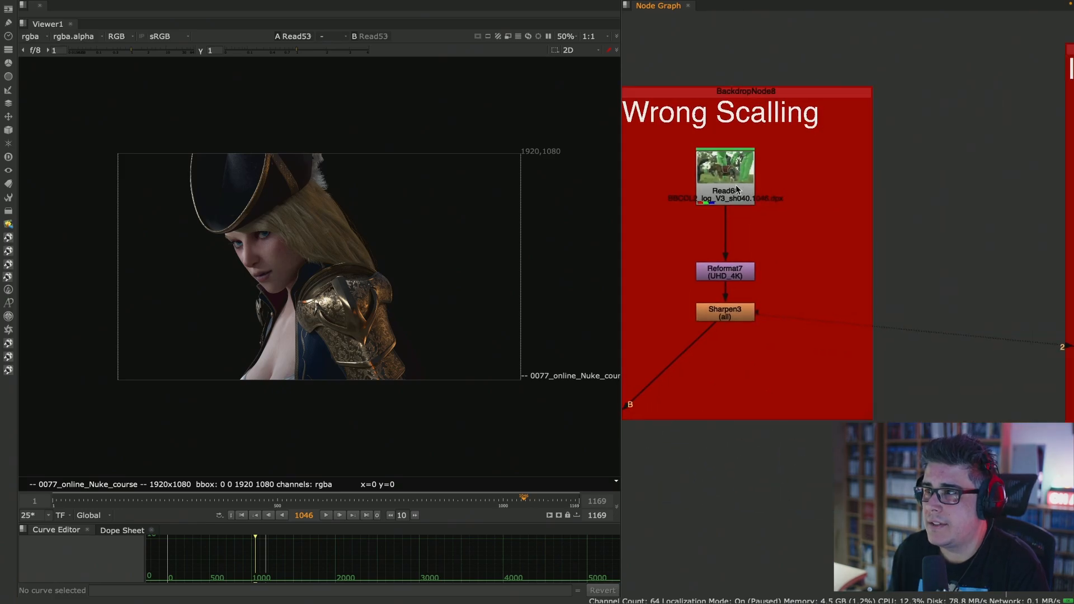
# - Look through the example node setups, from "Wrong Scalling" to "Correct no double filtering" and "Incorrect Crop is breaking filtering"
pyautogui.moveTo(1061, 183); pyautogui.dragTo(730, 187, button='middle')
pyautogui.moveTo(918, 194); pyautogui.dragTo(784, 193, button='middle')
pyautogui.moveTo(929, 177); pyautogui.dragTo(768, 197, button='middle')
pyautogui.moveTo(875, 198); pyautogui.dragTo(694, 197, button='middle')
pyautogui.moveTo(999, 183); pyautogui.dragTo(791, 185, button='middle')
pyautogui.moveTo(962, 209); pyautogui.dragTo(693, 169, button='middle')
pyautogui.moveTo(922, 195); pyautogui.dragTo(758, 186, button='middle')
pyautogui.scroll(-6, 758, 185)
pyautogui.moveTo(910, 202); pyautogui.dragTo(825, 202, button='middle')
pyautogui.scroll(5, 825, 203)
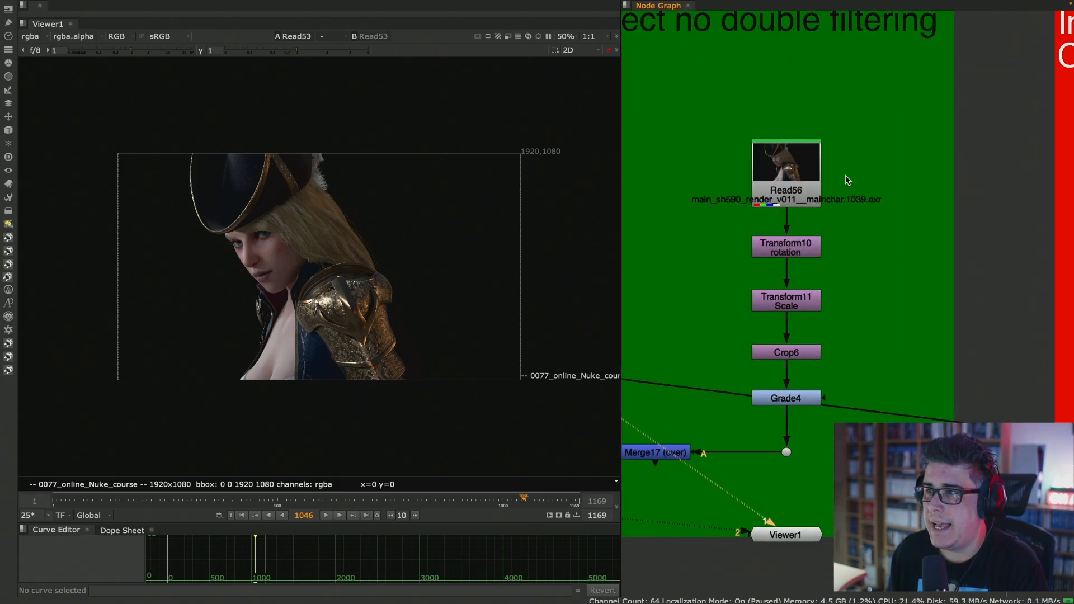
pyautogui.scroll(-5, 831, 182)
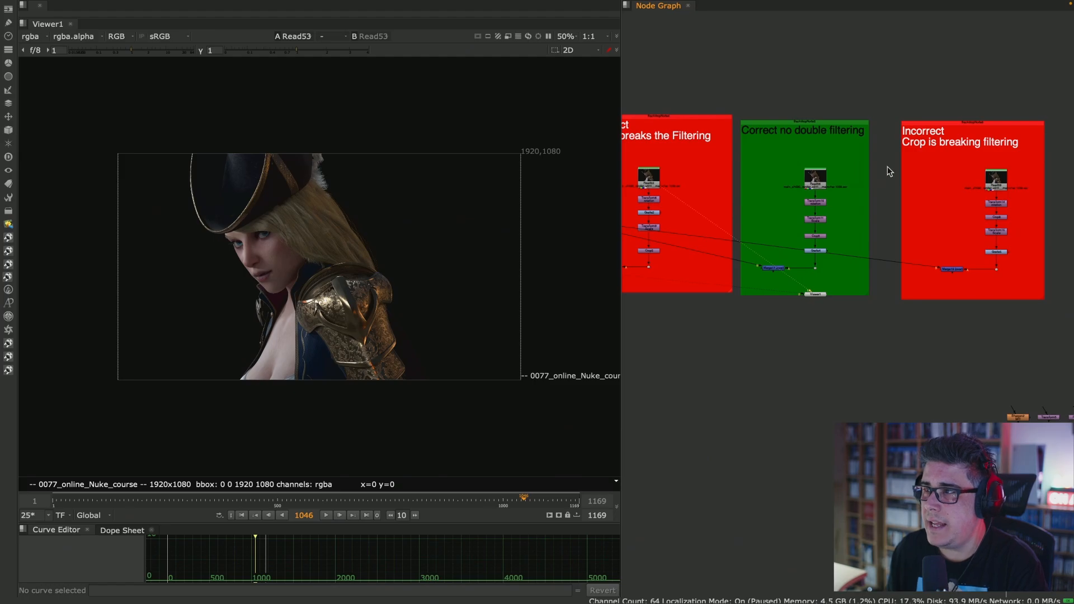
pyautogui.scroll(3, 759, 200)
pyautogui.moveTo(759, 200); pyautogui.dragTo(788, 205, button='middle')
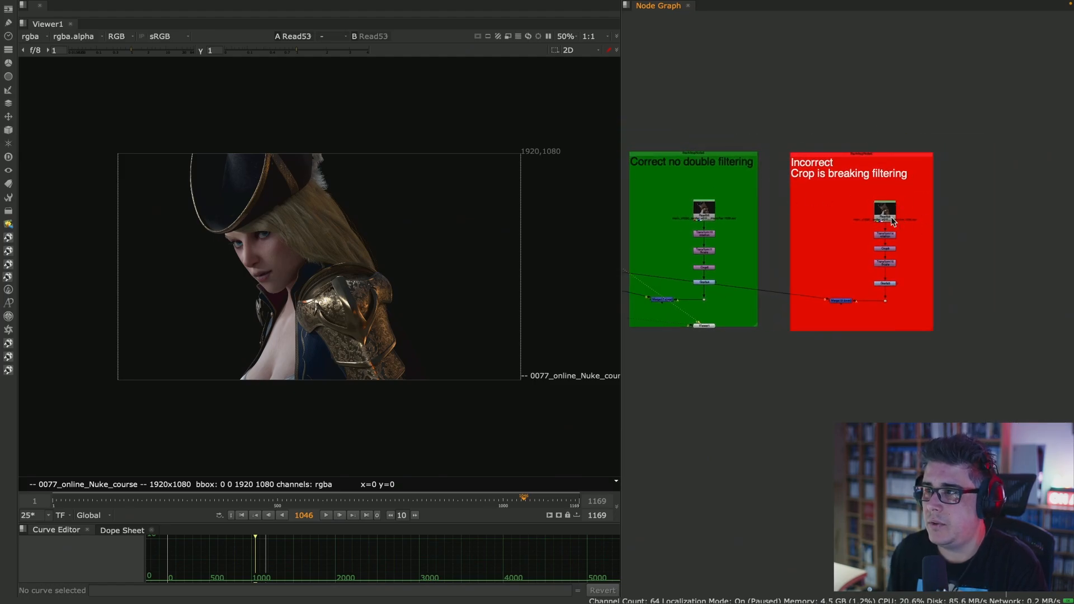
# - Copy the Read node from the "Incorrect Crop is breaking filtering" backdrop and paste it into the empty node graph area beside it
pyautogui.scroll(5, 893, 221)
pyautogui.scroll(-3, 923, 185)
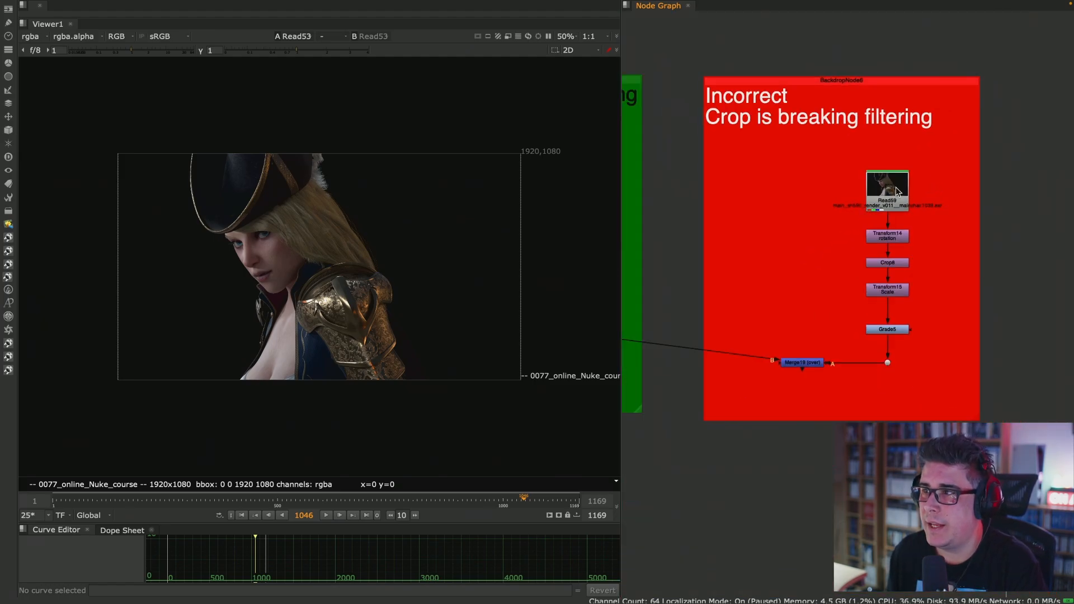
pyautogui.scroll(-3, 890, 193)
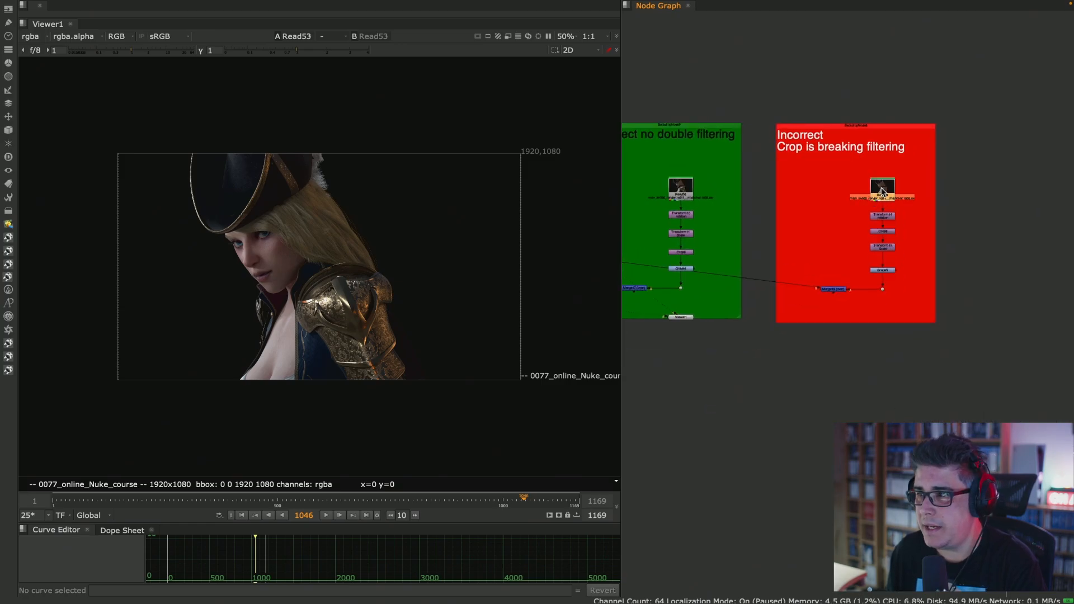
pyautogui.hotkey('ctrl', 'c')
pyautogui.moveTo(981, 227); pyautogui.dragTo(811, 233, button='middle')
pyautogui.click(899, 203)
pyautogui.hotkey('ctrl', 'v')
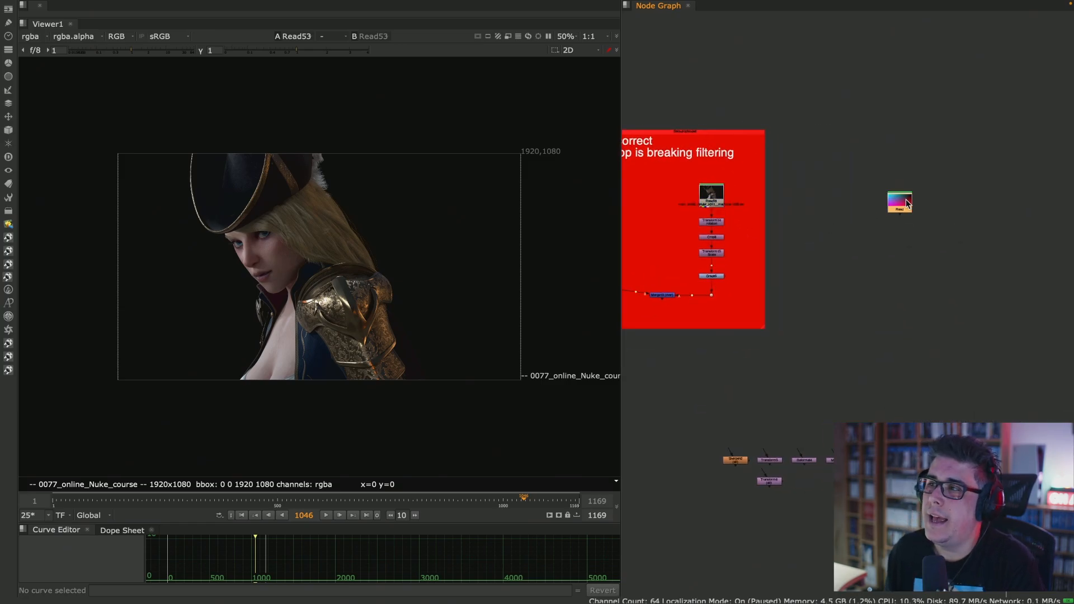
# - View the pasted Read1 node in the viewer and examine the character render
pyautogui.press('1')
pyautogui.scroll(2, 304, 272)
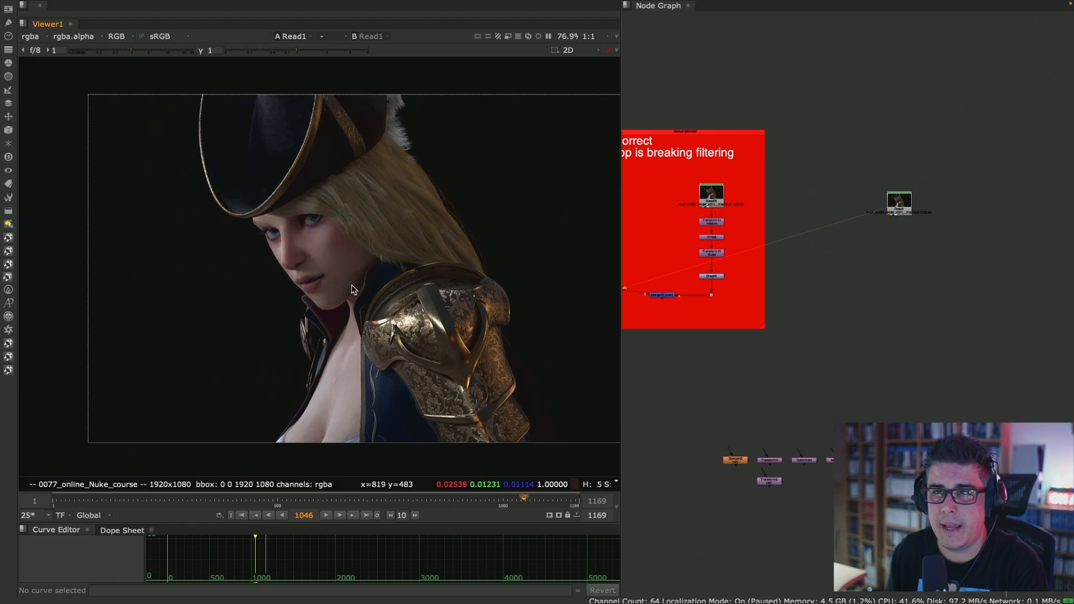
pyautogui.scroll(1, 353, 289)
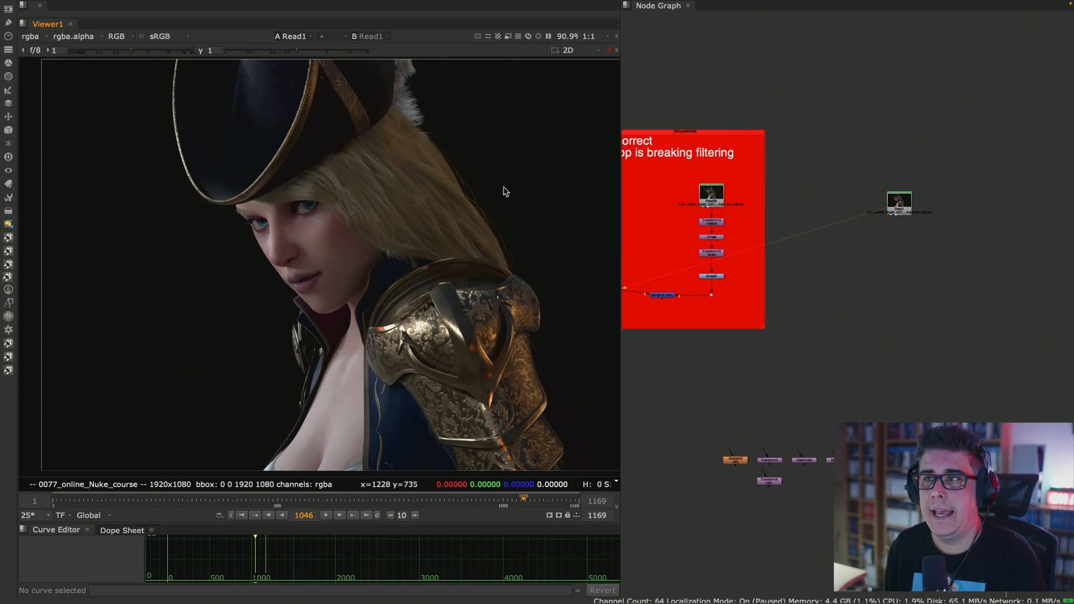
pyautogui.scroll(-4, 426, 227)
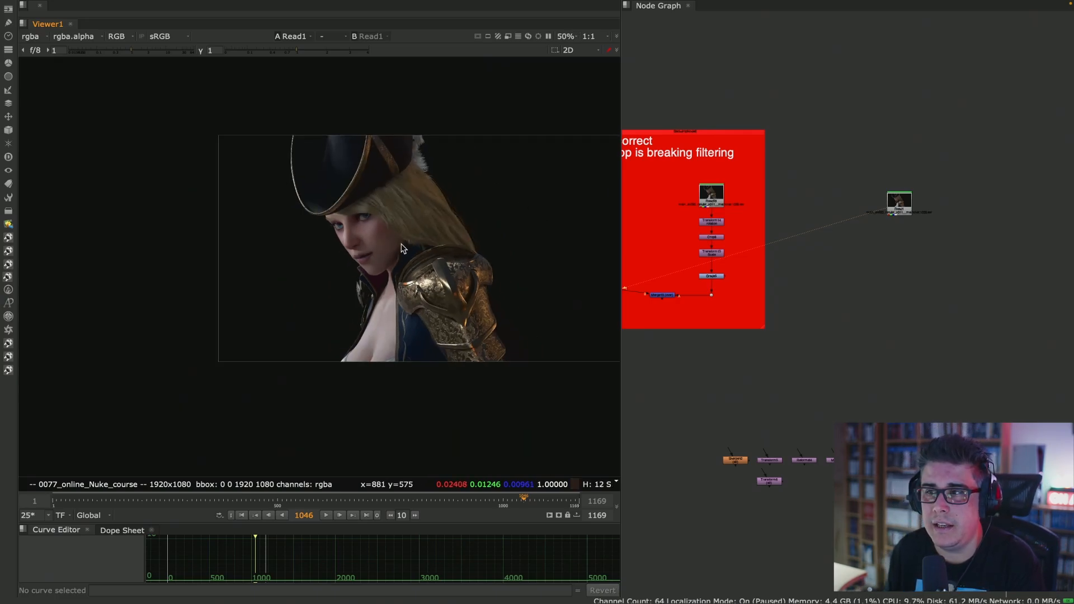
pyautogui.scroll(1, 422, 228)
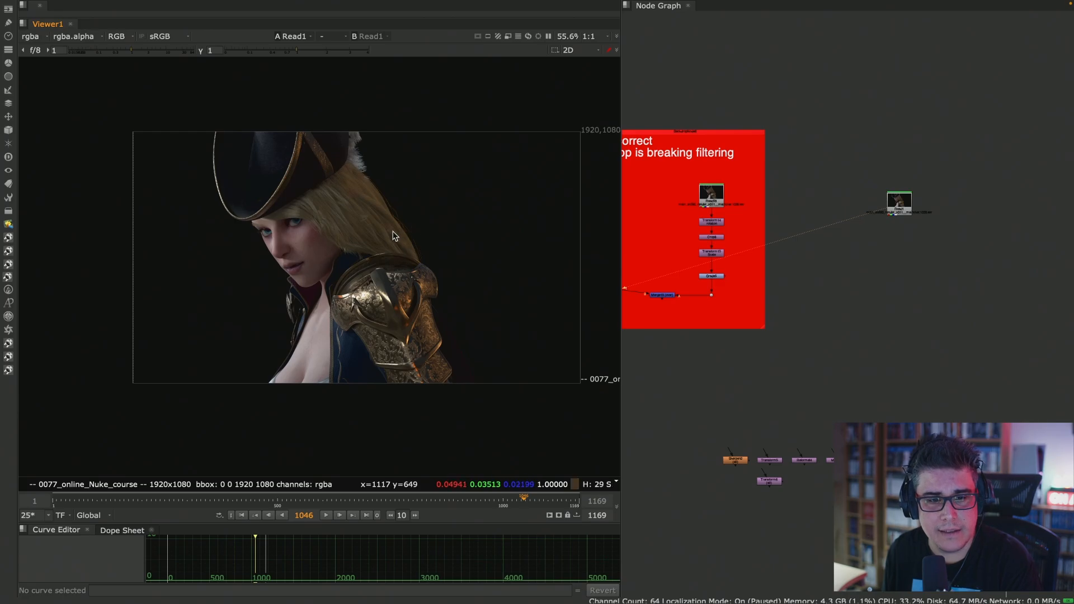
pyautogui.moveTo(445, 235); pyautogui.dragTo(435, 245, button='middle')
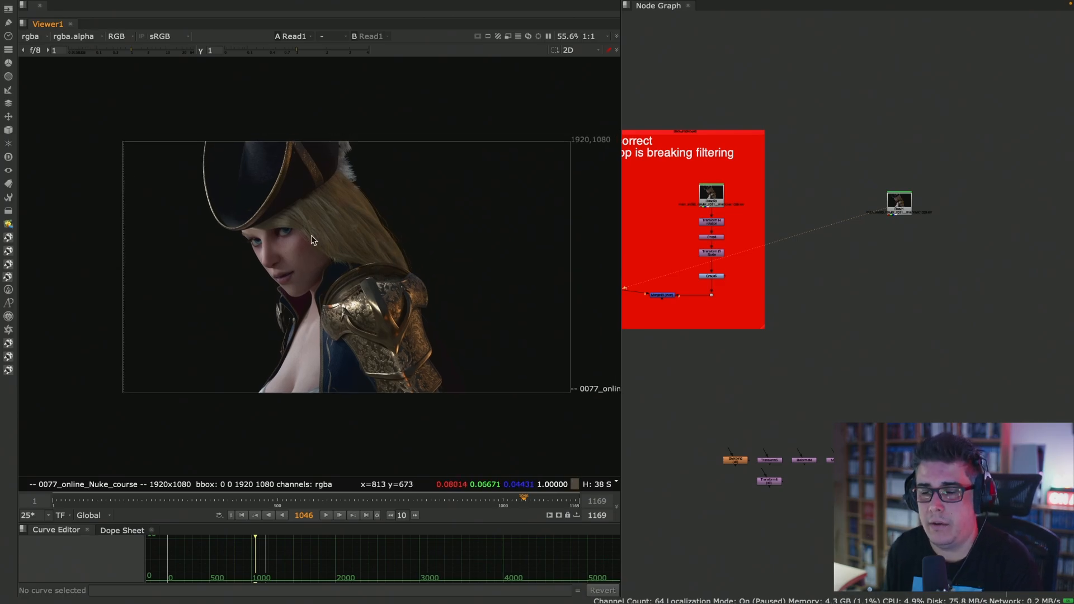
pyautogui.scroll(2, 288, 266)
pyautogui.scroll(-3, 288, 265)
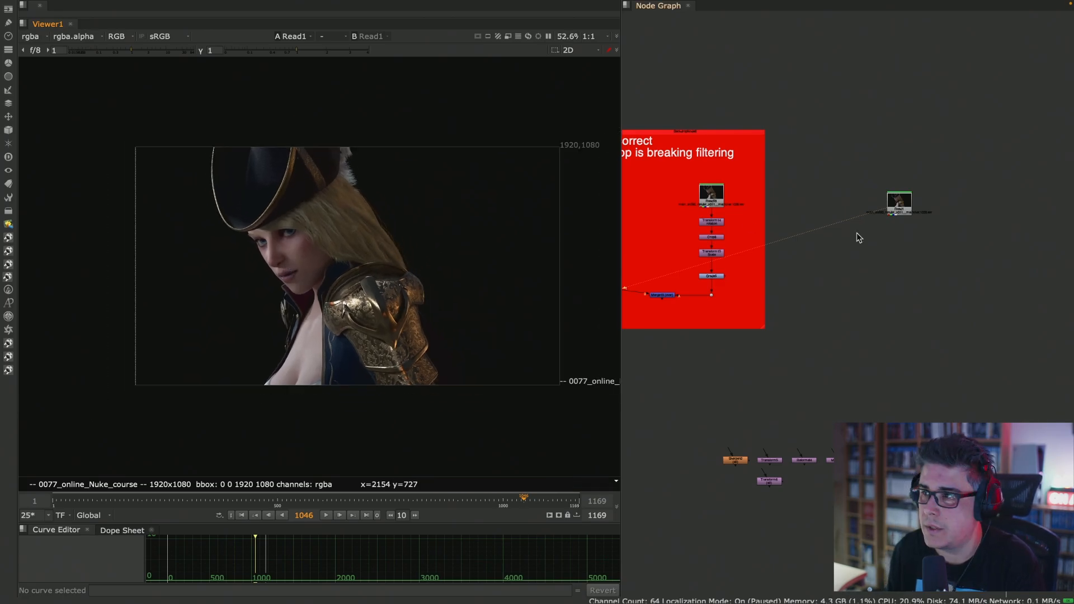
# - Add a Reformat node after Read1 and place it slightly lower beneath the Read node
pyautogui.scroll(4, 918, 202)
pyautogui.click(927, 200)
pyautogui.press('Tab')
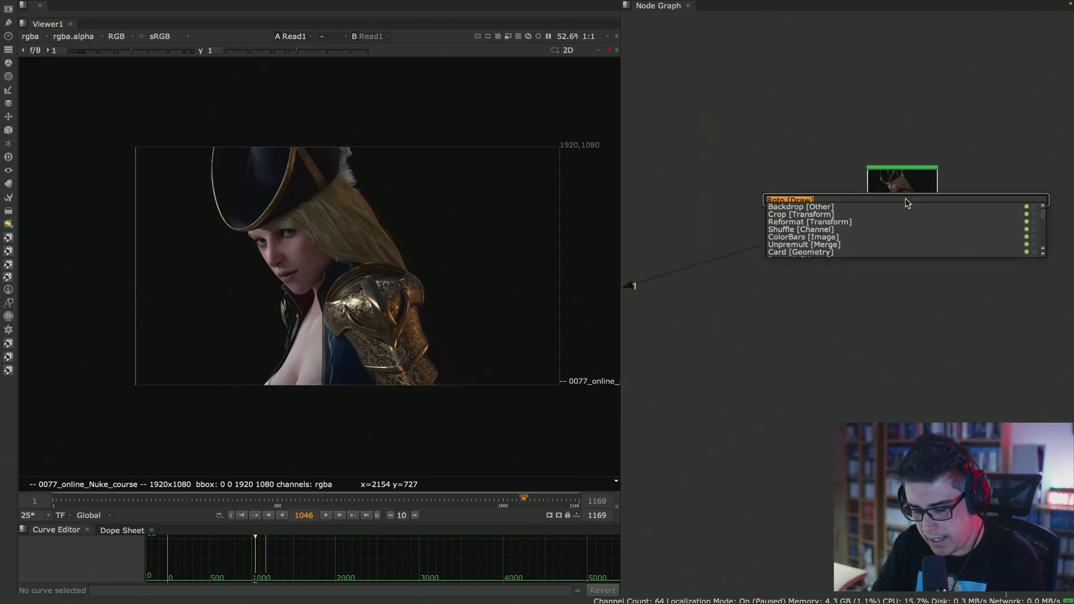
pyautogui.write('ref')
pyautogui.press('Return')
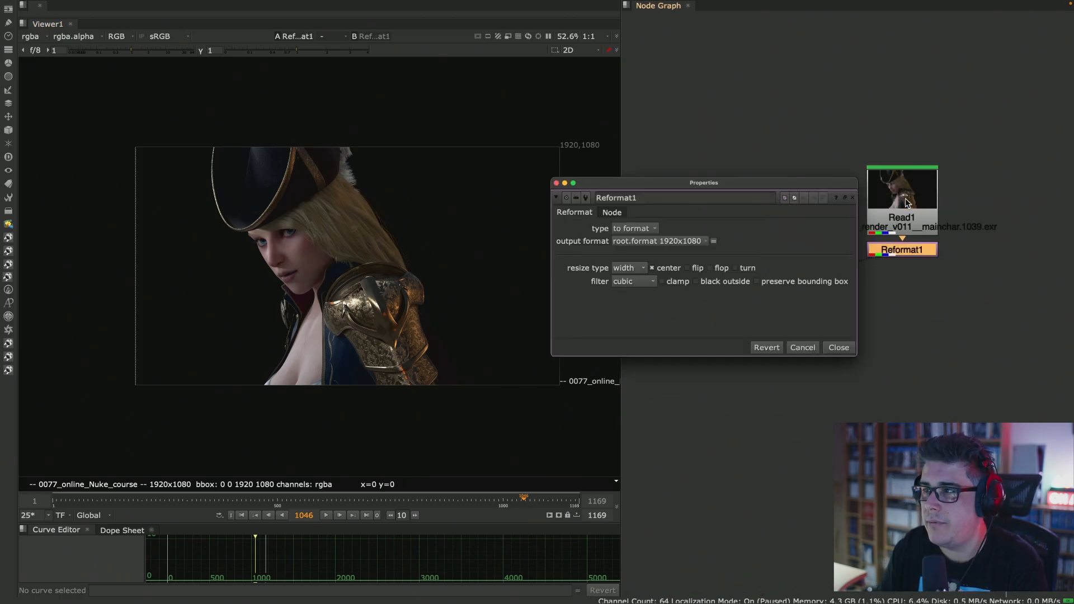
pyautogui.scroll(2, 909, 251)
pyautogui.scroll(2, 927, 256)
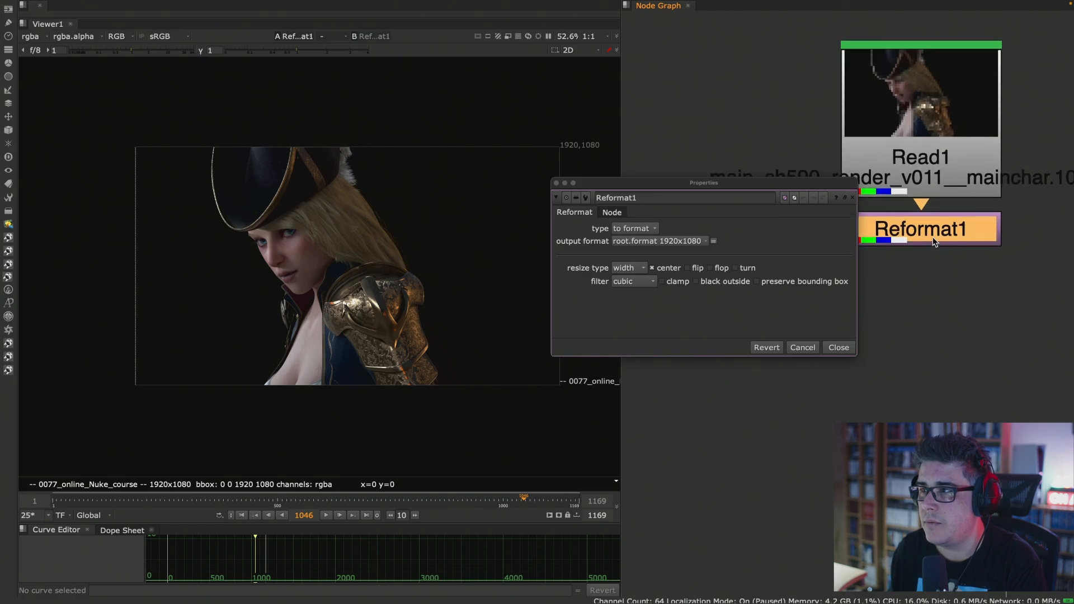
pyautogui.moveTo(932, 237); pyautogui.dragTo(935, 273)
# - Set the Reformat node's output format to UHD_4K 3840x2160 and move its properties window clear of the image
pyautogui.moveTo(741, 184); pyautogui.dragTo(666, 110)
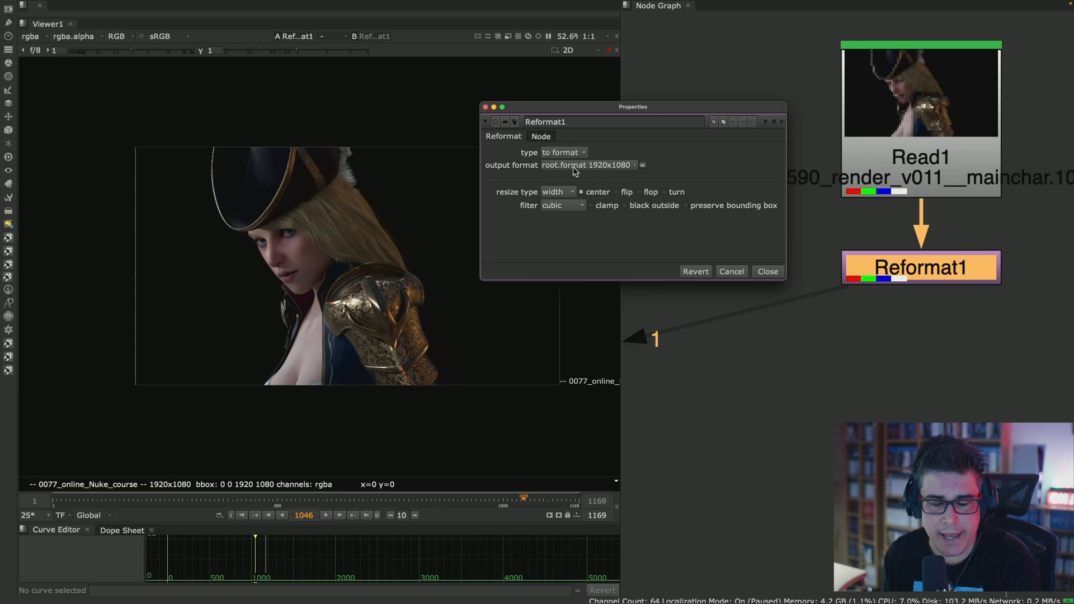
pyautogui.click(613, 168)
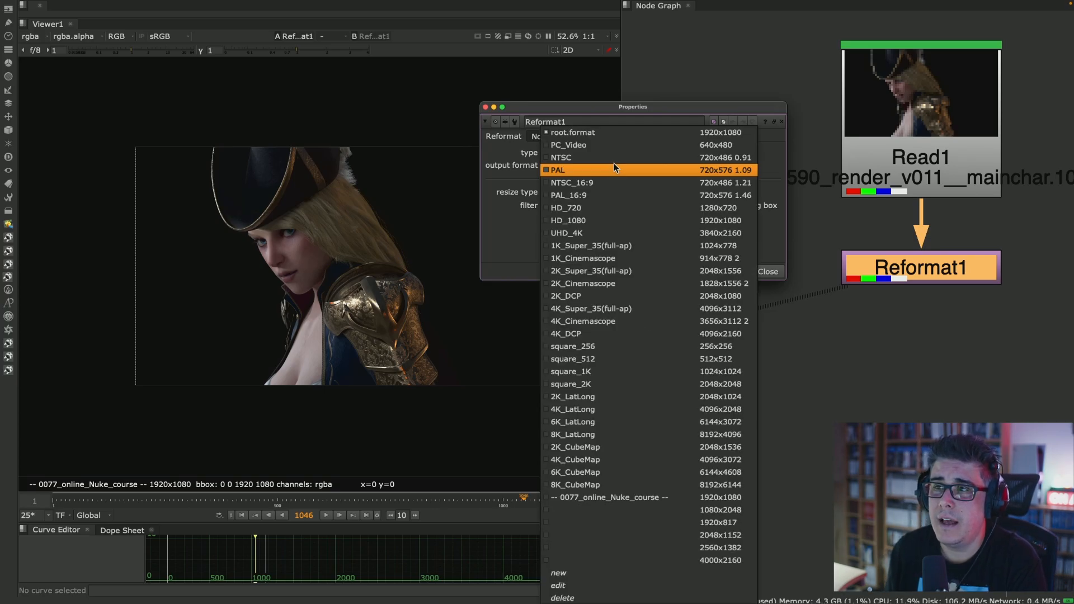
pyautogui.click(606, 231)
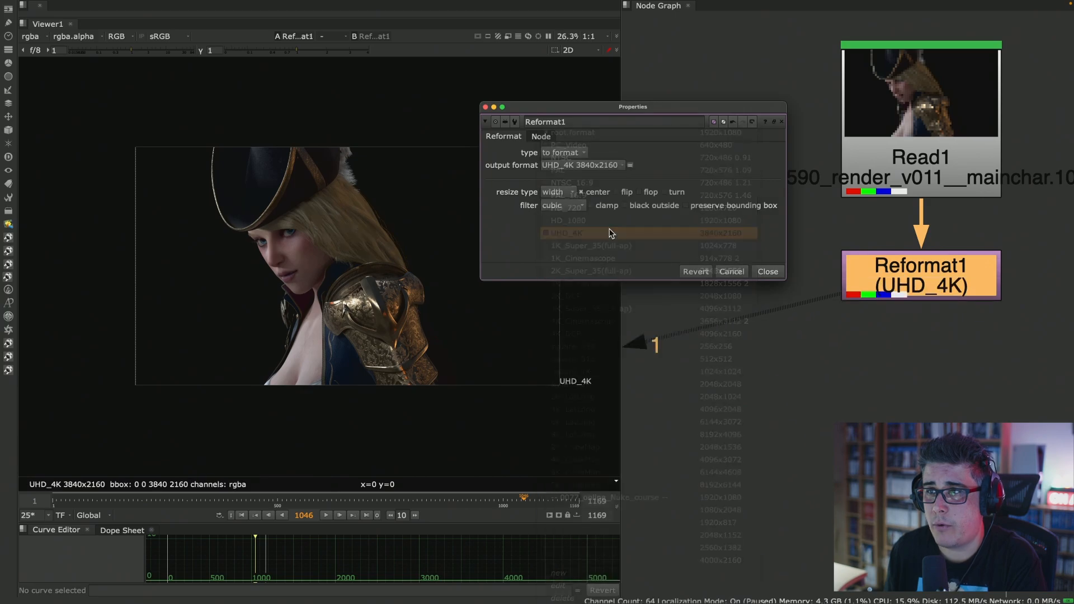
pyautogui.moveTo(551, 110); pyautogui.dragTo(712, 23)
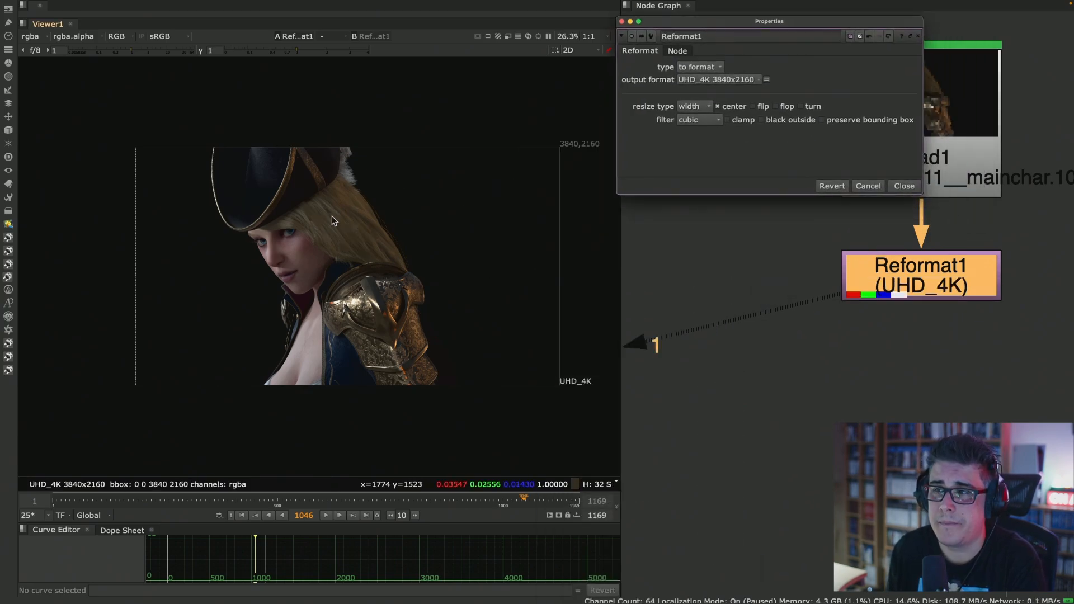
# - Examine the edge of the character's nose up close in the reformatted image
pyautogui.moveTo(391, 204); pyautogui.dragTo(358, 230, button='middle')
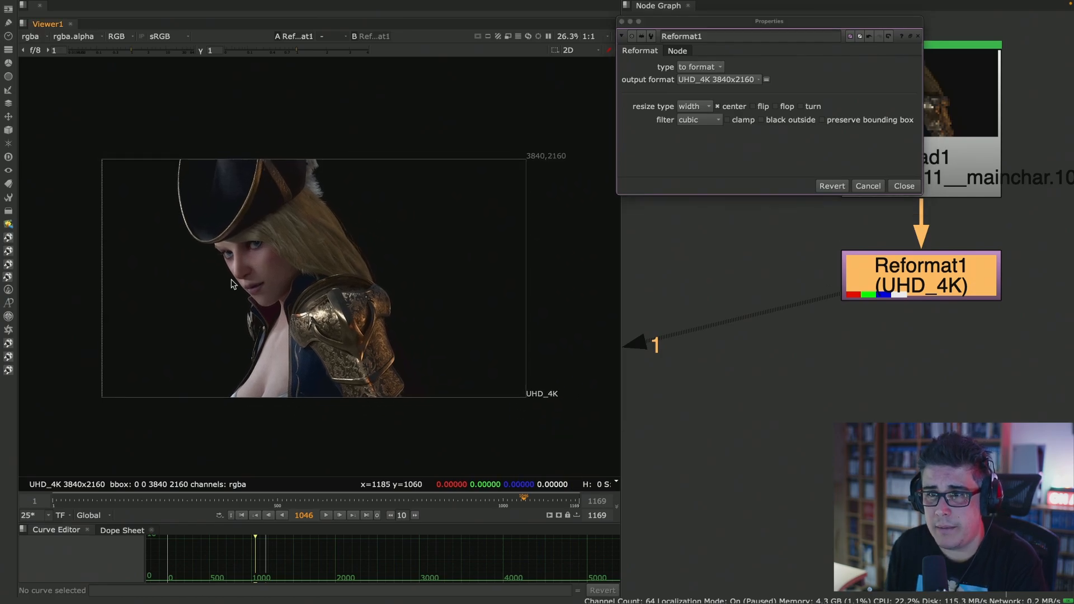
pyautogui.scroll(10, 231, 280)
pyautogui.scroll(3, 285, 259)
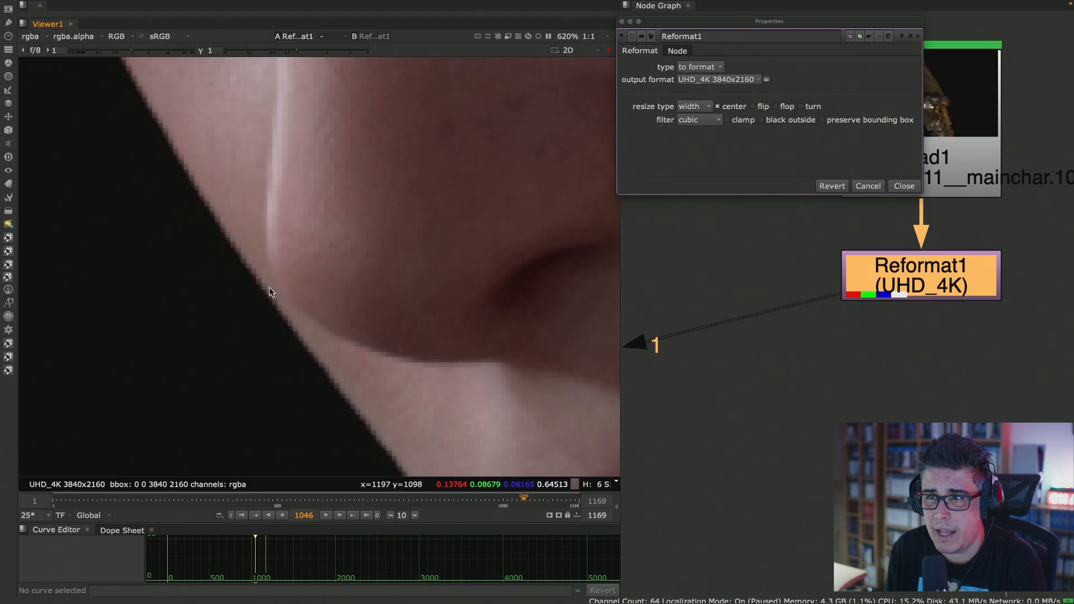
# - Connect Read1 to viewer input 1 and Reformat1 to viewer input 2
pyautogui.moveTo(972, 138); pyautogui.dragTo(993, 203, button='middle')
pyautogui.click(993, 209)
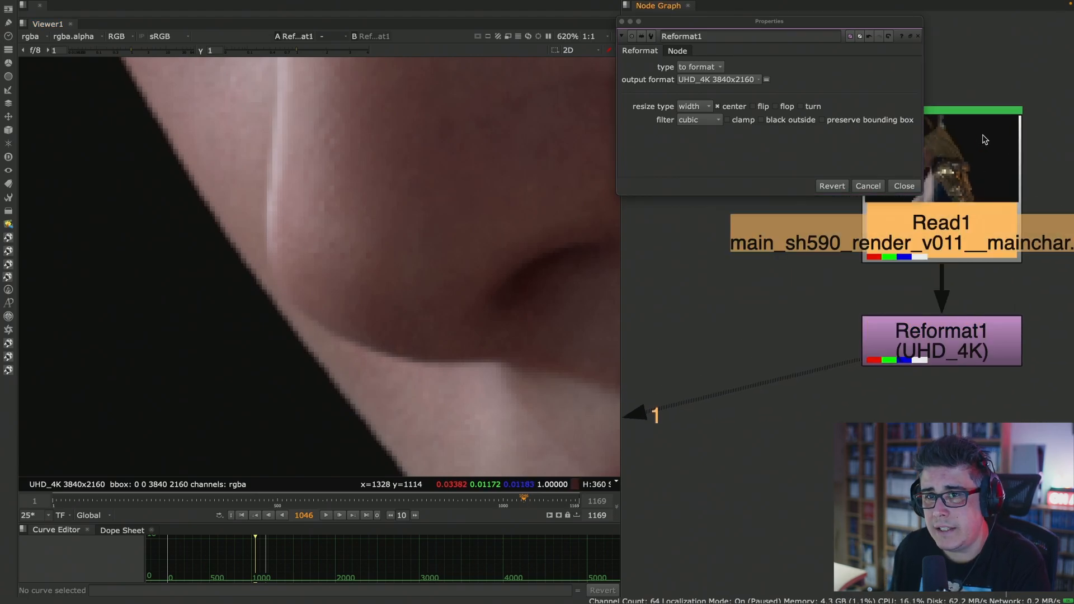
pyautogui.press('1')
pyautogui.press('space')
pyautogui.scroll(-1, 452, 273)
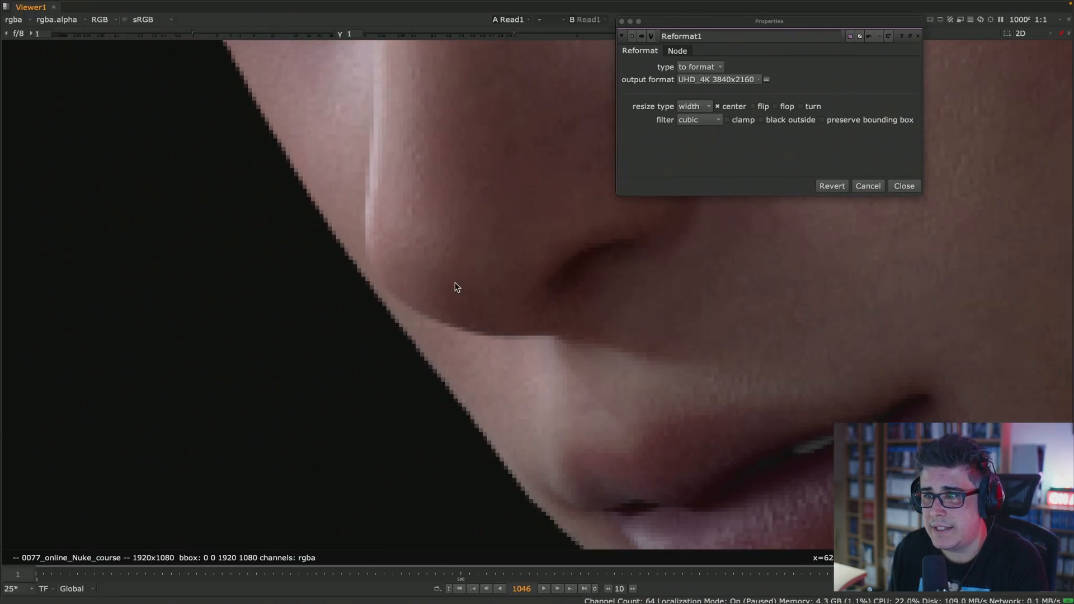
pyautogui.press('2')
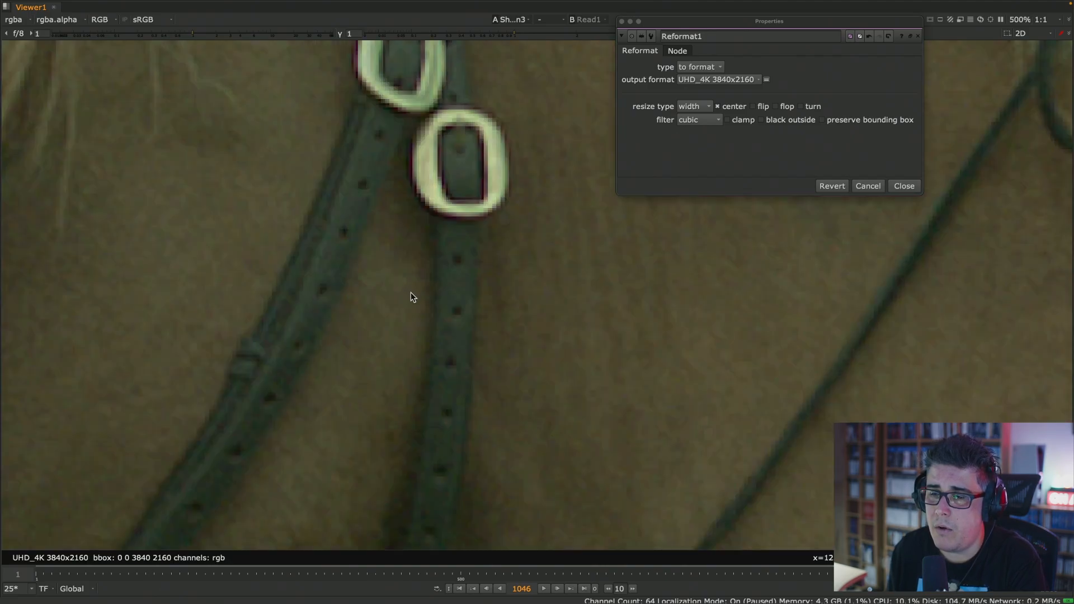
pyautogui.press('space')
pyautogui.press('1')
pyautogui.click(875, 351)
pyautogui.press('2')
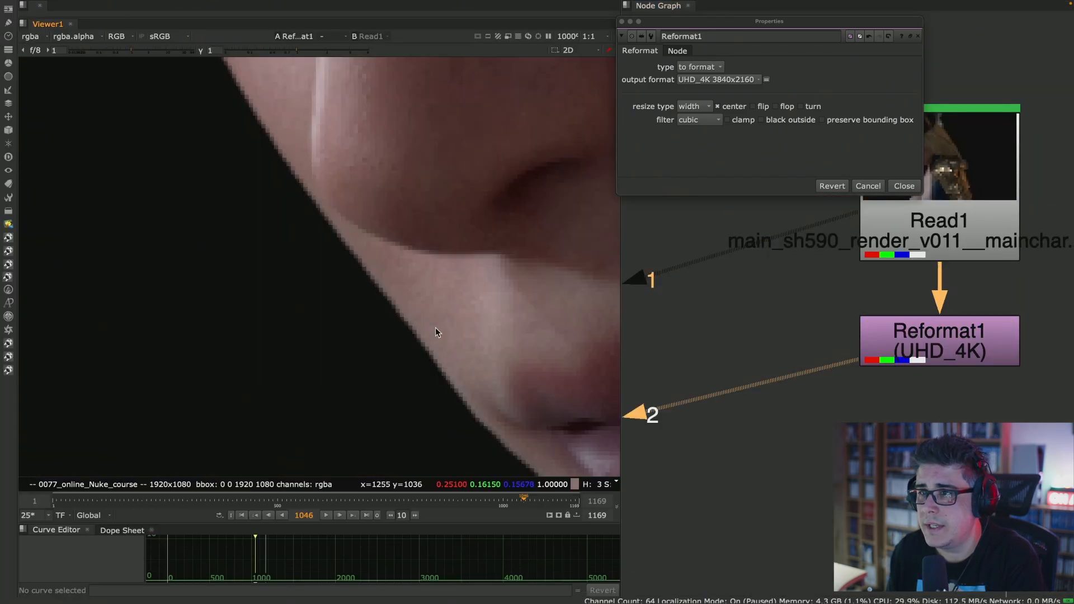
# - Compare the pixels along the character's lip edge in a maximized viewer, alternating between the original Read1 and the UHD_4K Reformat1 output
pyautogui.press('space')
pyautogui.press('1')
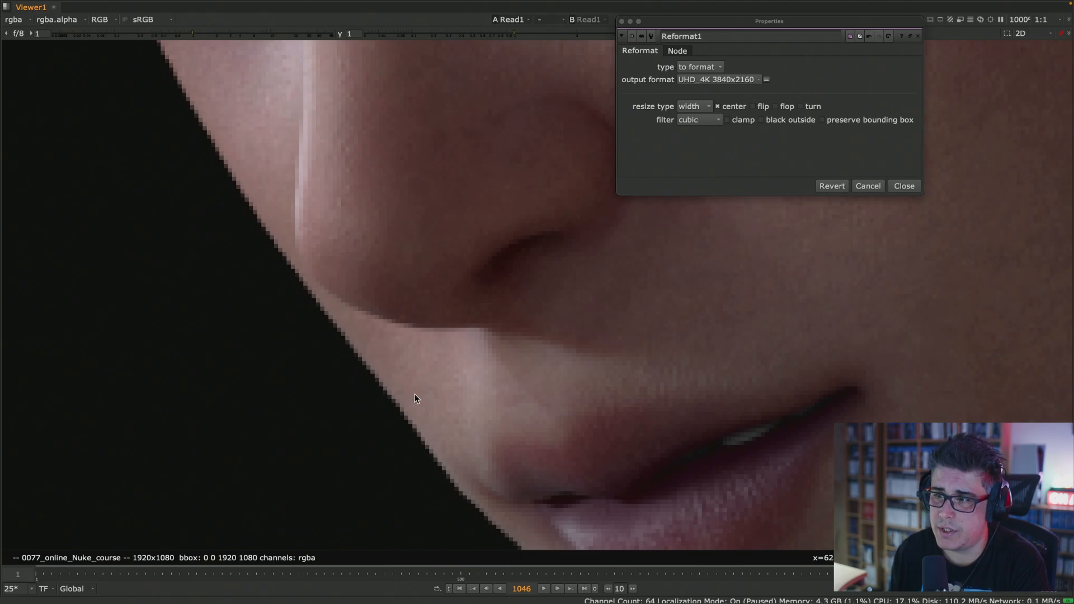
pyautogui.scroll(-3, 414, 394)
pyautogui.scroll(6, 398, 298)
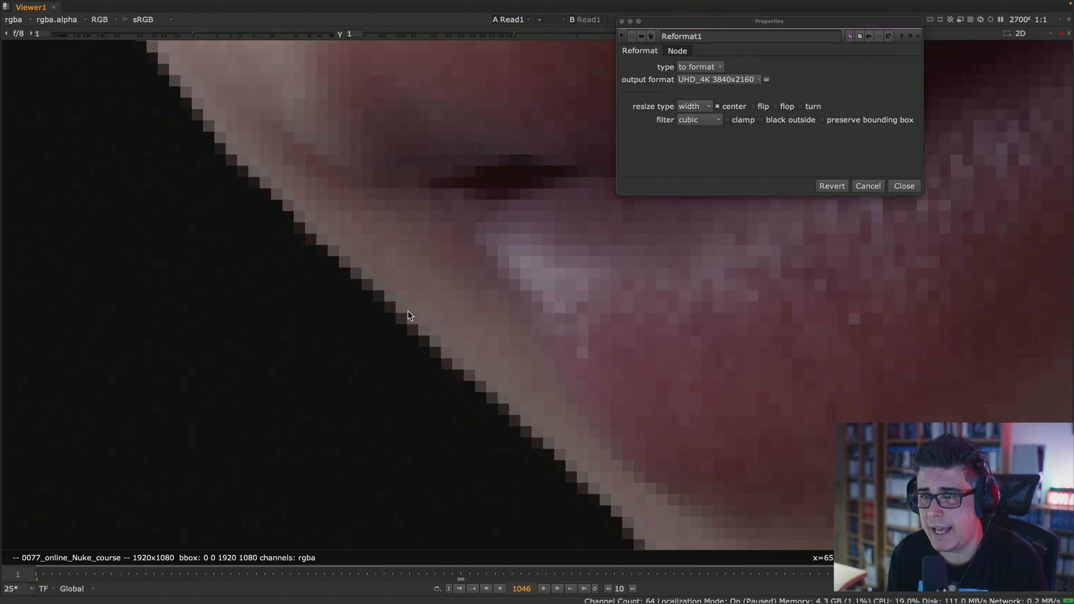
pyautogui.moveTo(431, 322); pyautogui.dragTo(376, 323, button='middle')
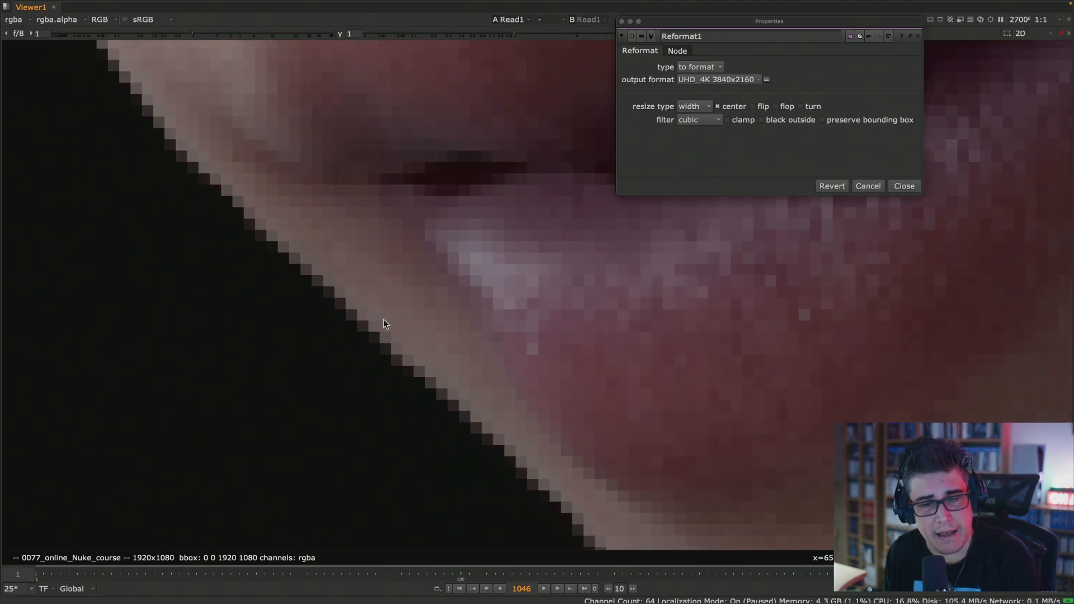
pyautogui.press('1')
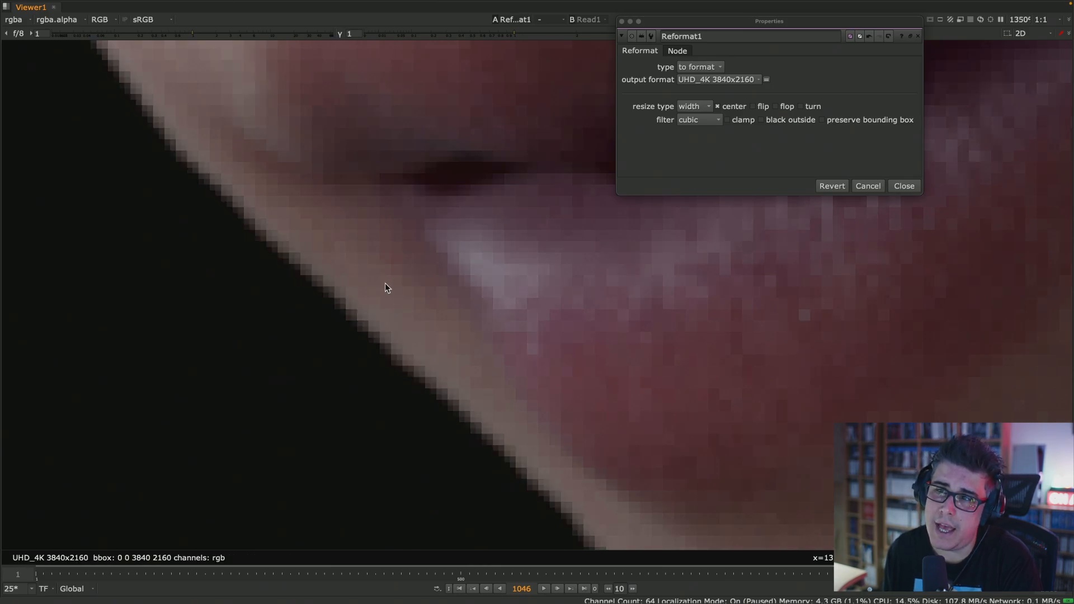
pyautogui.press('2')
pyautogui.press('1')
pyautogui.press('2')
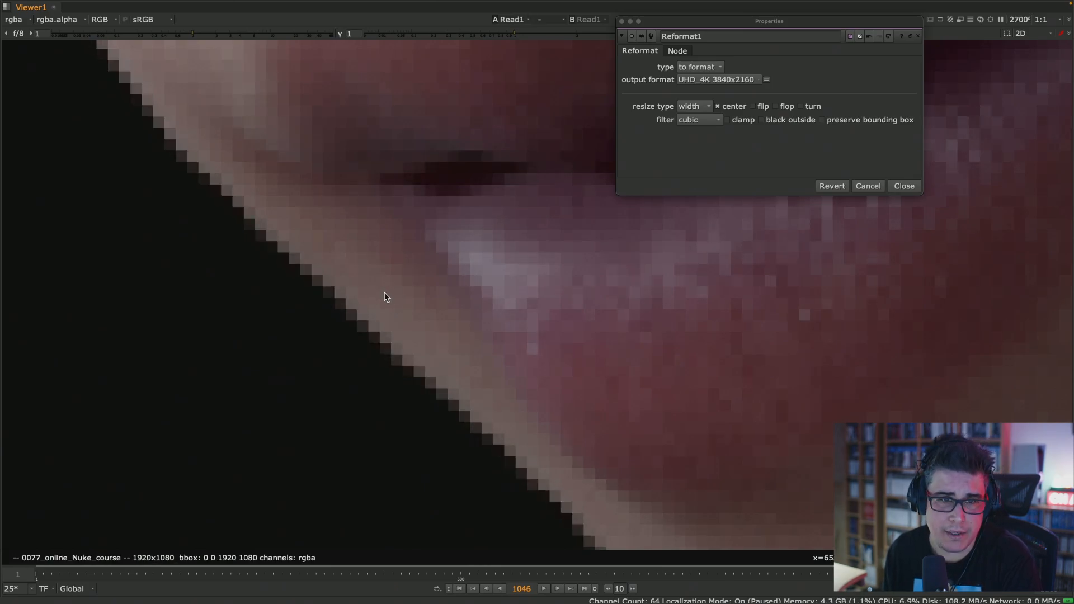
pyautogui.press('1')
pyautogui.press('2')
pyautogui.press('1')
pyautogui.press('2')
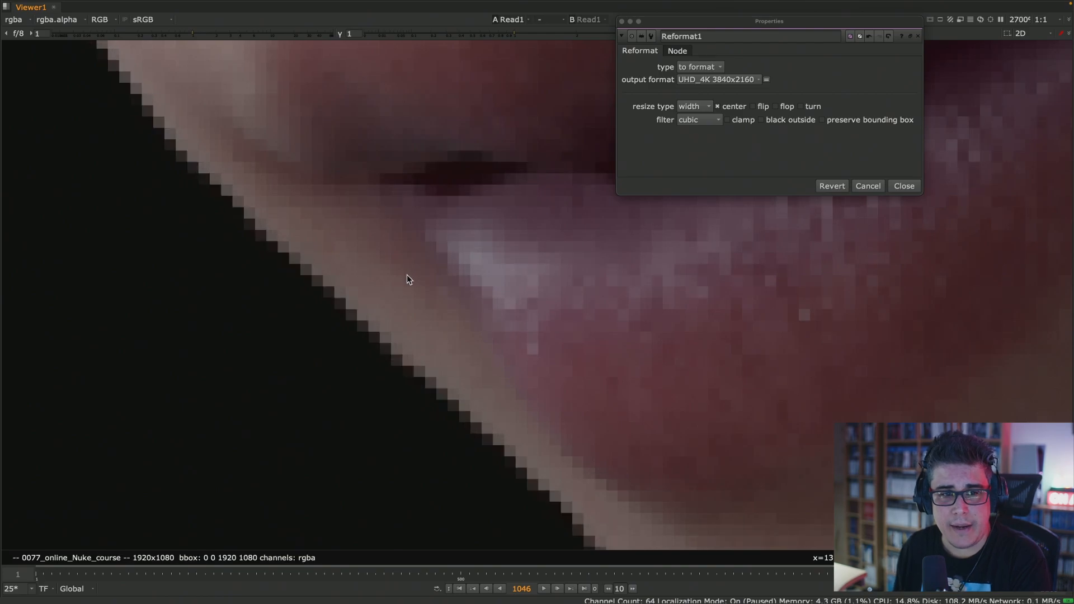
pyautogui.press('1')
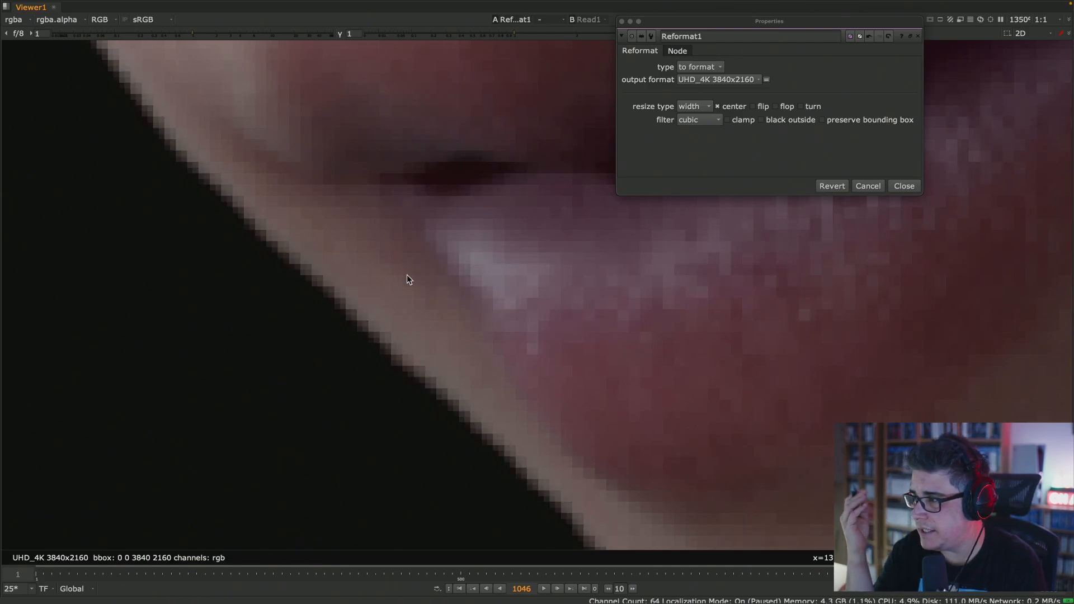
pyautogui.press('2')
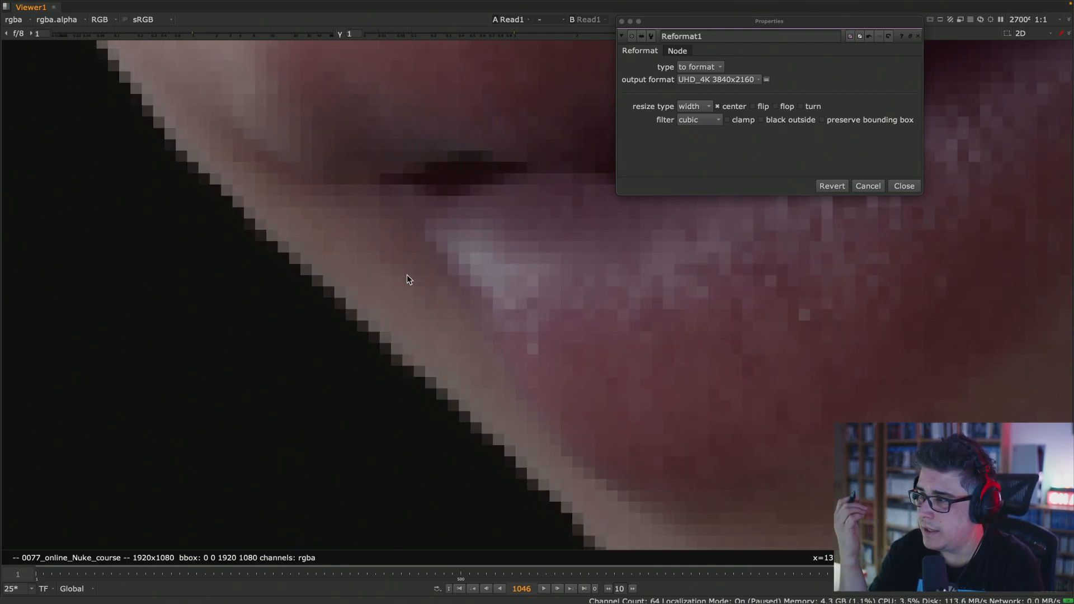
pyautogui.press('1')
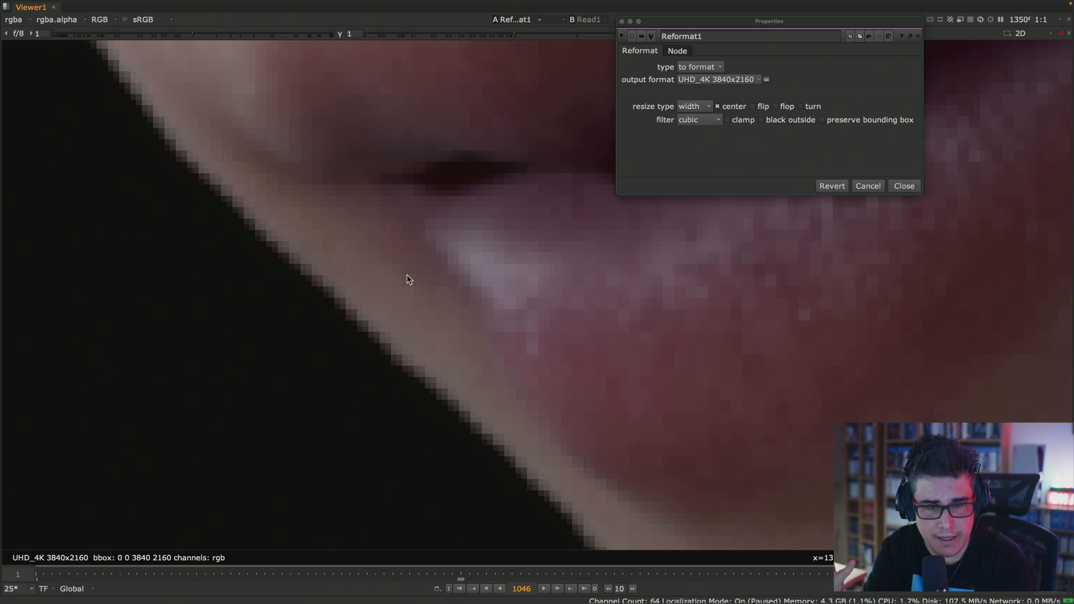
pyautogui.press('1')
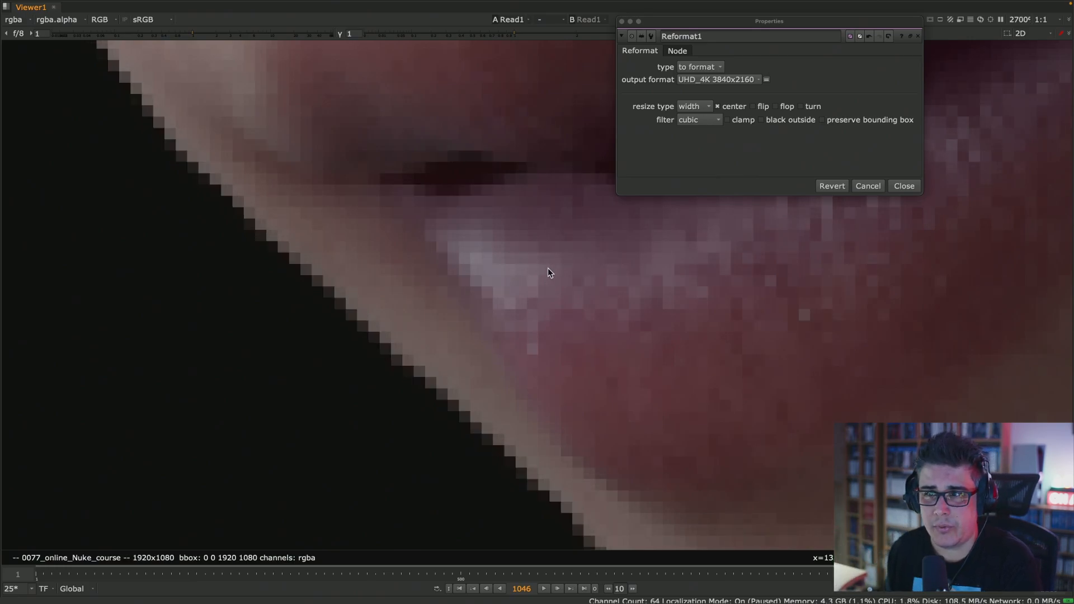
# - Compare the lip edge in Read1 and Reformat1, and review the Reformat node's filter options while keeping cubic
pyautogui.press('2')
pyautogui.press('1')
pyautogui.press('2')
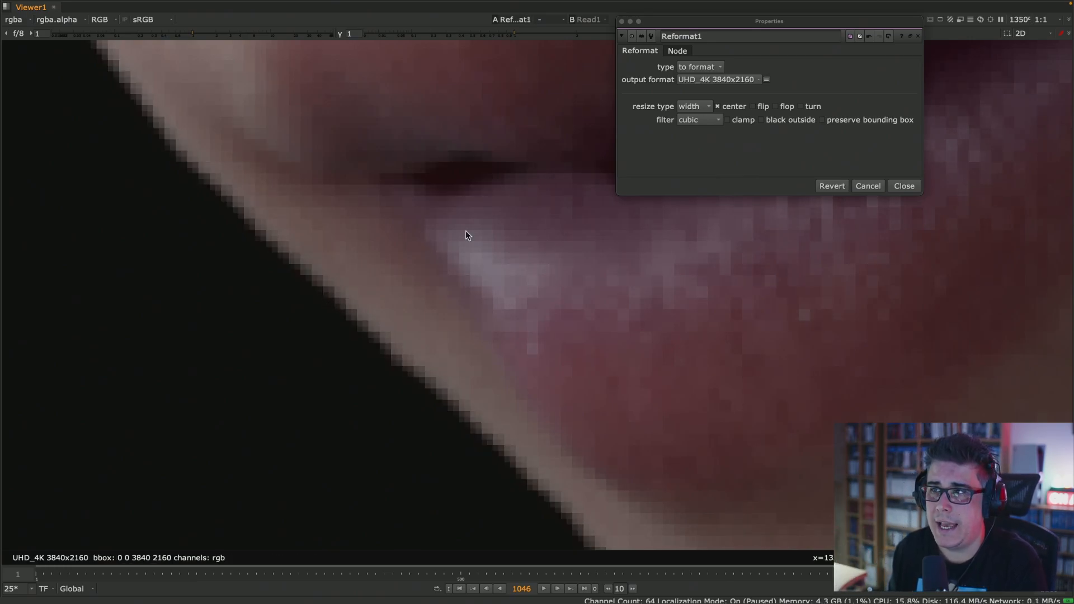
pyautogui.click(709, 119)
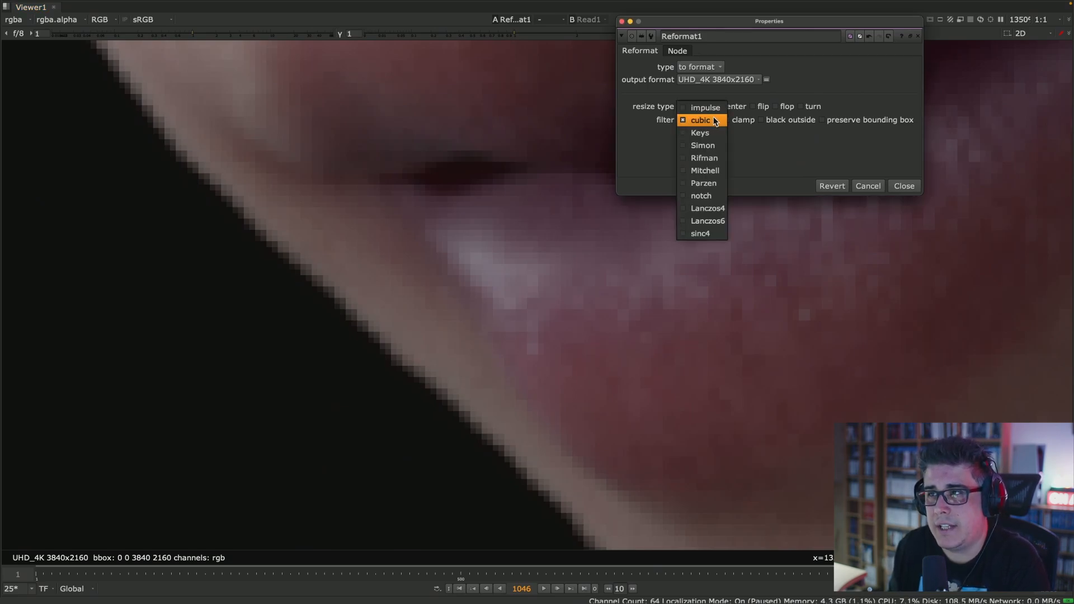
pyautogui.click(716, 121)
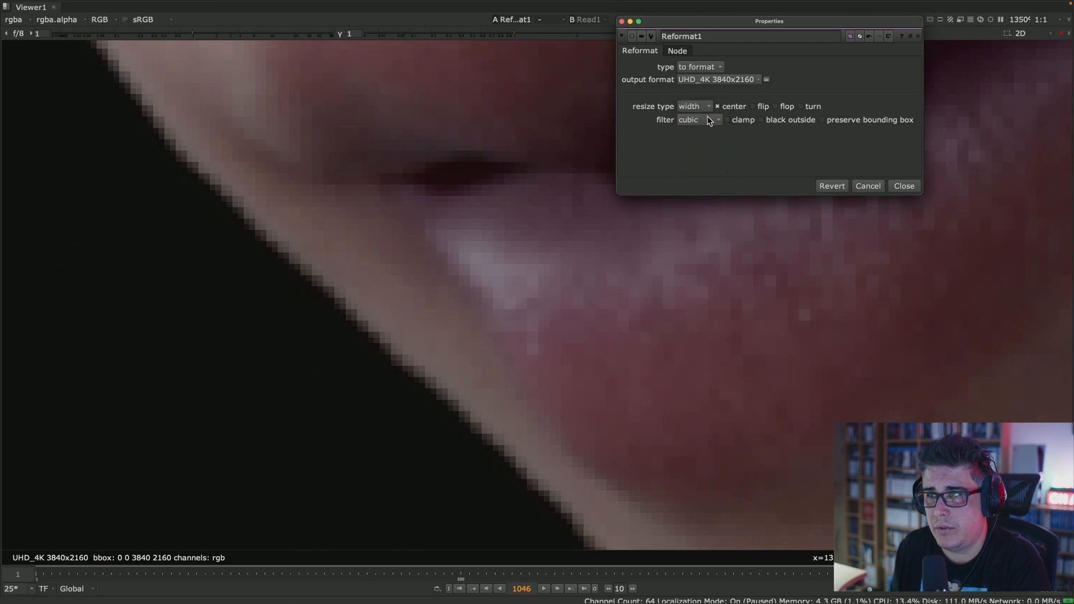
# - Compare the individual stair-stepped edge pixels beside the lip between the Reformat1 output and the original Read1
pyautogui.scroll(10, 369, 291)
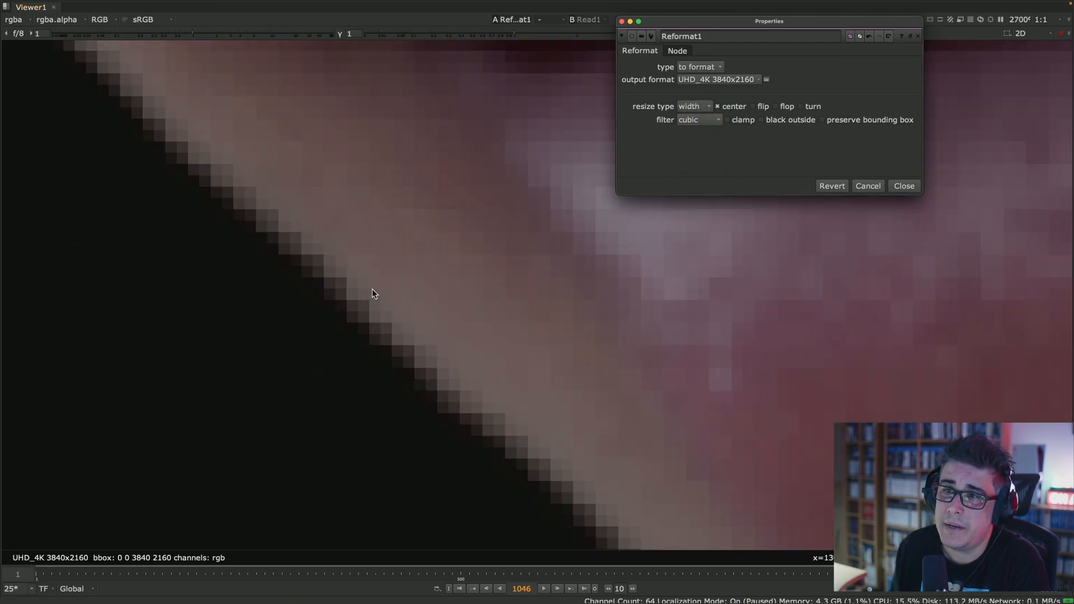
pyautogui.press('1')
pyautogui.moveTo(418, 247); pyautogui.dragTo(455, 269, button='middle')
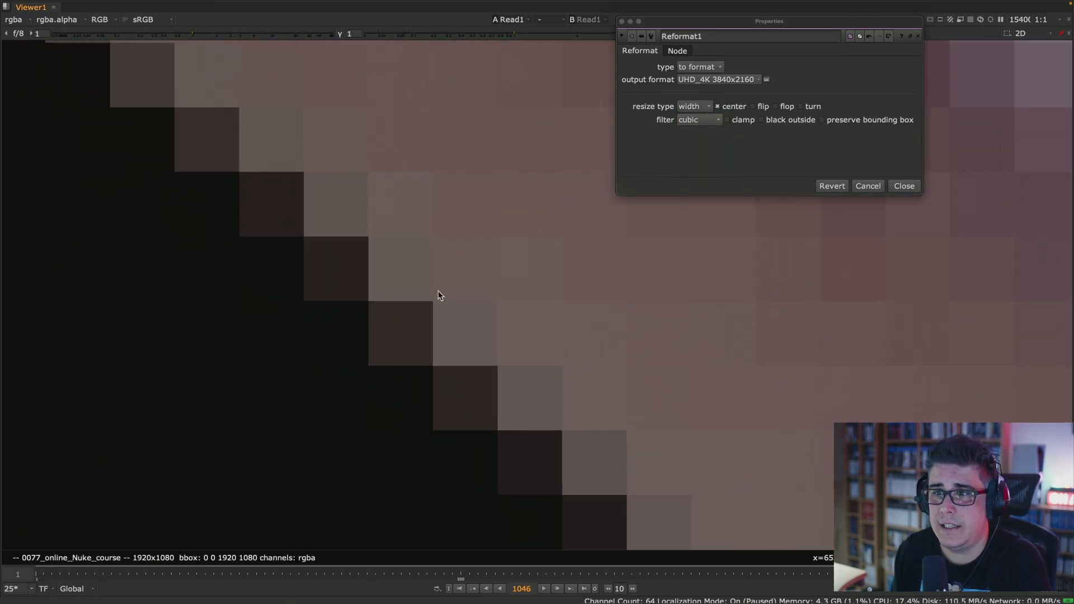
pyautogui.press('2')
pyautogui.press('1')
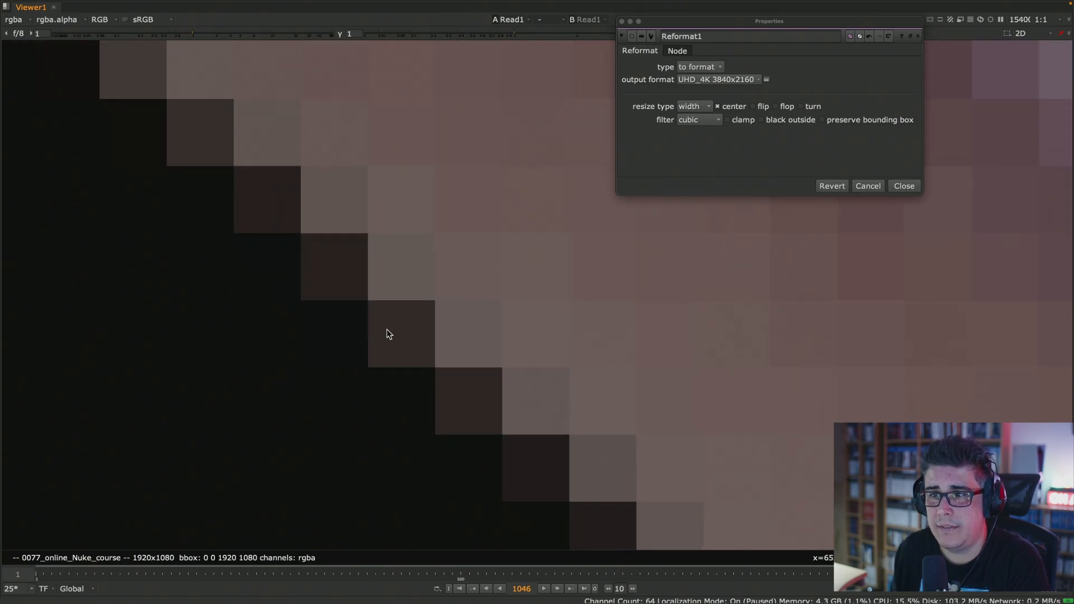
# - Sample a single dark edge pixel of the original Read1 image at very close range
pyautogui.keyDown('alt'); pyautogui.moveTo(387, 328); pyautogui.dragTo(453, 268, button='middle'); pyautogui.keyUp('alt')
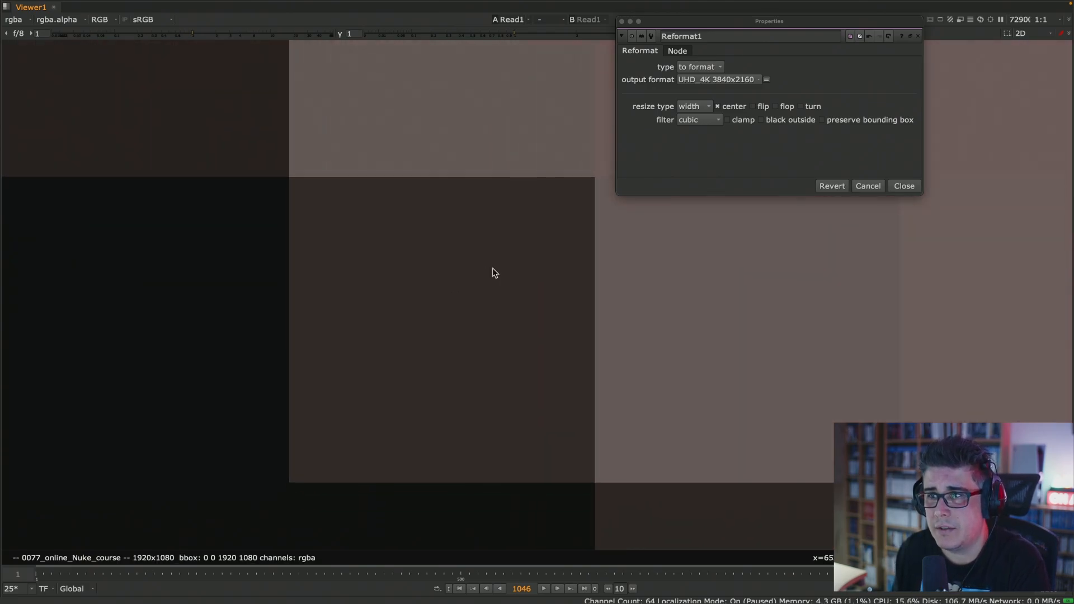
pyautogui.moveTo(554, 253); pyautogui.dragTo(367, 281, button='middle')
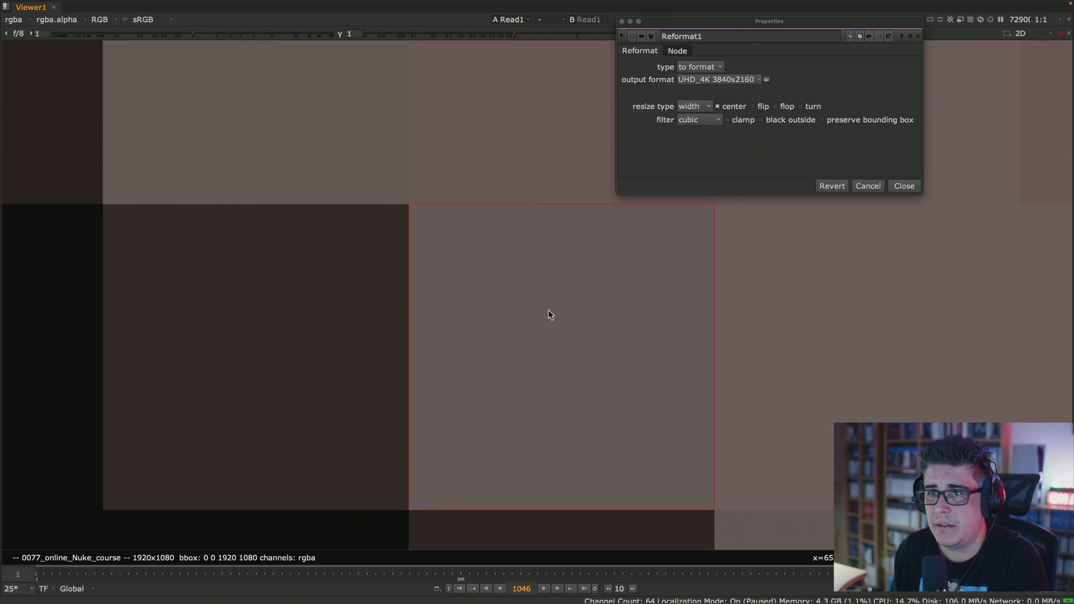
pyautogui.moveTo(610, 290); pyautogui.dragTo(586, 264, button='middle')
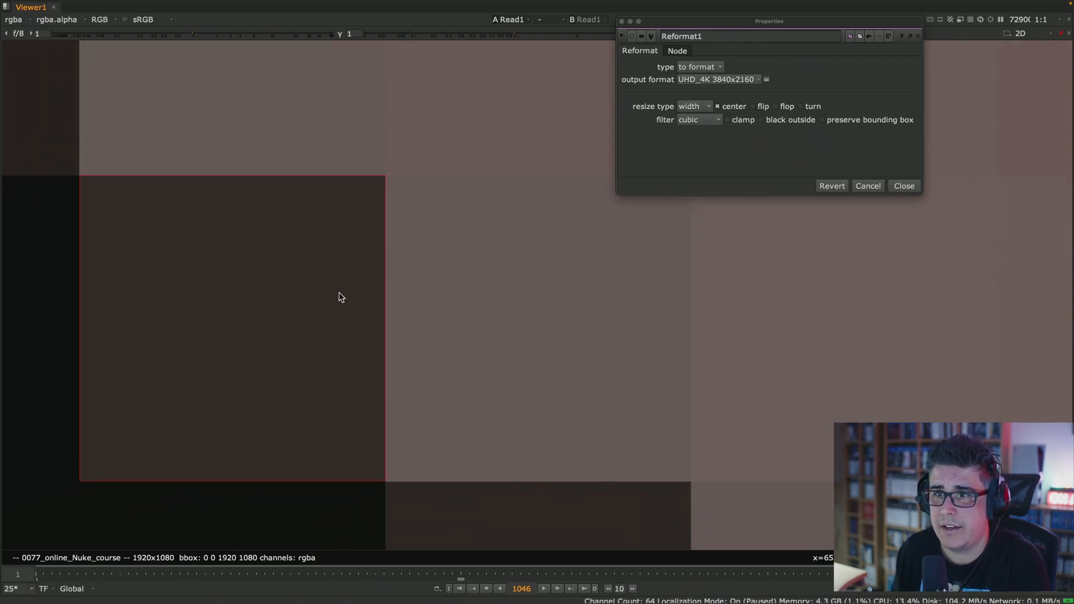
pyautogui.moveTo(341, 297); pyautogui.dragTo(449, 284, button='middle')
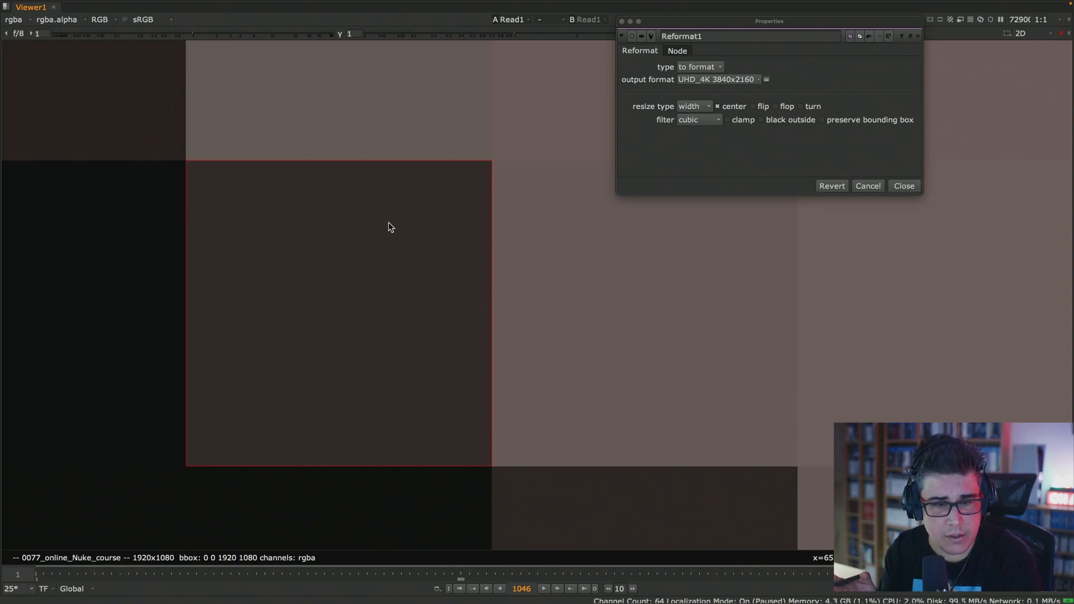
# - Compare the sampled edge pixel in Read1 with the pixels covering the same area and its surroundings in Reformat1
pyautogui.press('1')
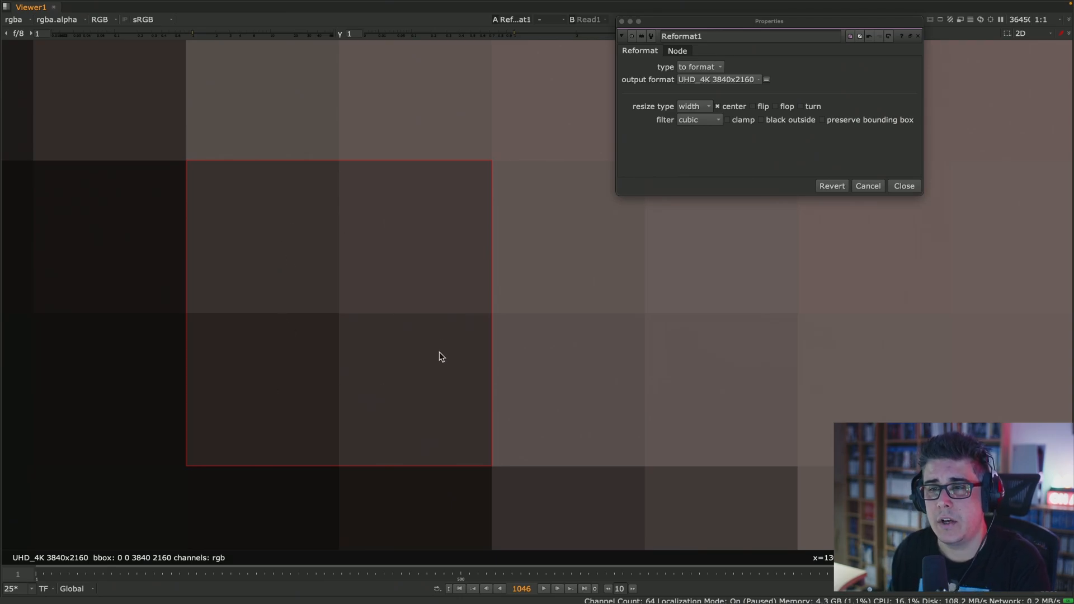
pyautogui.press('1')
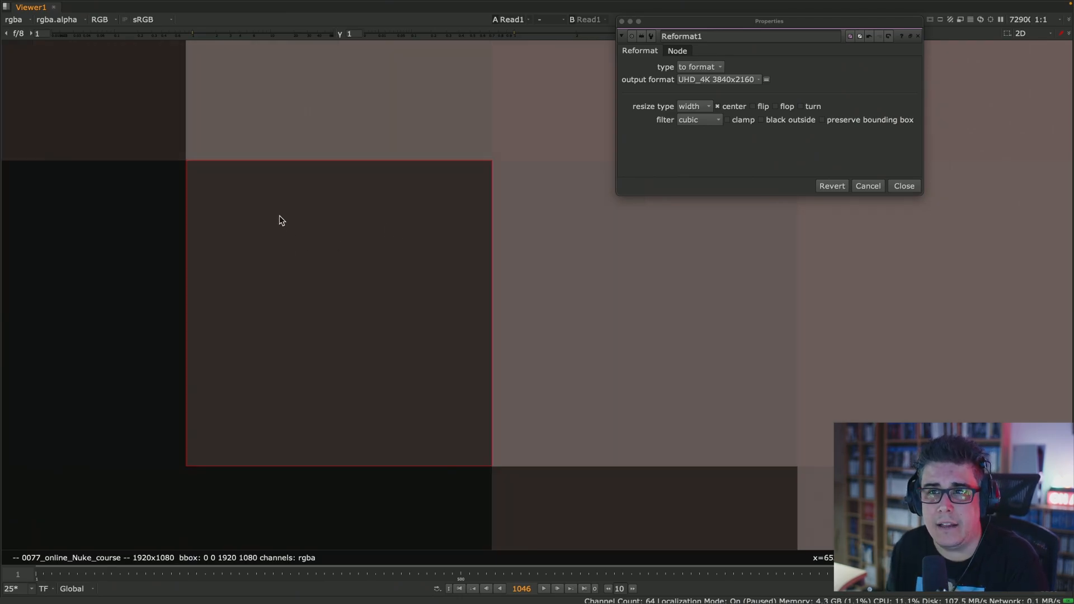
pyautogui.press('1')
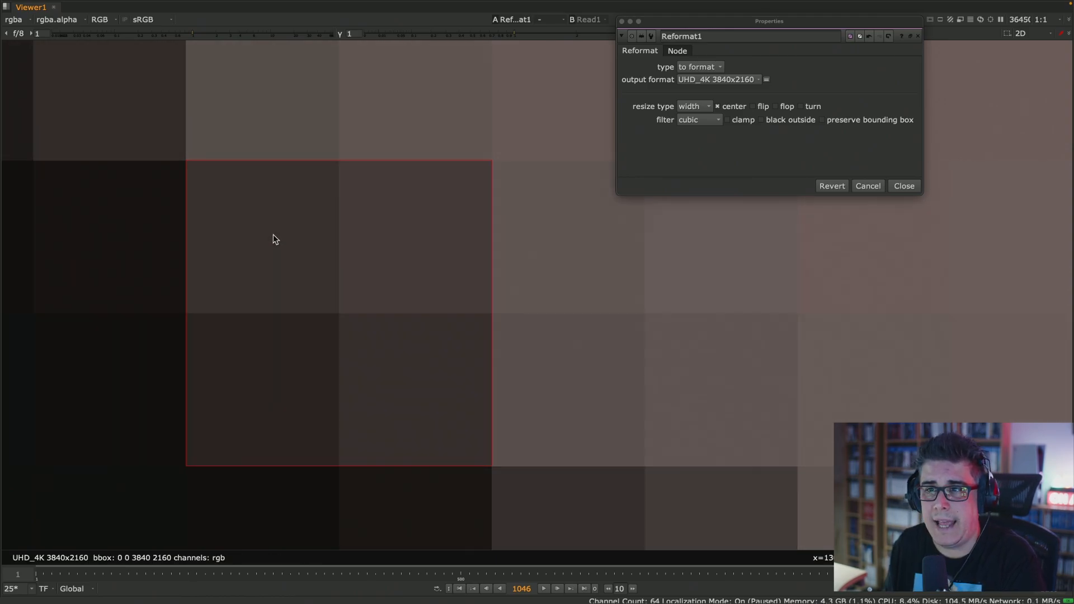
pyautogui.press('1')
pyautogui.press('1')
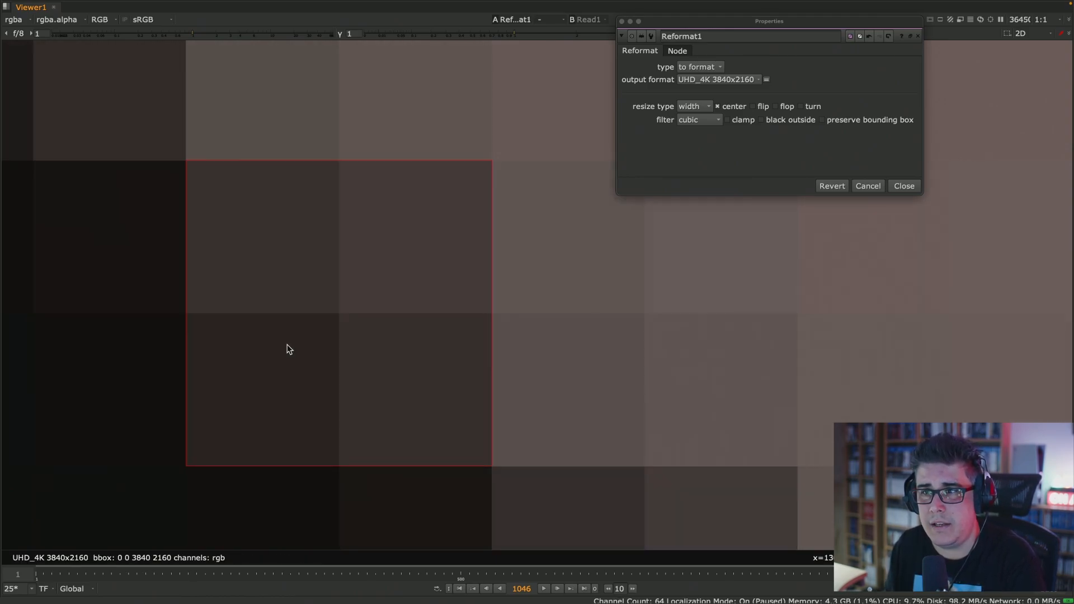
pyautogui.scroll(-4, 307, 261)
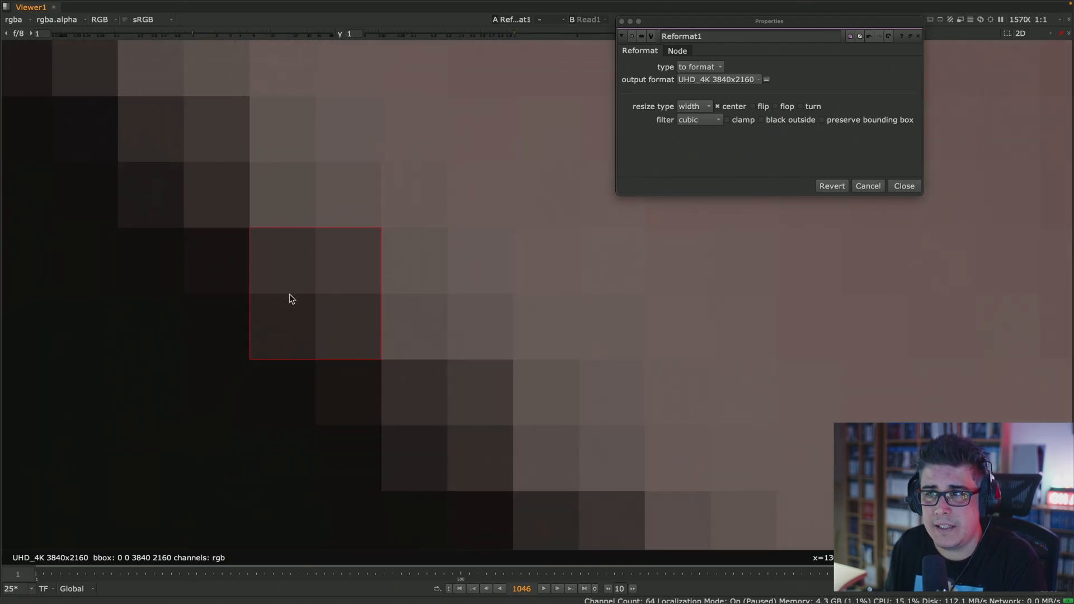
pyautogui.press('1')
pyautogui.press('1')
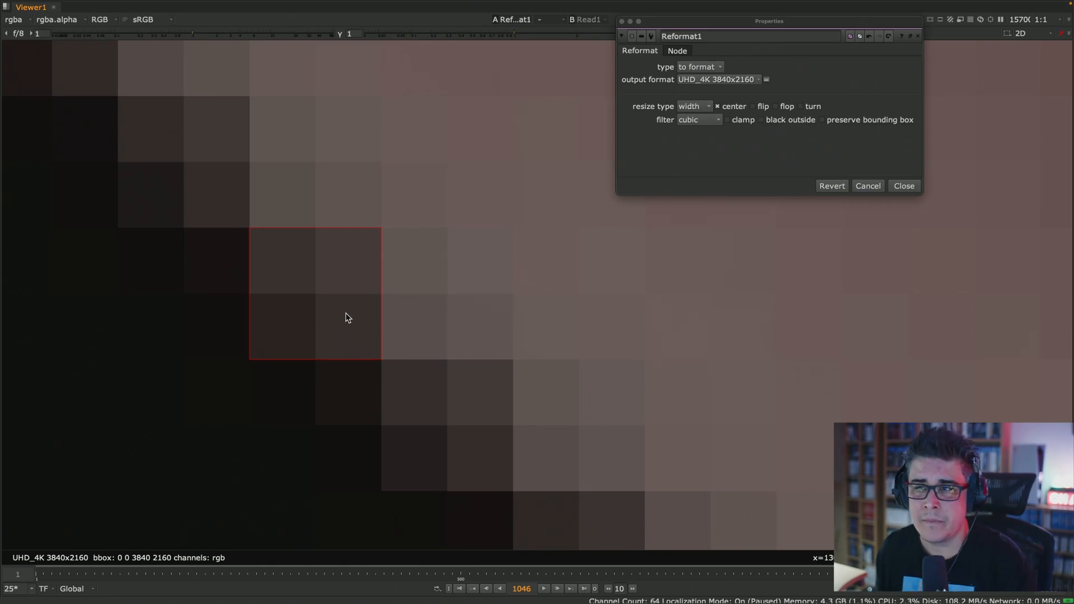
# - Check the descriptions of the Reformat node's filters and set the filter to impulse
pyautogui.scroll(1, 299, 323)
pyautogui.scroll(1, 339, 306)
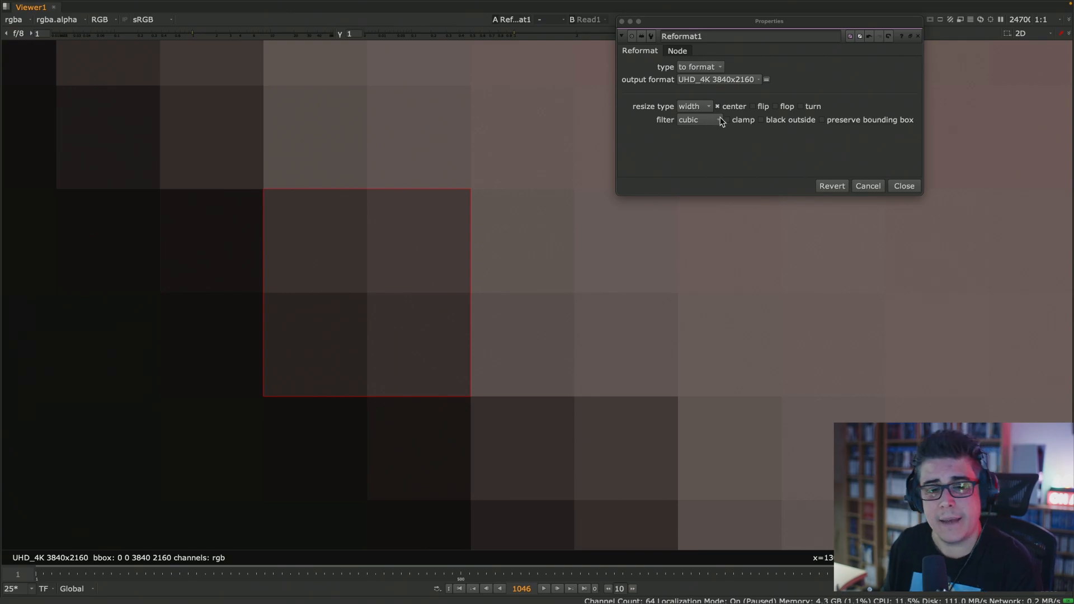
pyautogui.moveTo(721, 120)
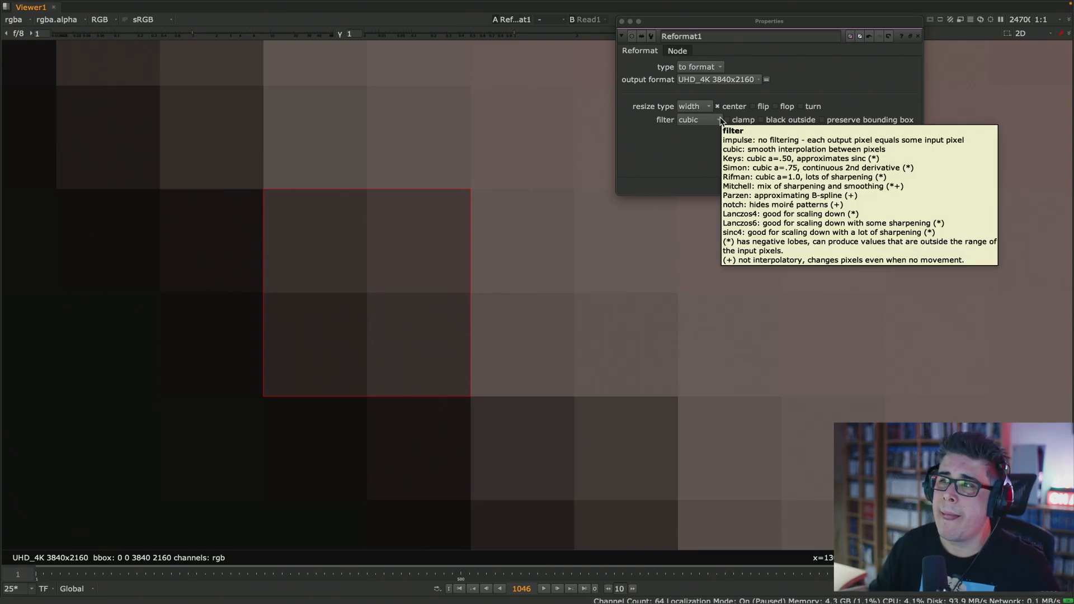
pyautogui.click(706, 121)
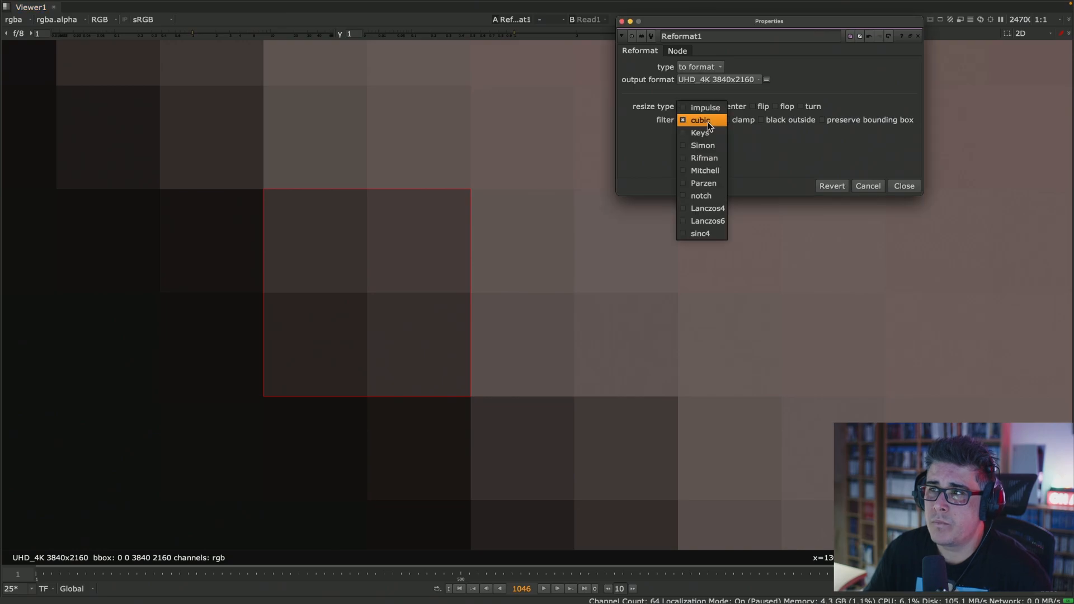
pyautogui.click(713, 109)
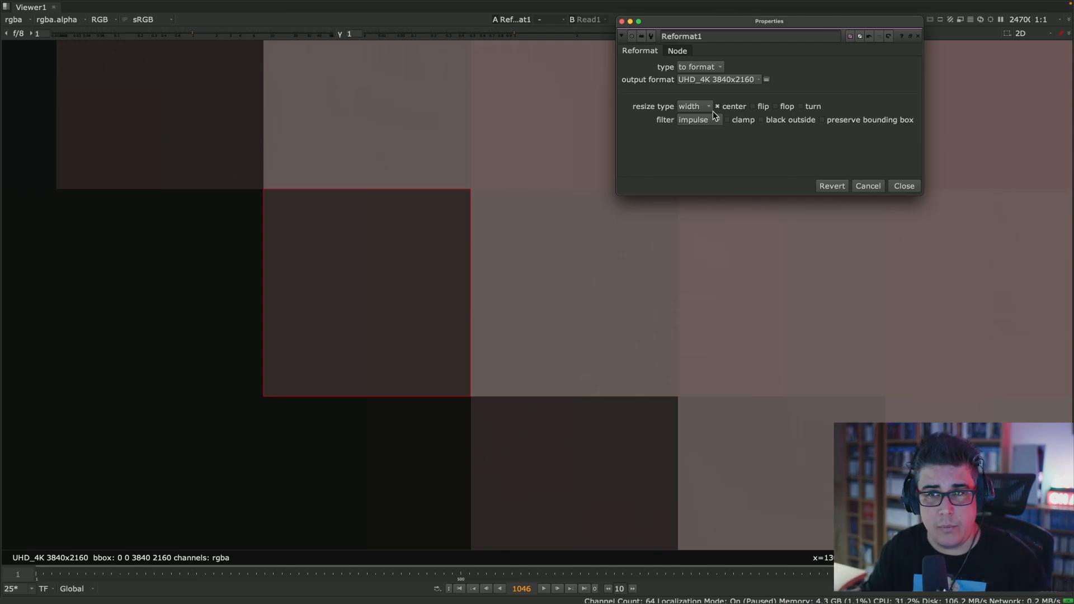
# - Examine the face edge and the sampled pixel area in the reformatted image with the impulse filter
pyautogui.scroll(-8, 469, 336)
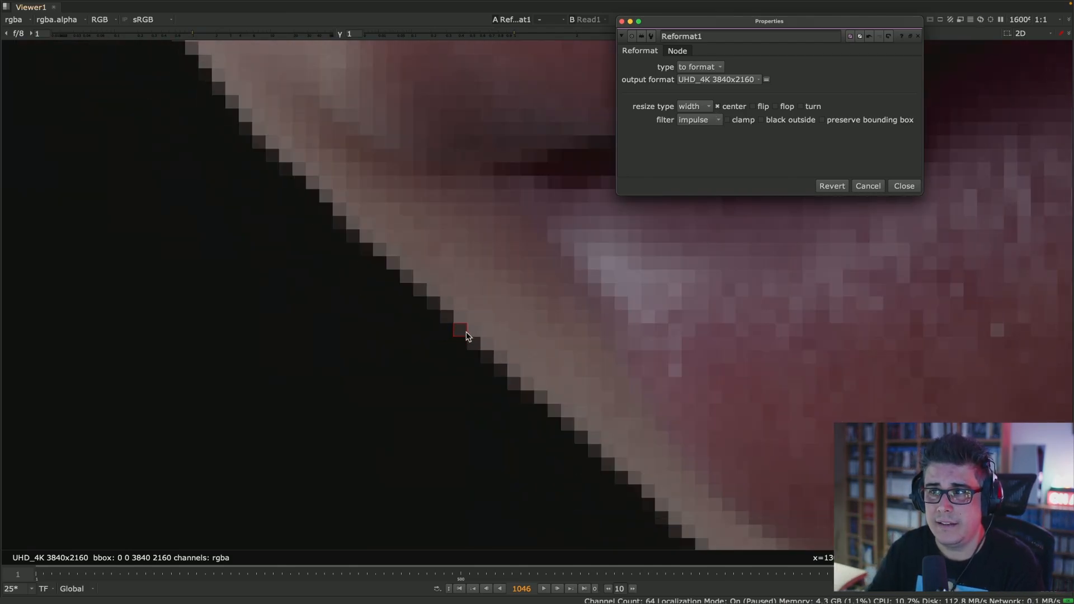
pyautogui.scroll(8, 469, 335)
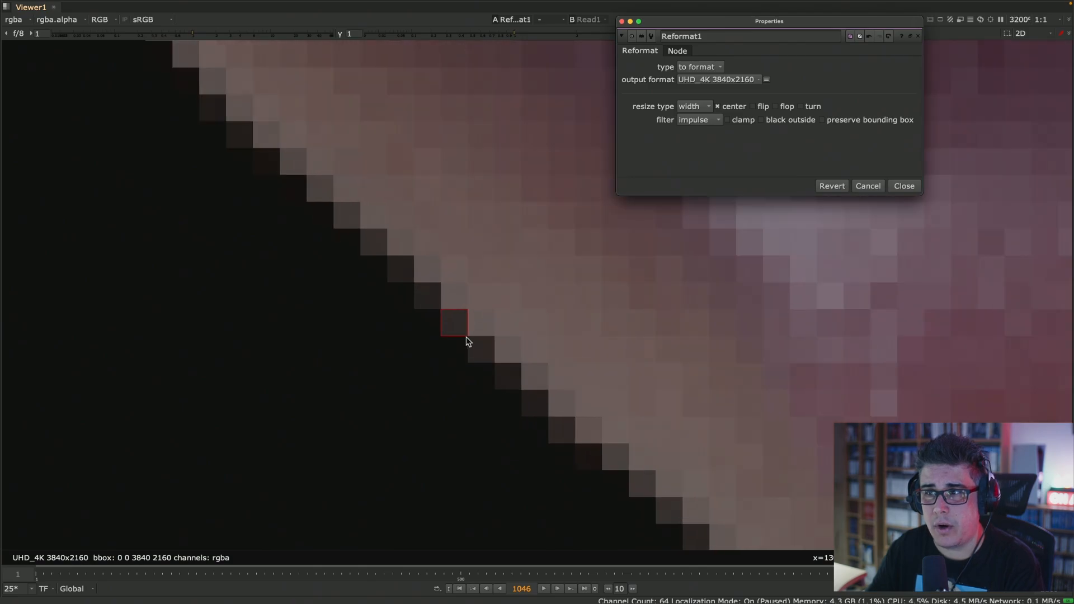
pyautogui.scroll(2, 432, 339)
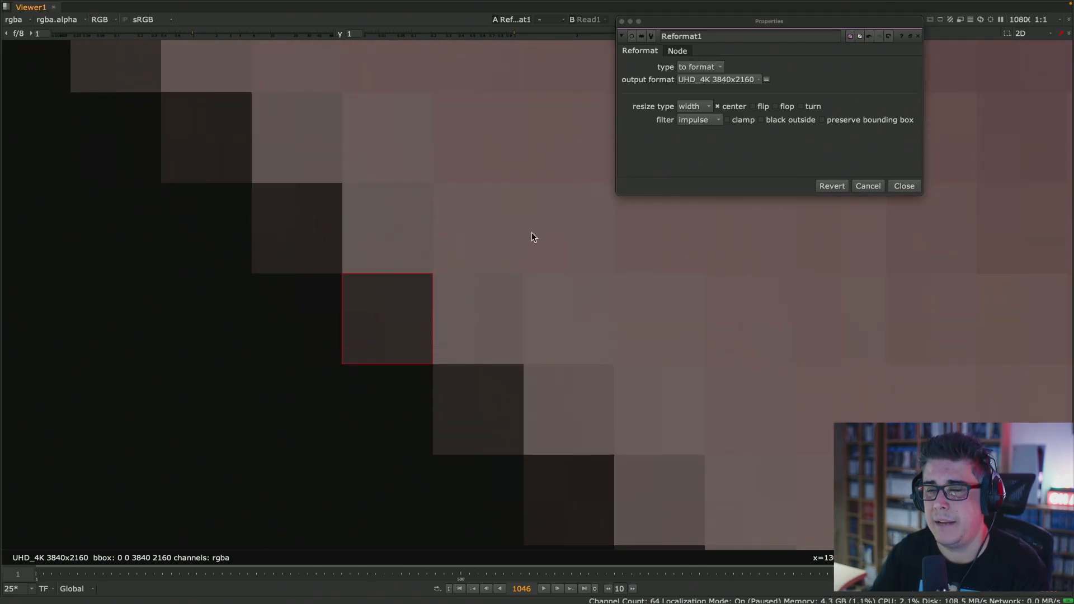
pyautogui.scroll(2, 390, 345)
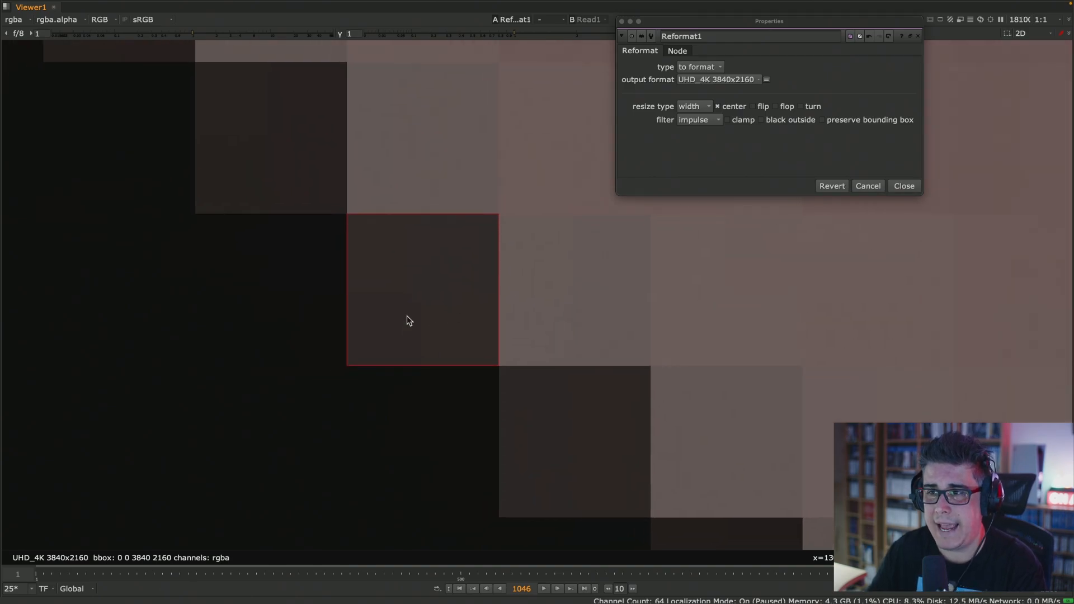
pyautogui.scroll(2, 408, 317)
# - Set the Reformat node's filter back to cubic and center the view on the sampled edge area
pyautogui.click(699, 120)
pyautogui.click(695, 133)
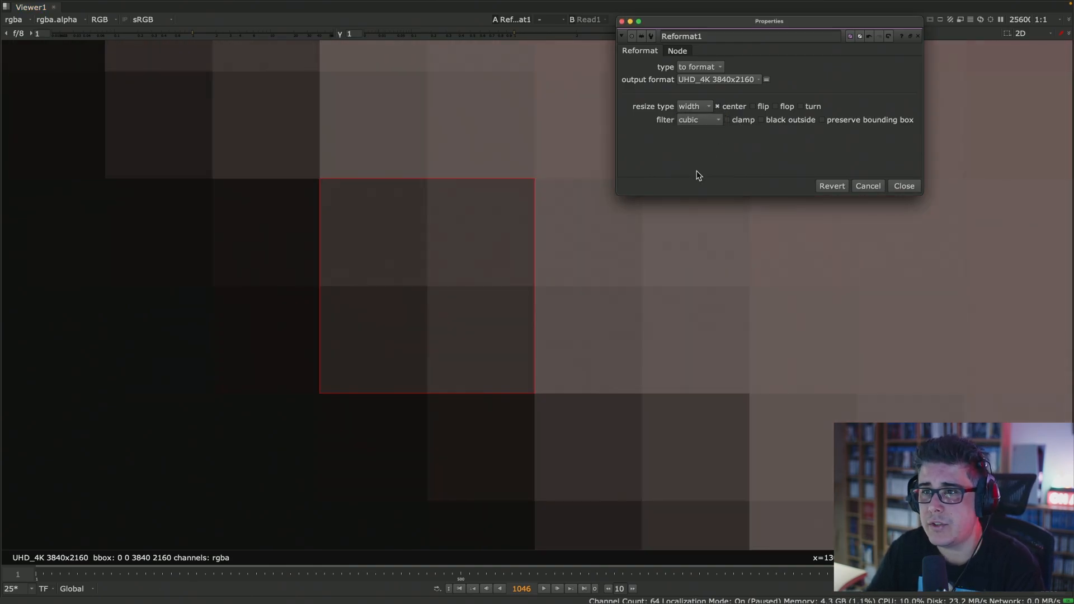
pyautogui.moveTo(539, 241); pyautogui.dragTo(495, 235, button='middle')
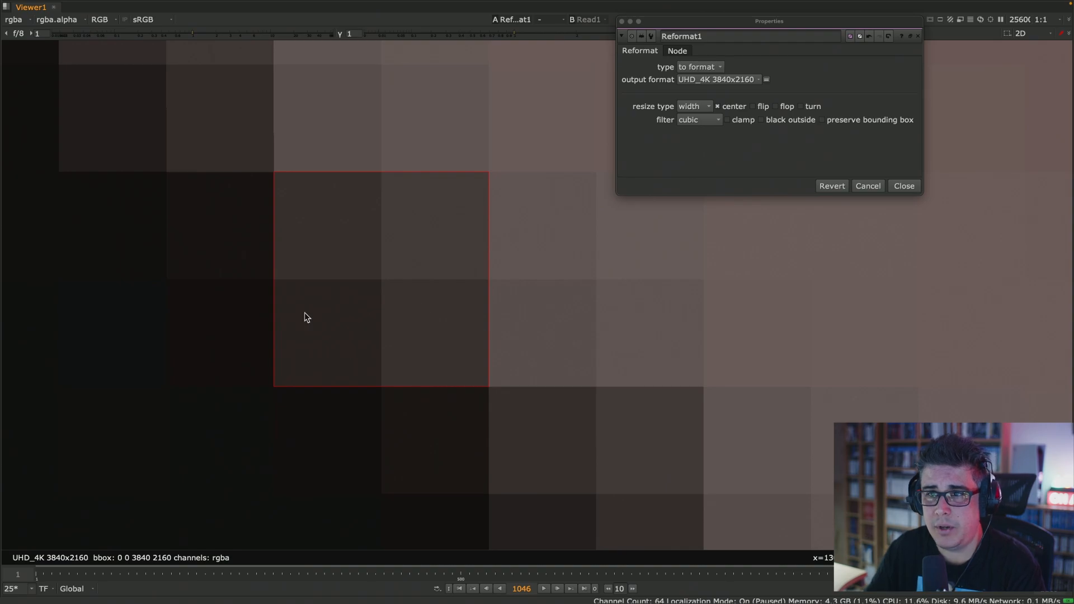
# - Raise the viewer gamma to about 1.35 and compare the sampled edge area between Read1 and Reformat1
pyautogui.moveTo(666, 22); pyautogui.dragTo(698, 60)
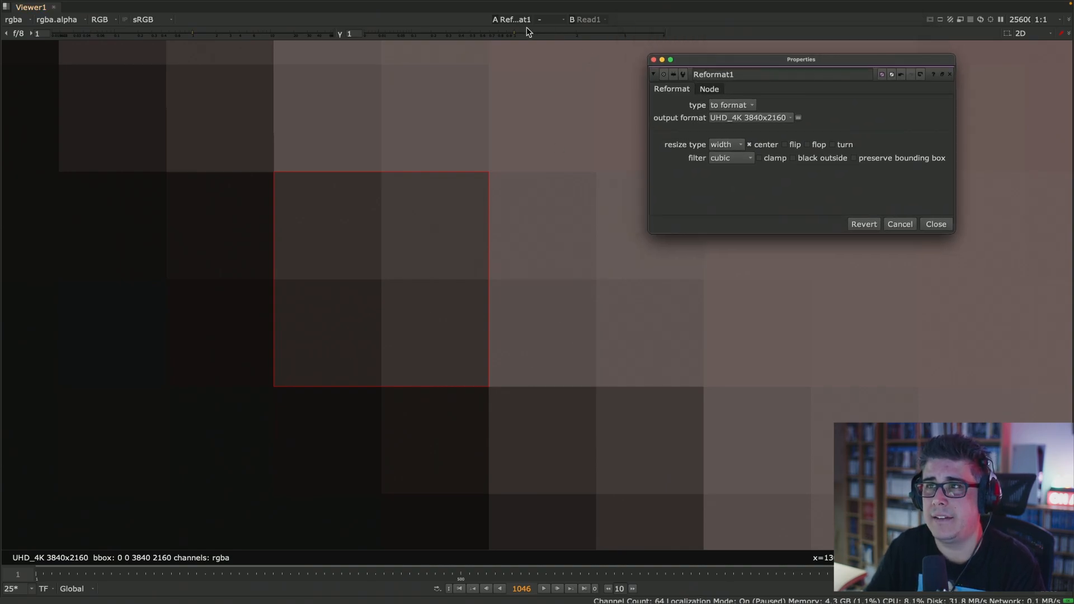
pyautogui.moveTo(518, 32); pyautogui.dragTo(538, 33)
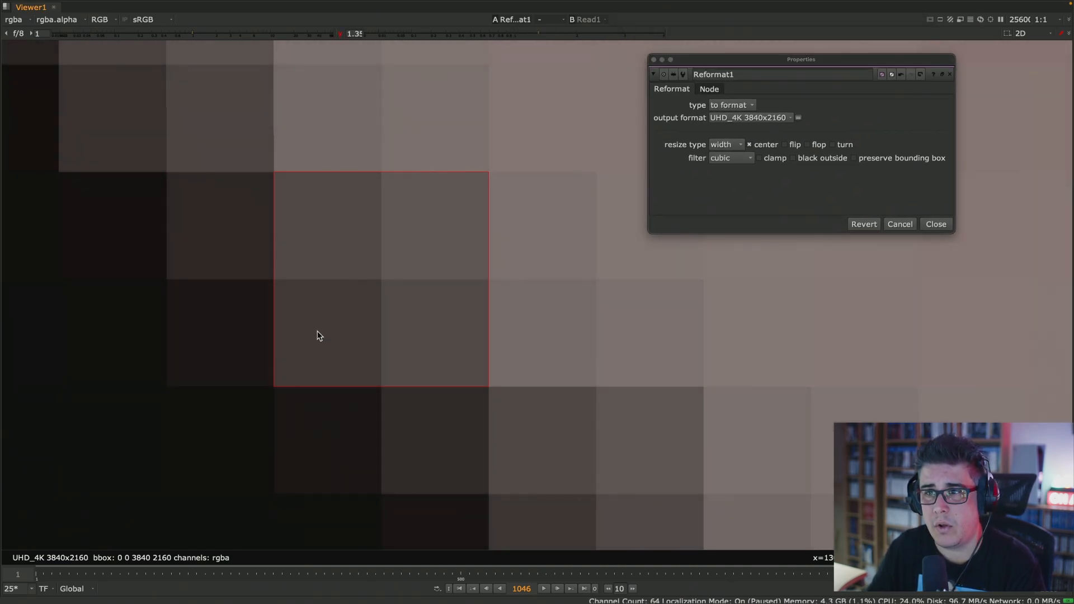
pyautogui.press('1')
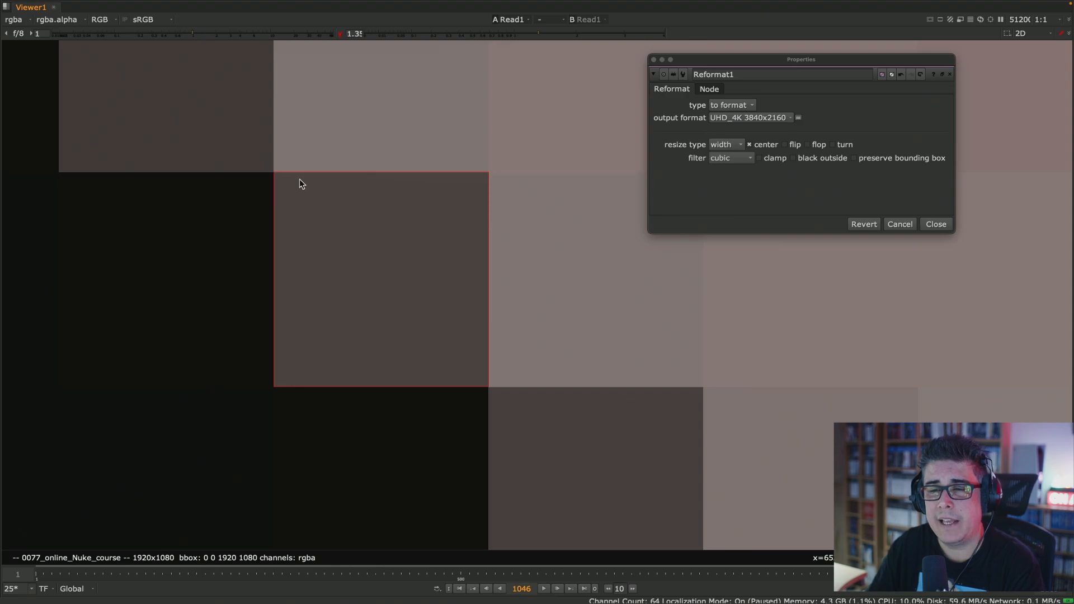
pyautogui.press('2')
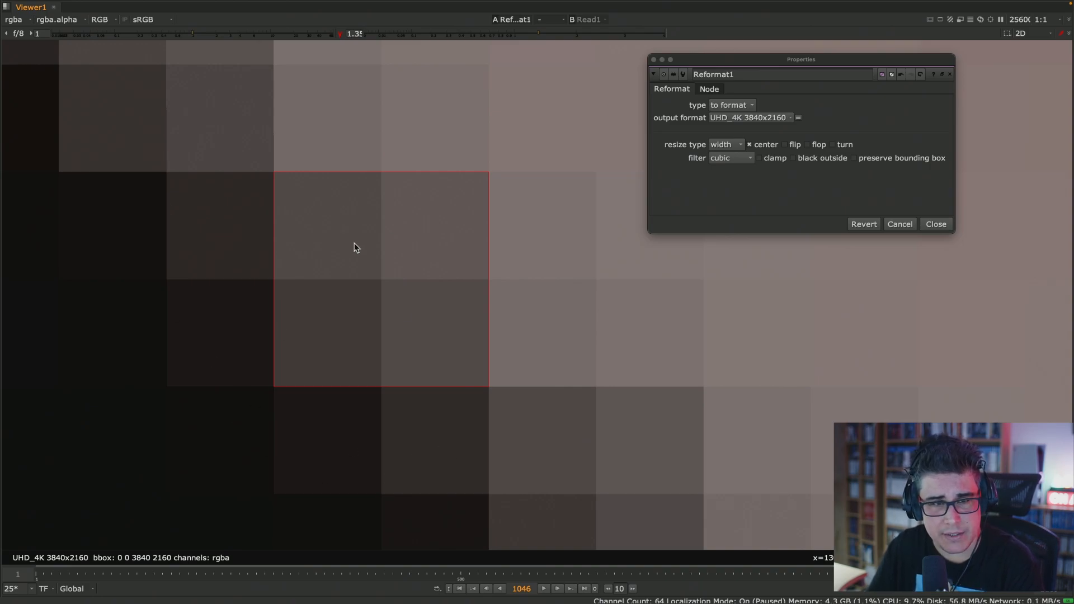
# - Try the Keys, Simon and Rifman filters in turn on the Reformat node
pyautogui.click(744, 159)
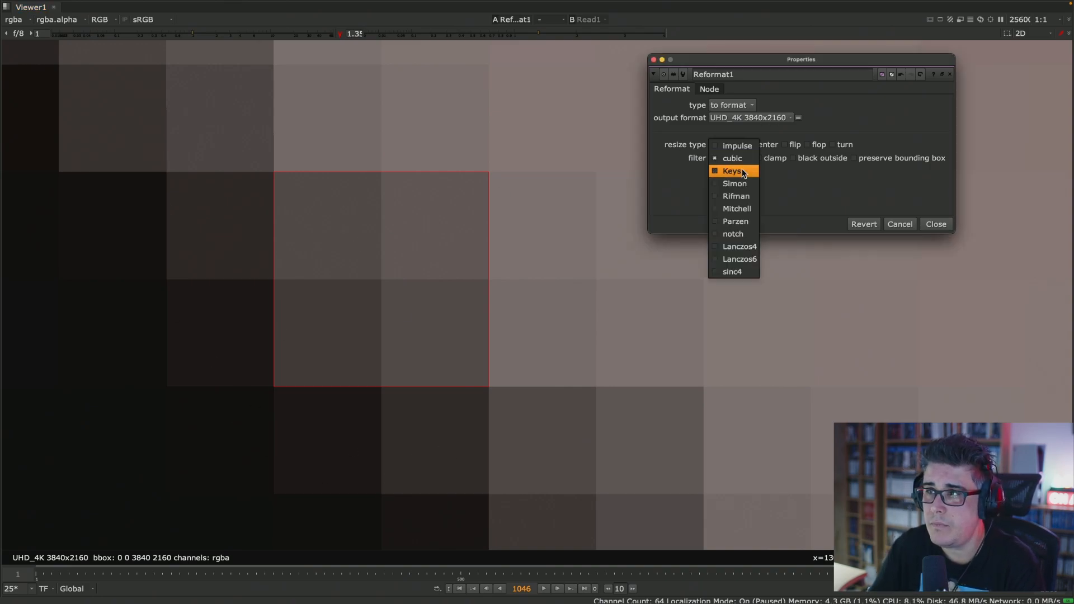
pyautogui.click(746, 171)
pyautogui.click(751, 160)
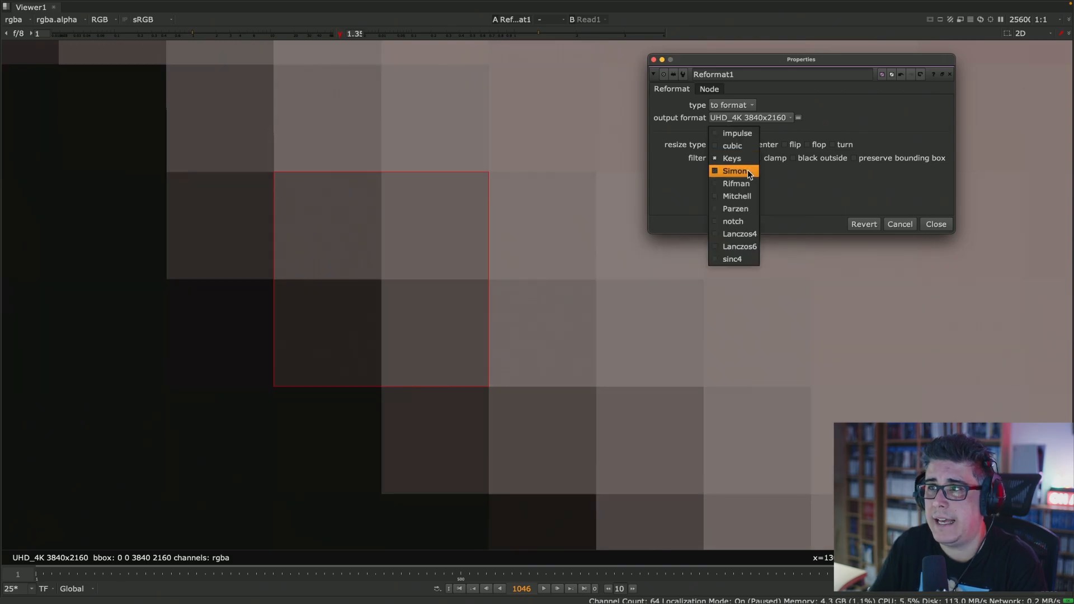
pyautogui.click(748, 171)
pyautogui.click(744, 160)
pyautogui.click(744, 172)
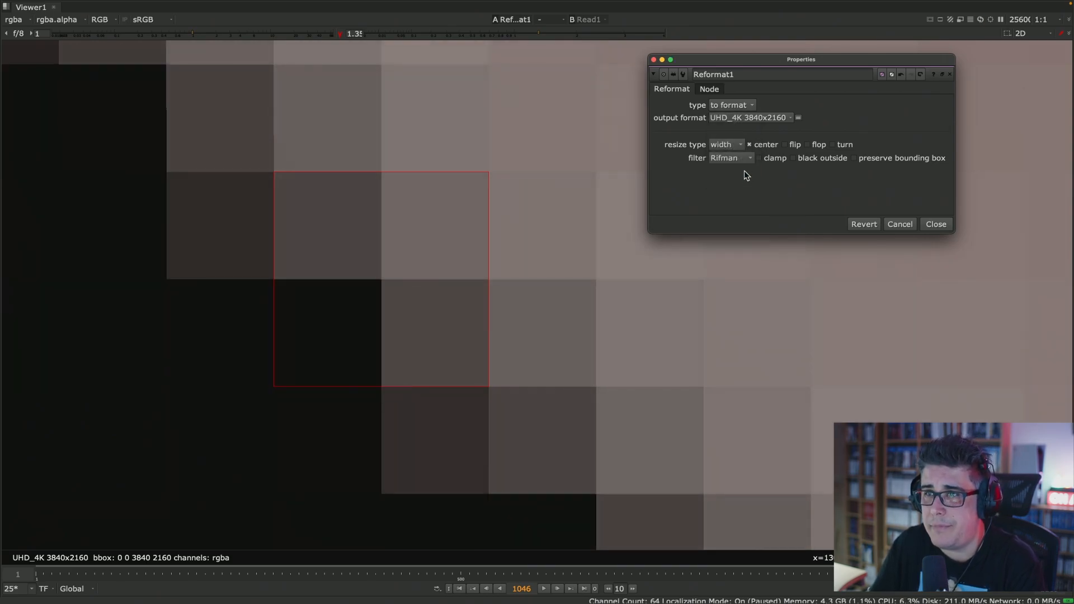
# - Switch the Reformat node's filter to Mitchell, Parzen and finally notch
pyautogui.click(747, 158)
pyautogui.click(746, 171)
pyautogui.click(745, 161)
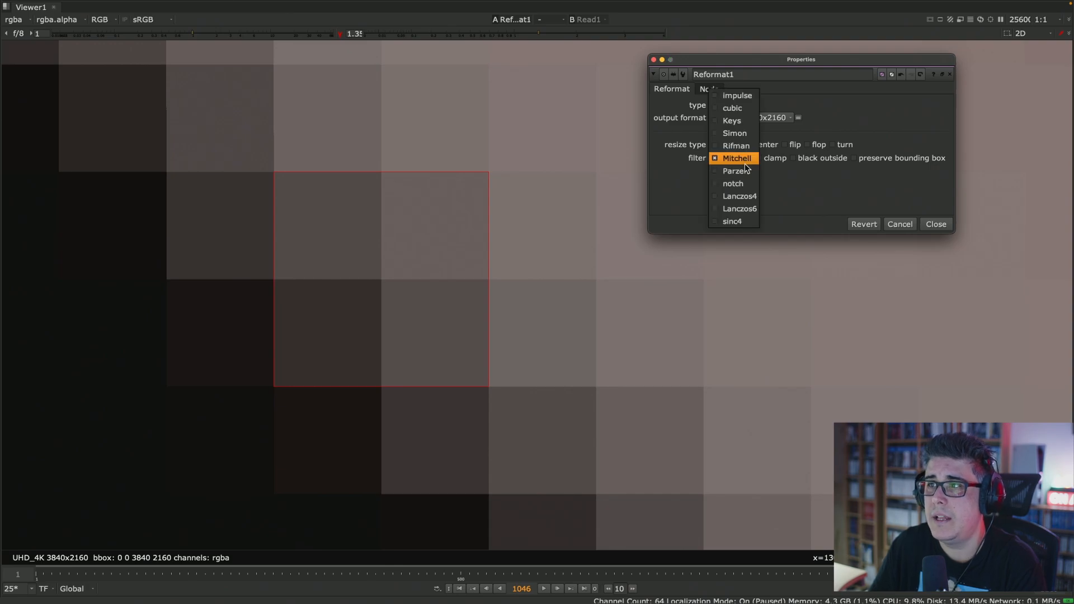
pyautogui.click(748, 172)
pyautogui.click(747, 158)
pyautogui.click(746, 171)
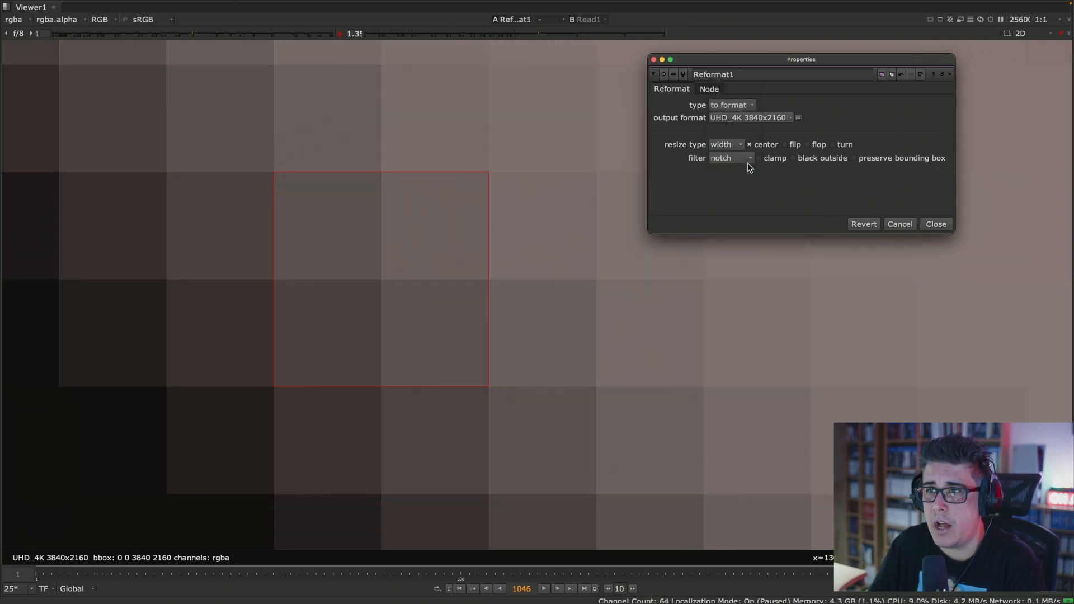
# - Try the Lanczos4, Lanczos6 and sinc4 filters in turn on the Reformat node
pyautogui.click(748, 163)
pyautogui.click(750, 171)
pyautogui.click(747, 159)
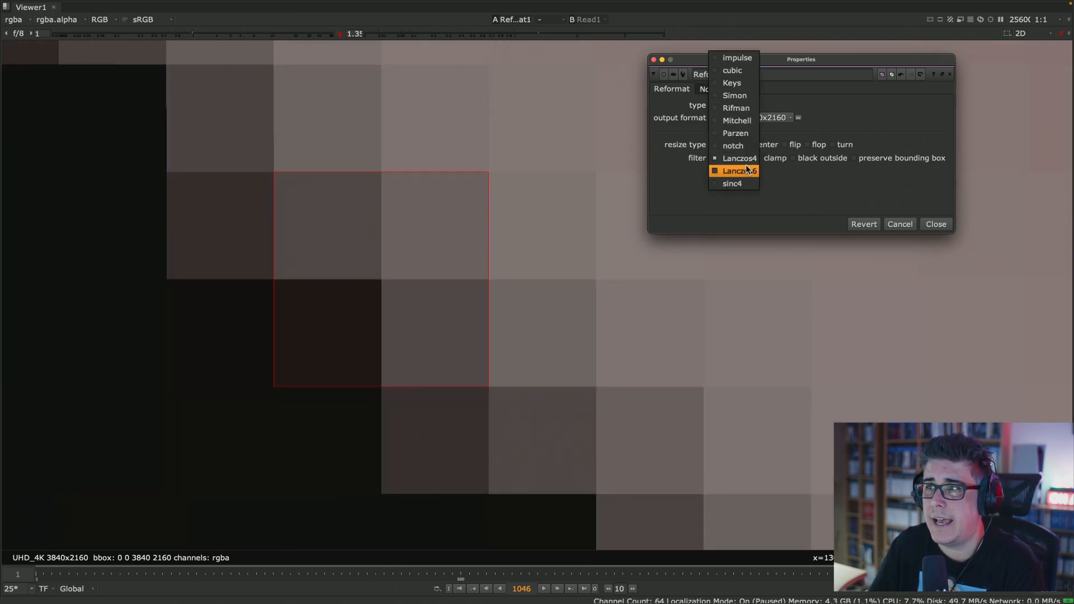
pyautogui.click(747, 172)
pyautogui.click(747, 158)
pyautogui.click(745, 171)
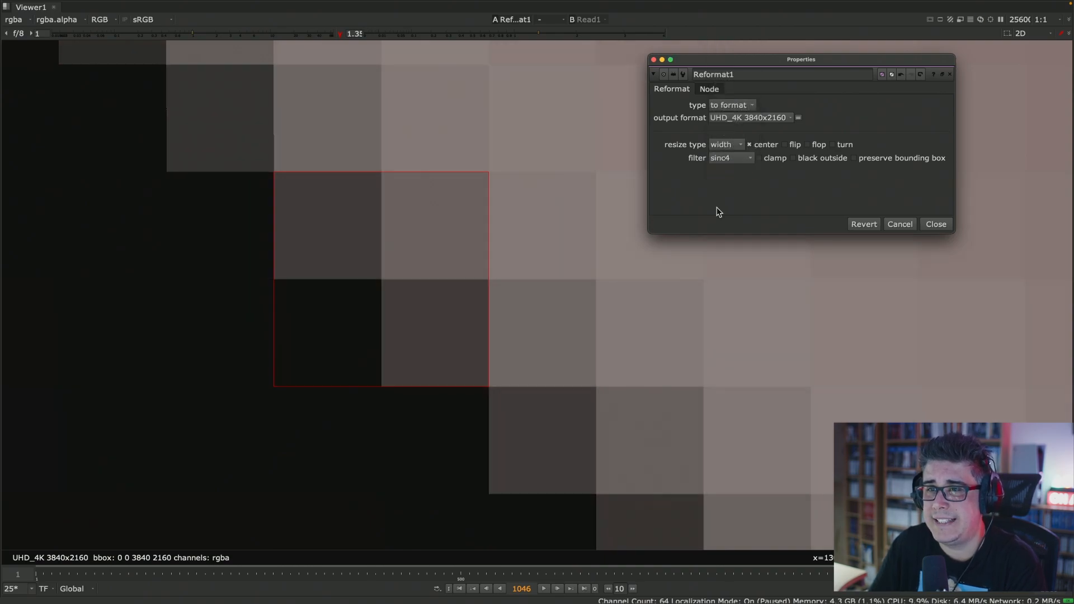
# - Set the Reformat node's filter to cubic while viewing a longer stretch of the face edge
pyautogui.scroll(-3, 594, 274)
pyautogui.moveTo(596, 274); pyautogui.dragTo(563, 274, button='middle')
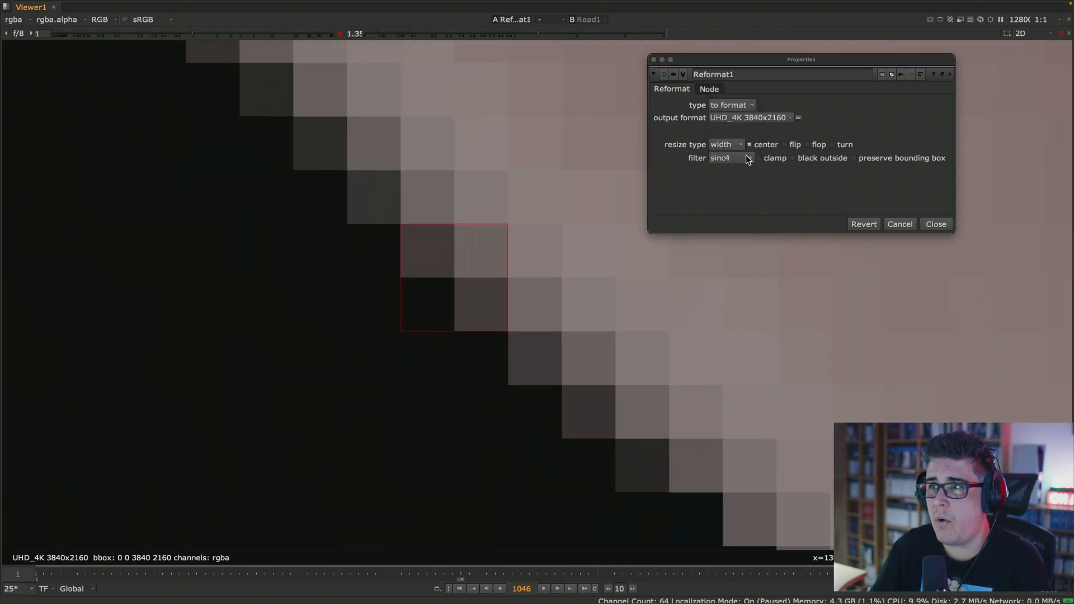
pyautogui.scroll(-2, 666, 271)
pyautogui.moveTo(661, 273); pyautogui.dragTo(509, 235, button='middle')
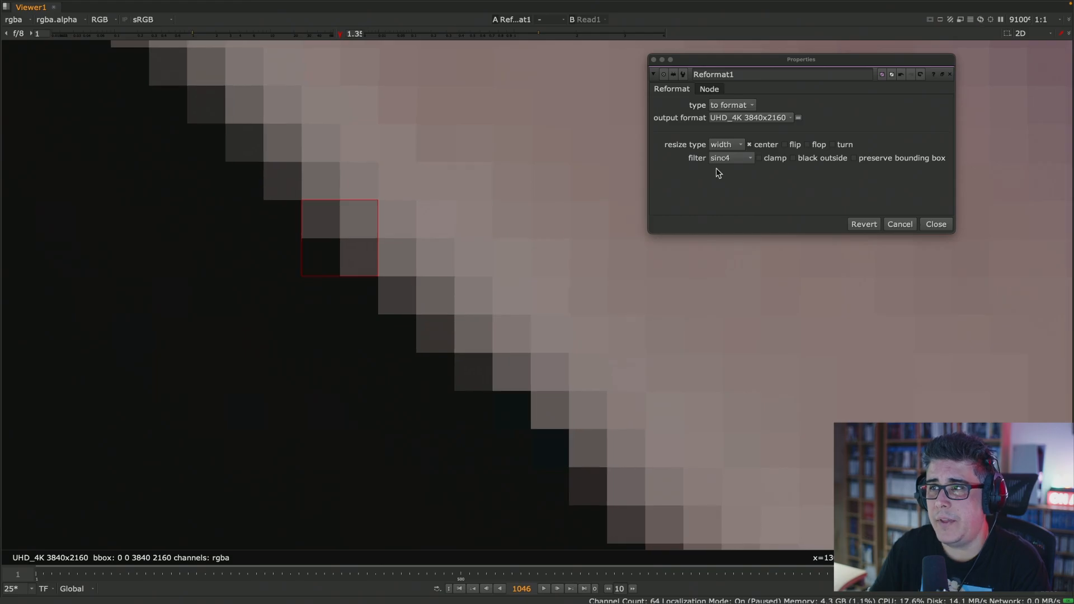
pyautogui.click(744, 158)
pyautogui.click(742, 45)
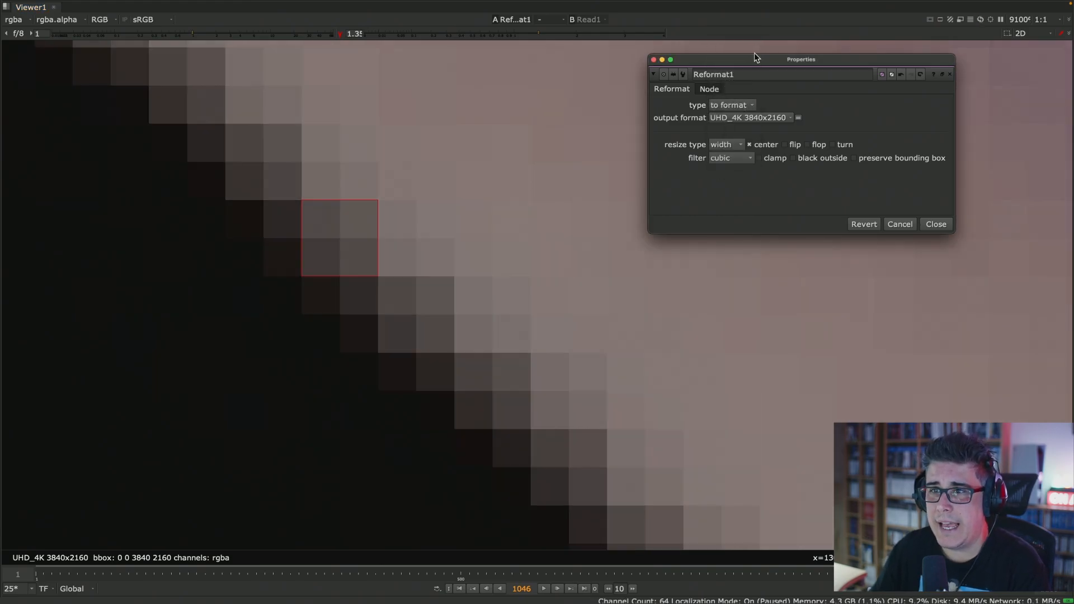
# - Switch the Reformat node's filter to Rifman, Lanczos4 and finally Lanczos6 to compare the edge sharpening
pyautogui.click(742, 159)
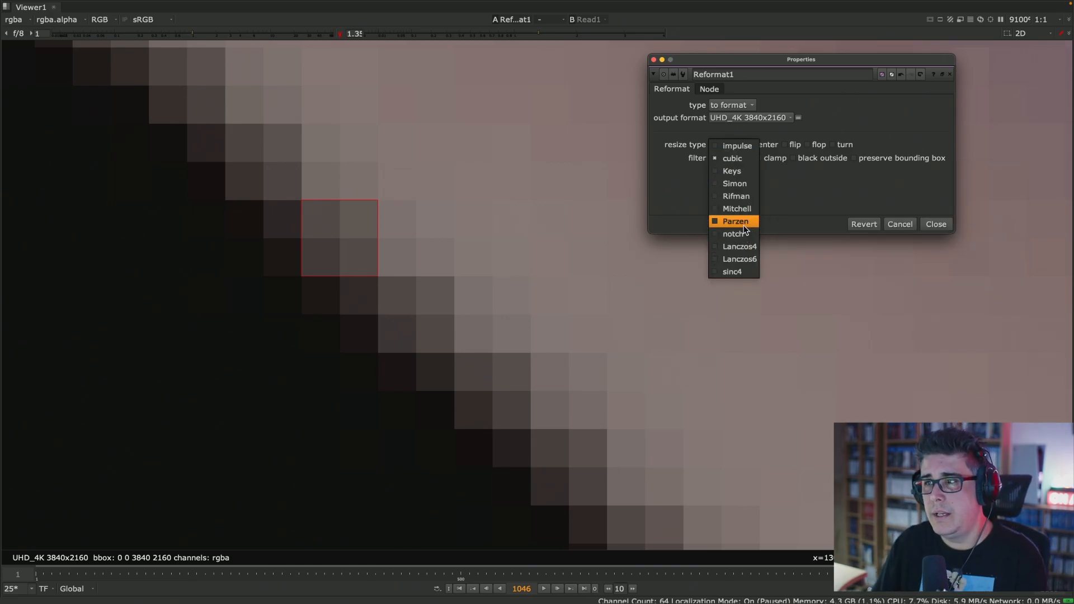
pyautogui.click(745, 198)
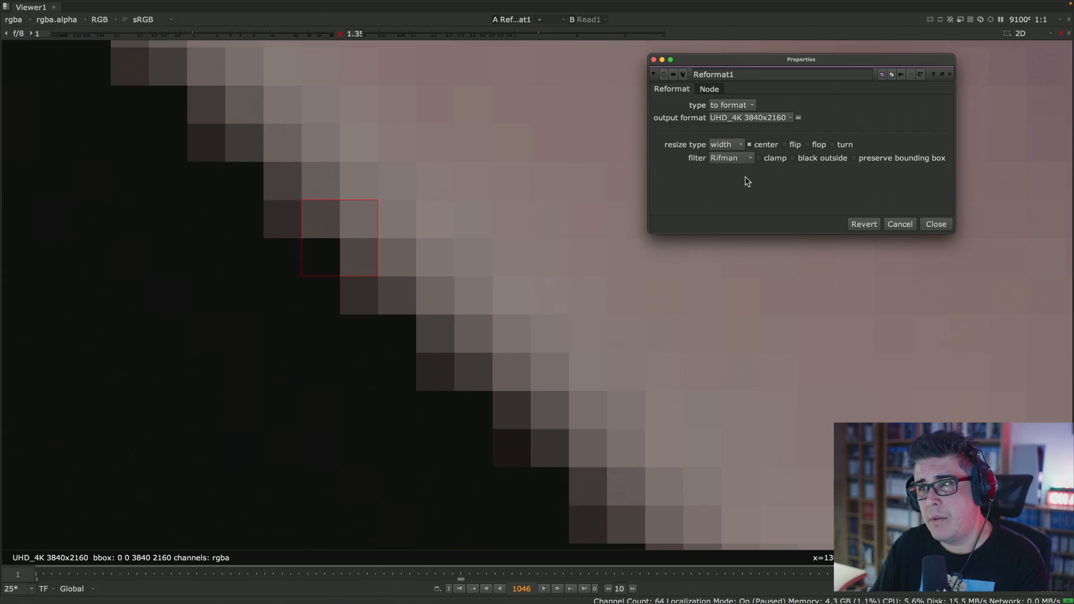
pyautogui.click(745, 158)
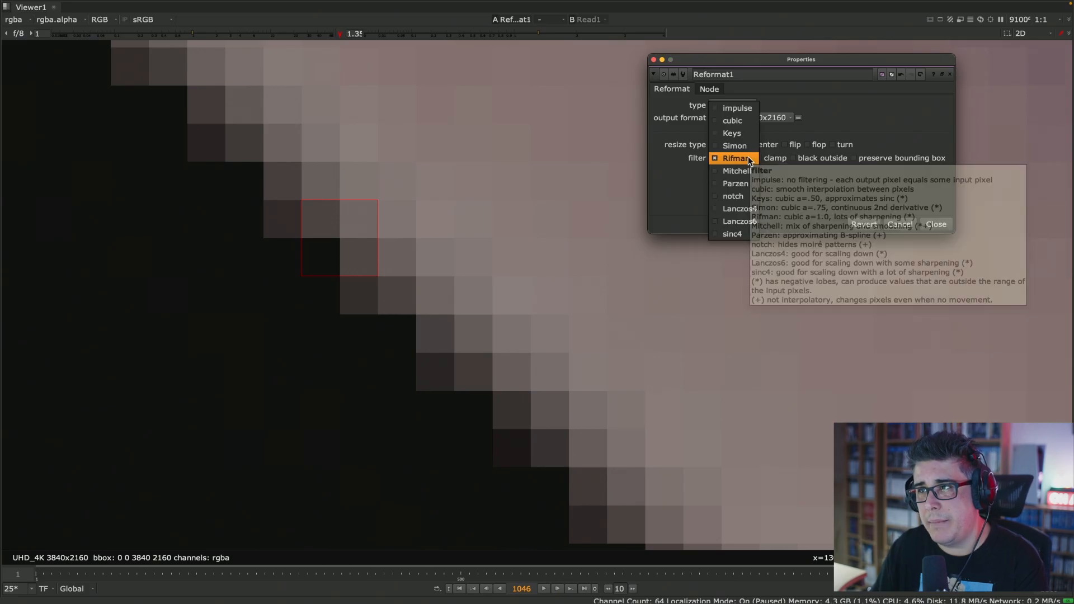
pyautogui.click(752, 211)
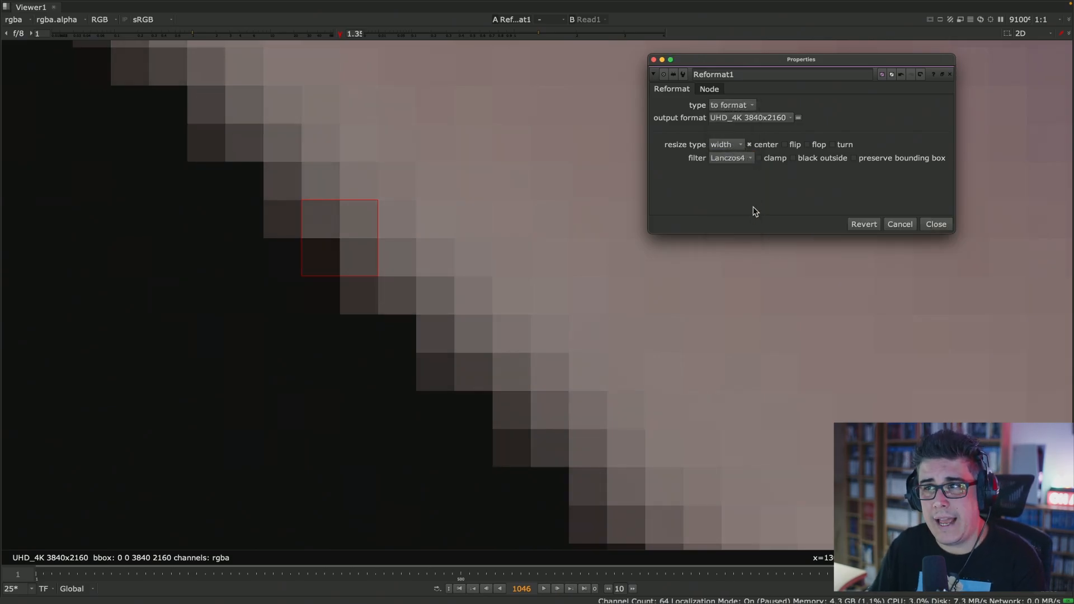
pyautogui.click(750, 159)
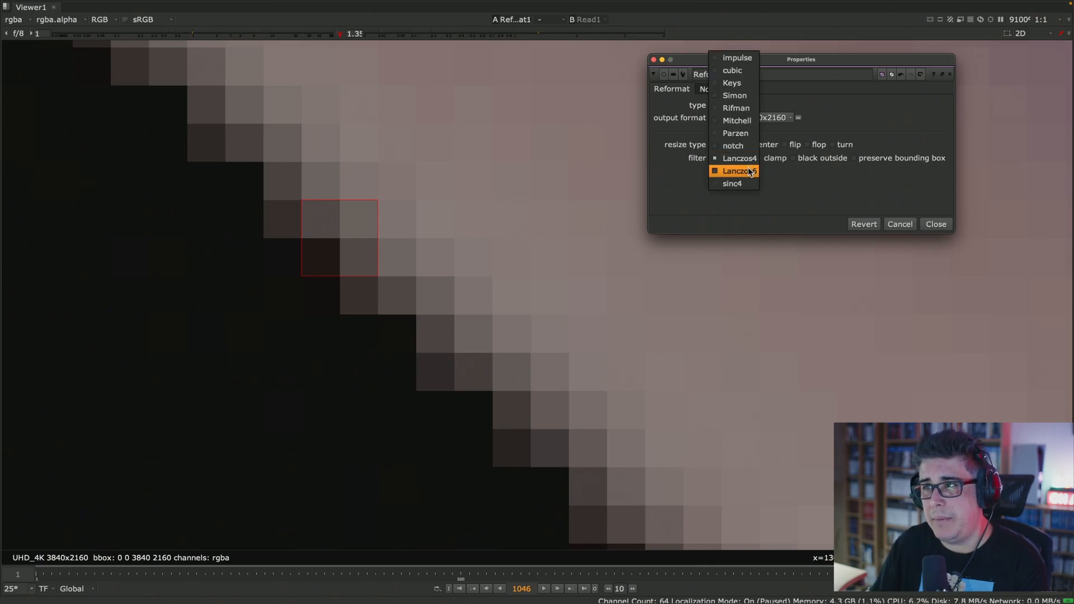
pyautogui.click(751, 170)
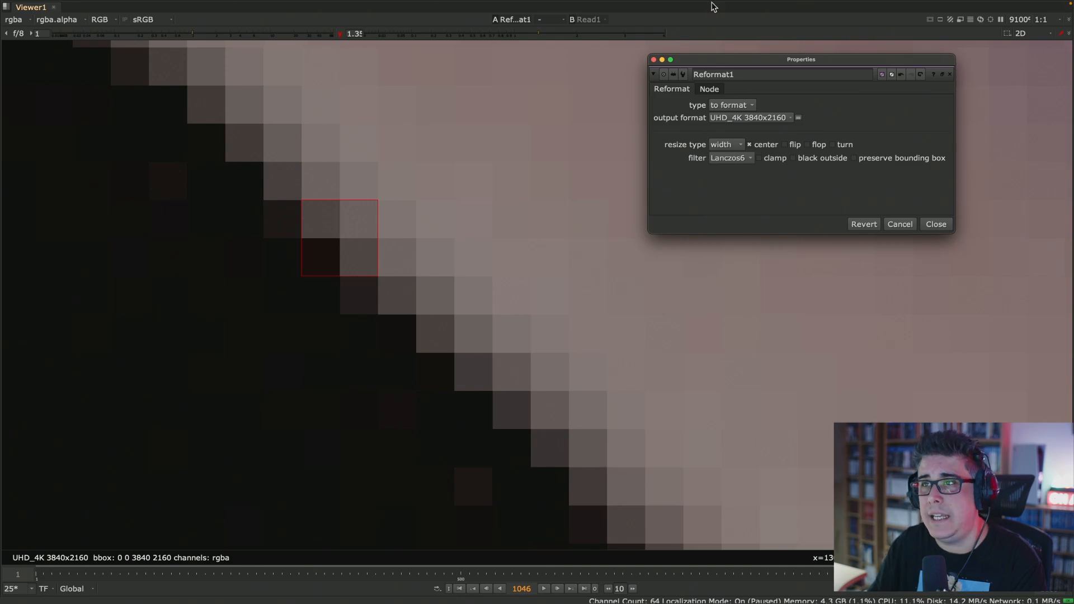
# - Raise the viewer gamma to 4 and set the Reformat node's filter to cubic
pyautogui.moveTo(528, 35); pyautogui.dragTo(710, 28)
pyautogui.scroll(-6, 435, 274)
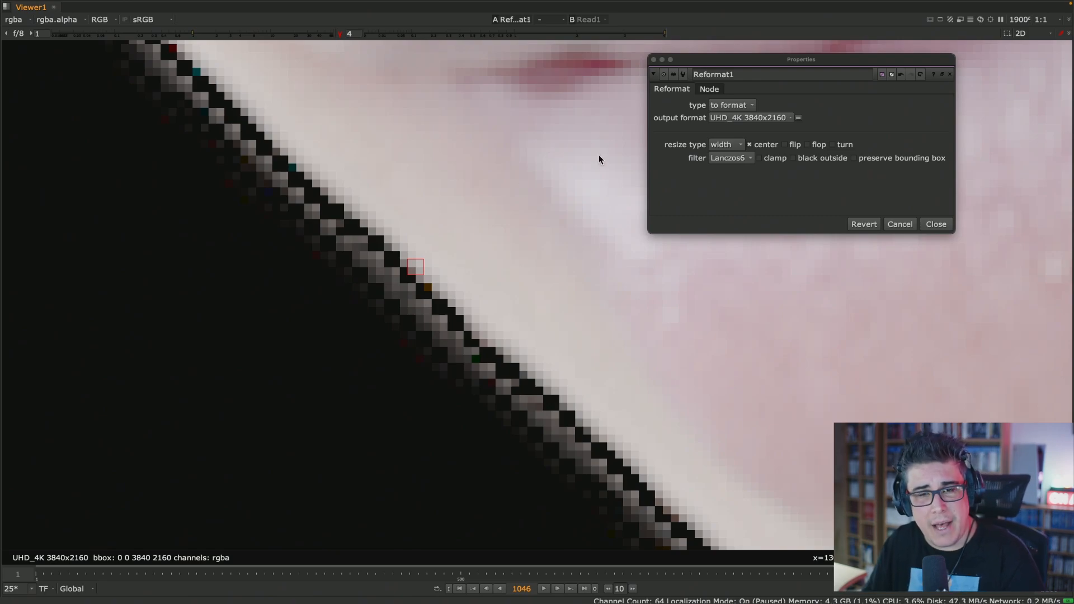
pyautogui.click(742, 158)
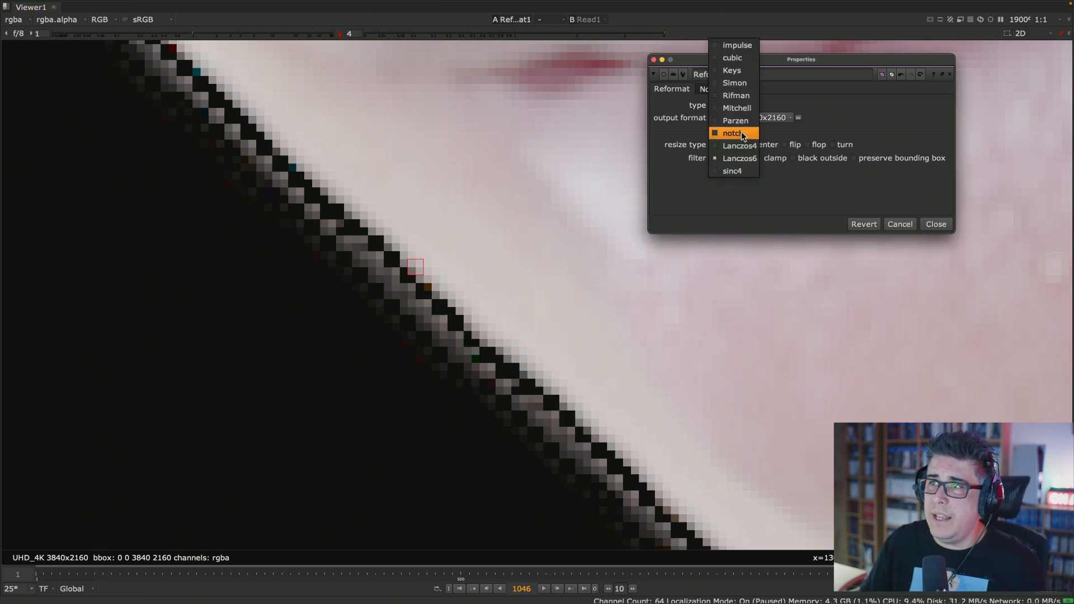
pyautogui.click(747, 59)
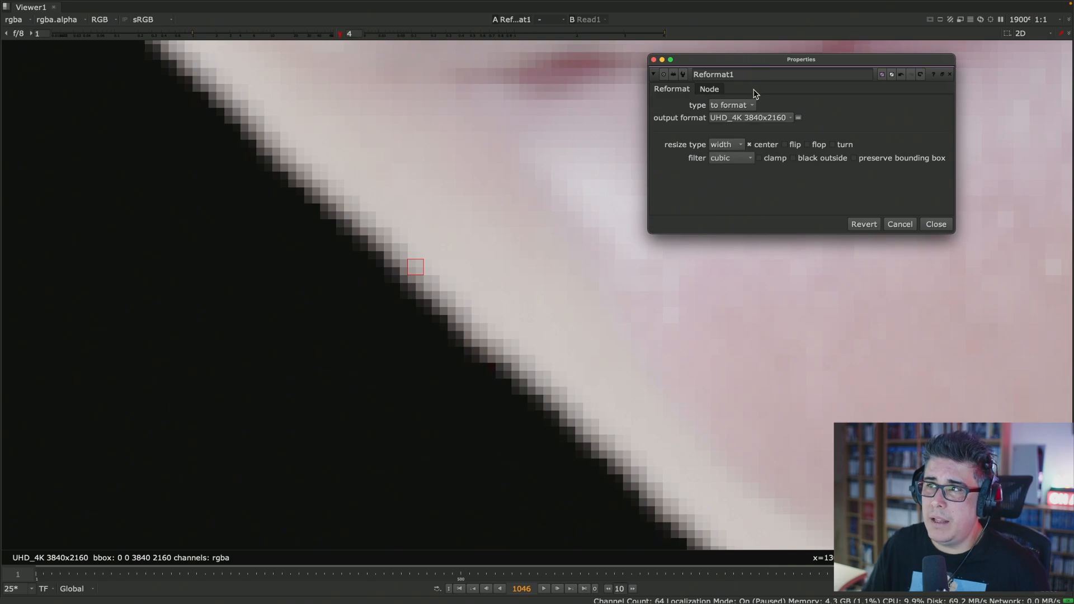
# - Compare the face edge at high gamma with the Simon, Rifman and Parzen filters in turn
pyautogui.click(750, 160)
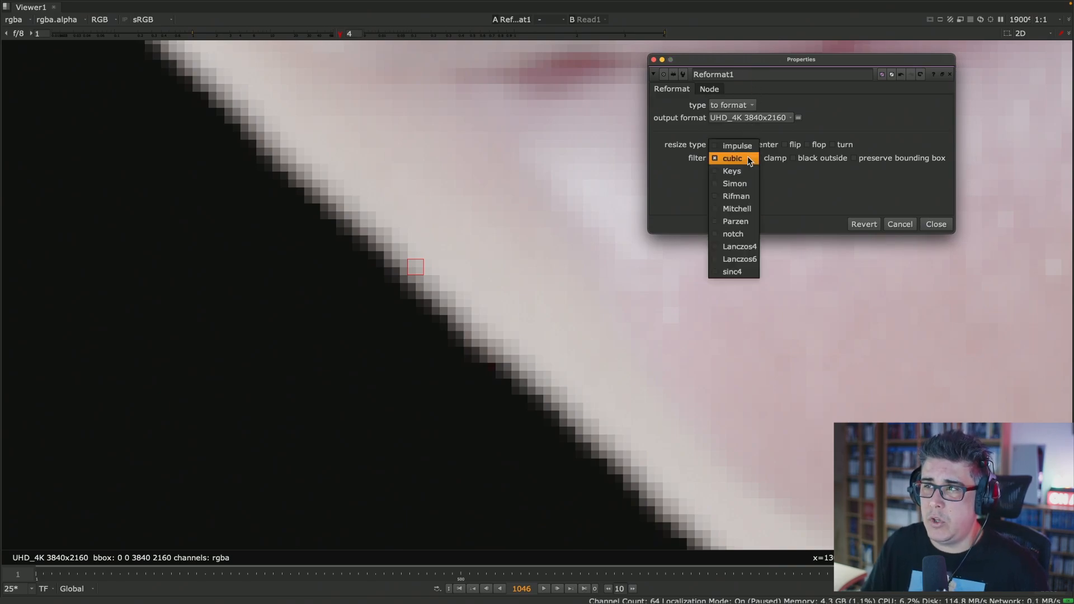
pyautogui.click(744, 180)
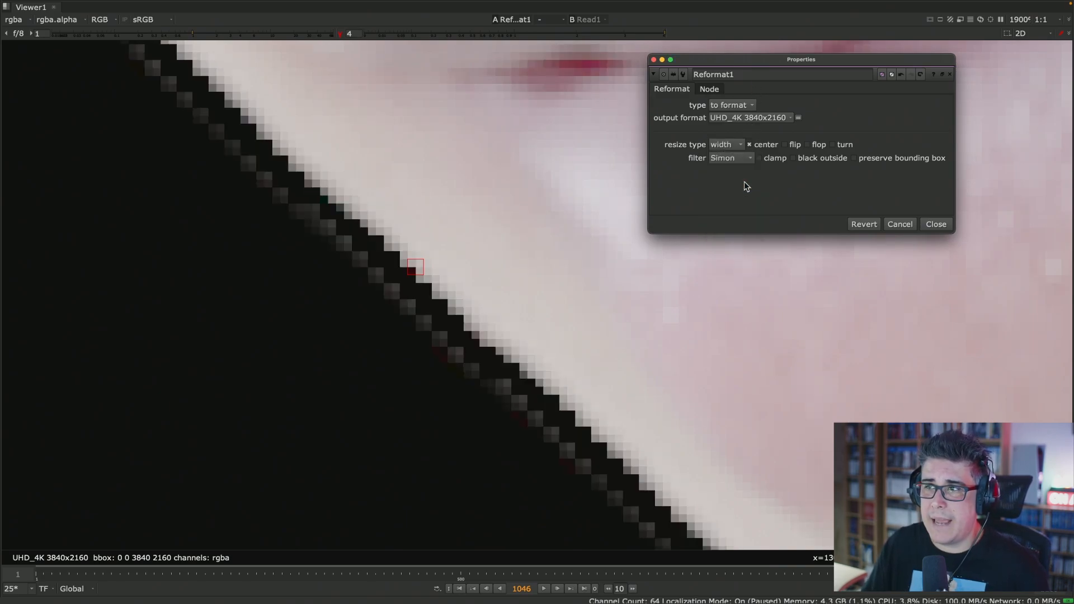
pyautogui.click(739, 158)
pyautogui.click(740, 170)
pyautogui.click(743, 158)
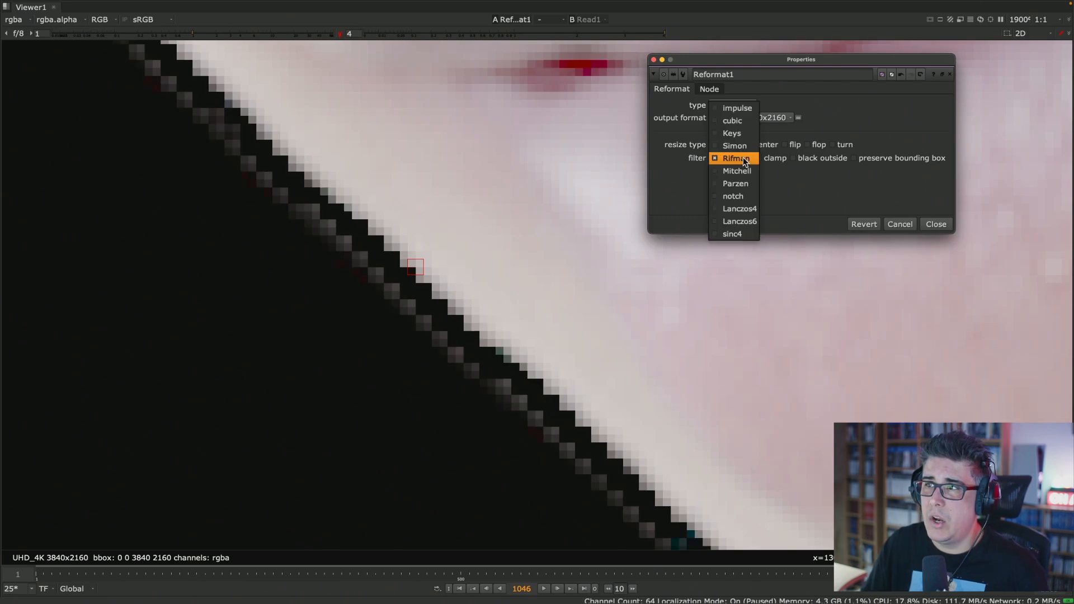
pyautogui.click(741, 185)
# - Compare the face edge at high gamma with the Lanczos4, Lanczos6 and sinc4 filters in turn
pyautogui.click(744, 158)
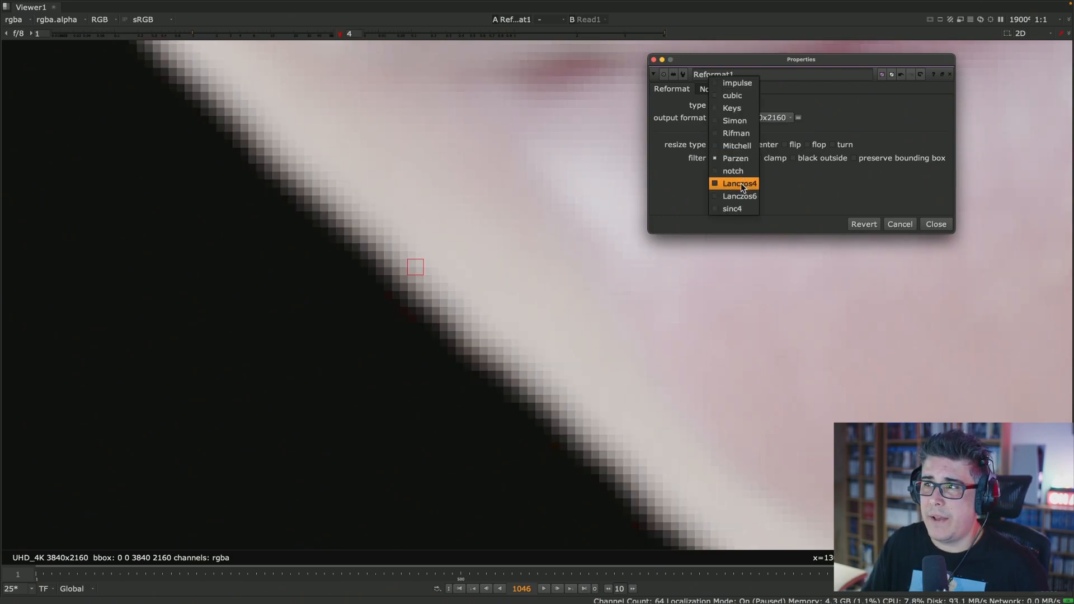
pyautogui.click(741, 183)
pyautogui.click(744, 157)
pyautogui.click(745, 171)
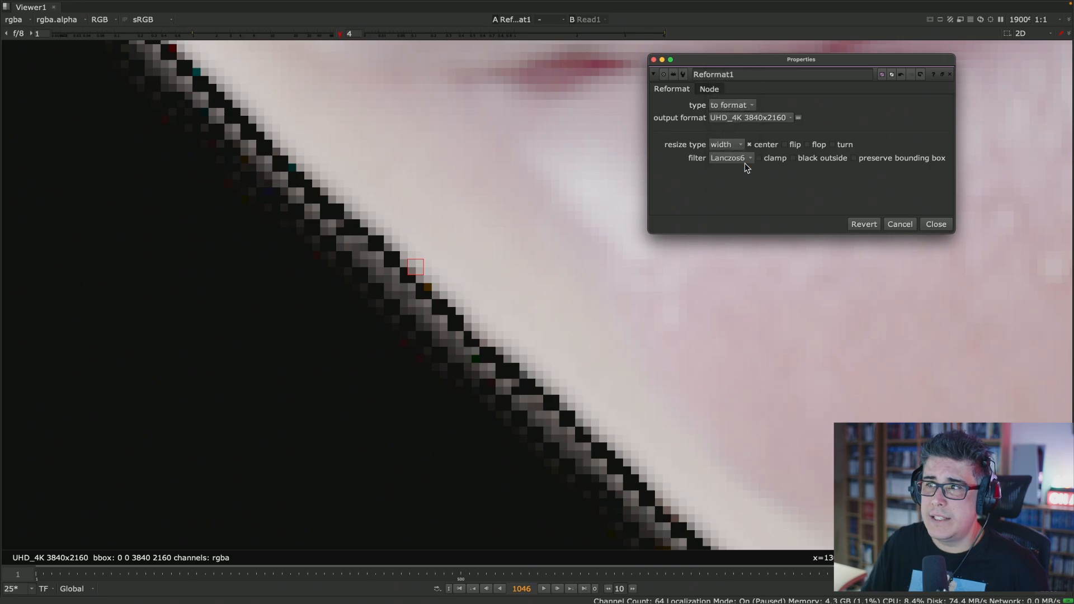
pyautogui.click(744, 162)
pyautogui.click(745, 171)
# - Reset the viewer gamma to 1 and frame the eye, nose and mouth of the character
pyautogui.scroll(-5, 541, 303)
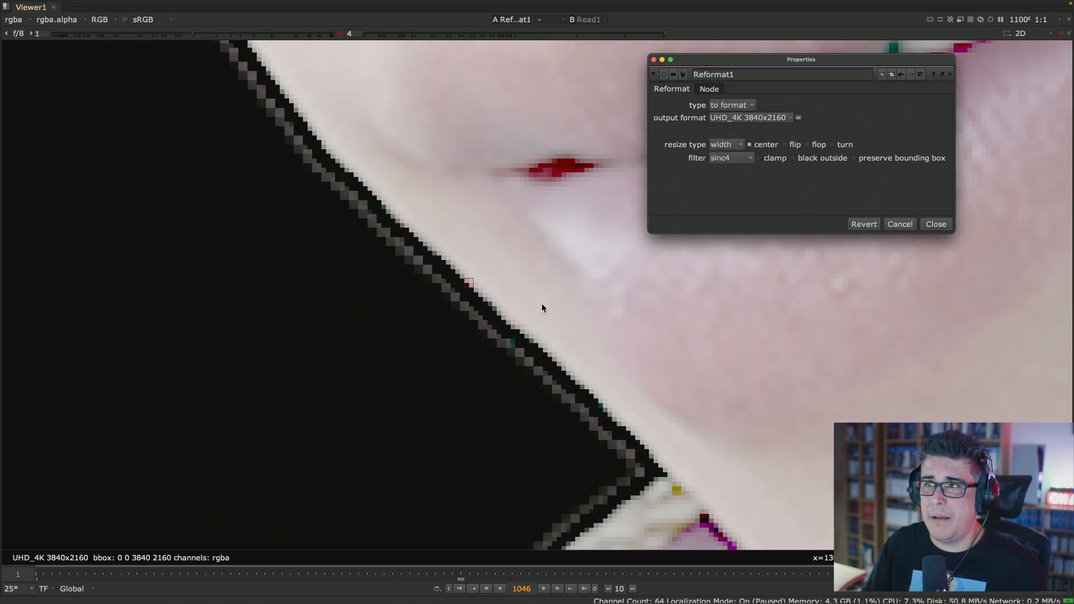
pyautogui.scroll(-2, 573, 287)
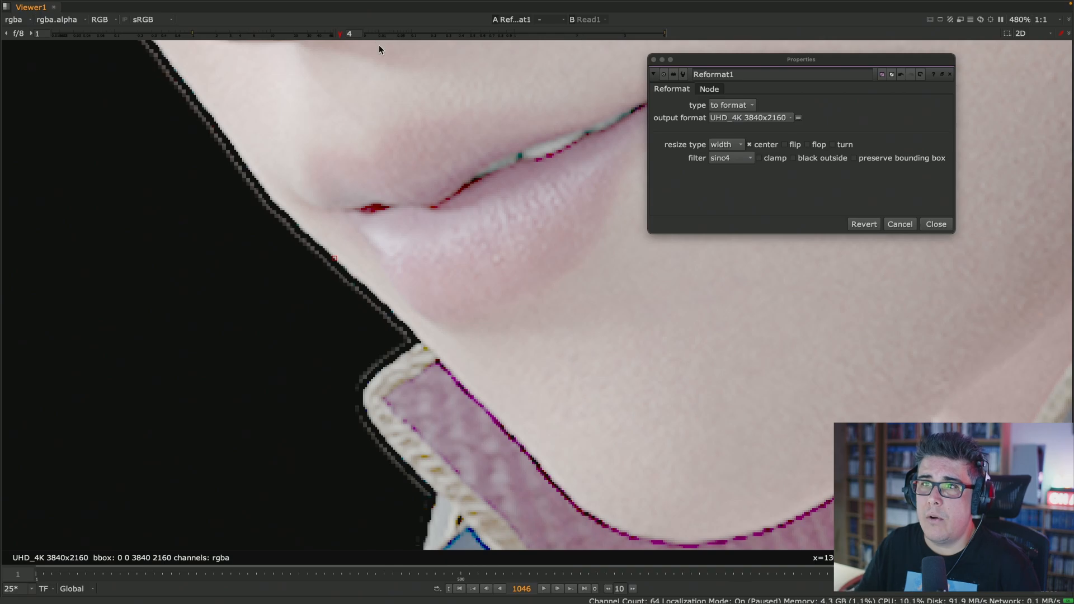
pyautogui.moveTo(347, 31); pyautogui.dragTo(341, 33)
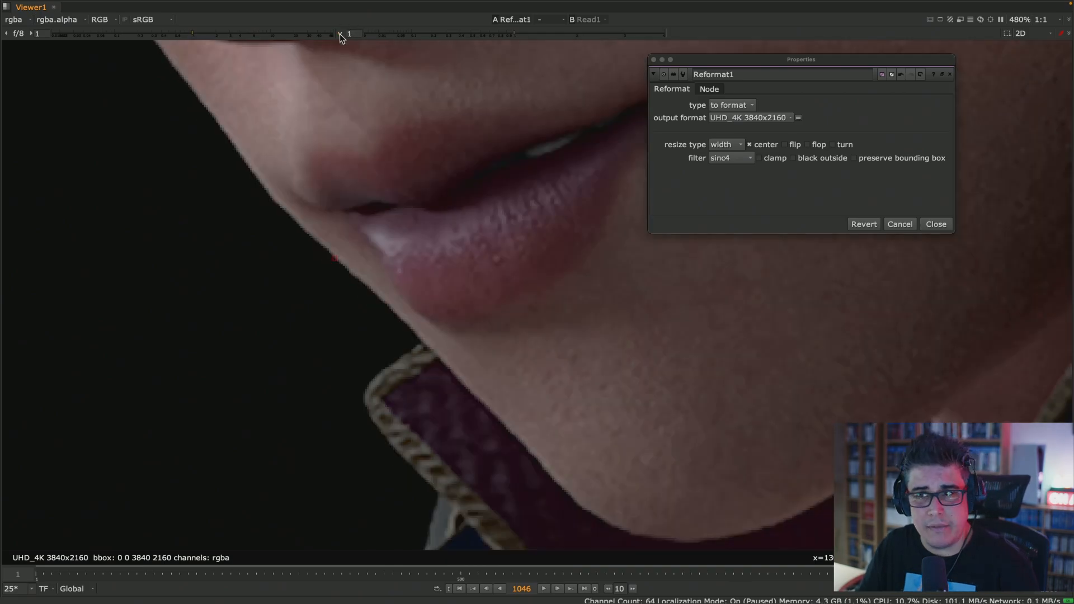
pyautogui.moveTo(589, 276); pyautogui.dragTo(596, 427, button='middle')
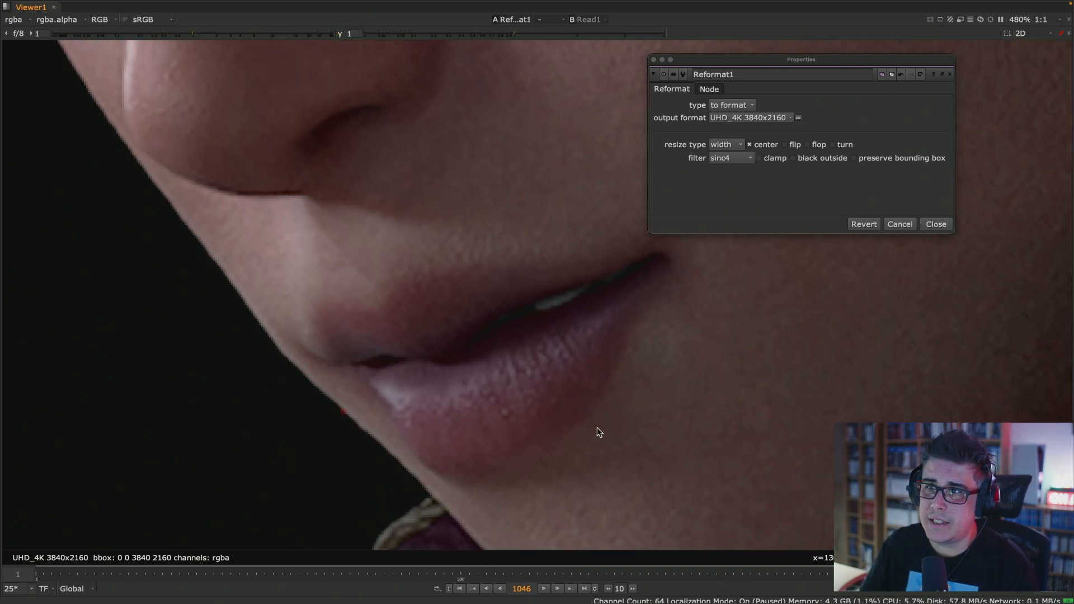
pyautogui.scroll(-2, 559, 350)
pyautogui.moveTo(558, 352); pyautogui.dragTo(576, 434, button='middle')
pyautogui.scroll(-1, 576, 435)
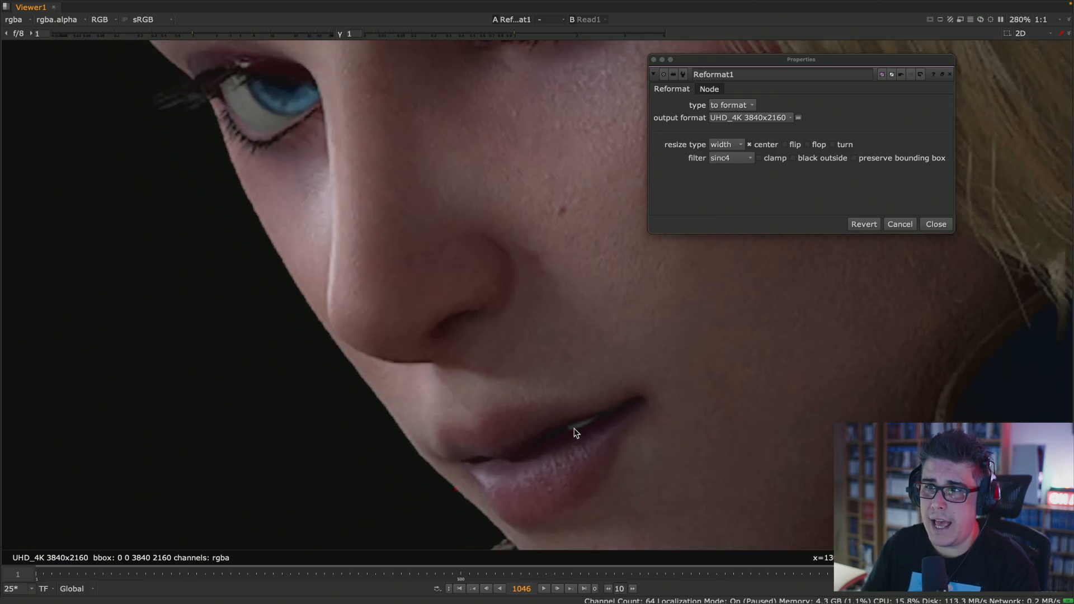
# - Set the Reformat node's filter back to cubic
pyautogui.click(749, 159)
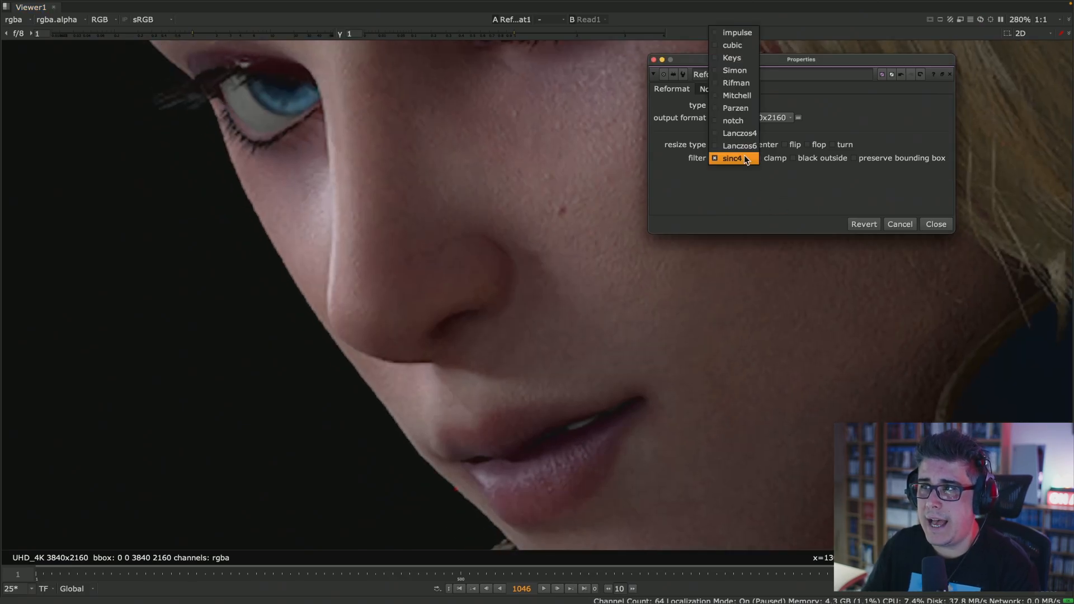
pyautogui.click(733, 46)
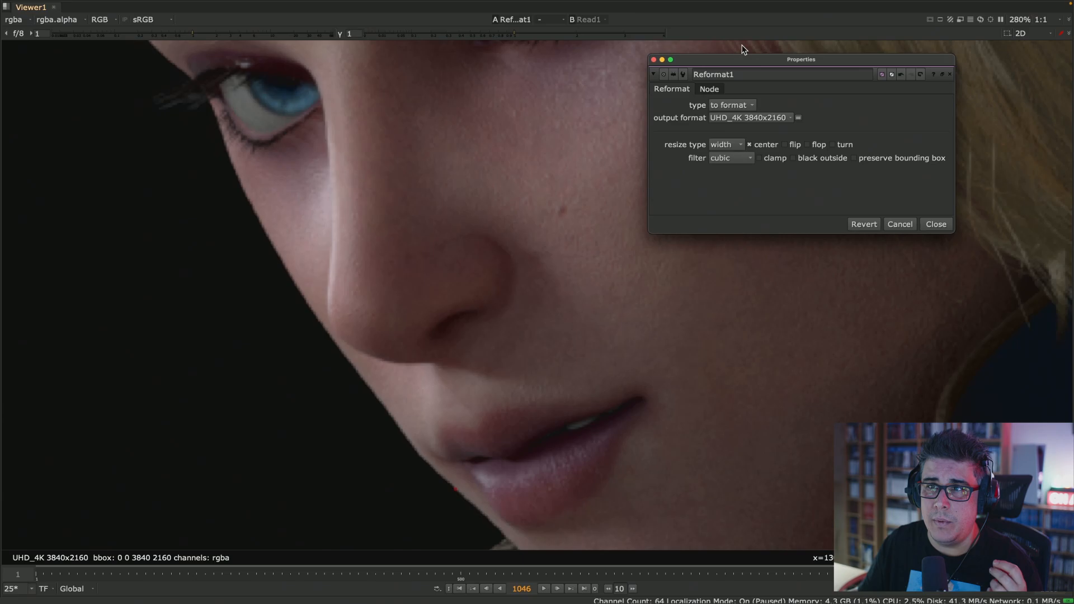
pyautogui.click(739, 159)
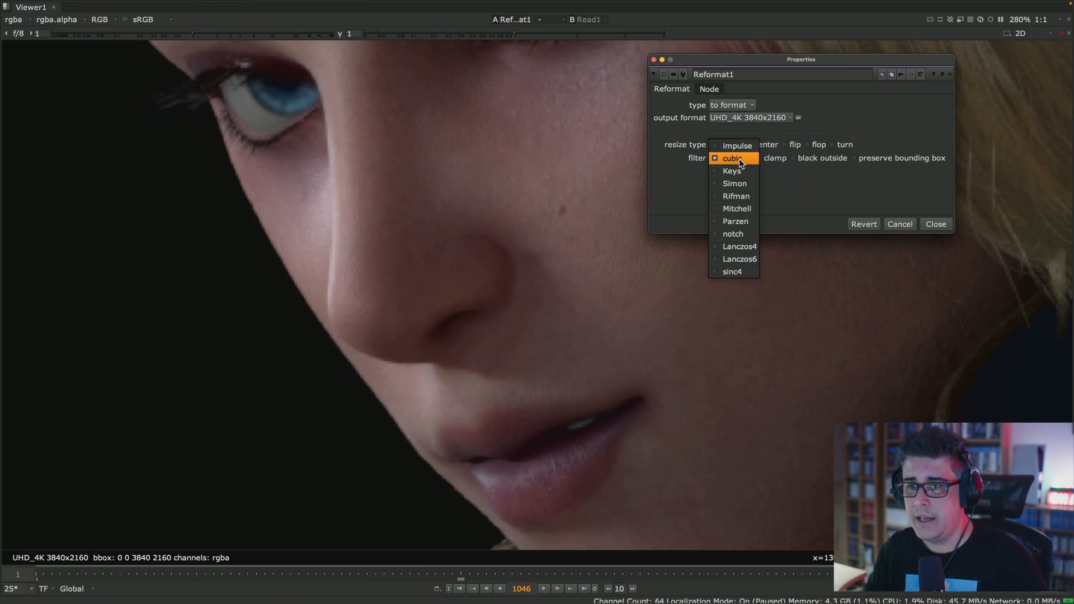
pyautogui.click(252, 408)
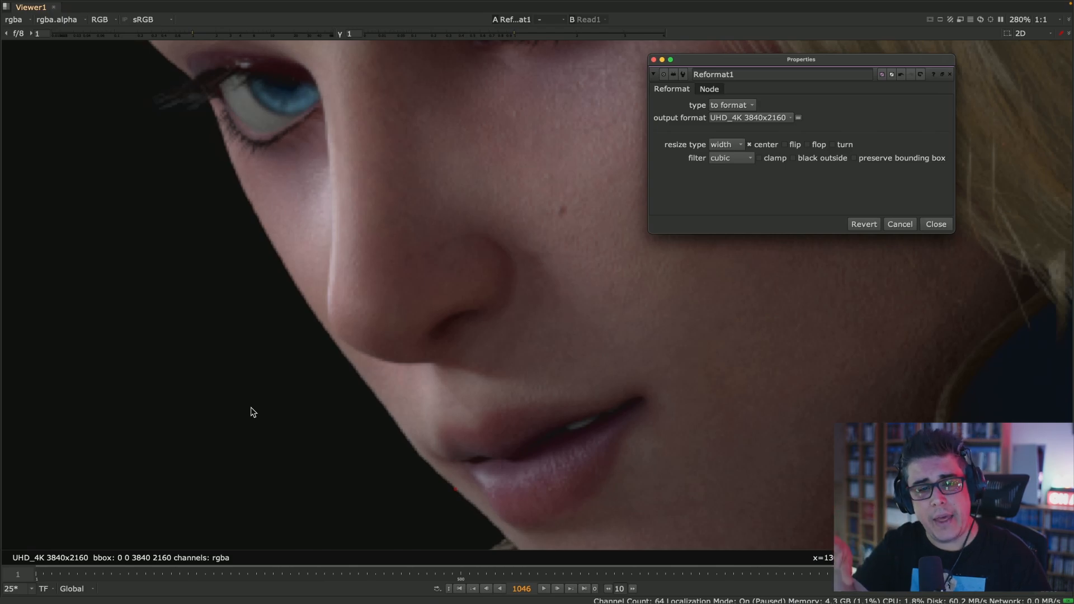
# - Open the Reformat node's online documentation in the browser and find the section describing the filter options
pyautogui.click(934, 73)
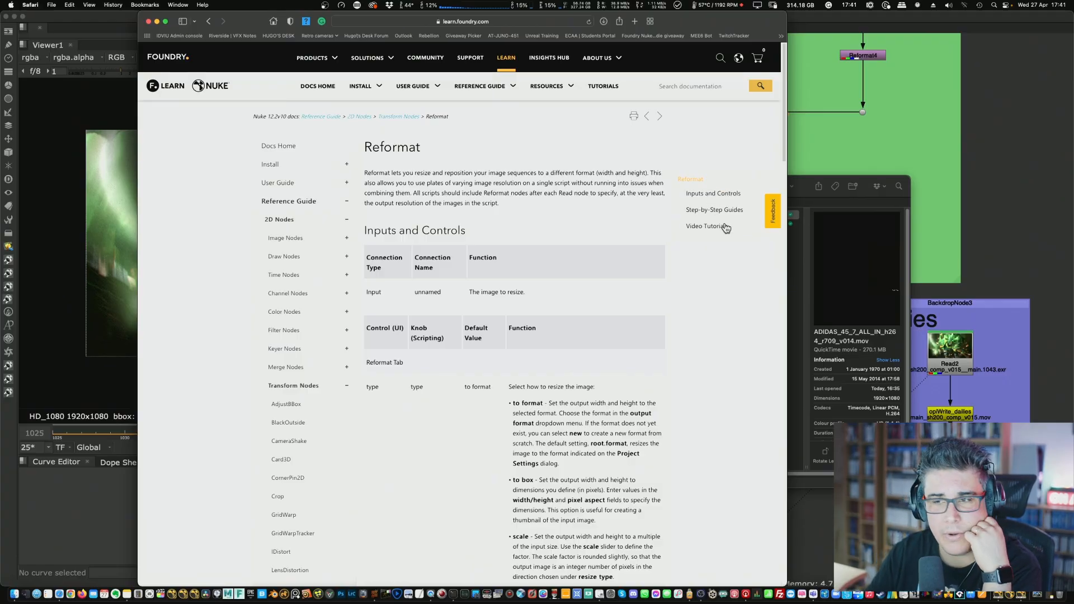
pyautogui.scroll(-15, 726, 227)
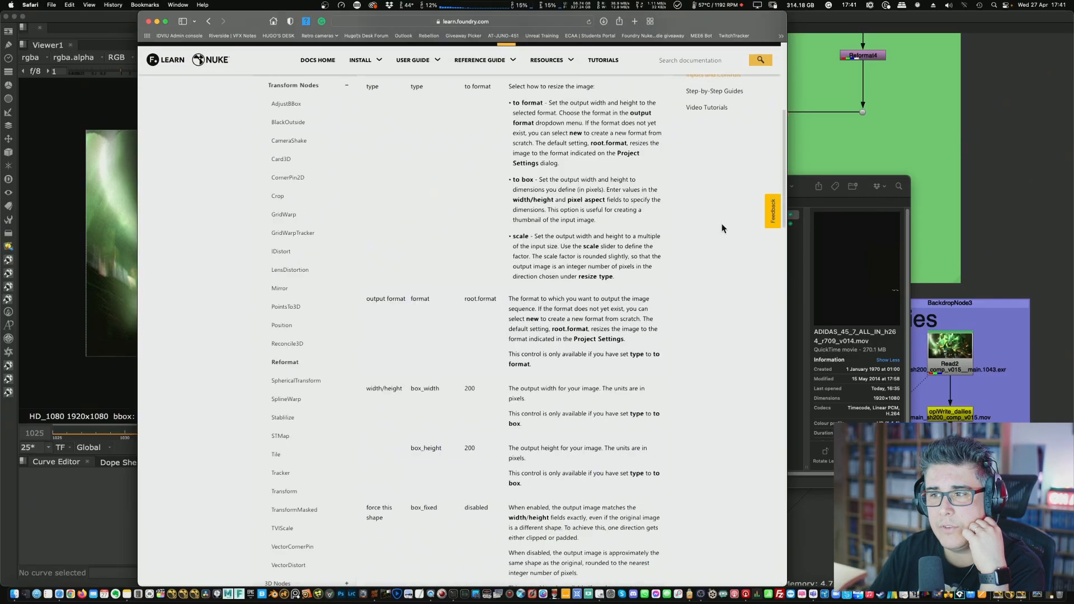
pyautogui.scroll(-5, 717, 261)
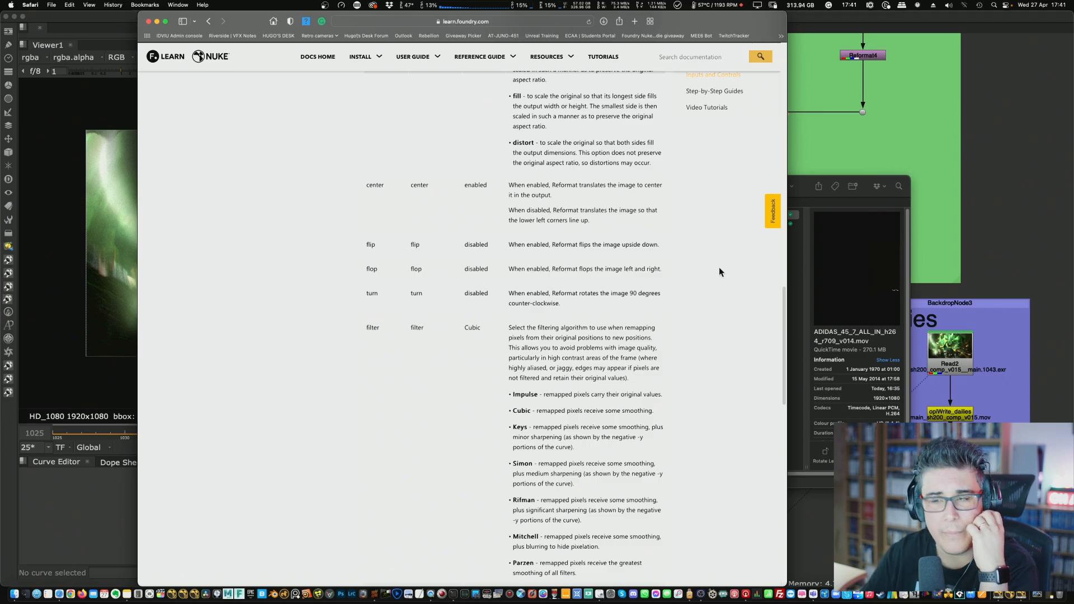
pyautogui.scroll(-12, 719, 268)
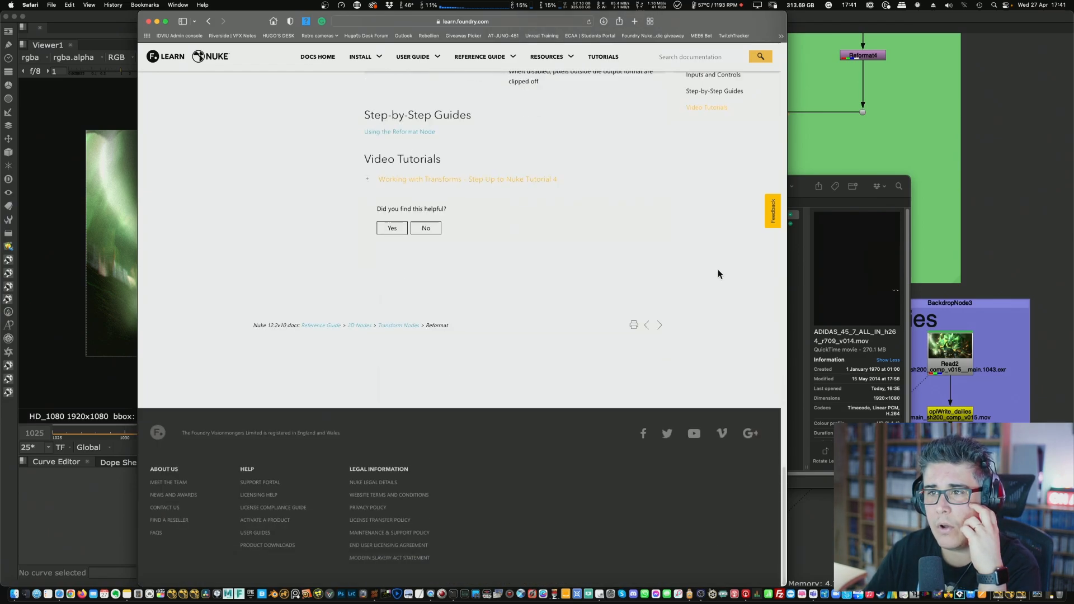
pyautogui.scroll(10, 718, 270)
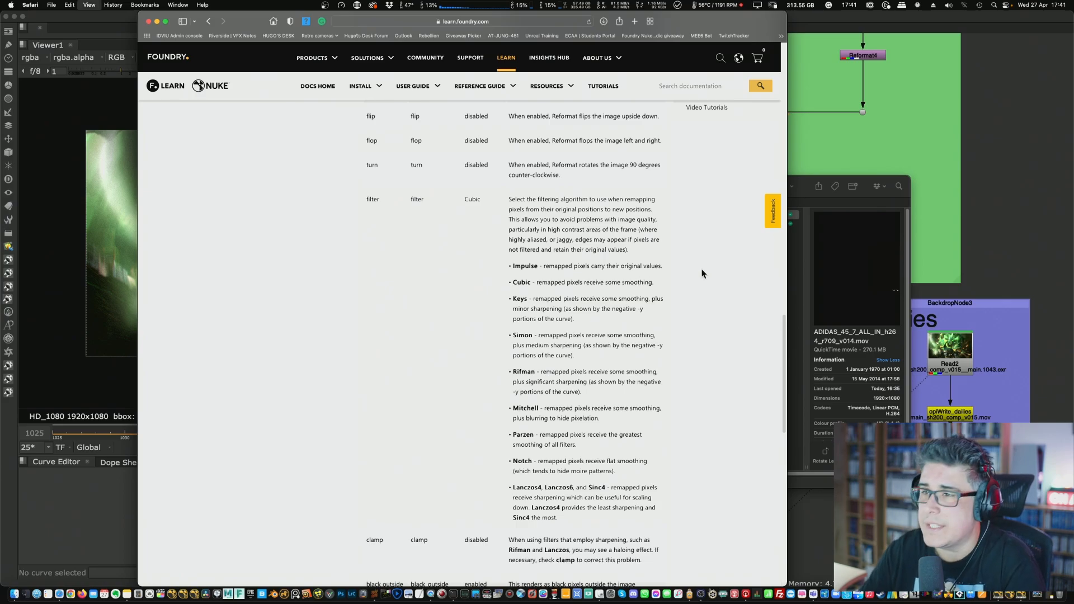
# - Enlarge the documentation page and read the filter descriptions and the clamp and black outside notes
pyautogui.press('super+plus')
pyautogui.press('super+plus')
pyautogui.scroll(4, 726, 317)
pyautogui.scroll(-2, 727, 317)
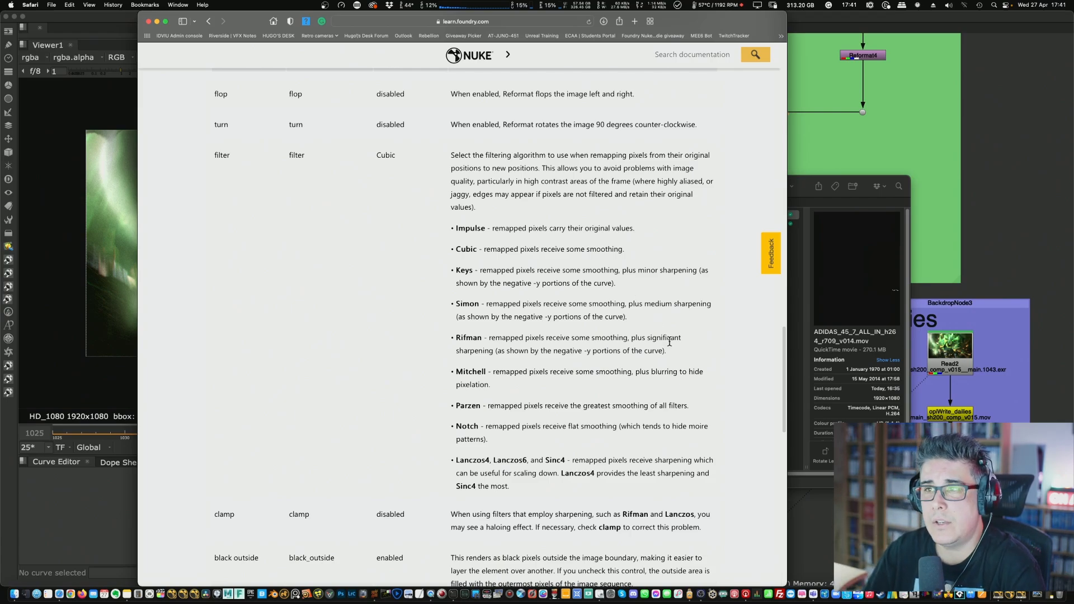
pyautogui.scroll(-10, 570, 341)
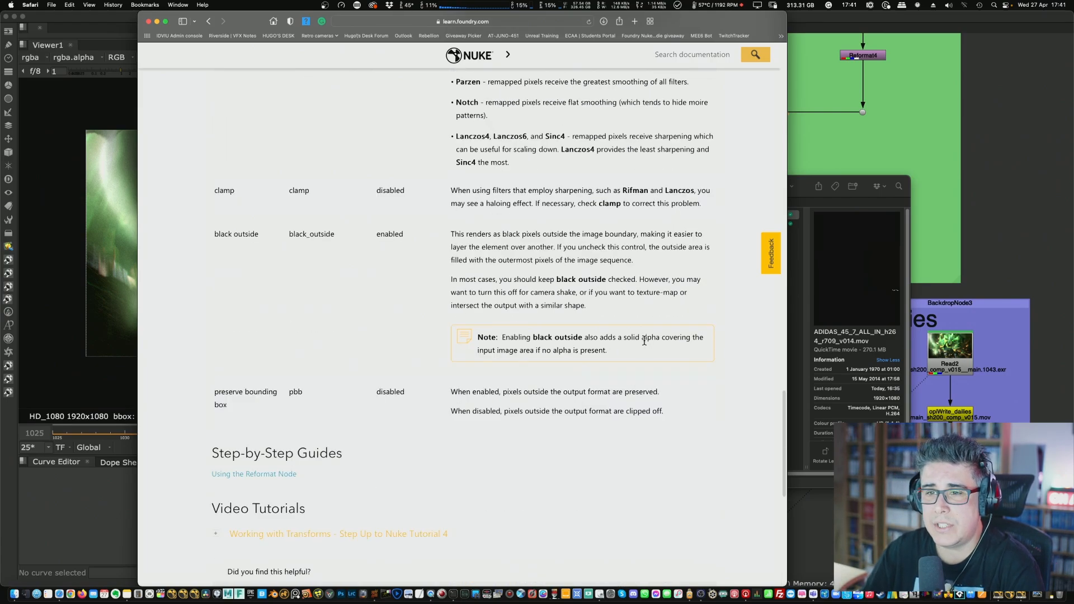
# - Open the "Choosing a Filtering Algorithm" page of the Nuke documentation
pyautogui.scroll(-3, 645, 344)
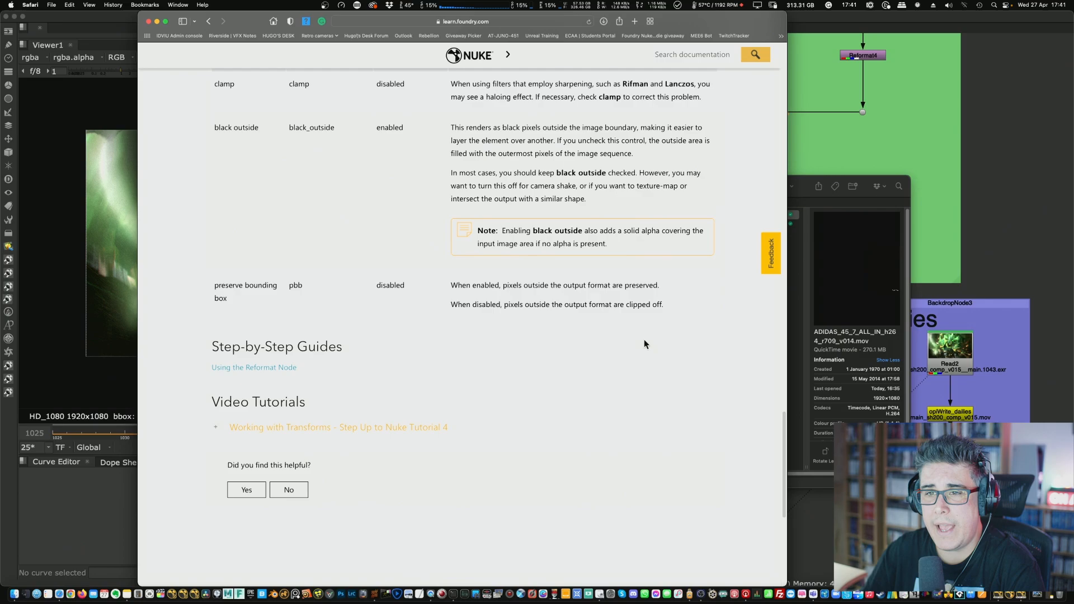
pyautogui.click(408, 427)
pyautogui.scroll(-2, 483, 402)
pyautogui.scroll(-4, 492, 396)
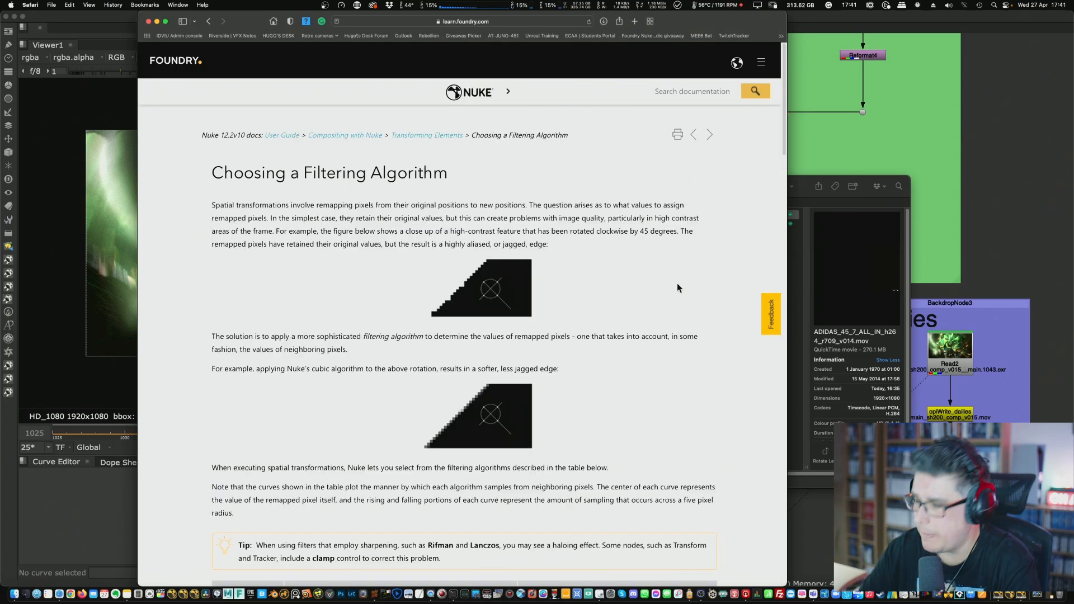
# - Enlarge the filtering algorithm page's text and stretch the browser window across the full width of the screen
pyautogui.press('super+equal')
pyautogui.press('super+equal')
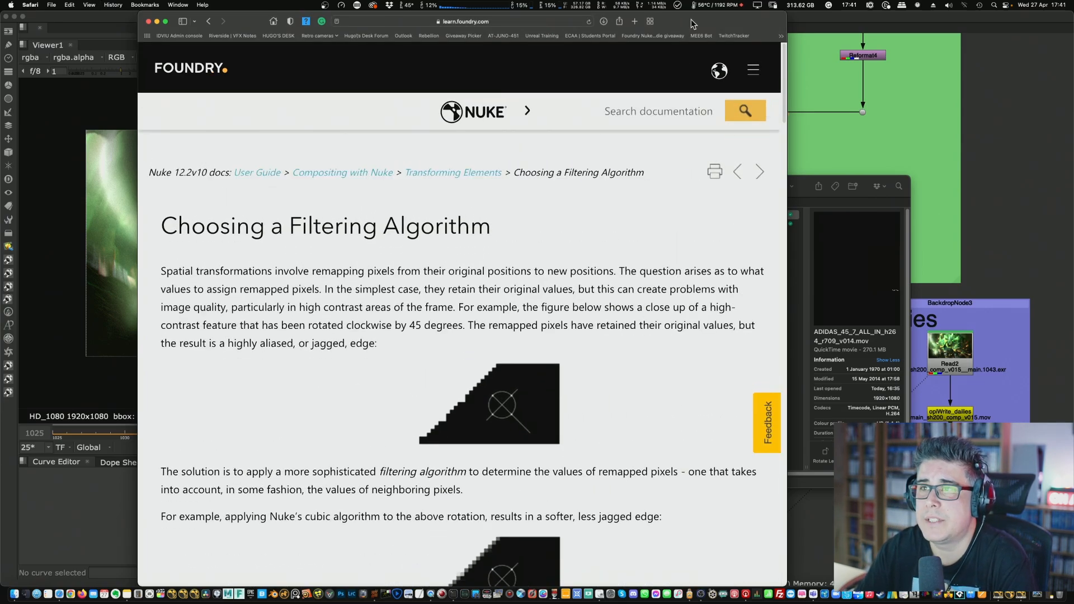
pyautogui.moveTo(708, 21); pyautogui.dragTo(572, 8)
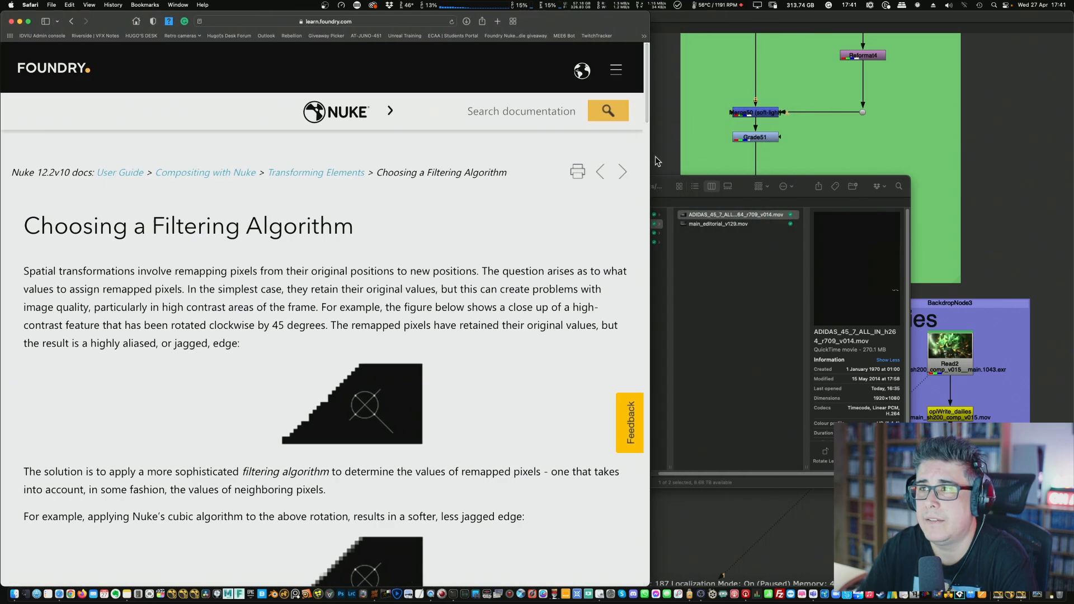
pyautogui.moveTo(648, 162); pyautogui.dragTo(1066, 144)
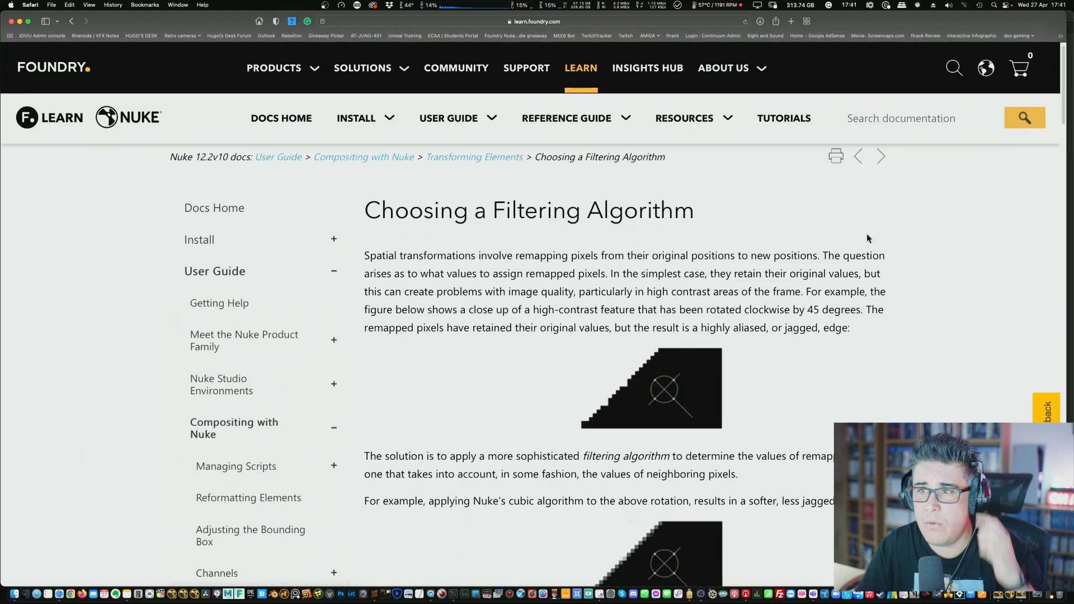
# - Read the introduction on jagged and smoothed edges, then enlarge the filter table to examine the Impulse and Cubic descriptions and sampling curves
pyautogui.scroll(-3, 873, 236)
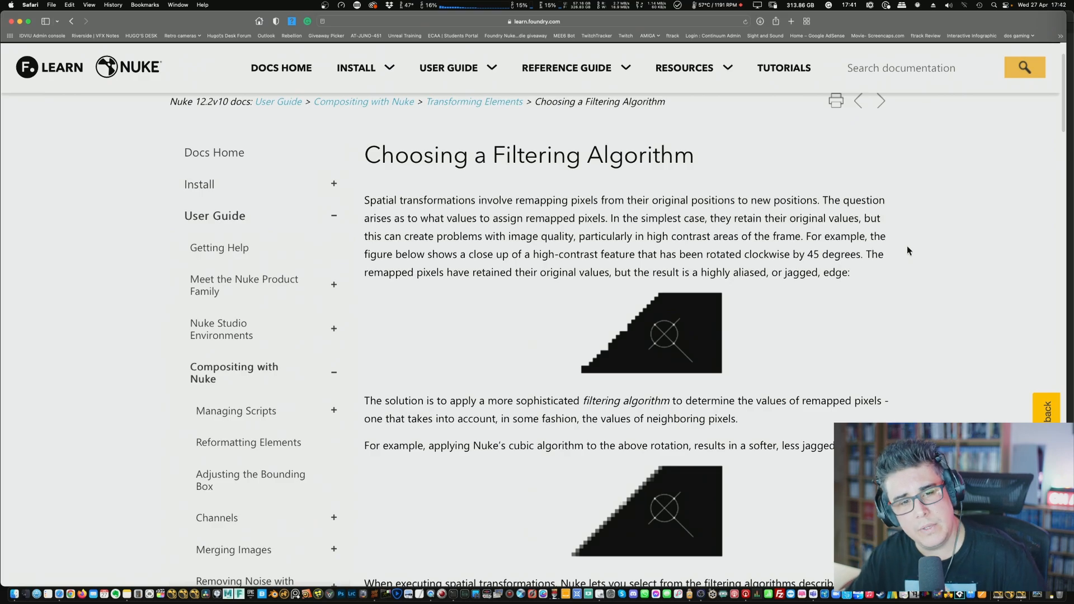
pyautogui.scroll(-1, 908, 247)
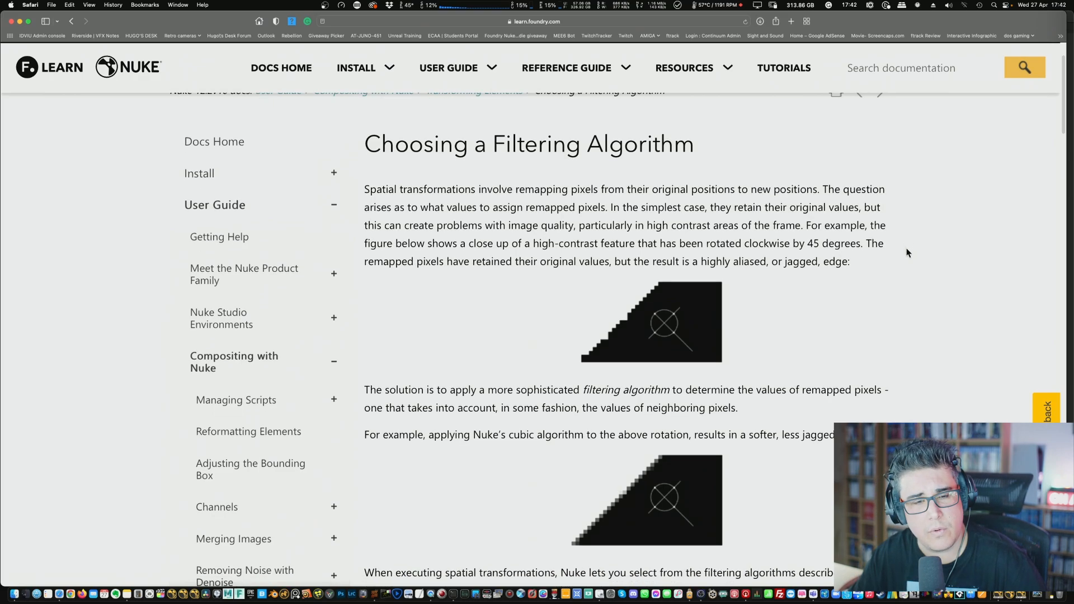
pyautogui.scroll(-10, 901, 270)
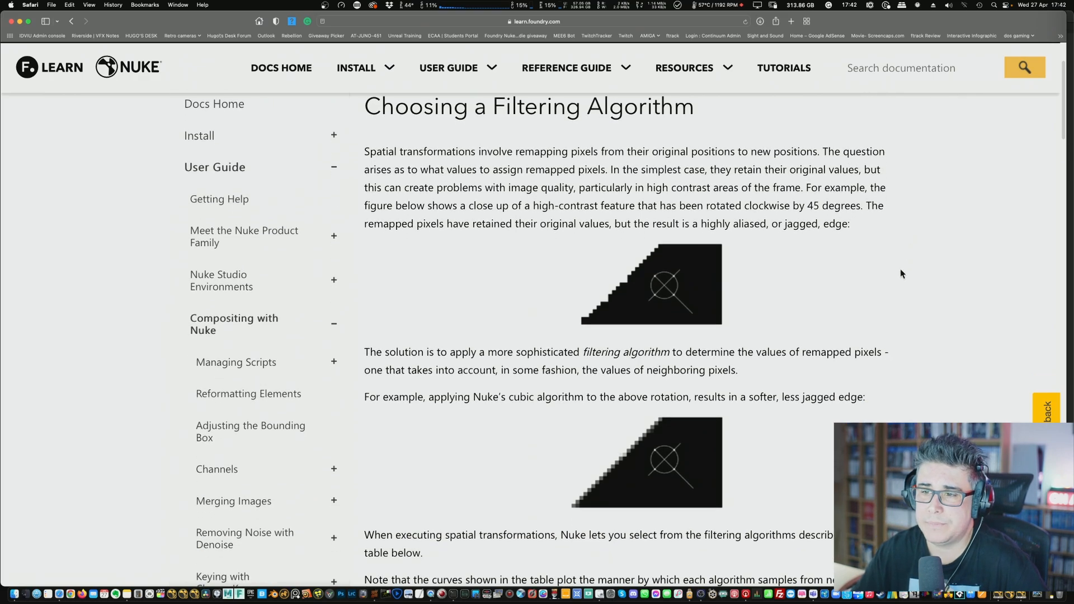
pyautogui.scroll(-5, 899, 267)
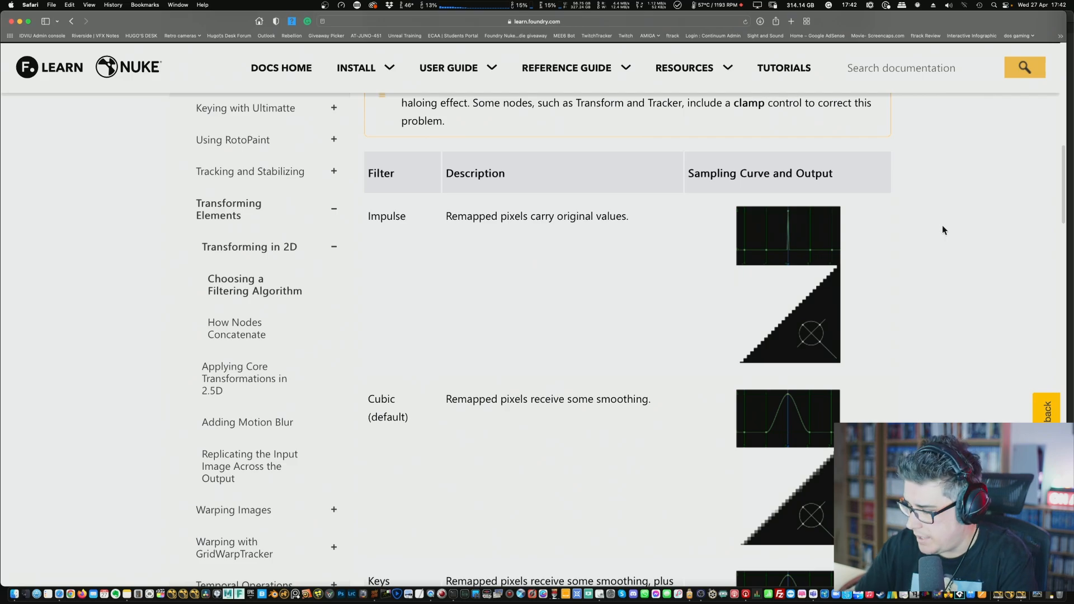
pyautogui.press('super+equal')
pyautogui.press('super+equal')
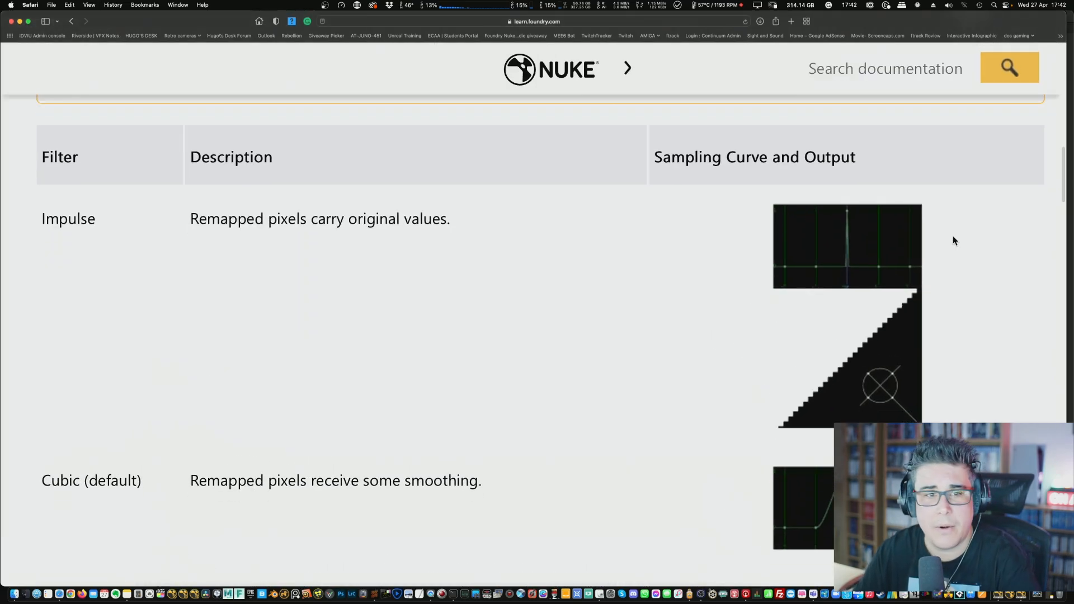
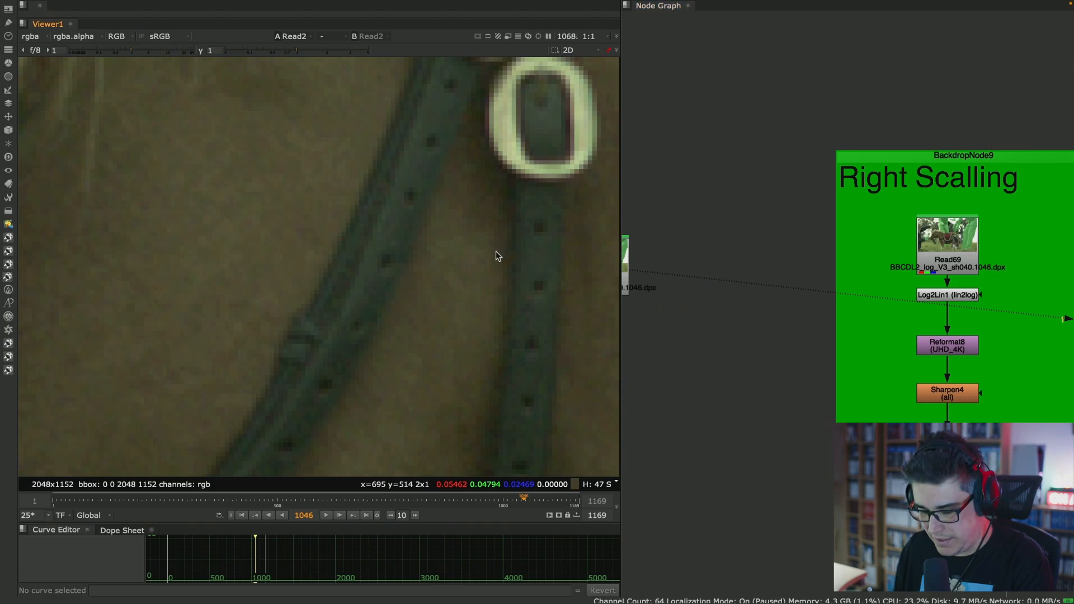
# - Fit the whole plate in the viewer, widen the viewer pane, and bring the Read2 node into view in the node graph
pyautogui.press('f')
pyautogui.scroll(2, 369, 263)
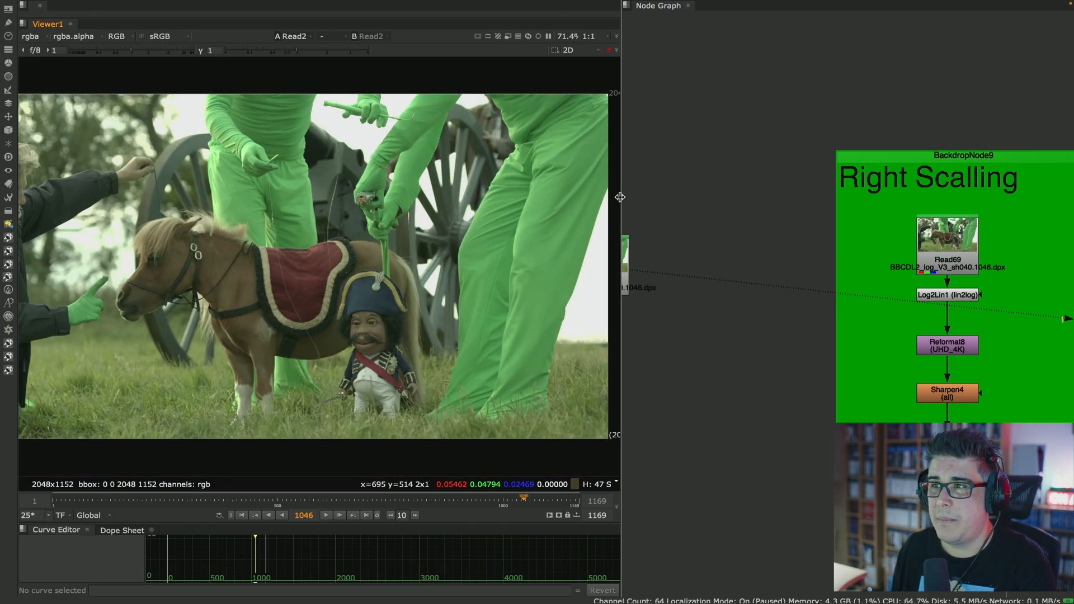
pyautogui.moveTo(620, 205); pyautogui.dragTo(803, 207)
pyautogui.moveTo(453, 243); pyautogui.dragTo(573, 253, button='middle')
pyautogui.scroll(2, 585, 254)
pyautogui.moveTo(889, 260); pyautogui.dragTo(1034, 233, button='middle')
pyautogui.click(911, 241)
pyautogui.click(976, 258)
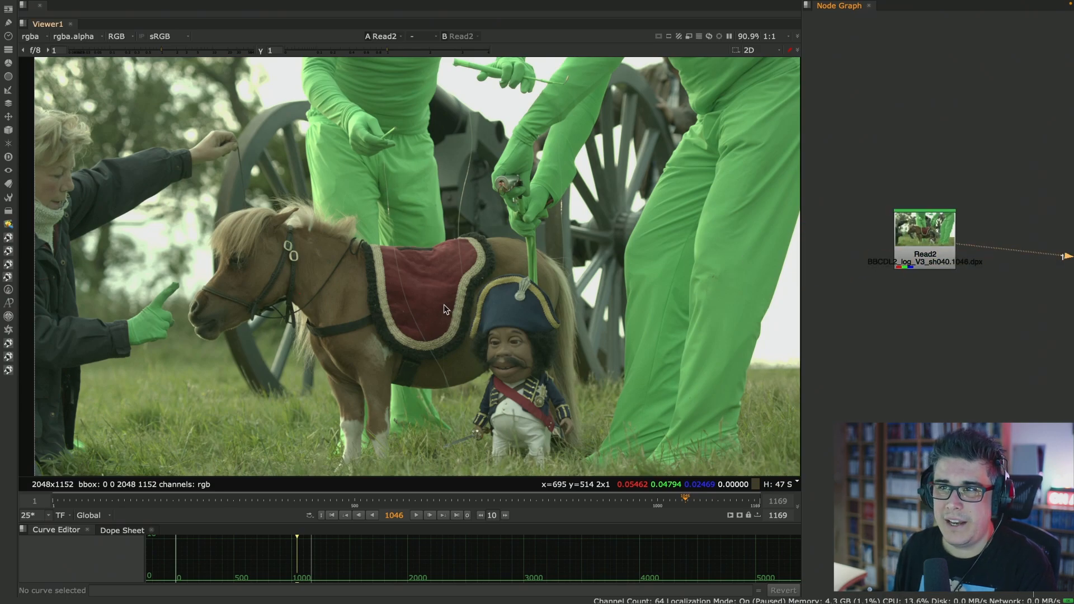
# - Maximise the viewer and set the timeline's frame range to Input
pyautogui.press('space')
pyautogui.scroll(2, 546, 307)
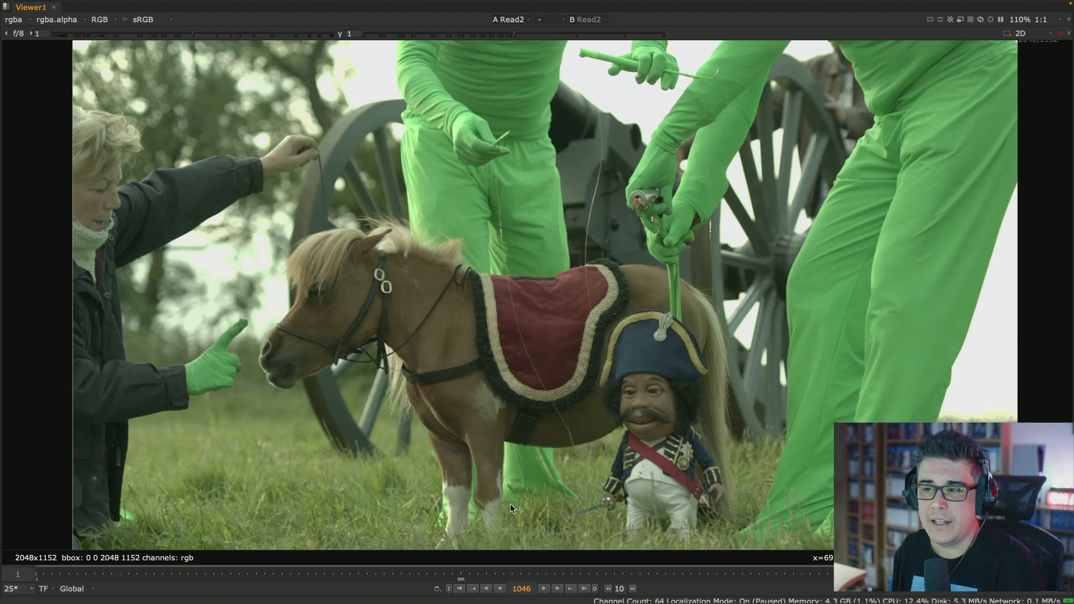
pyautogui.click(72, 589)
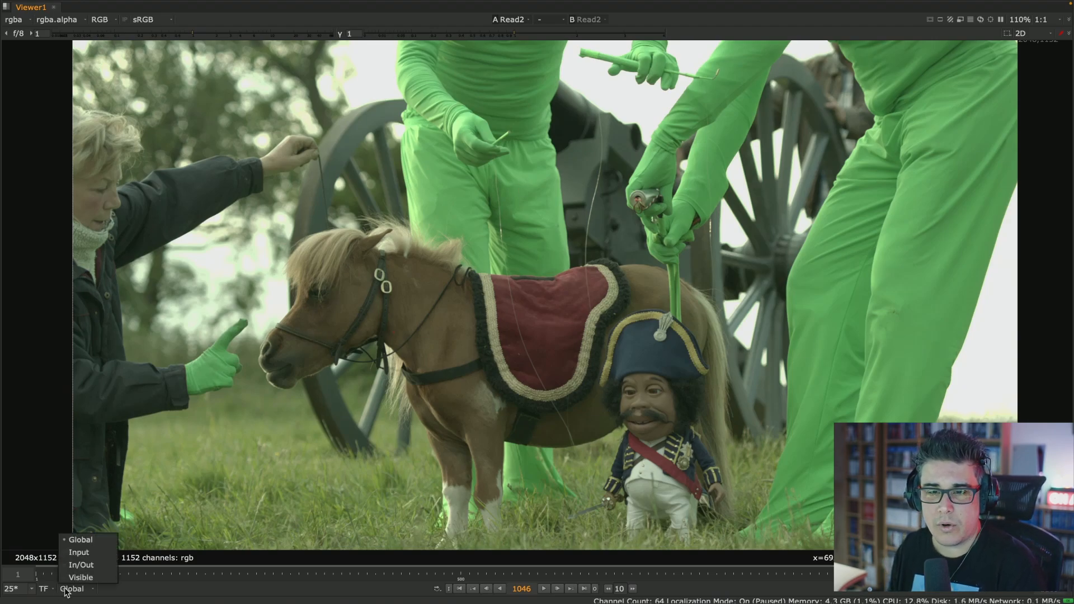
pyautogui.click(73, 551)
# - Play the clip from its first frame, stop playback, and go back to frame 1047
pyautogui.click(459, 589)
pyautogui.click(544, 589)
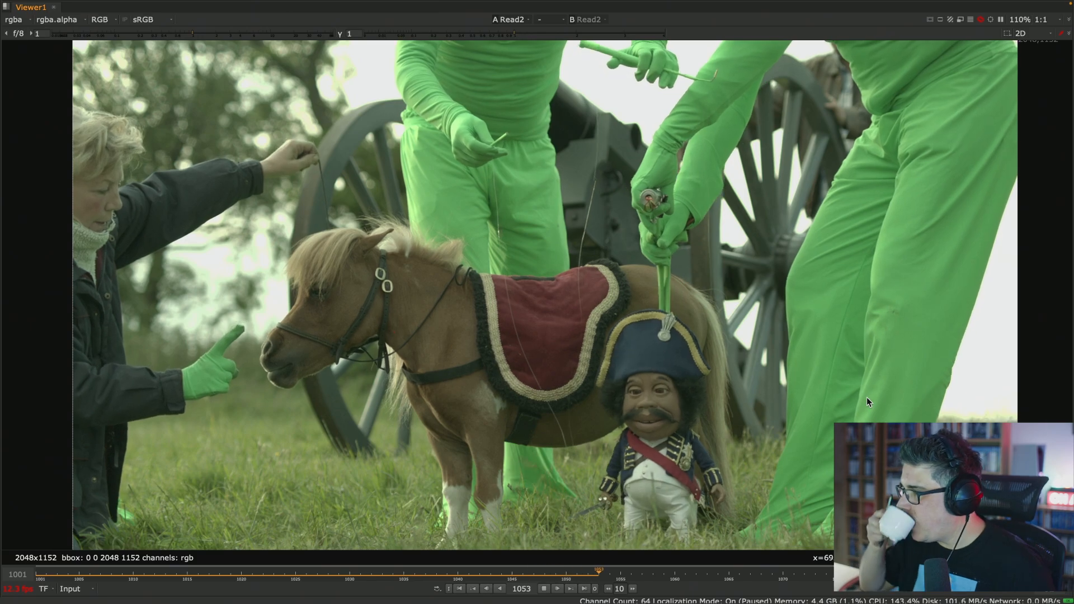
pyautogui.click(545, 588)
pyautogui.moveTo(600, 575); pyautogui.dragTo(528, 576)
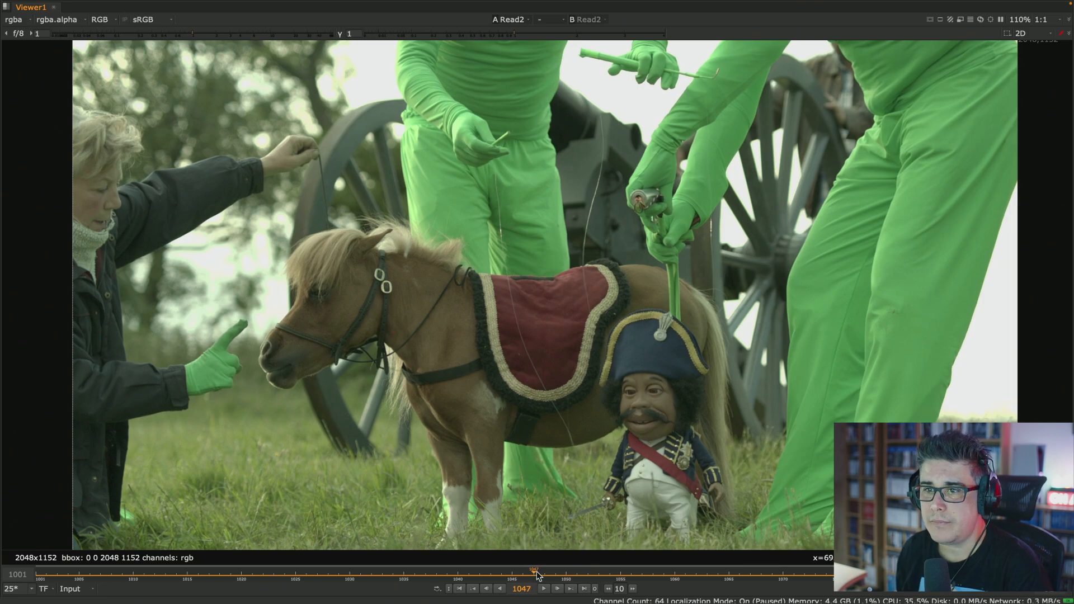
# - Restore the full layout and examine the original plate's detail around the horse's fringe, mane and the green clothing
pyautogui.press('space')
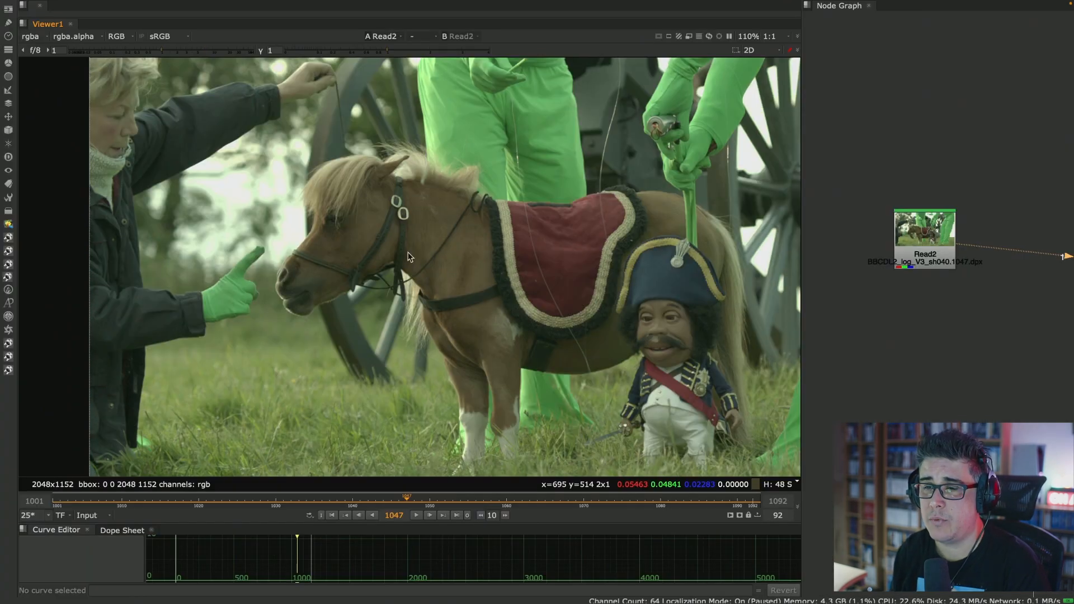
pyautogui.scroll(8, 432, 227)
pyautogui.moveTo(414, 215); pyautogui.dragTo(589, 297, button='middle')
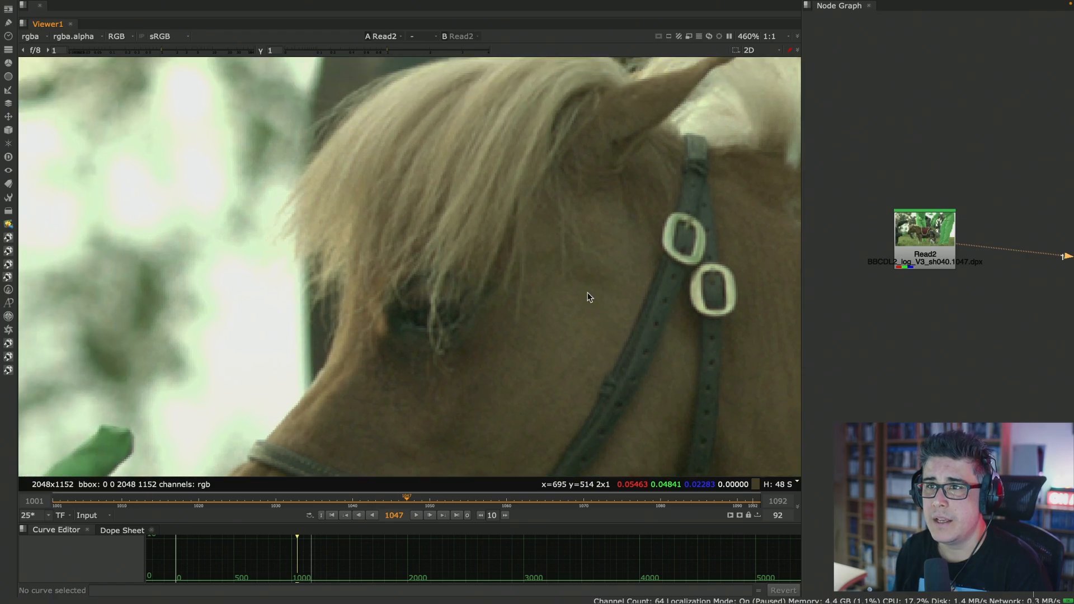
pyautogui.moveTo(460, 295); pyautogui.dragTo(377, 314, button='middle')
pyautogui.moveTo(588, 280); pyautogui.dragTo(264, 308, button='middle')
pyautogui.scroll(3, 515, 235)
pyautogui.moveTo(468, 231); pyautogui.dragTo(436, 303, button='middle')
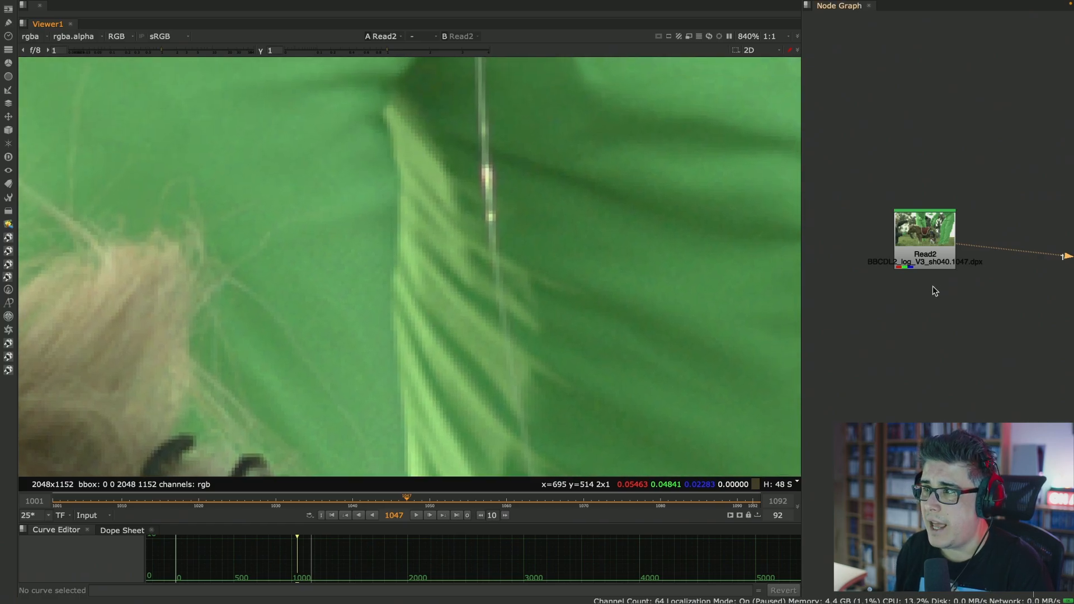
# - Add a Reformat node below Read2 and arrange its floating settings so the node pair stays visible
pyautogui.click(933, 253)
pyautogui.press('Tab')
pyautogui.write('ref')
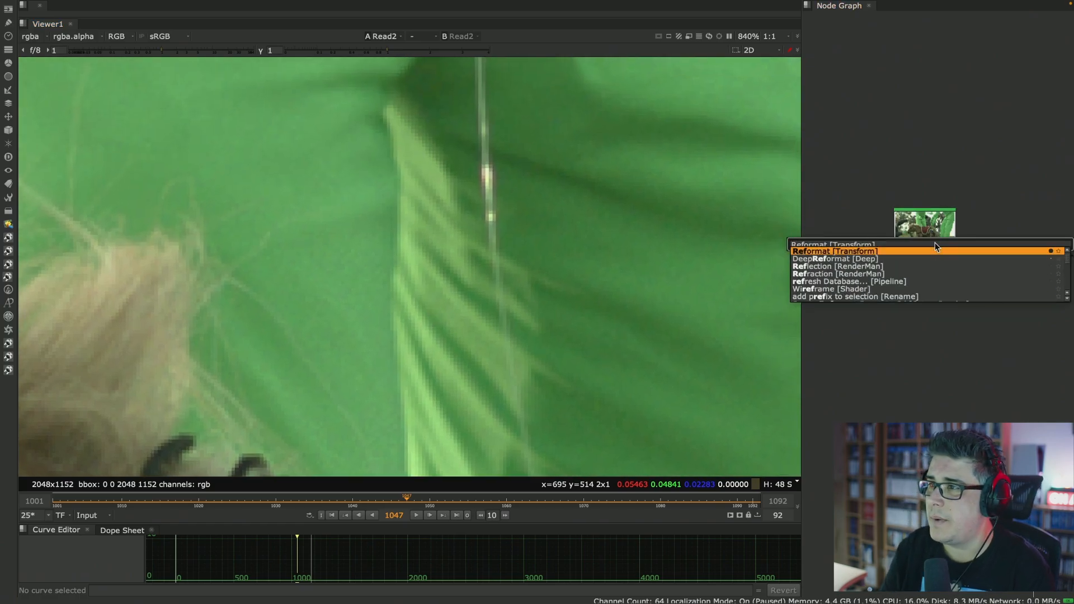
pyautogui.press('Return')
pyautogui.moveTo(786, 217); pyautogui.dragTo(921, 54)
pyautogui.moveTo(903, 335); pyautogui.dragTo(900, 403, button='middle')
pyautogui.moveTo(960, 351); pyautogui.dragTo(937, 282)
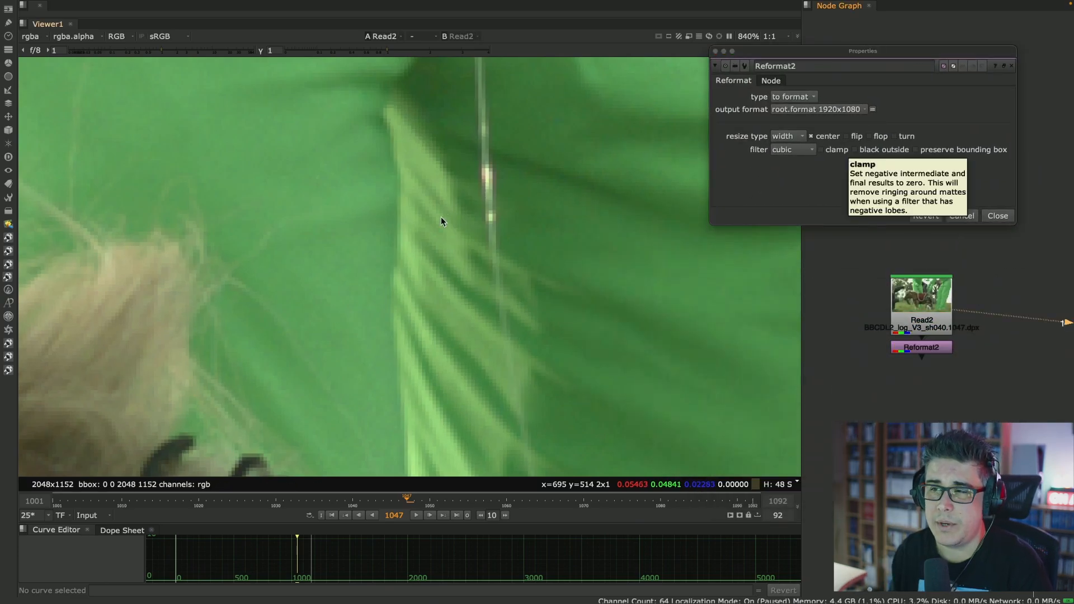
# - Show the Reformat node's result in the viewer, set its output format to UHD_4K 3840x2160, and inspect the mane up close
pyautogui.scroll(-12, 442, 220)
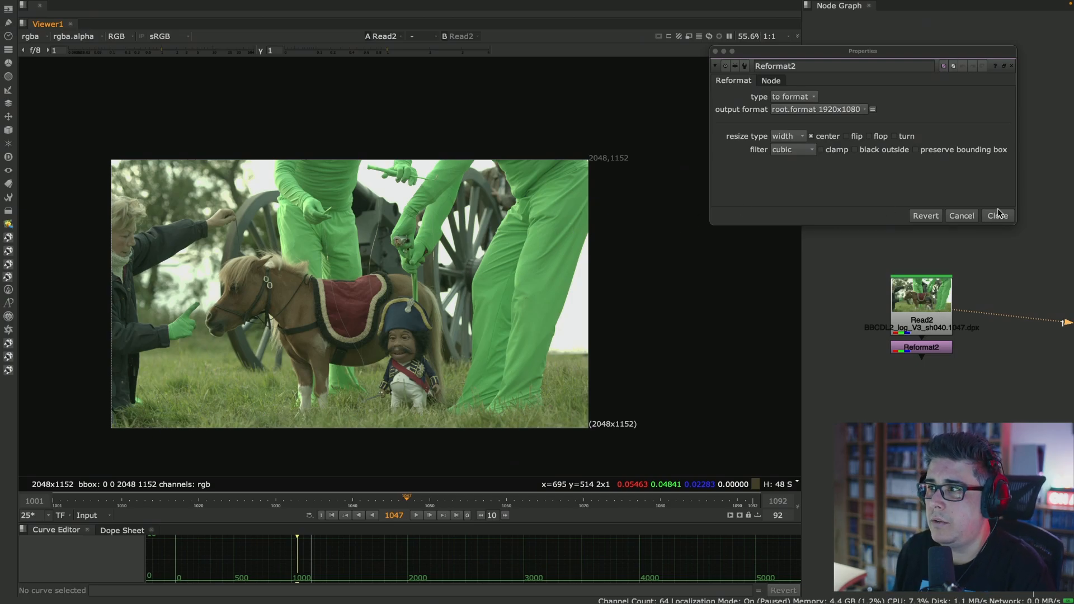
pyautogui.click(913, 351)
pyautogui.press('1')
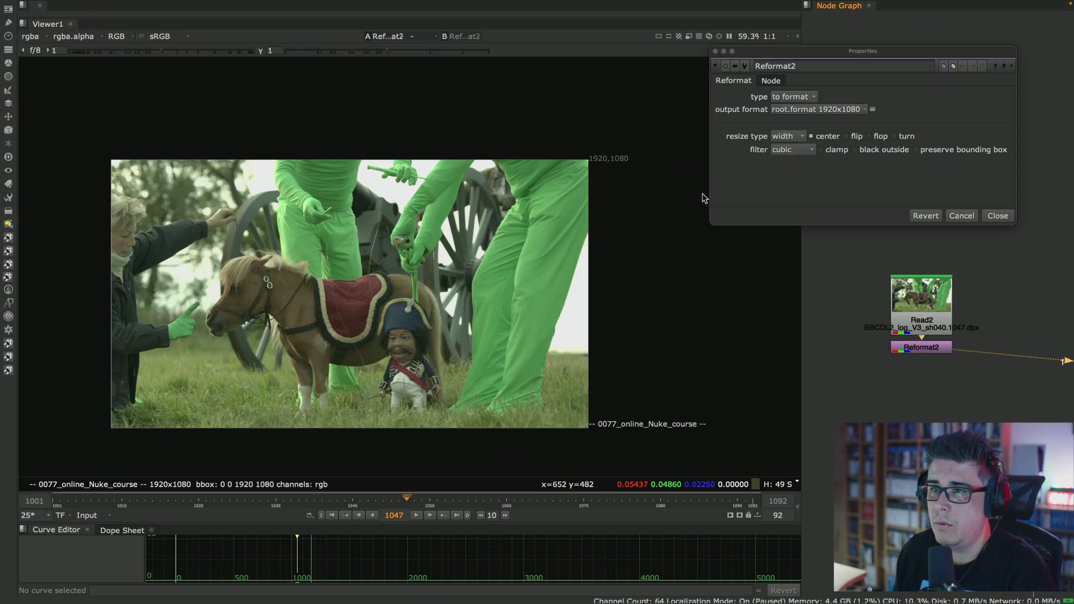
pyautogui.click(824, 108)
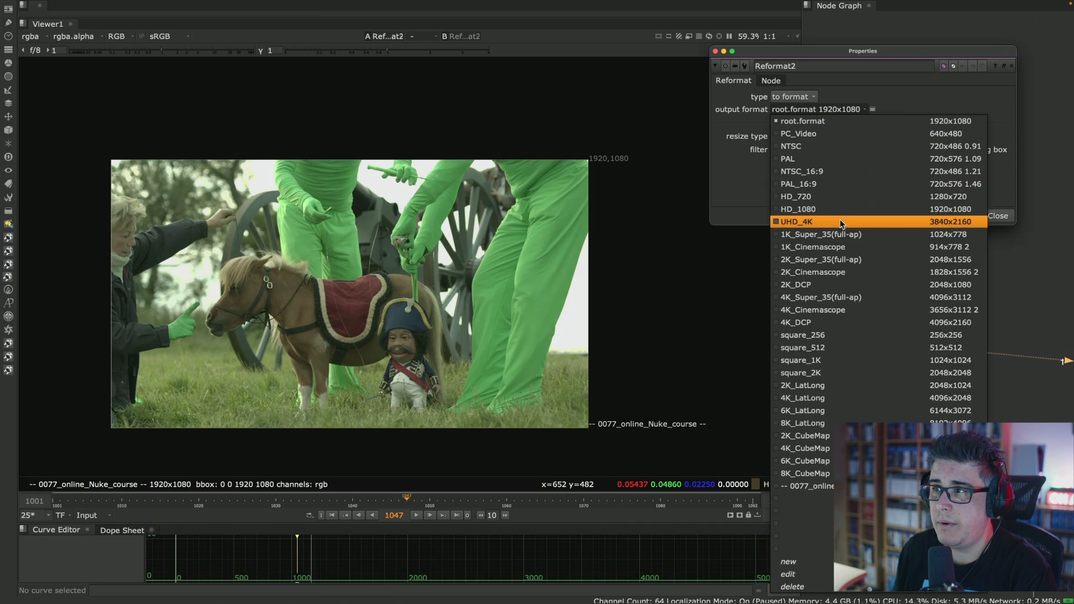
pyautogui.click(802, 221)
pyautogui.scroll(12, 301, 265)
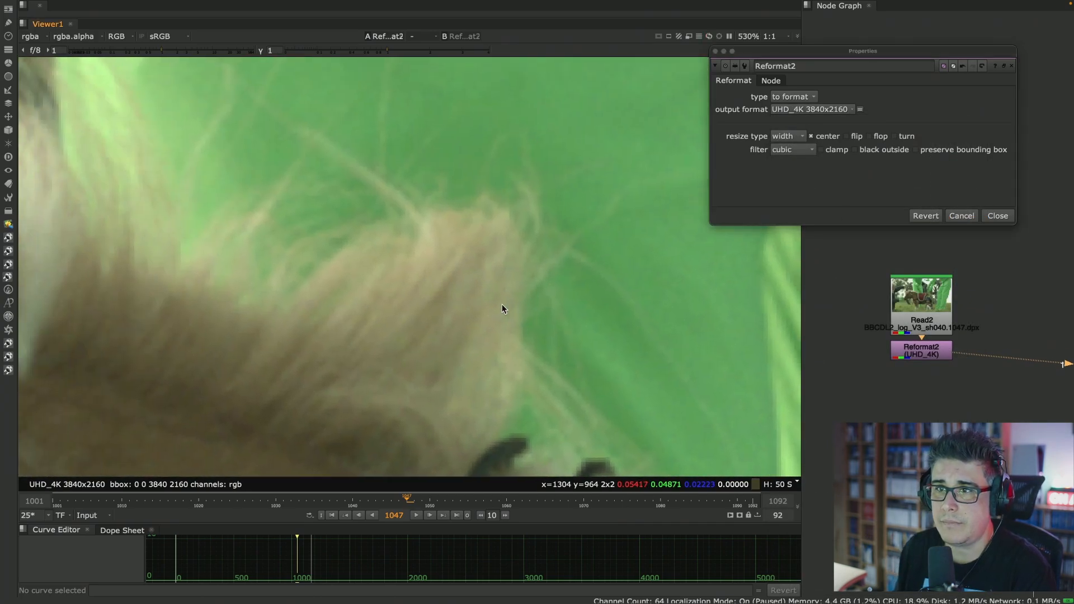
pyautogui.moveTo(502, 303); pyautogui.dragTo(492, 314, button='middle')
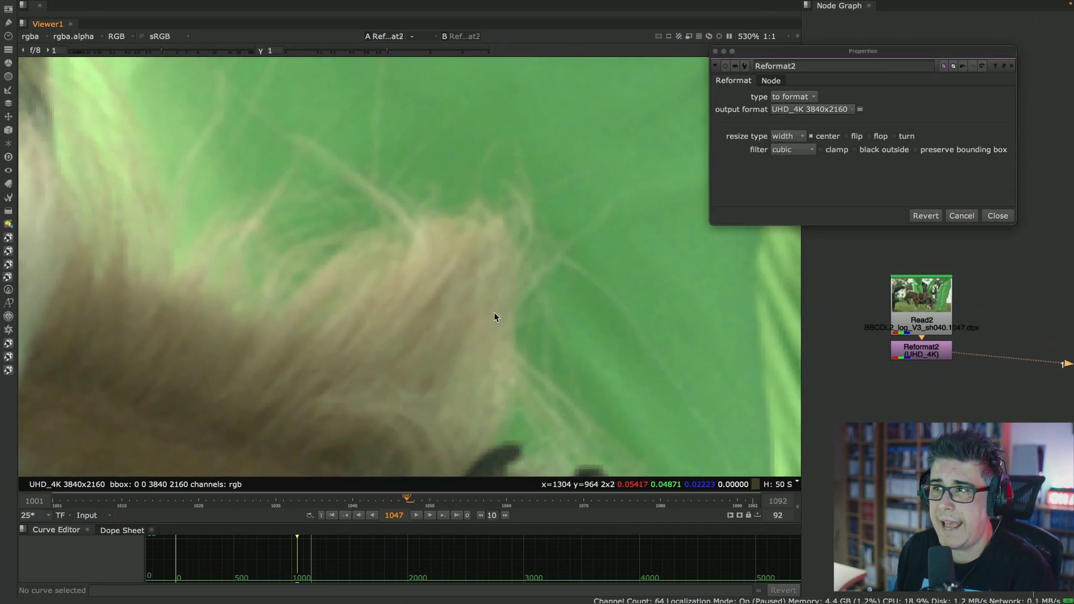
# - Maximise the viewer with the Reformat settings moved aside and set the resize filter to impulse
pyautogui.moveTo(840, 52); pyautogui.dragTo(921, 68)
pyautogui.press('space')
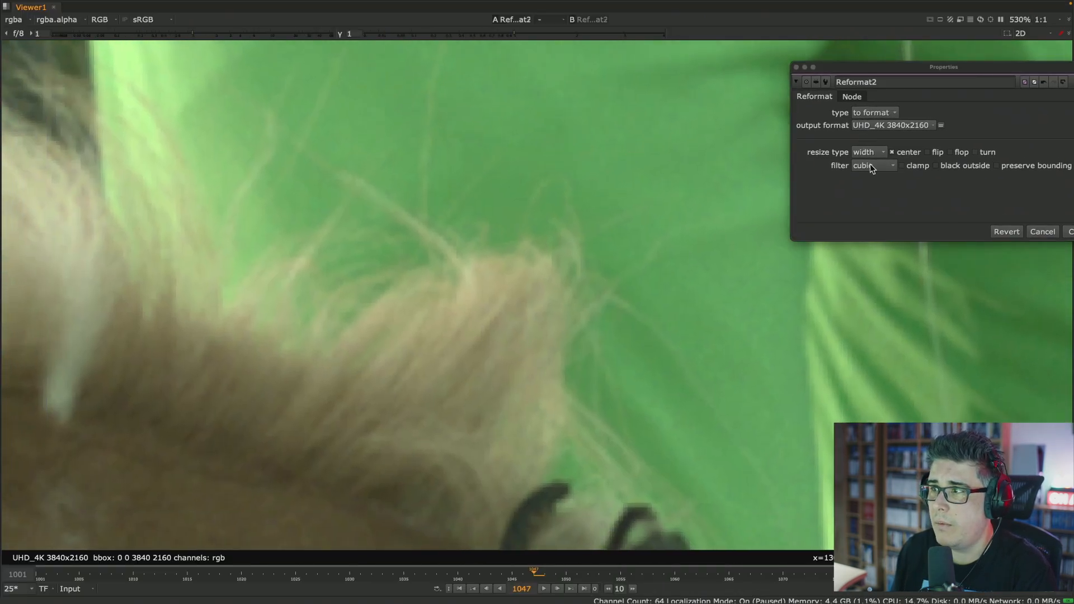
pyautogui.click(870, 167)
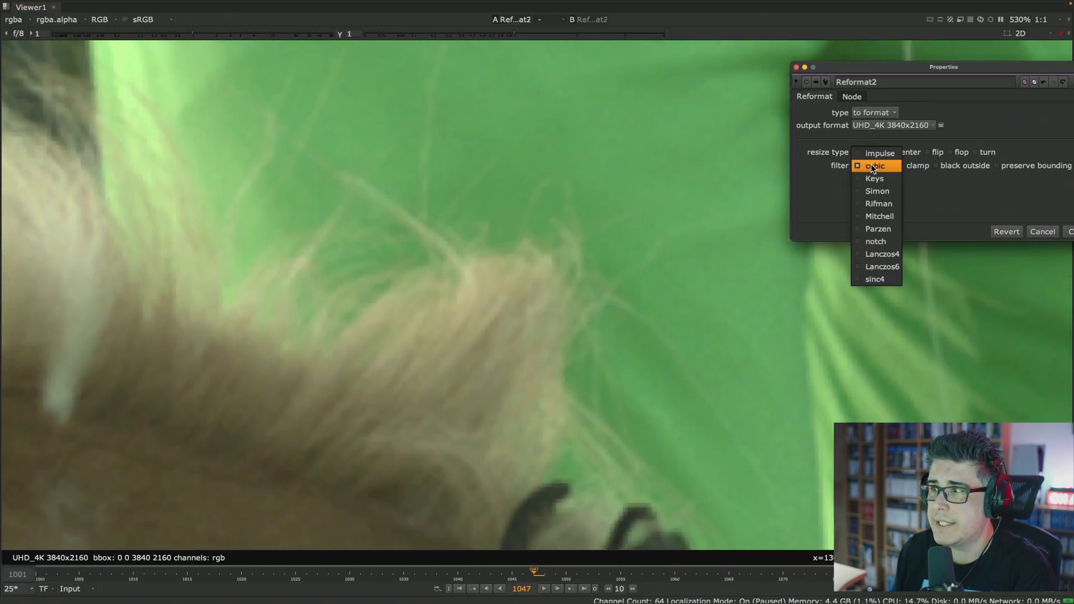
pyautogui.click(871, 154)
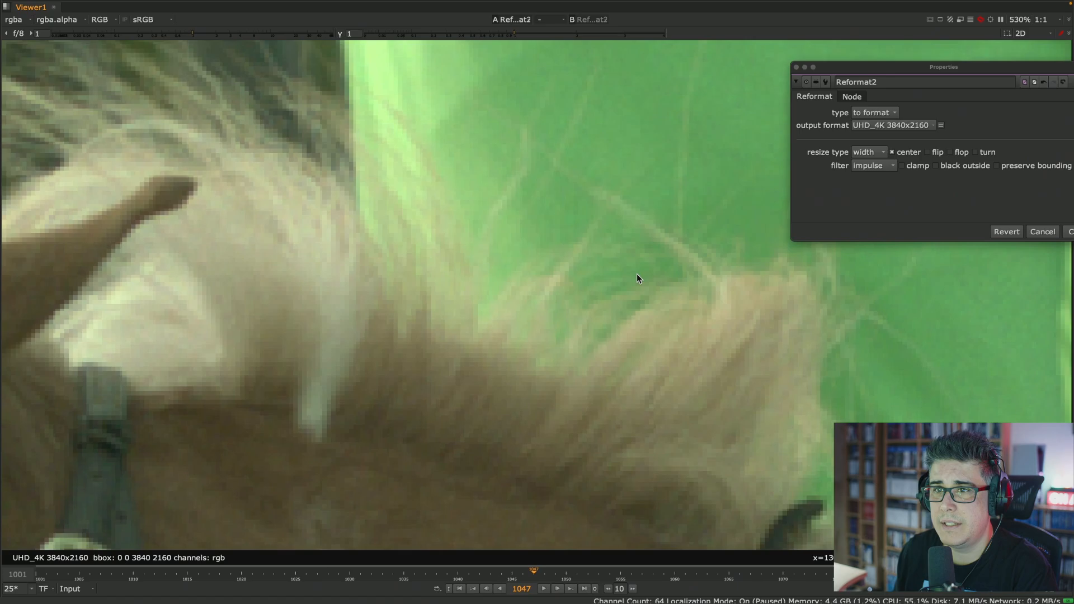
# - Examine how the impulse filter renders pixels along the mane, the fringe and the hair around the horse's eye
pyautogui.moveTo(637, 273); pyautogui.dragTo(393, 210, button='middle')
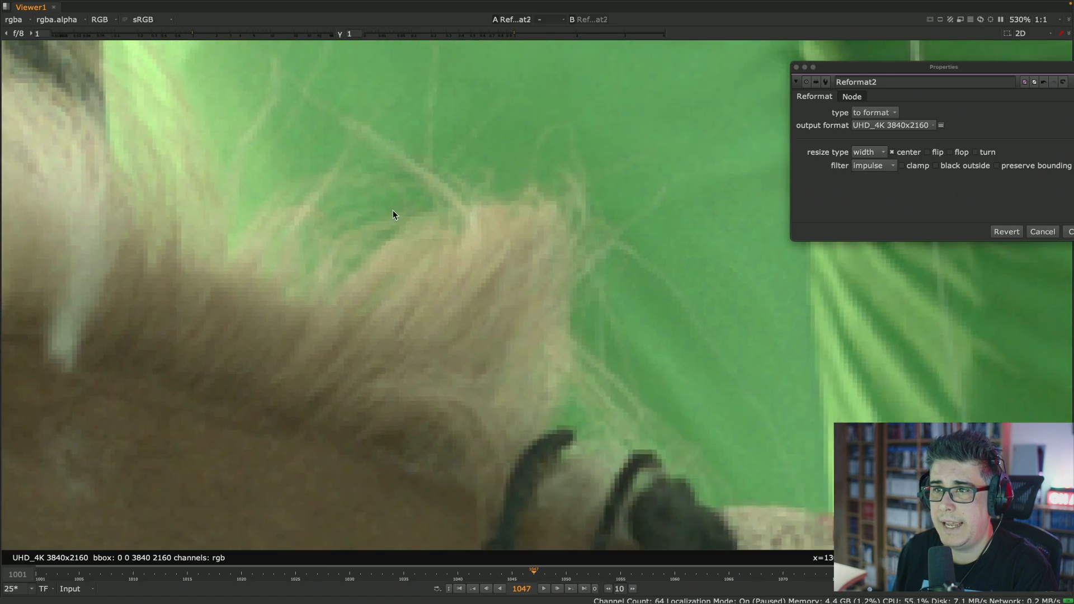
pyautogui.scroll(5, 468, 266)
pyautogui.moveTo(496, 267); pyautogui.dragTo(468, 285, button='middle')
pyautogui.moveTo(385, 304); pyautogui.dragTo(722, 274, button='middle')
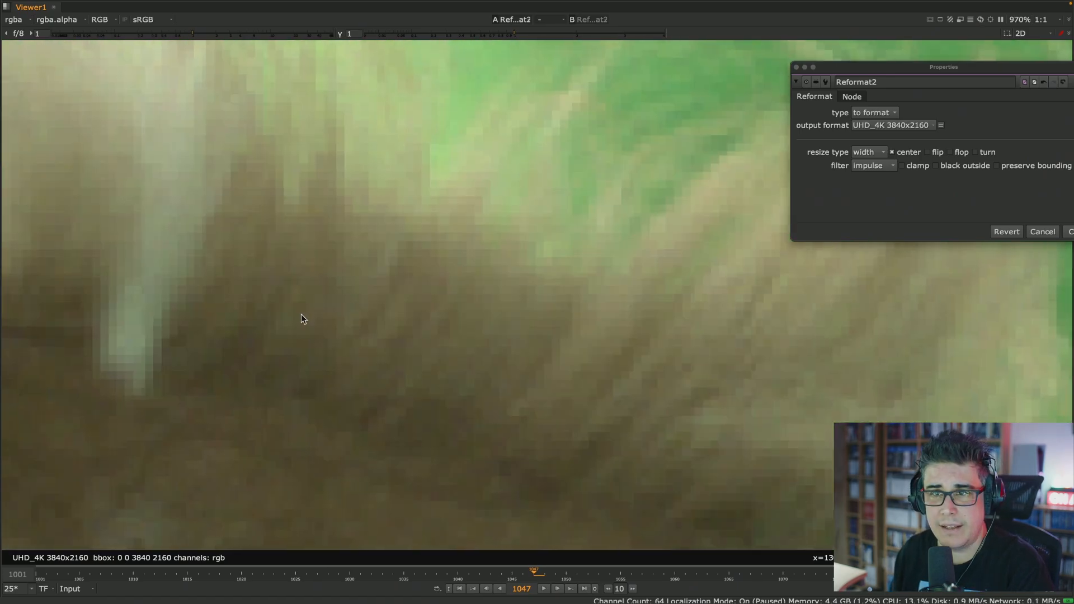
pyautogui.moveTo(301, 314); pyautogui.dragTo(697, 263, button='middle')
pyautogui.moveTo(291, 297)
pyautogui.mouseDown(button='middle')
pyautogui.moveTo(612, 279)
pyautogui.moveTo(722, 246)
pyautogui.mouseUp(button='middle')
pyautogui.scroll(-7, 467, 264)
pyautogui.scroll(-3, 449, 236)
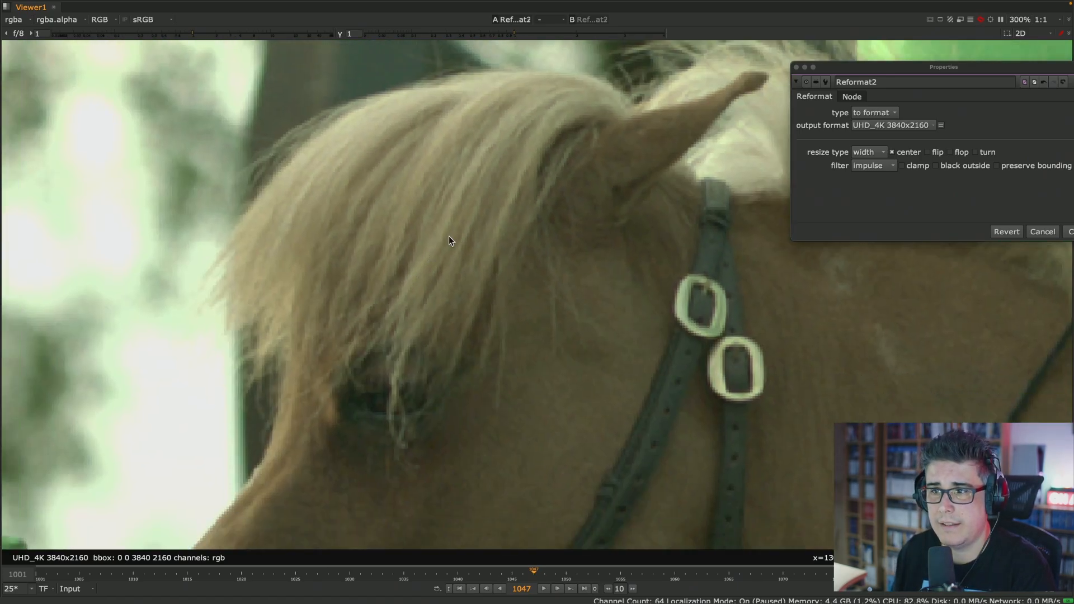
pyautogui.scroll(2, 488, 220)
pyautogui.moveTo(426, 217); pyautogui.dragTo(538, 243, button='middle')
pyautogui.scroll(2, 539, 232)
pyautogui.moveTo(560, 195); pyautogui.dragTo(383, 242, button='middle')
# - Switch the Reformat filter to cubic and then to Parzen to compare the softness of the hair around the eye
pyautogui.click(876, 155)
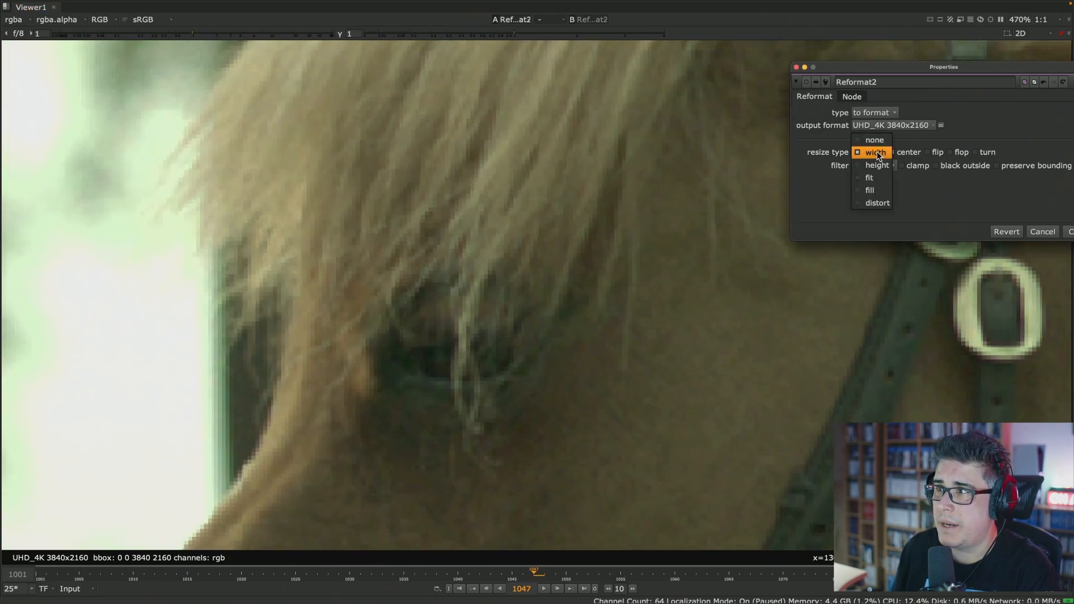
pyautogui.click(881, 154)
pyautogui.click(879, 166)
pyautogui.click(879, 166)
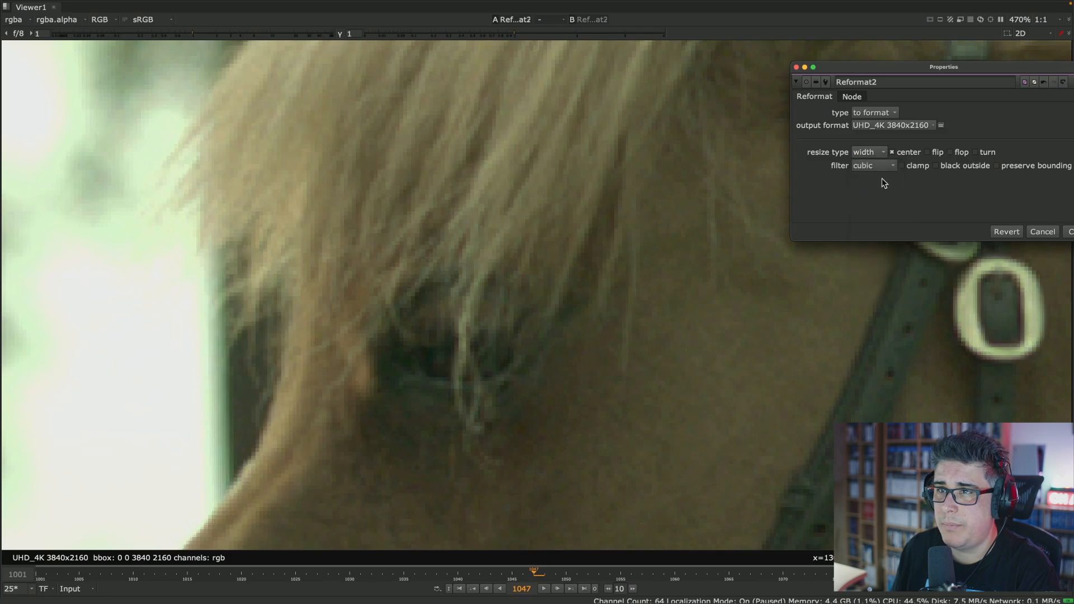
pyautogui.click(886, 168)
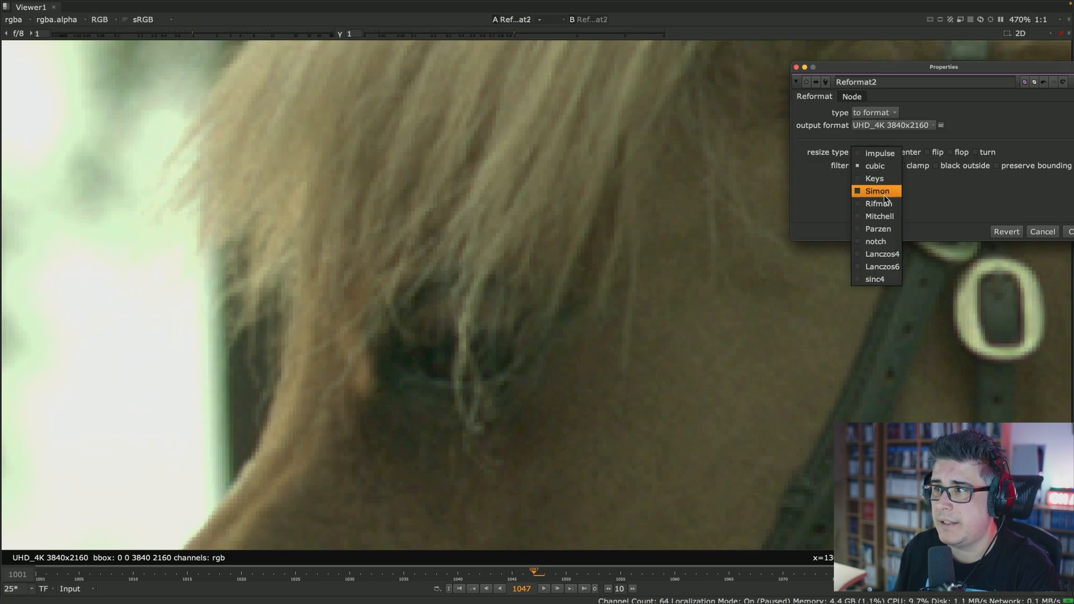
pyautogui.click(892, 229)
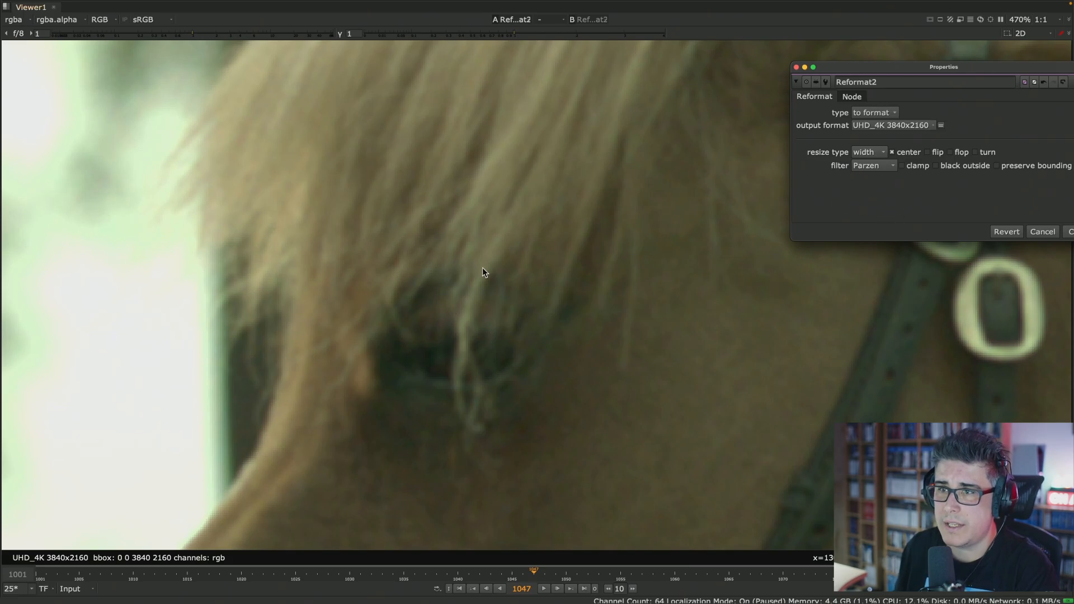
# - Set the Reformat filter to Lanczos6 and inspect the hair and the harness straps
pyautogui.click(880, 166)
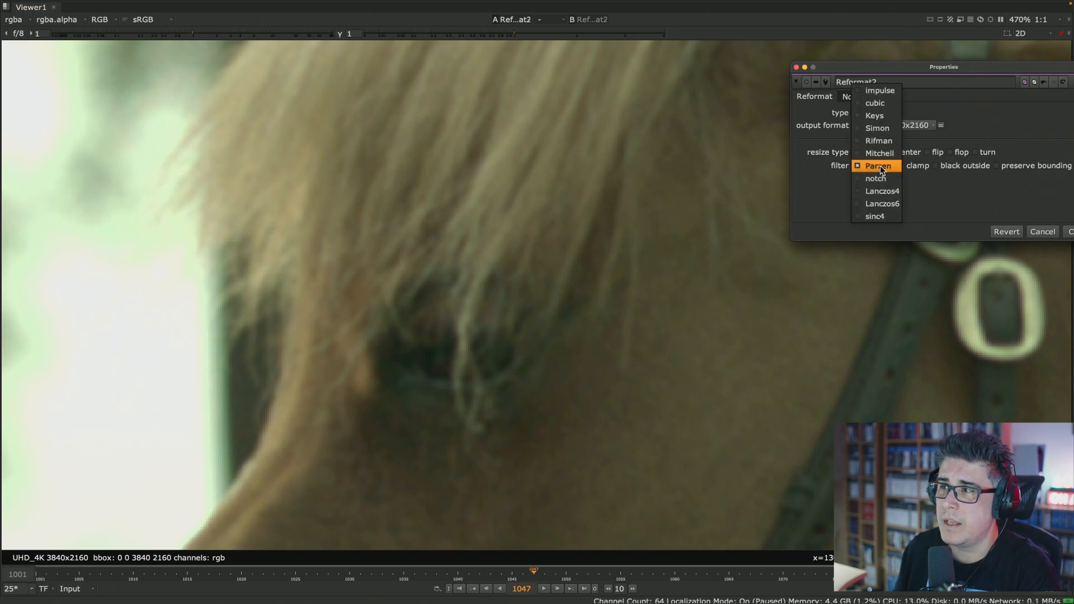
pyautogui.click(885, 205)
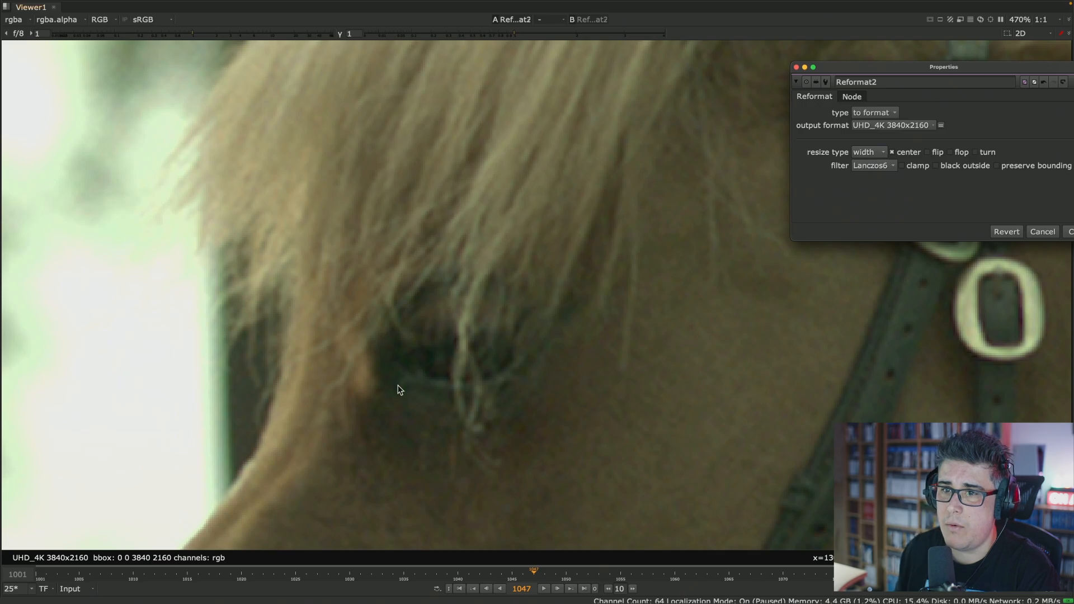
pyautogui.moveTo(398, 385); pyautogui.dragTo(420, 215, button='middle')
pyautogui.moveTo(786, 291); pyautogui.dragTo(425, 272, button='middle')
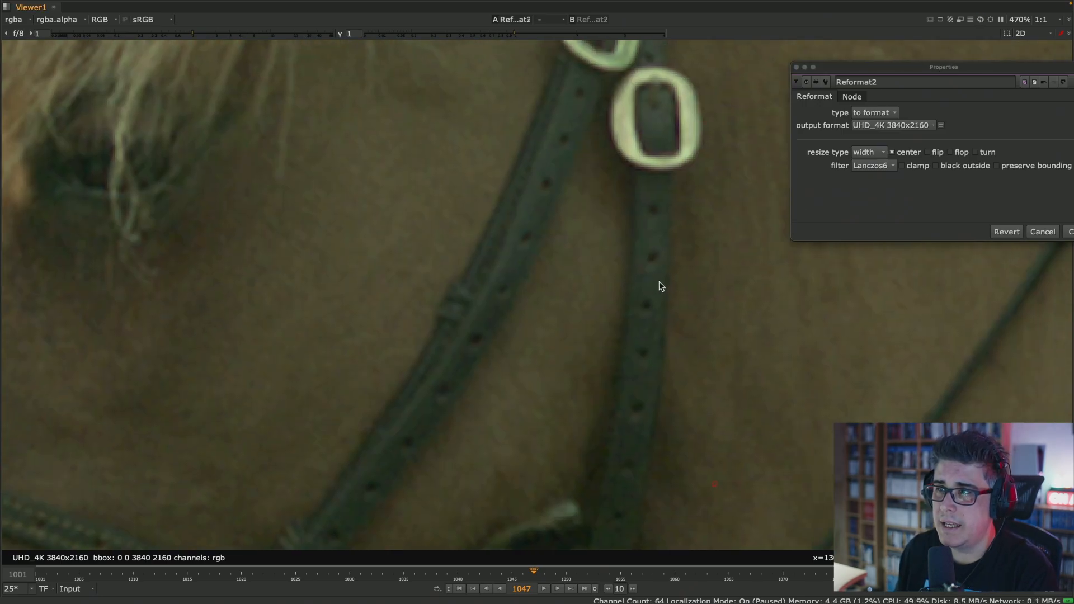
# - Set the Reformat filter to sinc4 and inspect the edges of the harness buckles up close
pyautogui.click(884, 167)
pyautogui.click(885, 179)
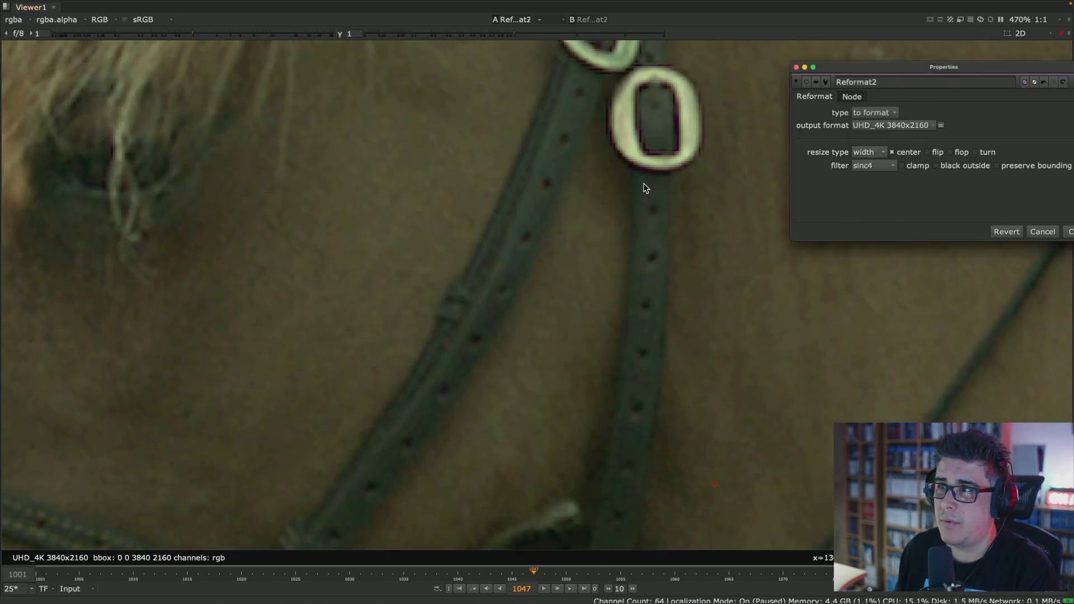
pyautogui.moveTo(644, 183); pyautogui.dragTo(503, 283, button='middle')
pyautogui.scroll(4, 502, 278)
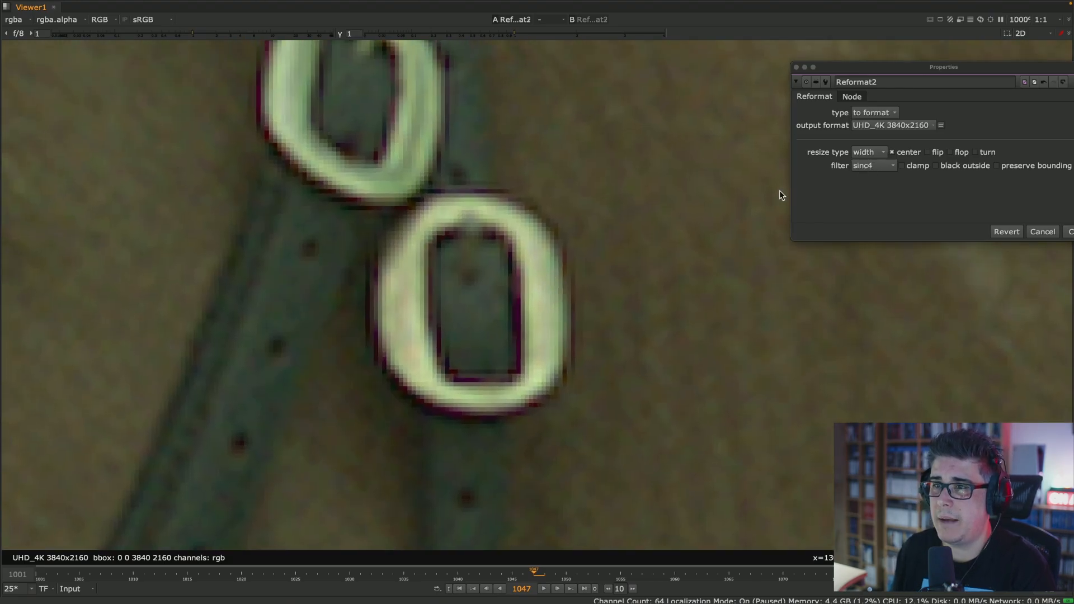
pyautogui.scroll(-4, 511, 235)
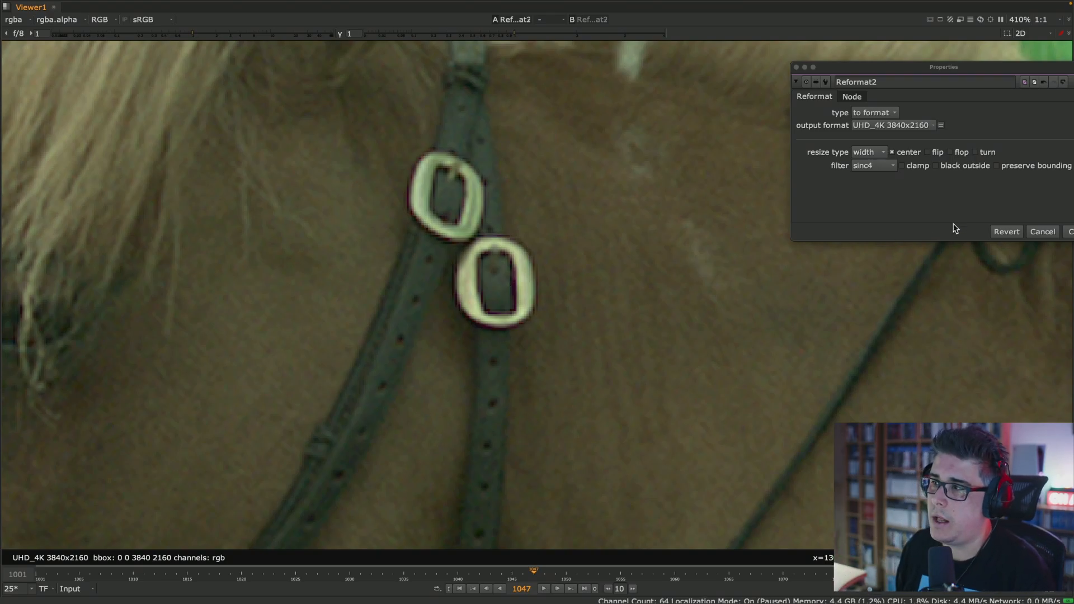
# - Close the Reformat settings, take a closer look at the lower buckle's edges, and restore the full layout
pyautogui.click(797, 68)
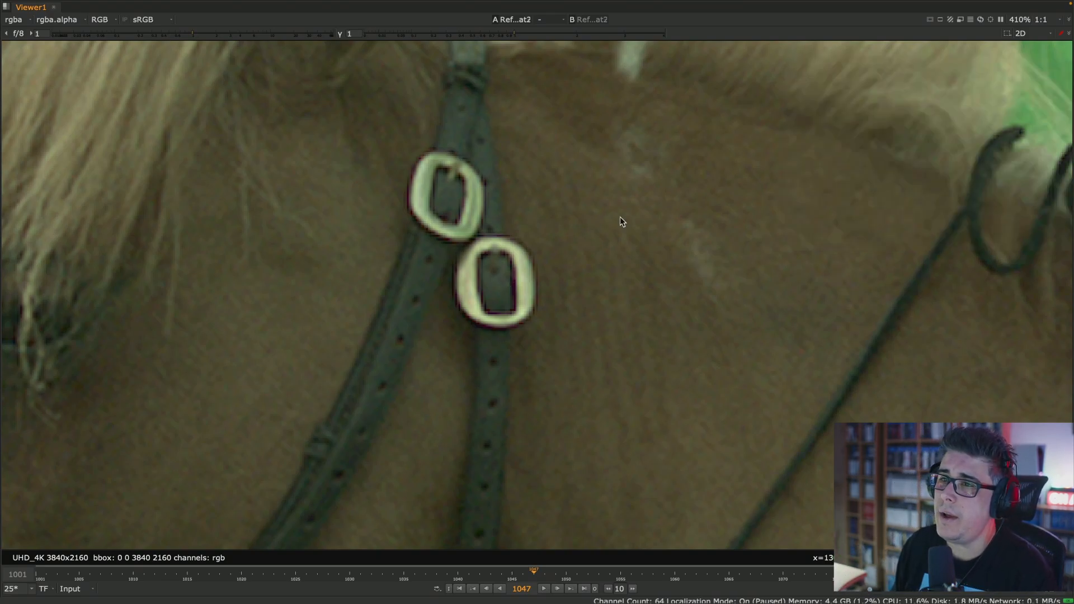
pyautogui.scroll(4, 470, 287)
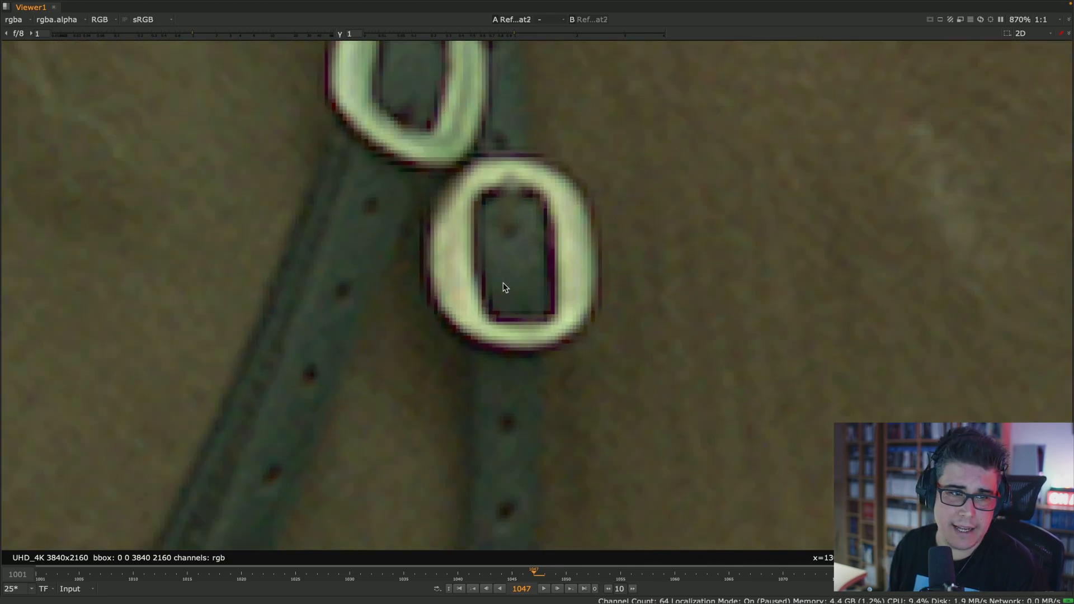
pyautogui.press('space')
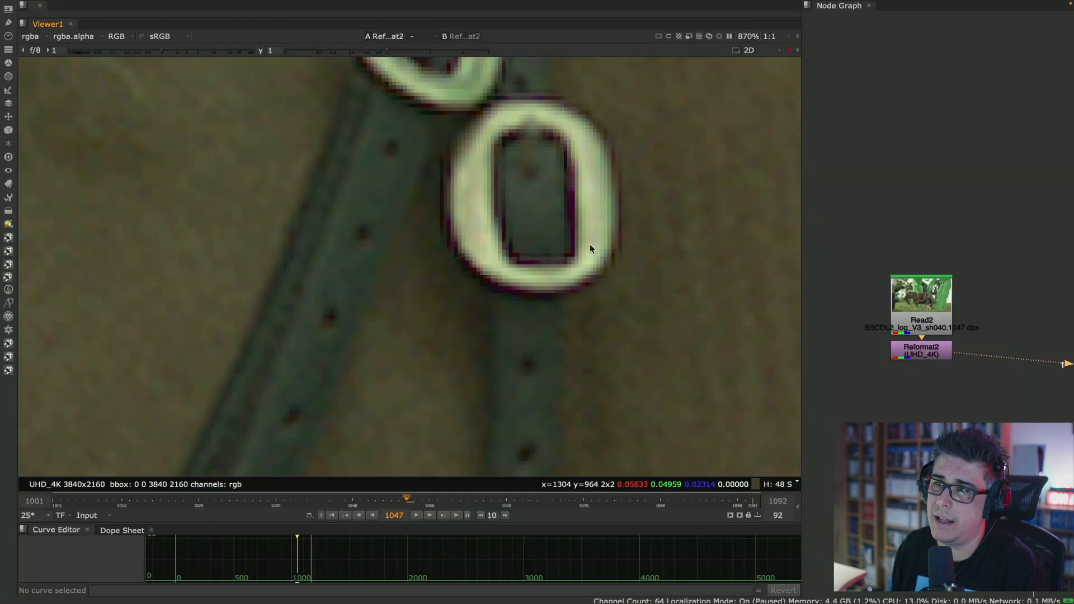
# - Widen the Node Graph pane and view the Read69 plate of the Right Scalling setup, framing the horse's head
pyautogui.scroll(-3, 576, 237)
pyautogui.moveTo(997, 263); pyautogui.dragTo(772, 224, button='middle')
pyautogui.scroll(8, 913, 254)
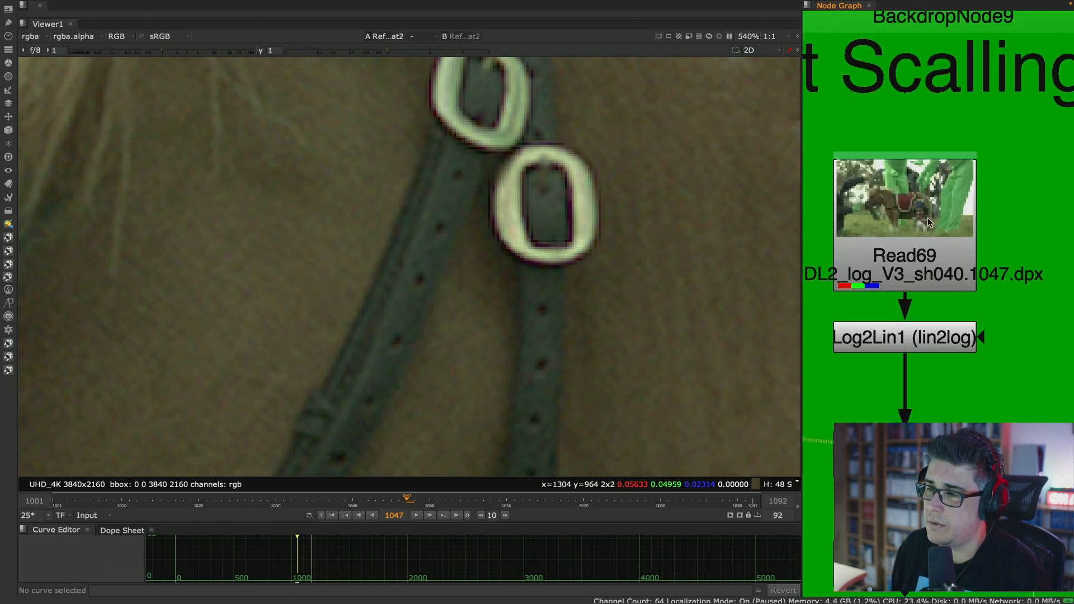
pyautogui.moveTo(799, 212); pyautogui.dragTo(677, 214)
pyautogui.moveTo(546, 216); pyautogui.dragTo(375, 228, button='middle')
pyautogui.scroll(-3, 375, 229)
pyautogui.press('1')
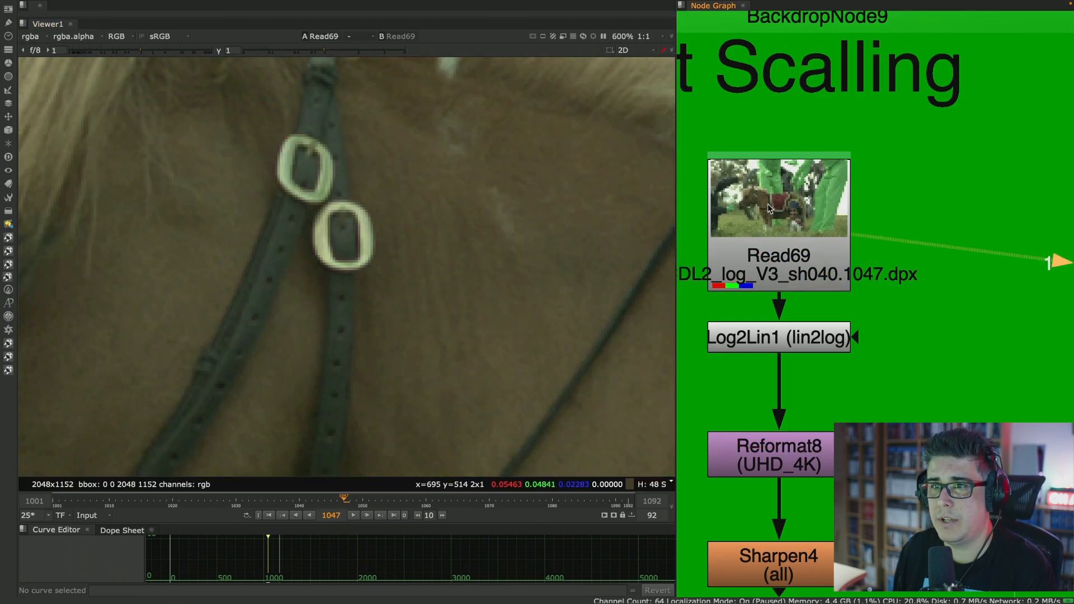
pyautogui.scroll(1, 426, 242)
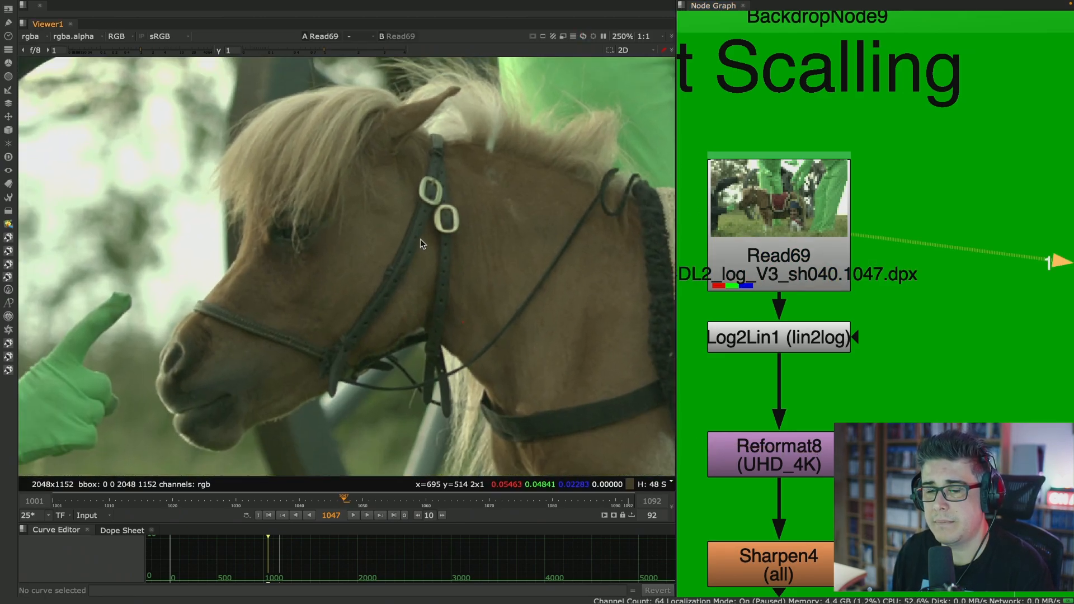
pyautogui.moveTo(911, 245); pyautogui.dragTo(950, 194, button='middle')
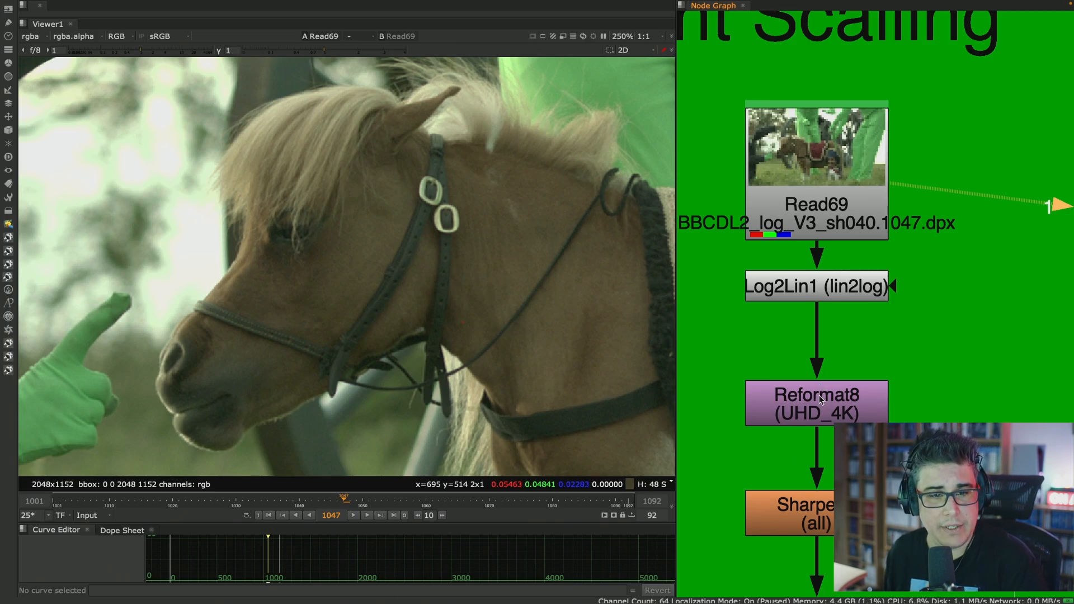
# - View the Log2Lin1 output and check its lin2log operation in the node's settings, then close them
pyautogui.click(843, 286)
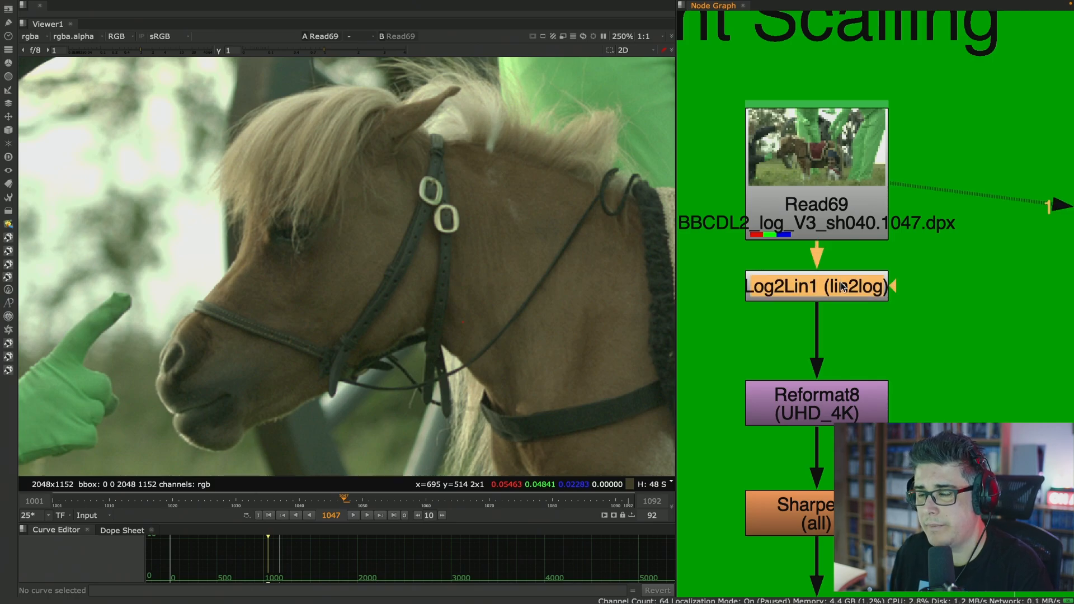
pyautogui.press('1')
pyautogui.doubleClick(843, 286)
pyautogui.moveTo(595, 205); pyautogui.dragTo(726, 40)
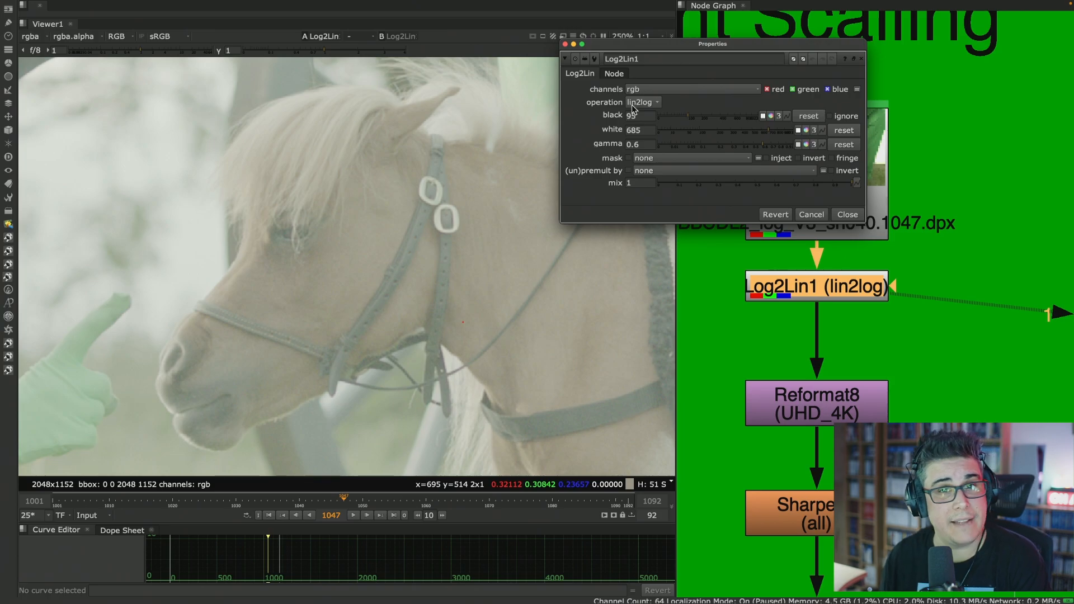
pyautogui.click(856, 214)
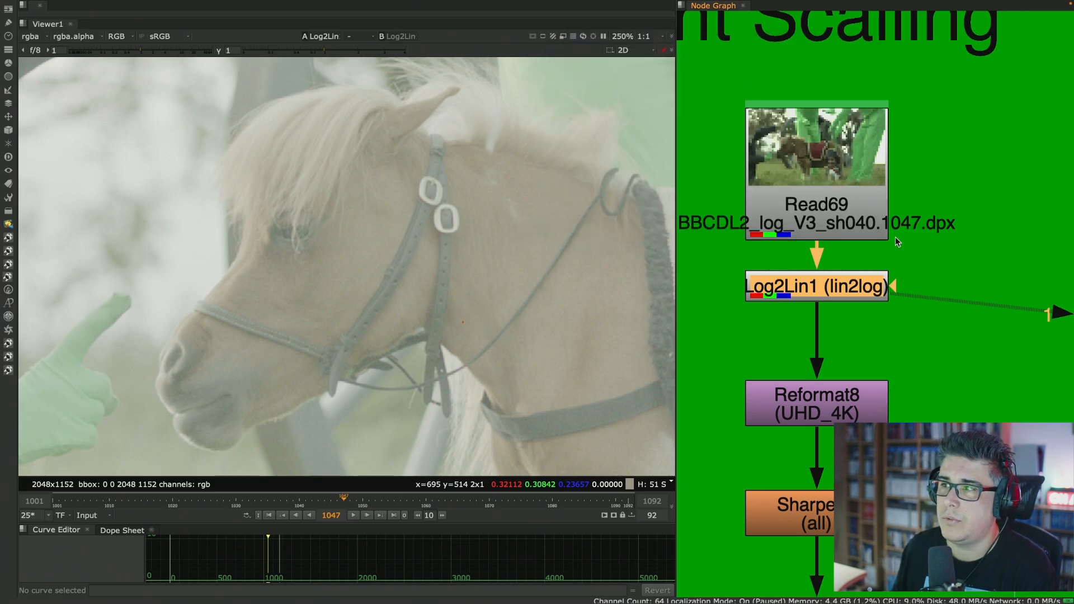
# - View the Reformat8 output close up on the buckles, followed by the Sharpen4 output
pyautogui.scroll(-3, 873, 263)
pyautogui.click(880, 311)
pyautogui.press('1')
pyautogui.scroll(5, 497, 222)
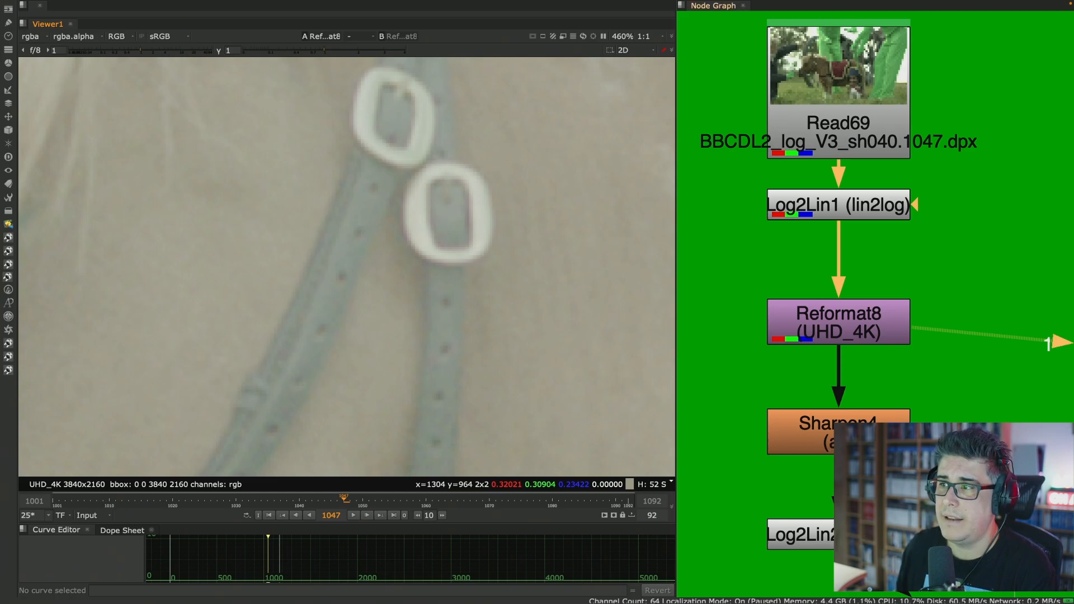
pyautogui.moveTo(895, 385); pyautogui.dragTo(909, 305, button='middle')
pyautogui.click(888, 347)
pyautogui.press('1')
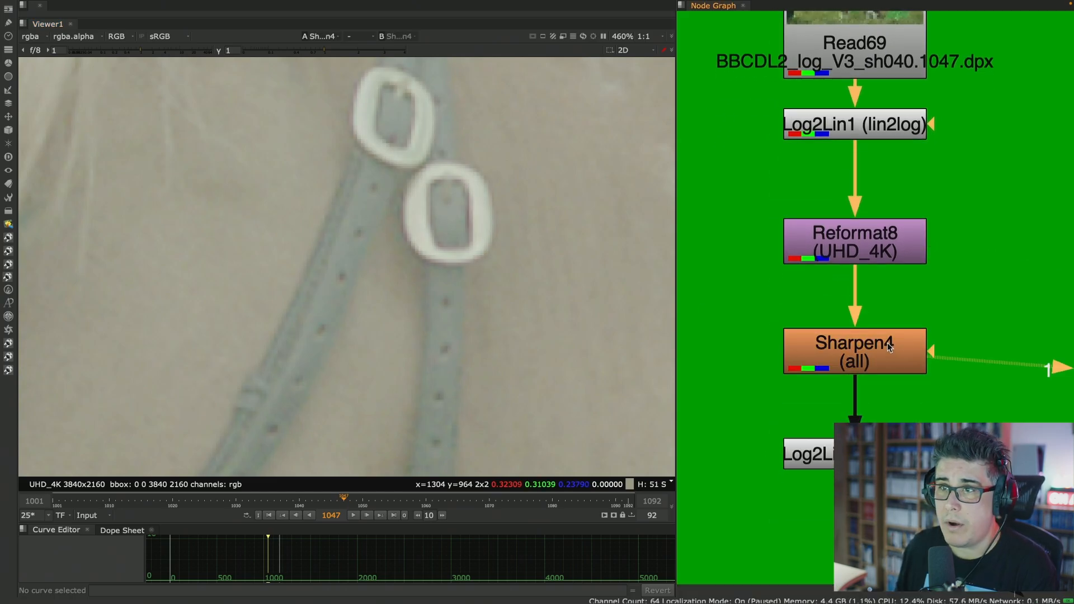
# - Check the log2lin operation in the Log2Lin2 settings, close them, and view the node's output
pyautogui.click(864, 455)
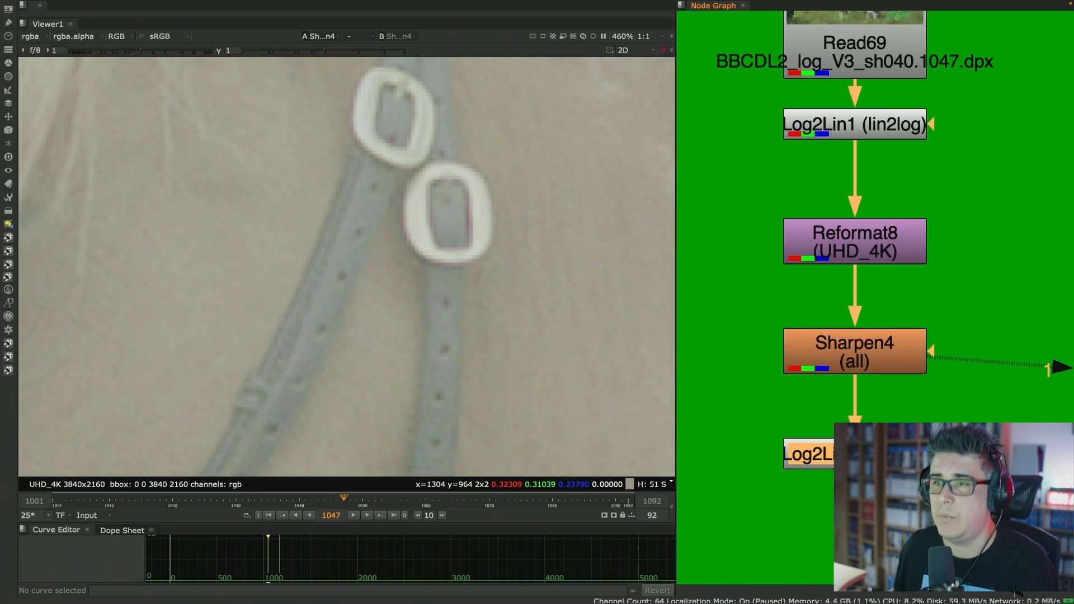
pyautogui.doubleClick(827, 453)
pyautogui.moveTo(660, 381); pyautogui.dragTo(647, 119)
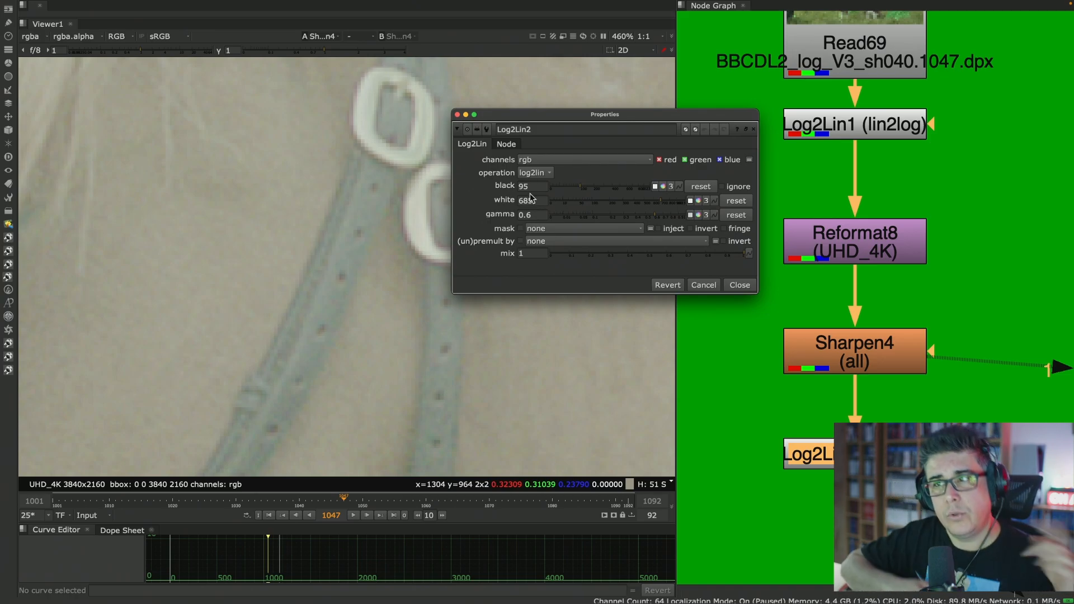
pyautogui.click(732, 286)
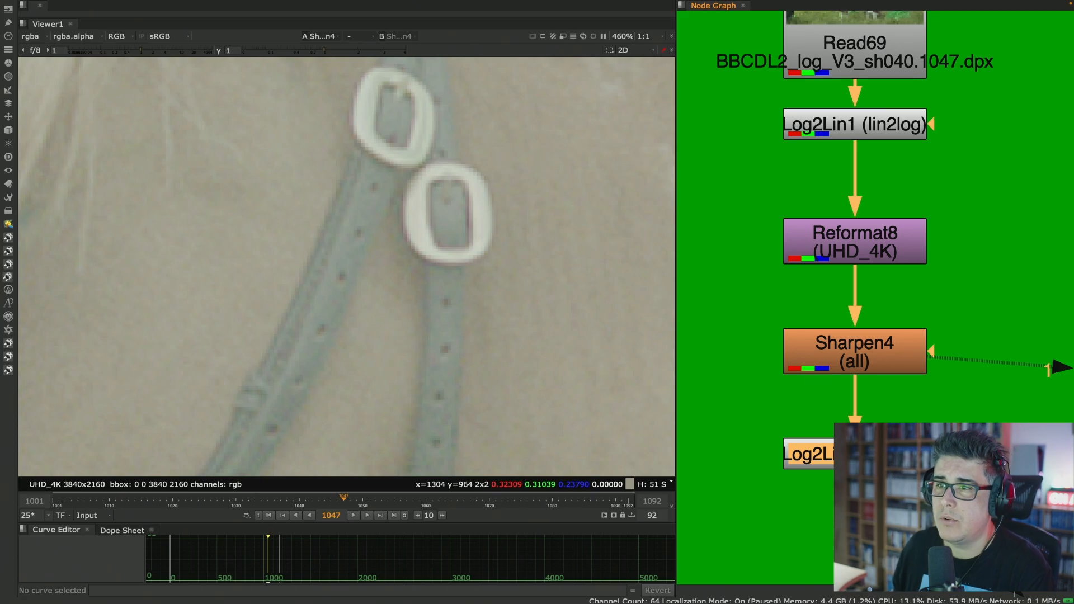
pyautogui.press('1')
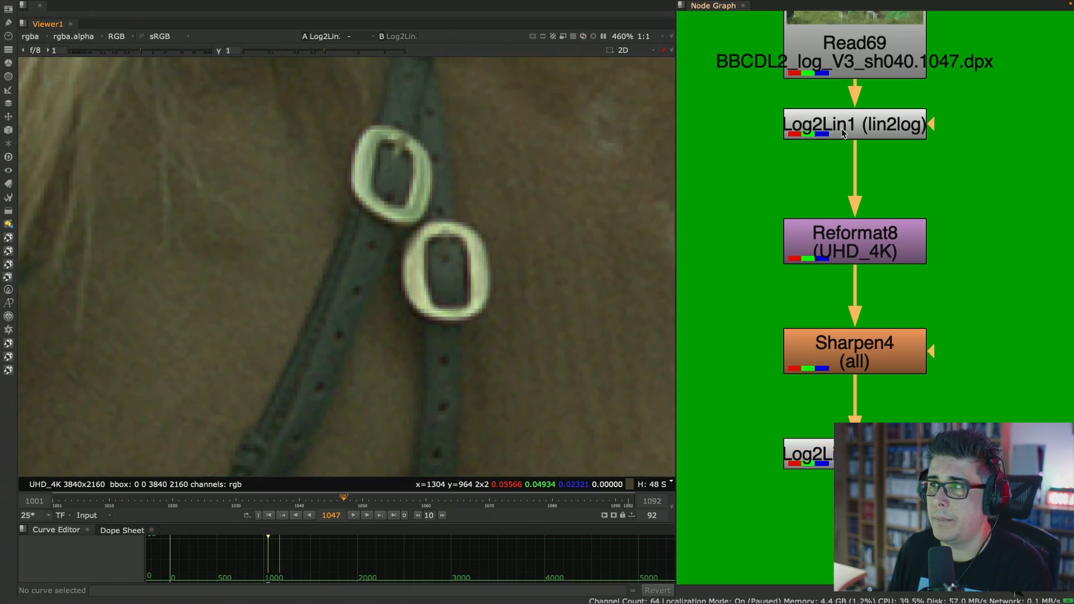
# - Disable the Reformat8 and Sharpen4 nodes and view the original Read69 plate around the horse's head
pyautogui.moveTo(843, 133); pyautogui.dragTo(872, 182, button='middle')
pyautogui.moveTo(999, 216); pyautogui.dragTo(725, 442)
pyautogui.press('d')
pyautogui.click(855, 89)
pyautogui.press('1')
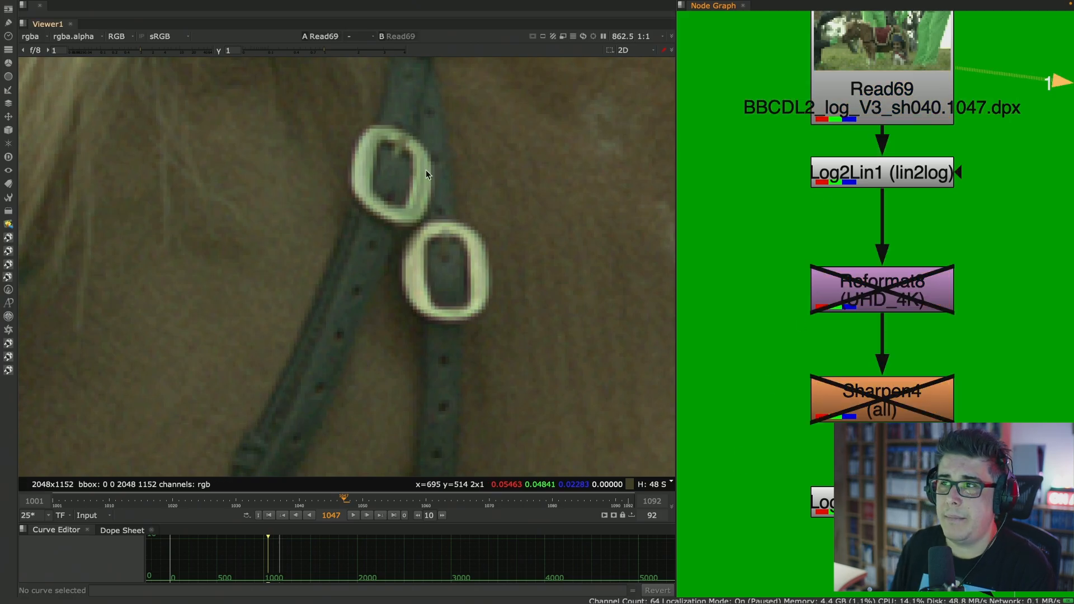
pyautogui.scroll(-6, 426, 175)
pyautogui.scroll(2, 386, 242)
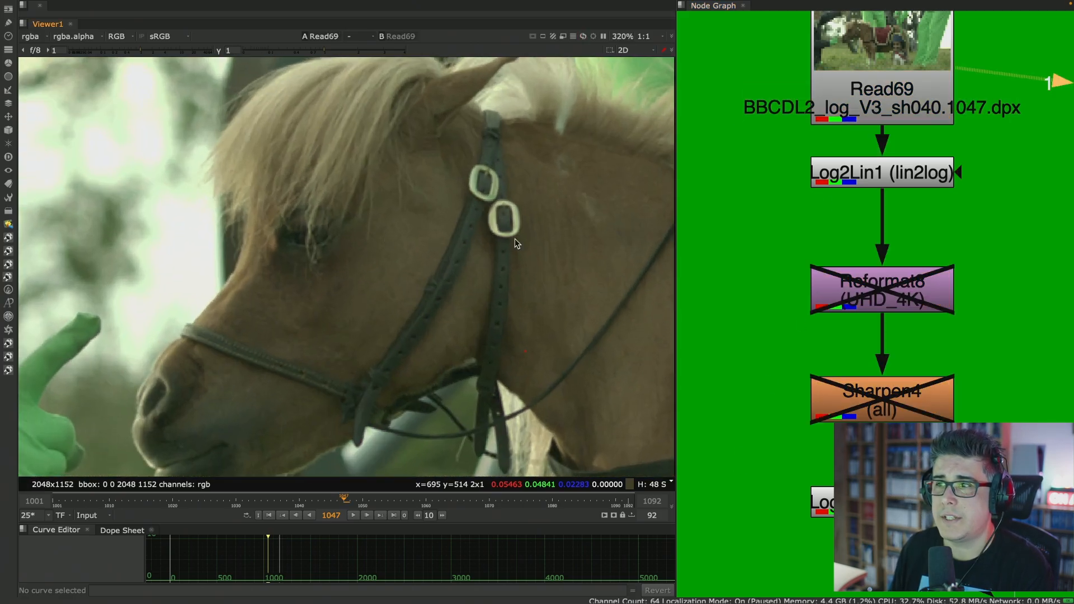
pyautogui.scroll(-2, 431, 222)
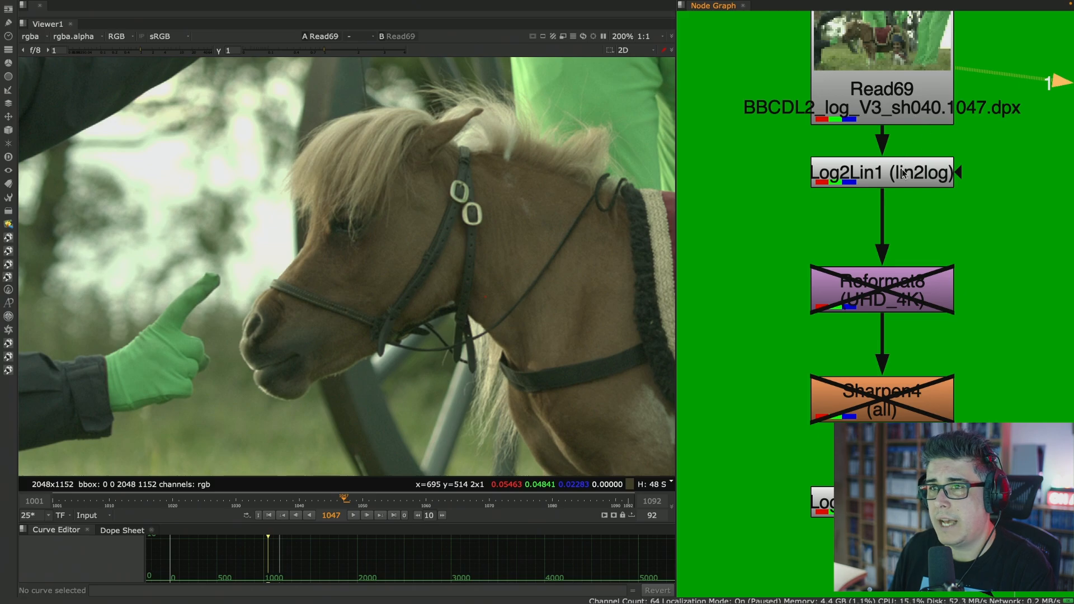
# - View Log2Lin1, Log2Lin2 and Read69 in turn to compare the log round trip with the original plate
pyautogui.click(905, 173)
pyautogui.press('1')
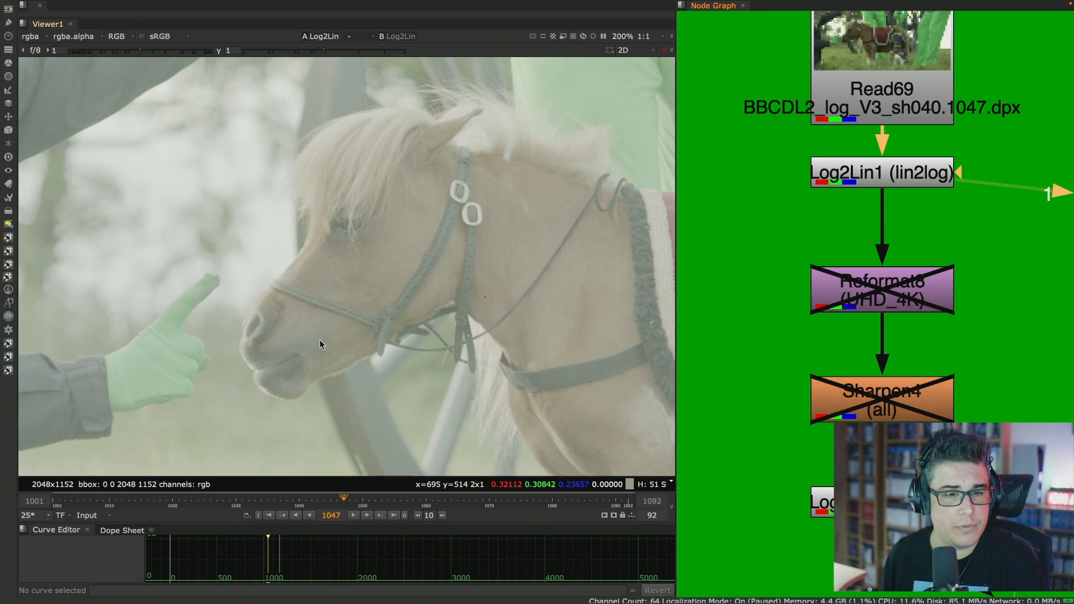
pyautogui.click(879, 502)
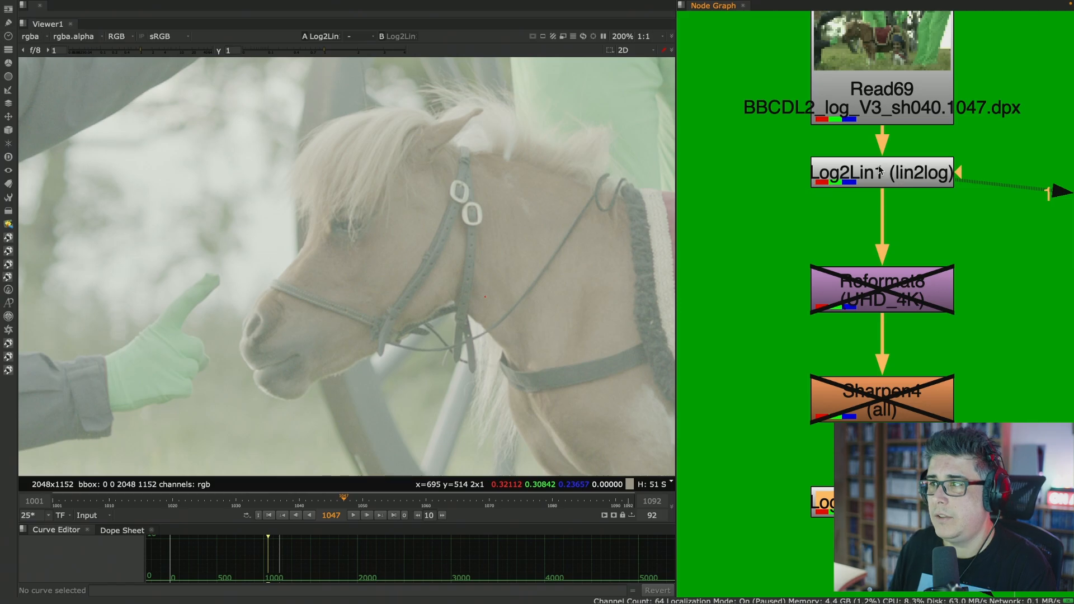
pyautogui.press('1')
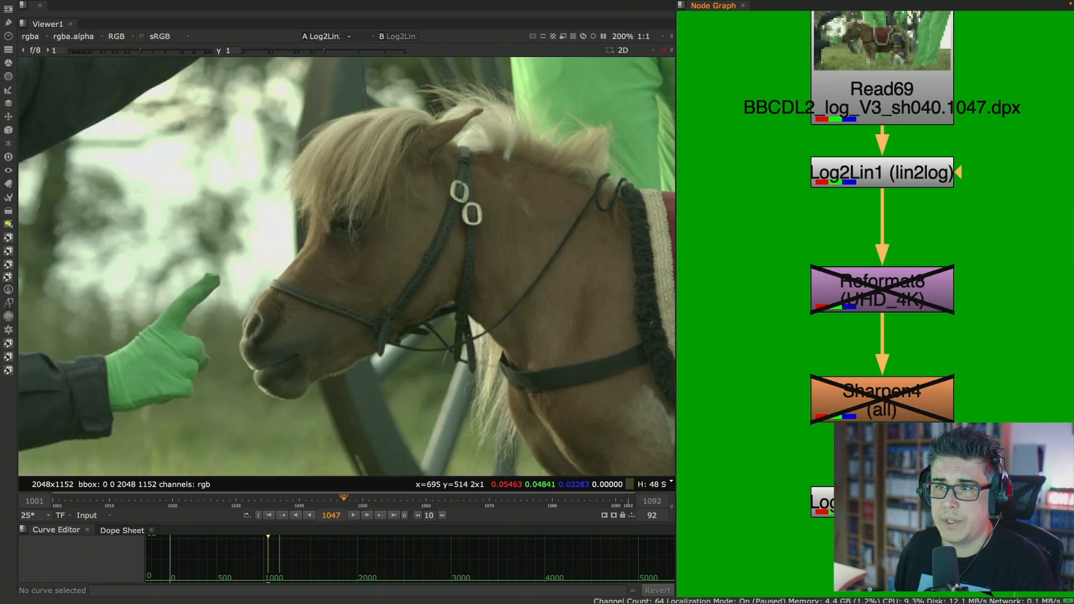
pyautogui.click(896, 69)
pyautogui.press('1')
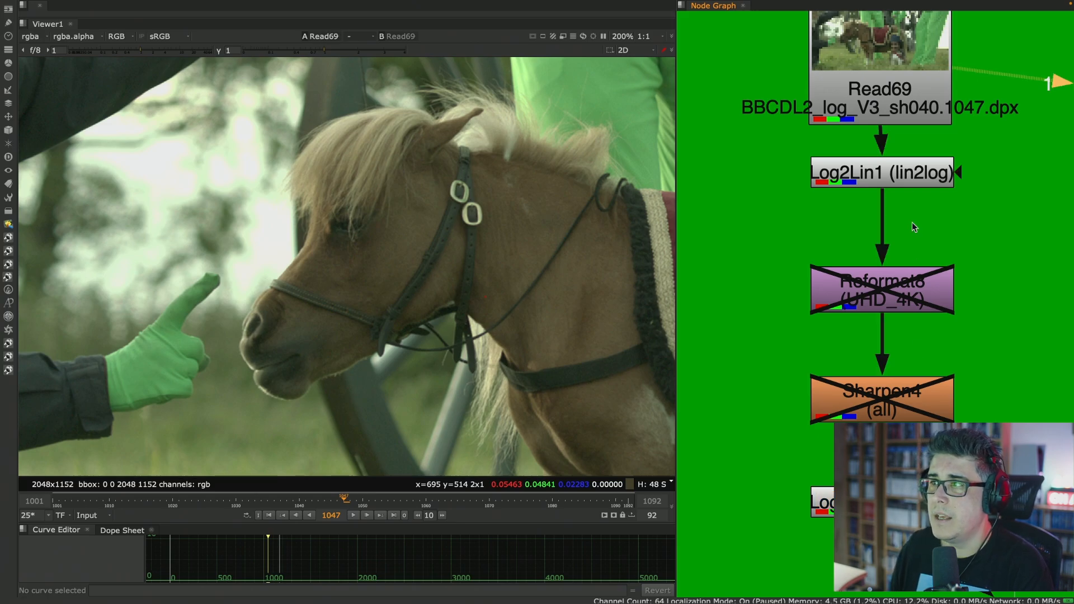
# - Re-enable the Reformat8 and Sharpen4 nodes and place Read69 slightly higher, straight above Log2Lin1
pyautogui.moveTo(913, 68); pyautogui.dragTo(916, 65)
pyautogui.click(832, 247)
pyautogui.moveTo(757, 209); pyautogui.dragTo(996, 456)
pyautogui.press('d')
pyautogui.click(974, 333)
pyautogui.moveTo(908, 82); pyautogui.dragTo(905, 84)
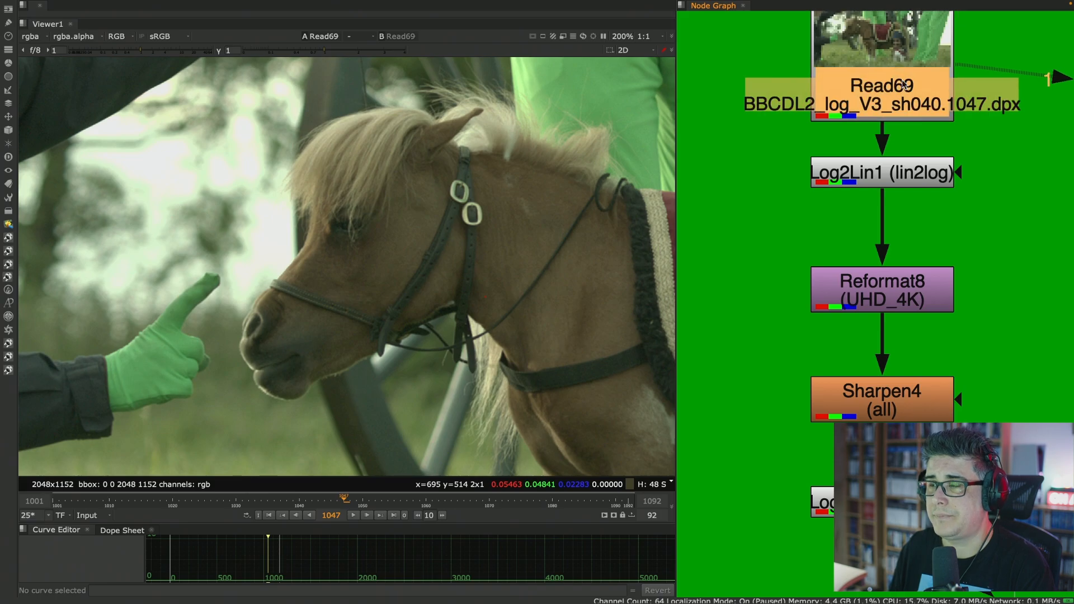
pyautogui.moveTo(884, 118); pyautogui.dragTo(898, 106)
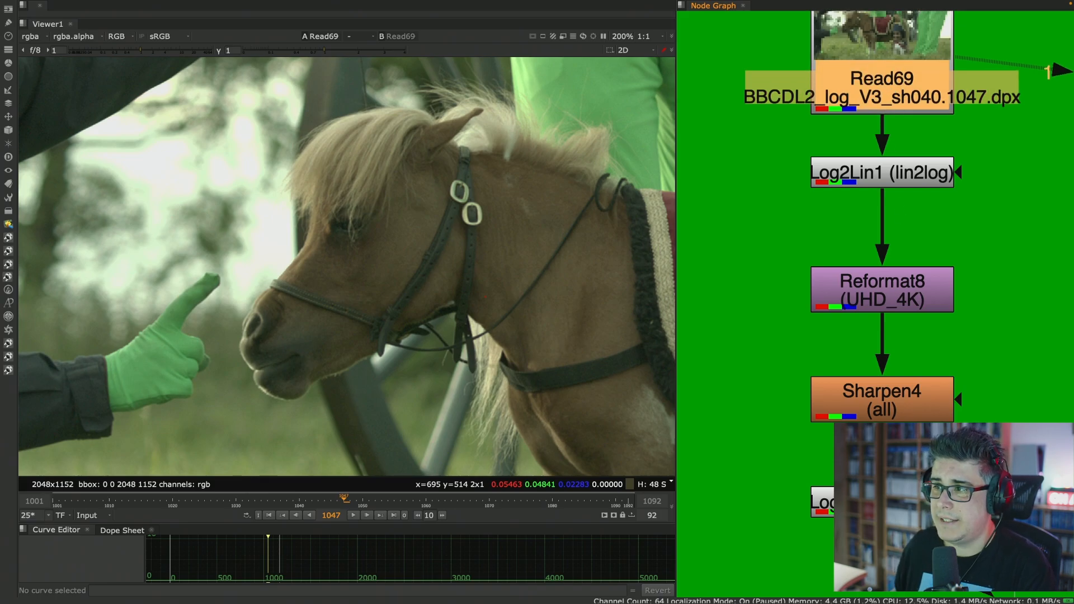
# - View the Log2Lin2 output and inspect the edges of the two harness buckles up close
pyautogui.click(882, 503)
pyautogui.press('1')
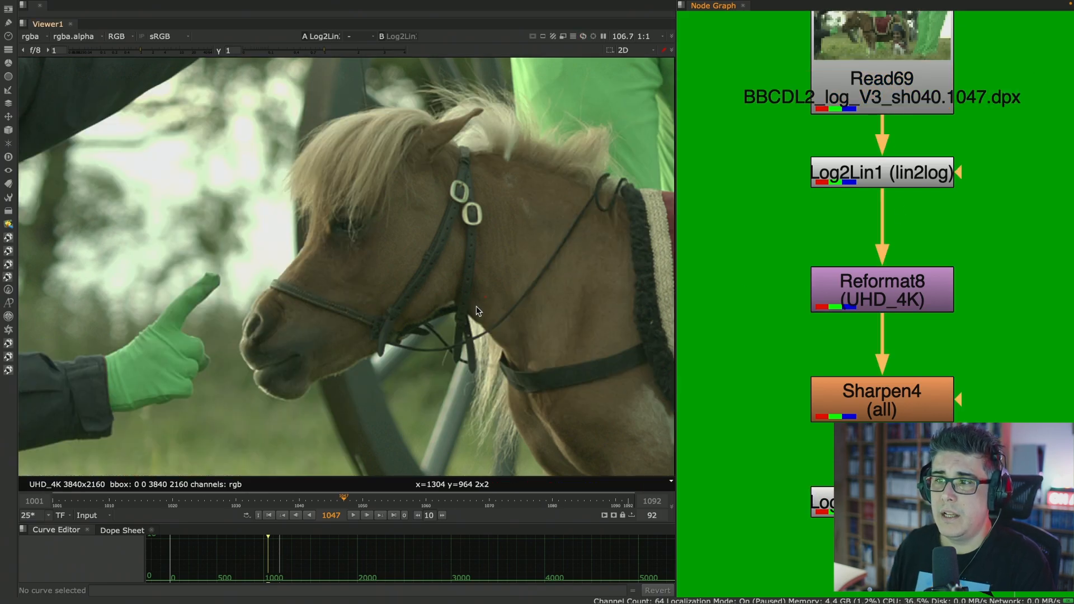
pyautogui.scroll(10, 290, 304)
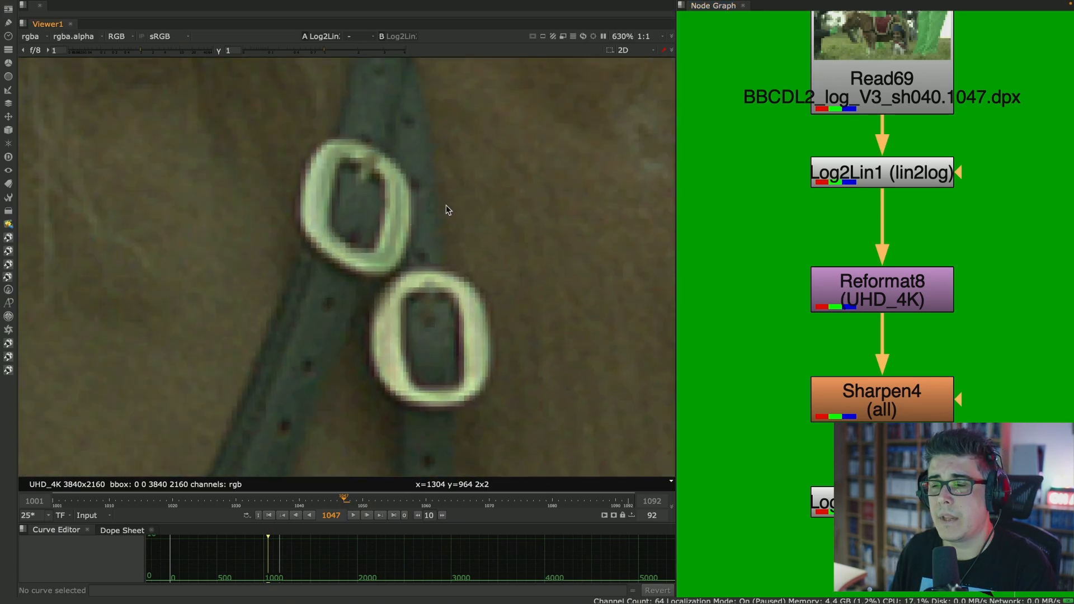
# - Toggle Log2Lin1 and Log2Lin2 off and on together to compare the buckle edges scaled with and without log conversion
pyautogui.moveTo(994, 253); pyautogui.dragTo(756, 438)
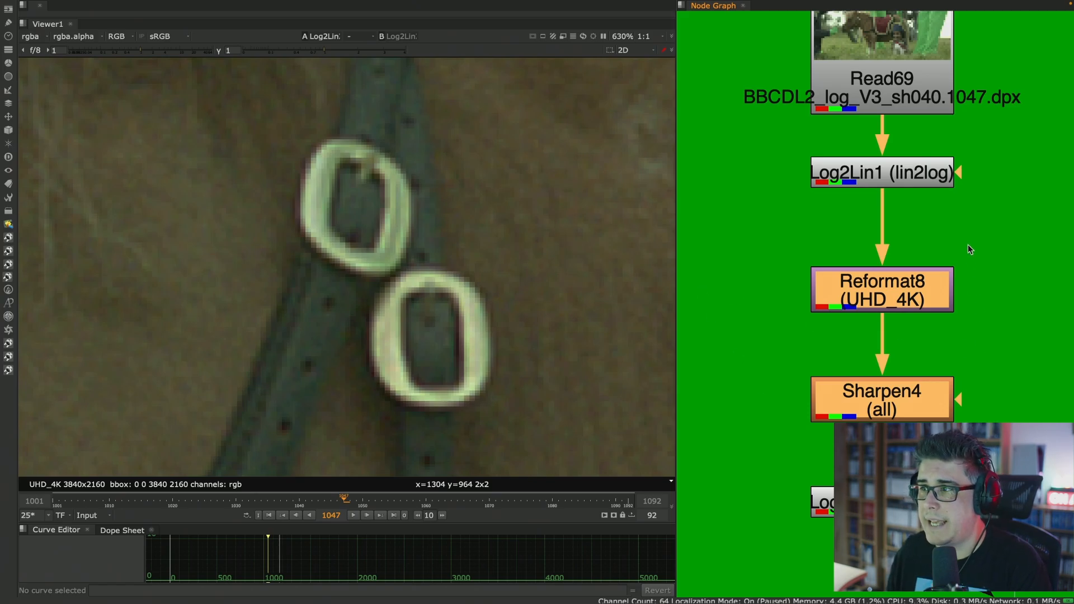
pyautogui.click(929, 171)
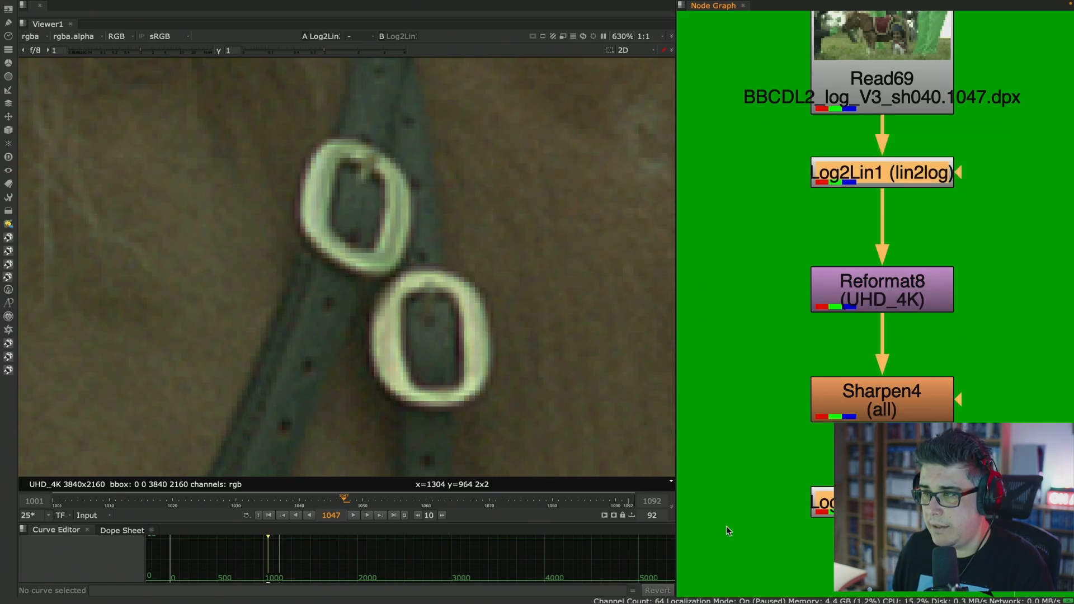
pyautogui.press('d')
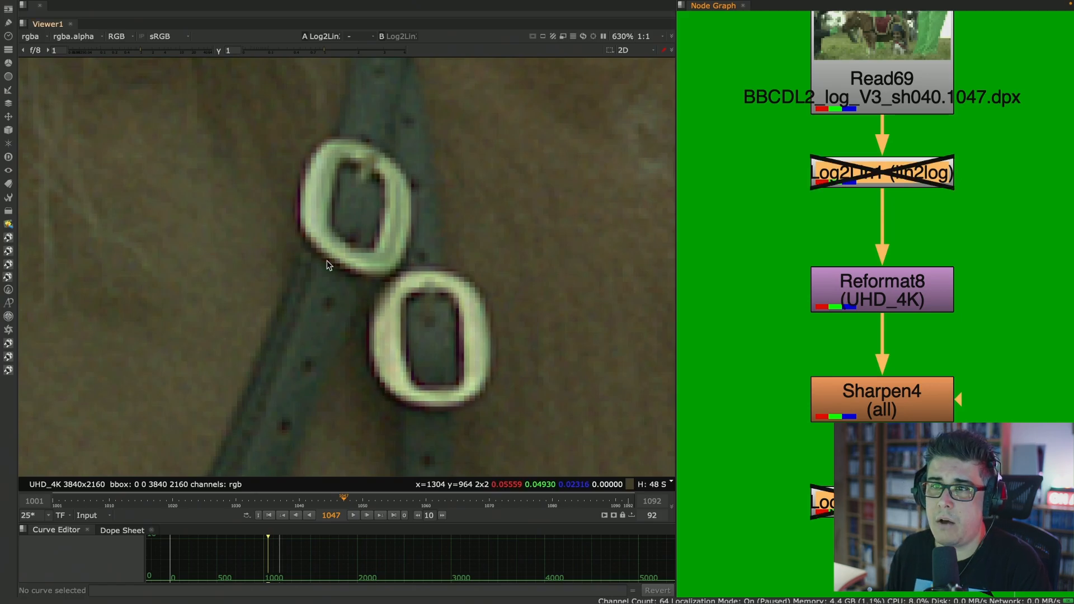
pyautogui.scroll(4, 328, 263)
pyautogui.press('d')
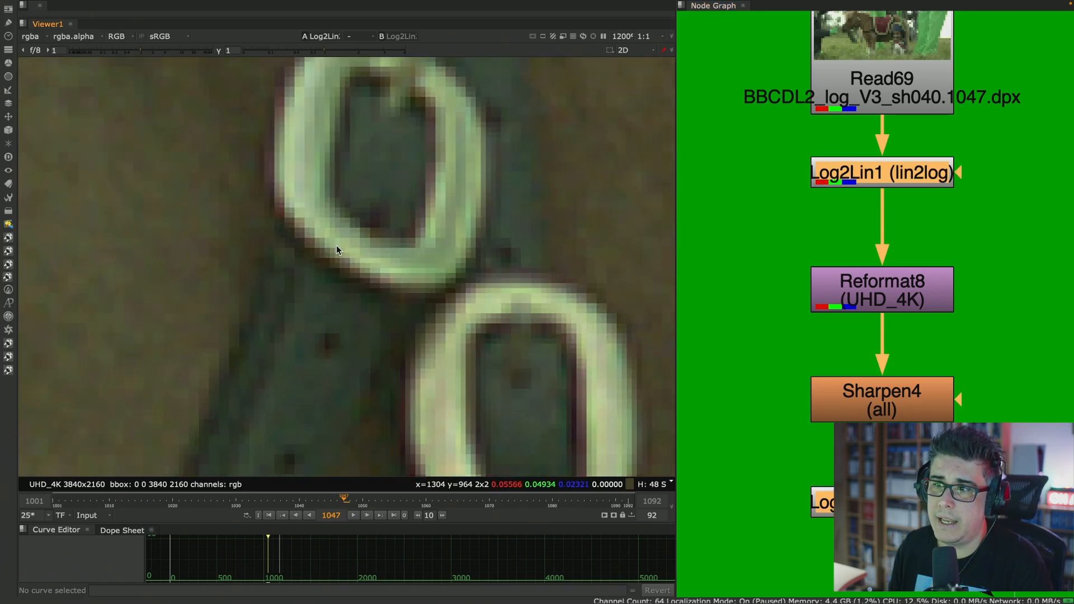
pyautogui.press('d')
pyautogui.press('d')
pyautogui.press('d')
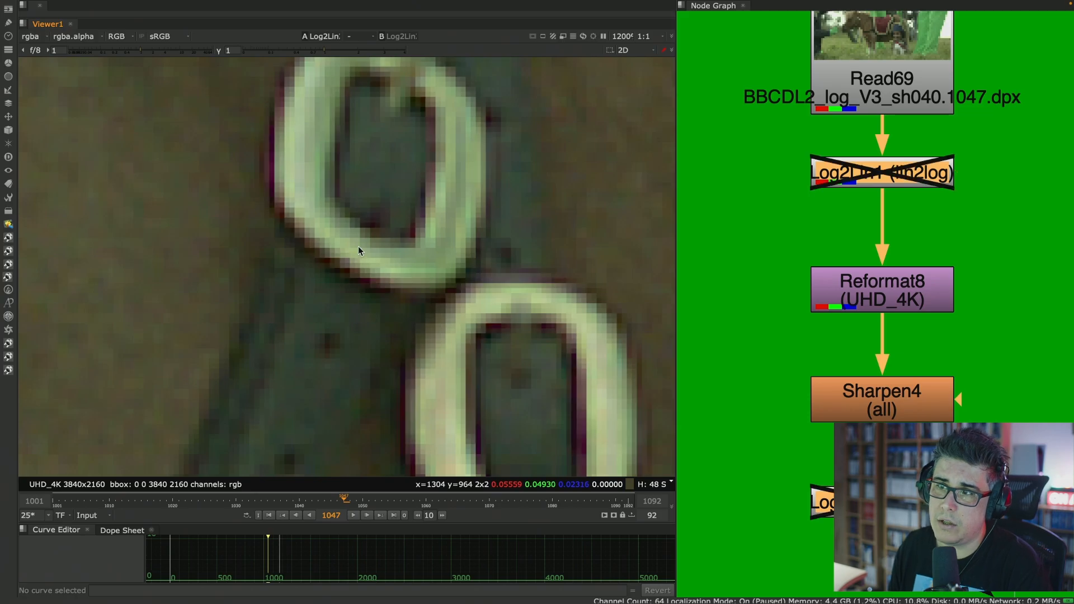
pyautogui.scroll(-2, 356, 246)
pyautogui.press('d')
pyautogui.press('d')
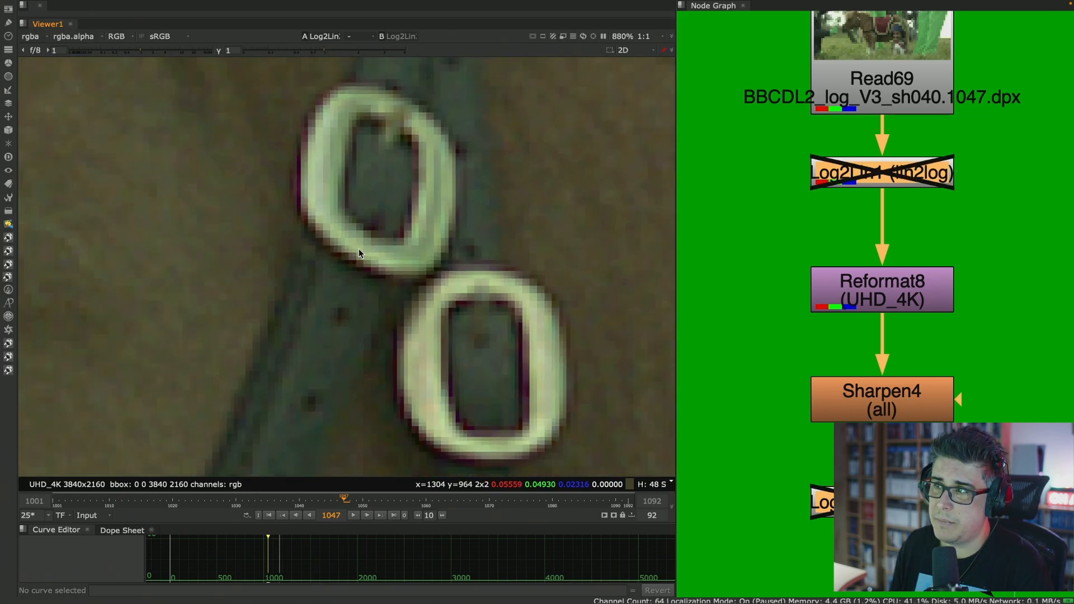
pyautogui.scroll(-3, 358, 252)
pyautogui.press('d')
# - Assign Sharpen3 from the Wrong Scalling setup to viewer input 2 and Log2Lin2 from Right Scalling to input 1
pyautogui.scroll(-5, 790, 240)
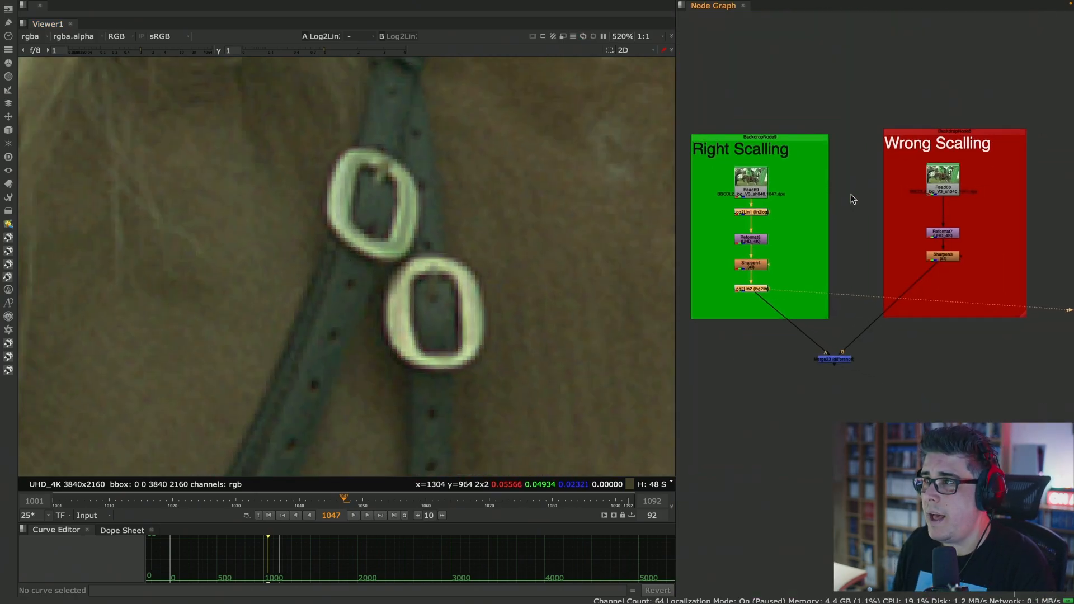
pyautogui.scroll(3, 843, 173)
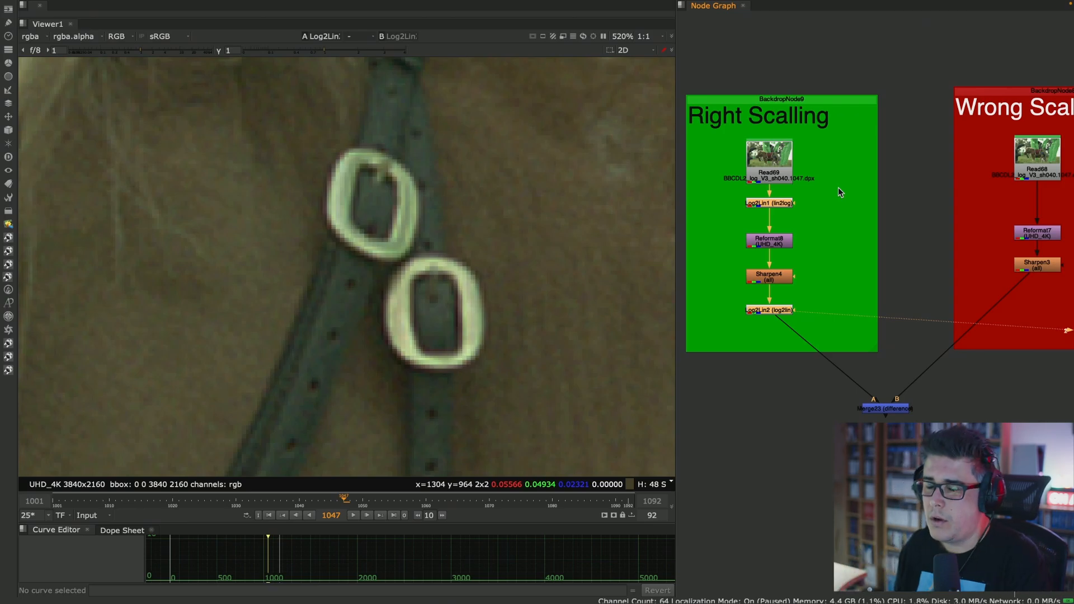
pyautogui.scroll(-1, 924, 197)
pyautogui.moveTo(924, 197); pyautogui.dragTo(896, 196, button='middle')
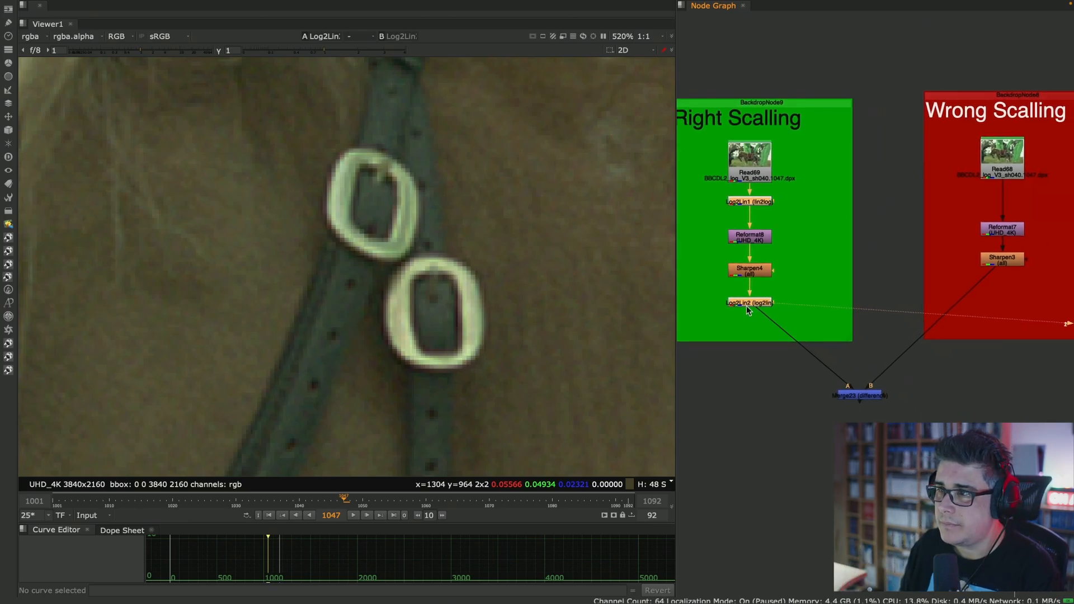
pyautogui.click(795, 335)
pyautogui.click(1013, 264)
pyautogui.press('2')
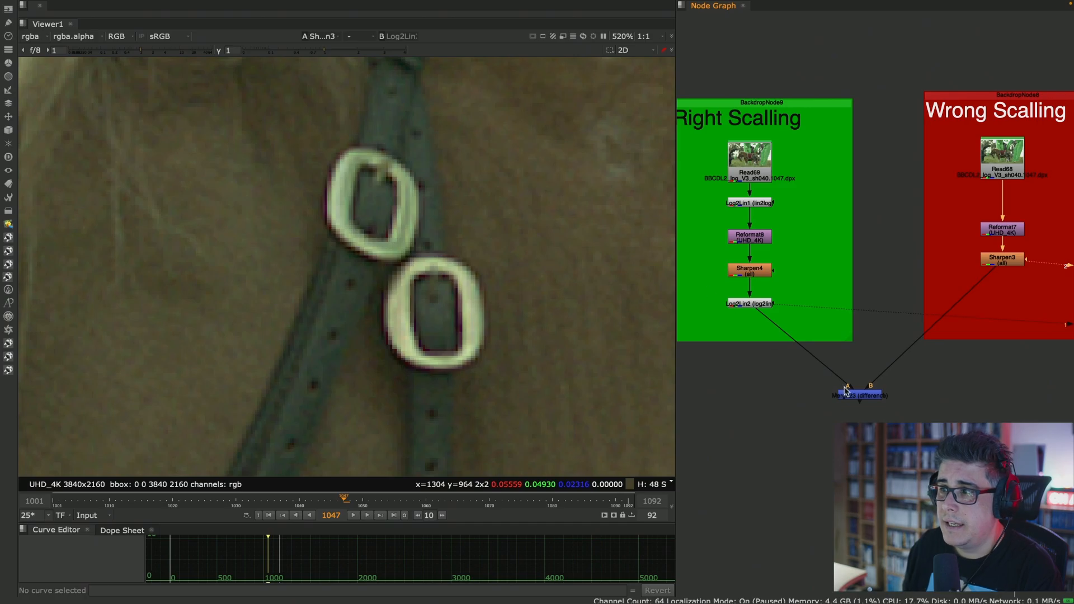
pyautogui.click(751, 303)
pyautogui.press('1')
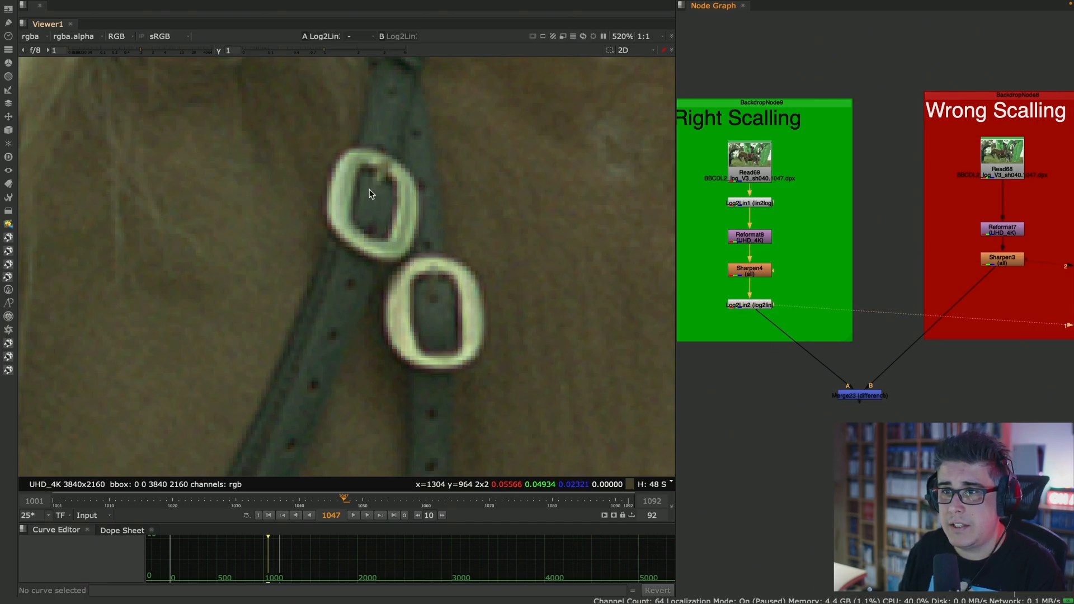
# - View the Sharpen3 output of the Wrong Scalling setup, and the difference merge of both setups in the same viewer input
pyautogui.click(1002, 262)
pyautogui.press('1')
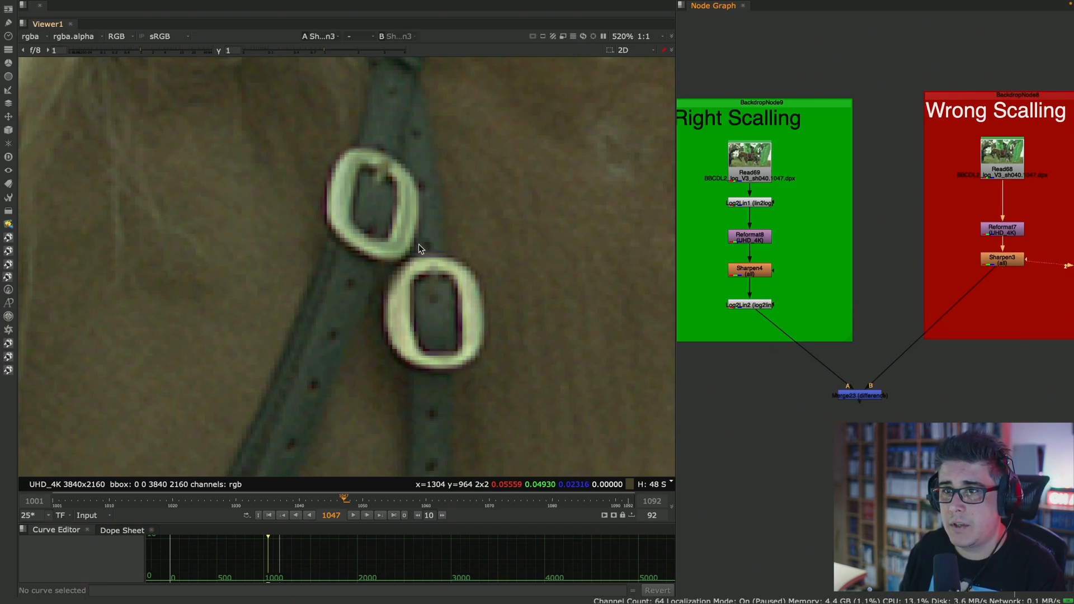
pyautogui.click(861, 394)
pyautogui.press('1')
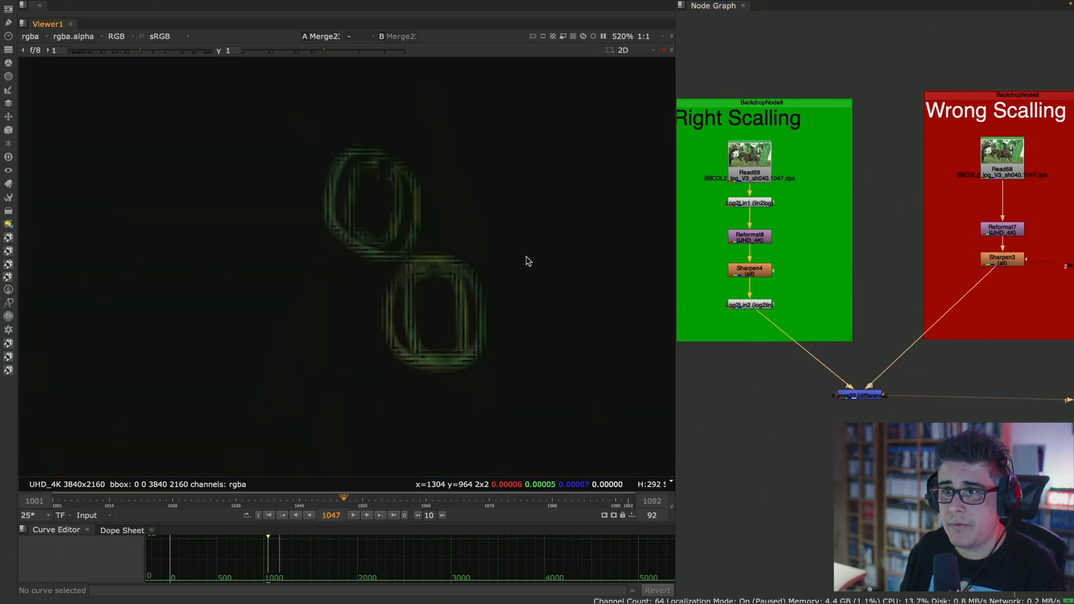
# - Examine the difference image in a maximized viewer, checking the buckles, blanket outline and other edges across the frame
pyautogui.press('space')
pyautogui.scroll(-10, 568, 321)
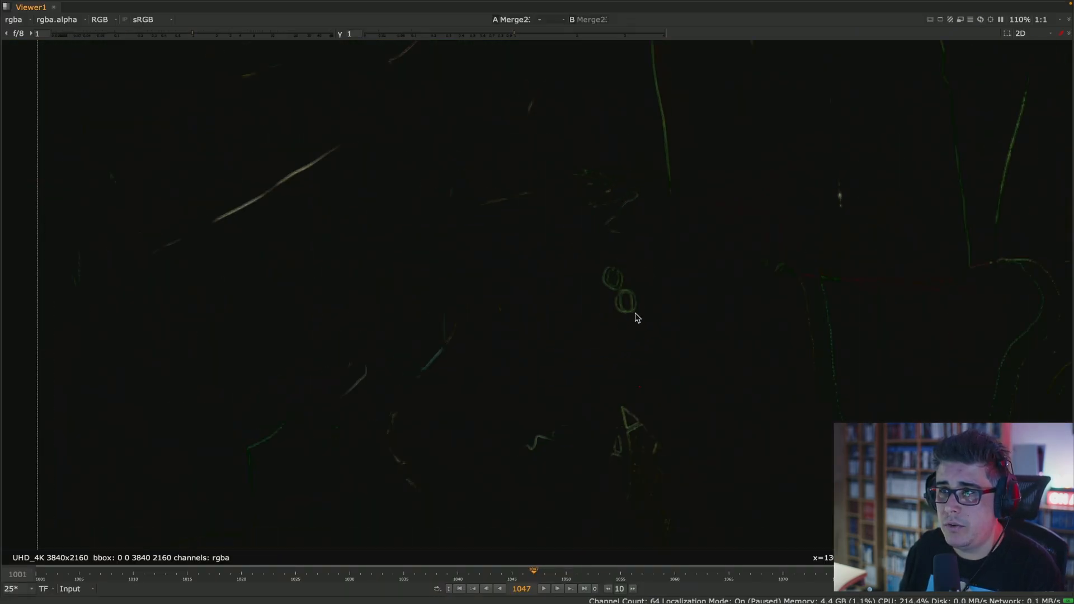
pyautogui.scroll(8, 800, 300)
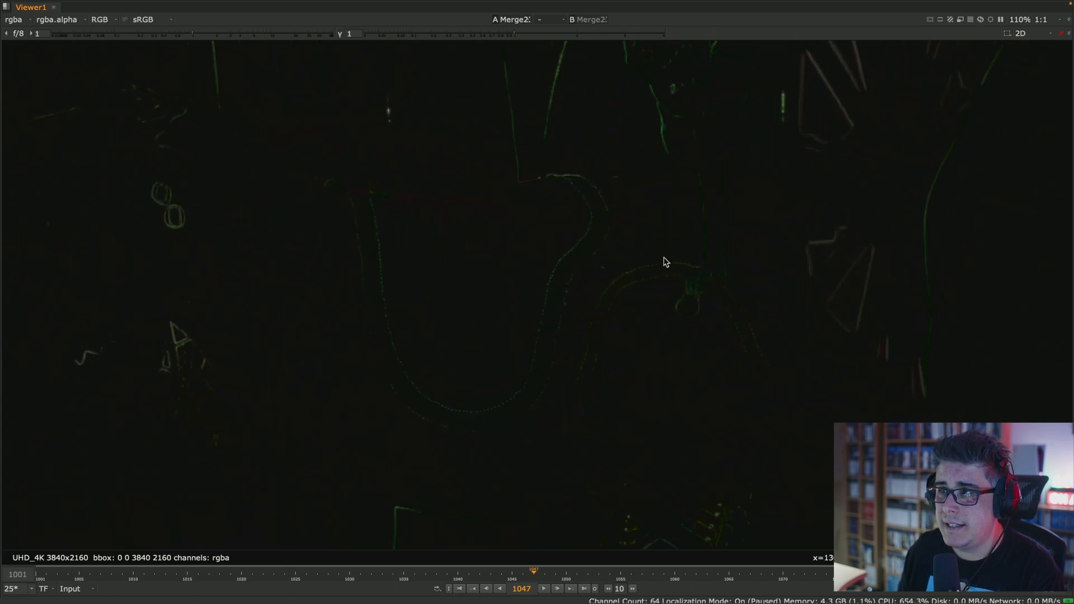
pyautogui.moveTo(571, 216); pyautogui.dragTo(731, 382, button='middle')
pyautogui.moveTo(378, 289); pyautogui.dragTo(717, 282, button='middle')
pyautogui.moveTo(809, 236); pyautogui.dragTo(355, 269, button='middle')
pyautogui.scroll(1, 575, 292)
pyautogui.scroll(10, 577, 296)
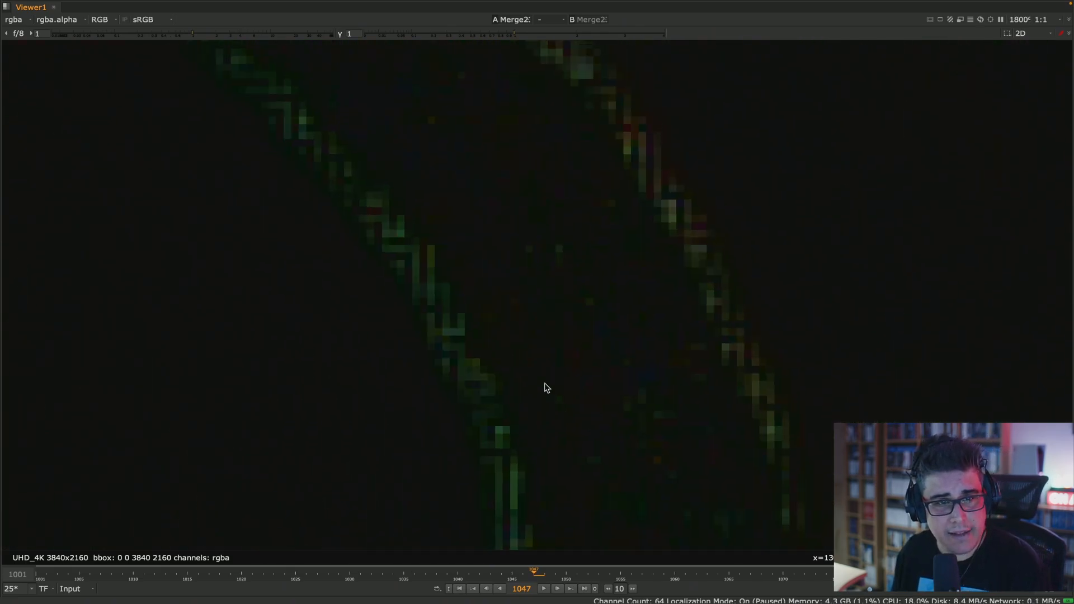
pyautogui.moveTo(552, 297); pyautogui.dragTo(681, 189, button='middle')
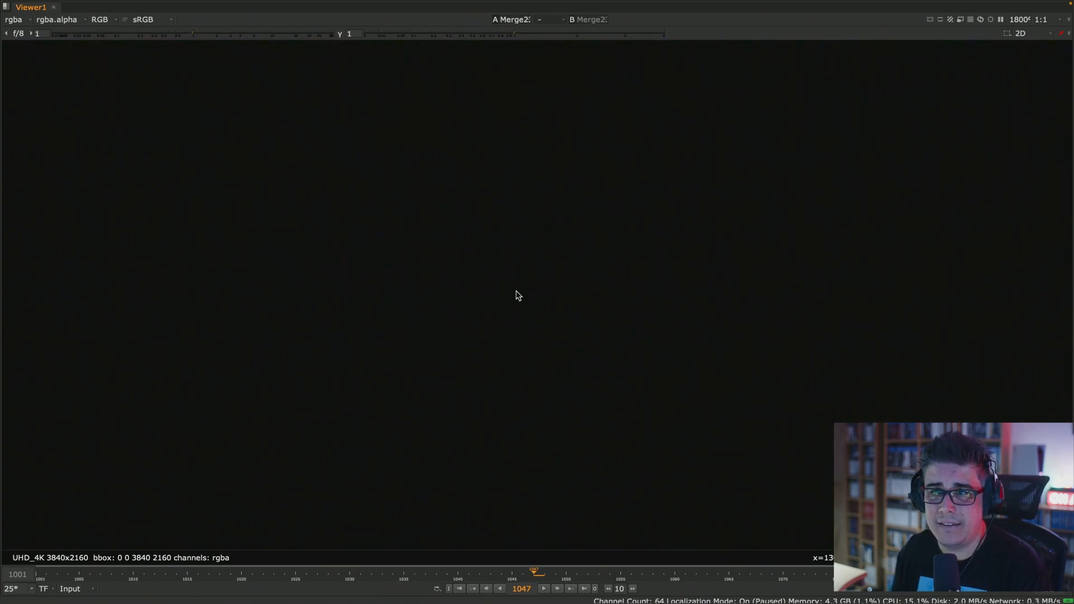
pyautogui.scroll(-12, 542, 294)
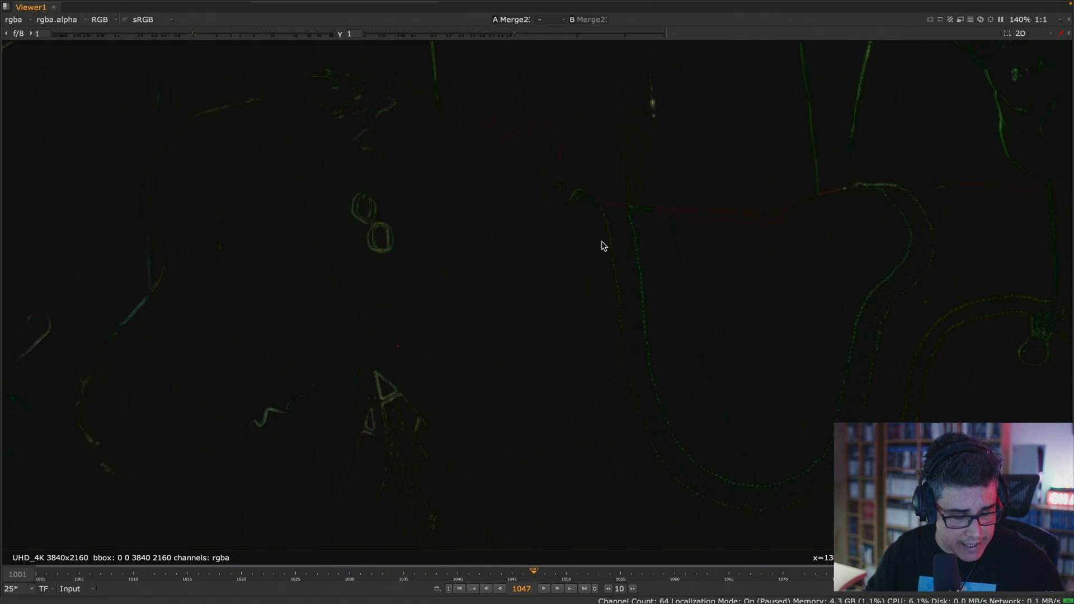
pyautogui.press('space')
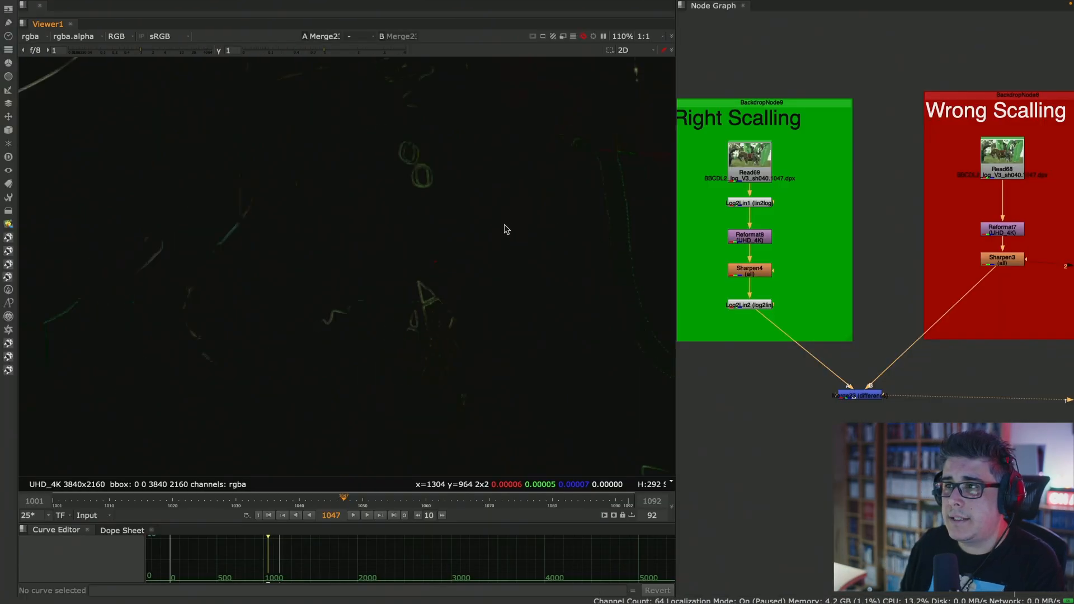
# - Find the "Correct no double filtering" setup in the node graph and view its Read56 render
pyautogui.scroll(-1, 506, 228)
pyautogui.moveTo(1066, 263); pyautogui.dragTo(650, 273, button='middle')
pyautogui.moveTo(904, 258); pyautogui.dragTo(728, 273, button='middle')
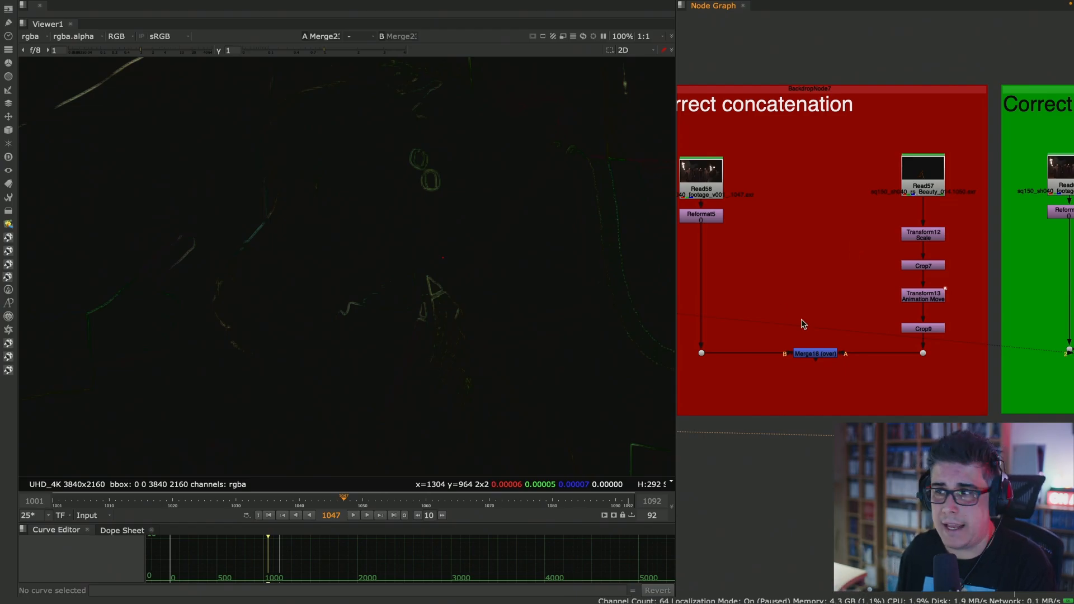
pyautogui.moveTo(874, 309); pyautogui.dragTo(731, 304, button='middle')
pyautogui.moveTo(914, 294); pyautogui.dragTo(788, 282, button='middle')
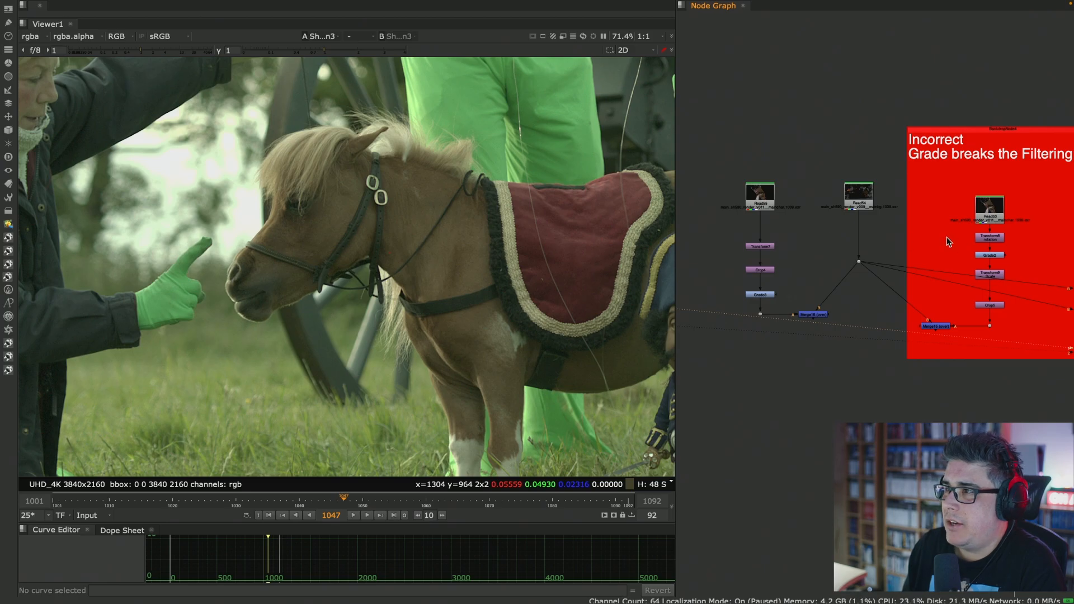
pyautogui.hscroll(5, 952, 235)
pyautogui.hscroll(3, 948, 220)
pyautogui.click(876, 197)
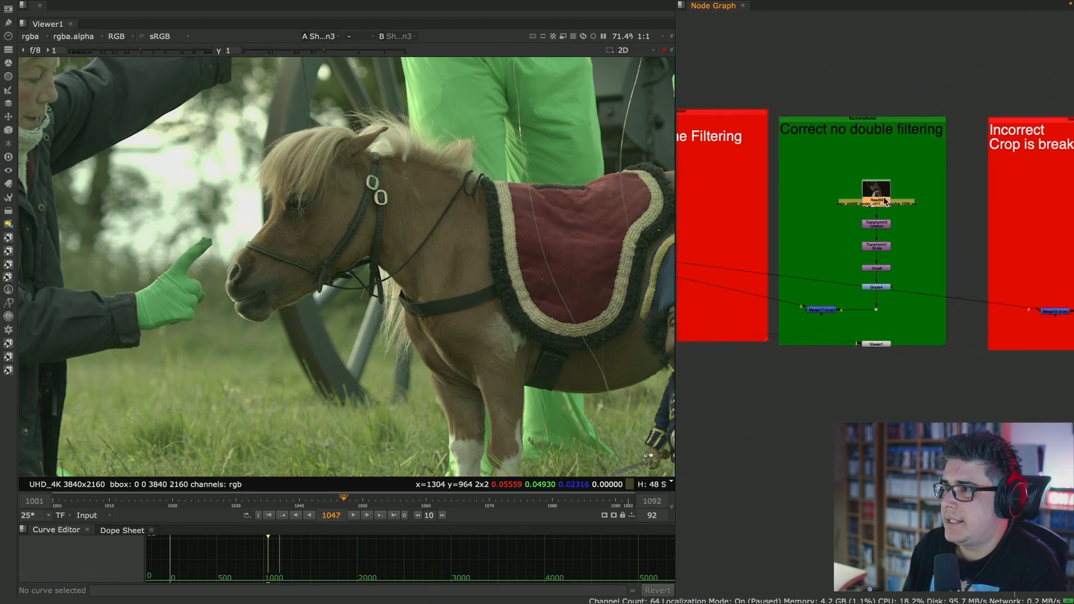
pyautogui.press('1')
pyautogui.scroll(5, 434, 262)
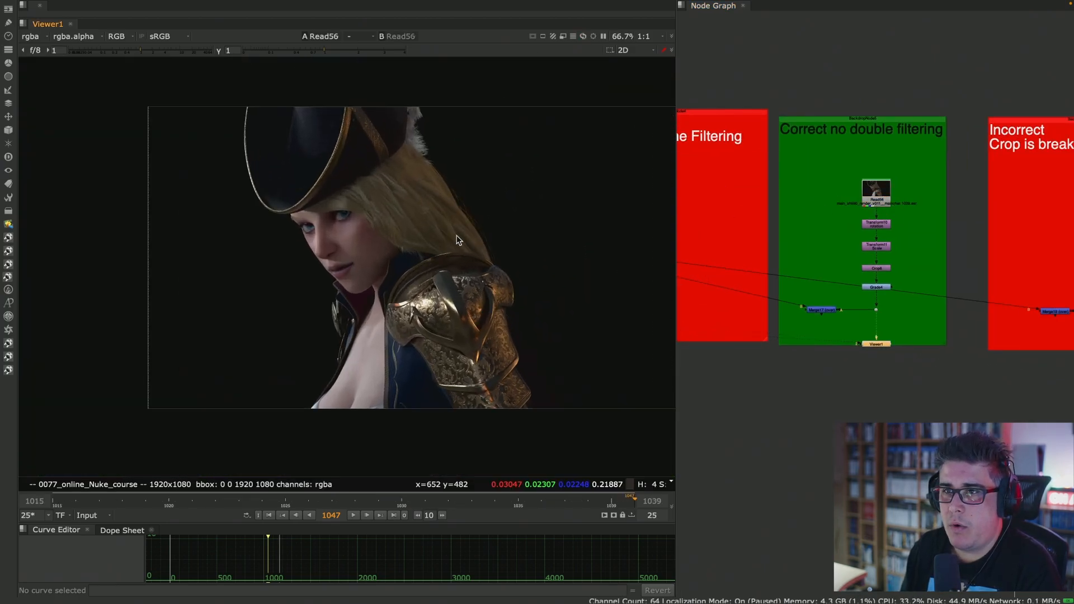
pyautogui.scroll(5, 905, 208)
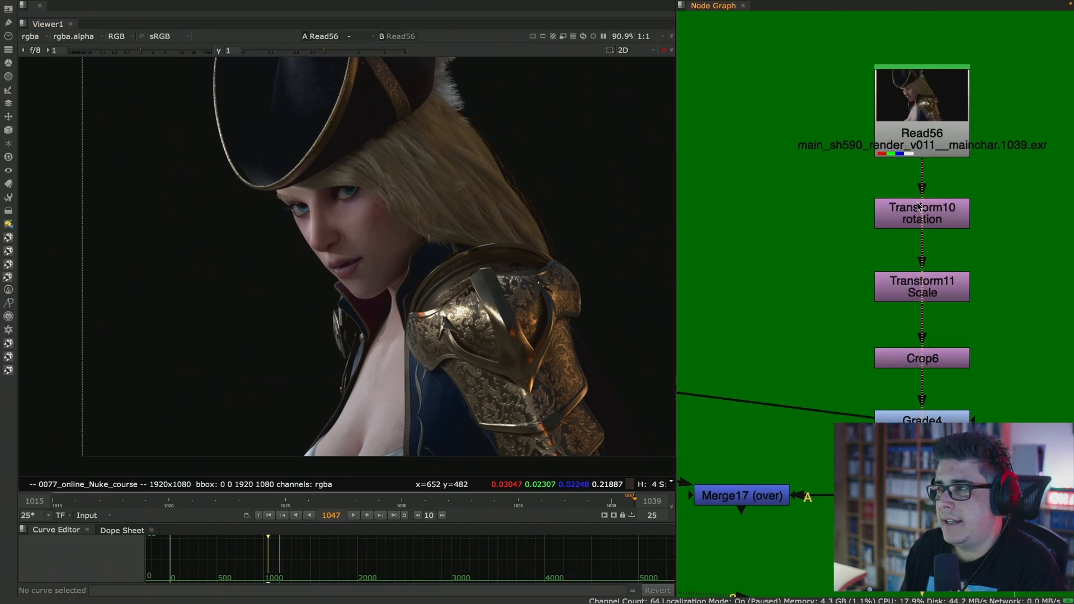
# - View the Transform10 rotation, Transform11 scale, Crop6 and Grade4 stages of the chain one after another
pyautogui.click(945, 208)
pyautogui.press('1')
pyautogui.click(951, 282)
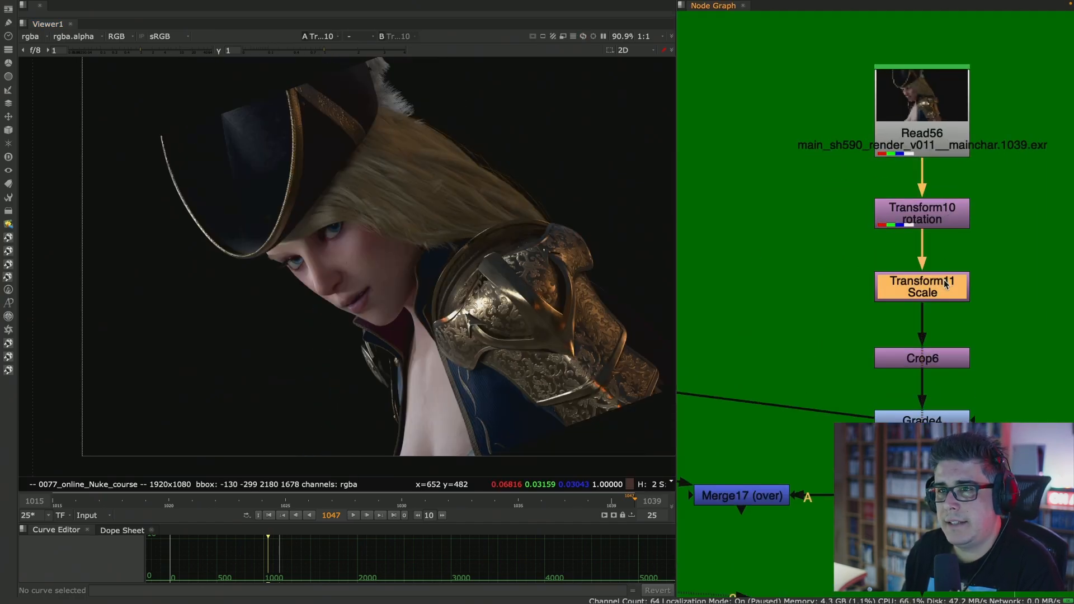
pyautogui.press('1')
pyautogui.click(939, 419)
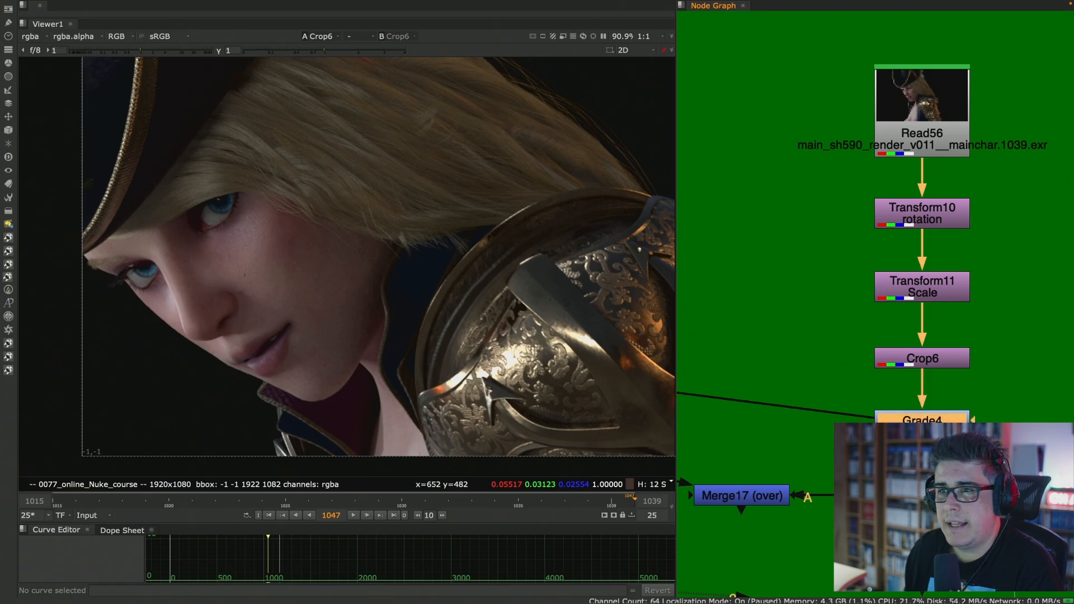
pyautogui.press('1')
pyautogui.scroll(-3, 446, 240)
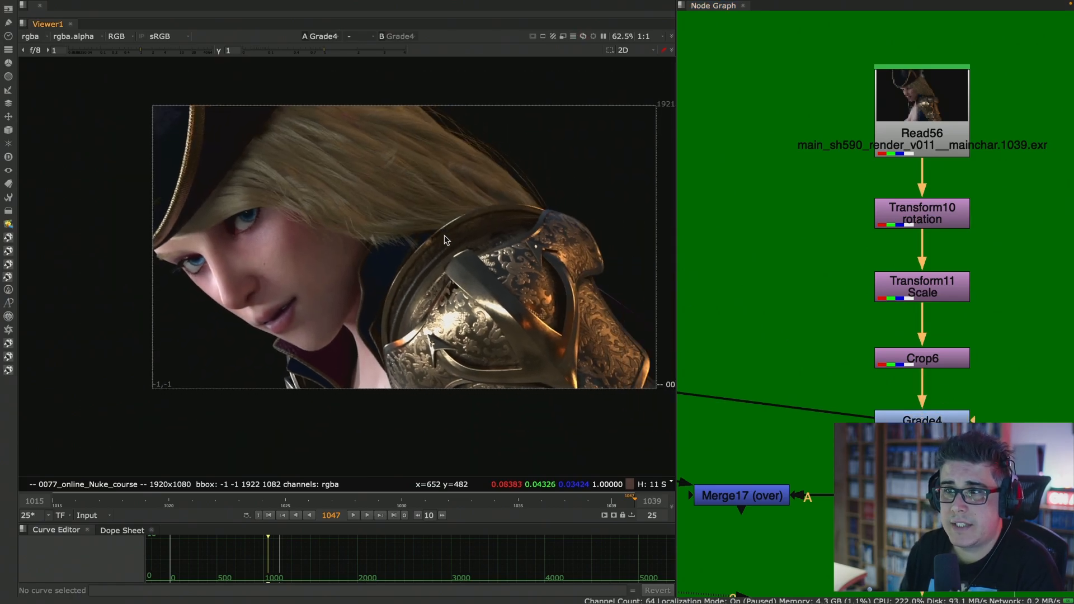
# - Select the Transform10, Transform11 and Crop6 nodes together in the "Correct no double filtering" setup
pyautogui.moveTo(997, 216); pyautogui.dragTo(997, 176, button='middle')
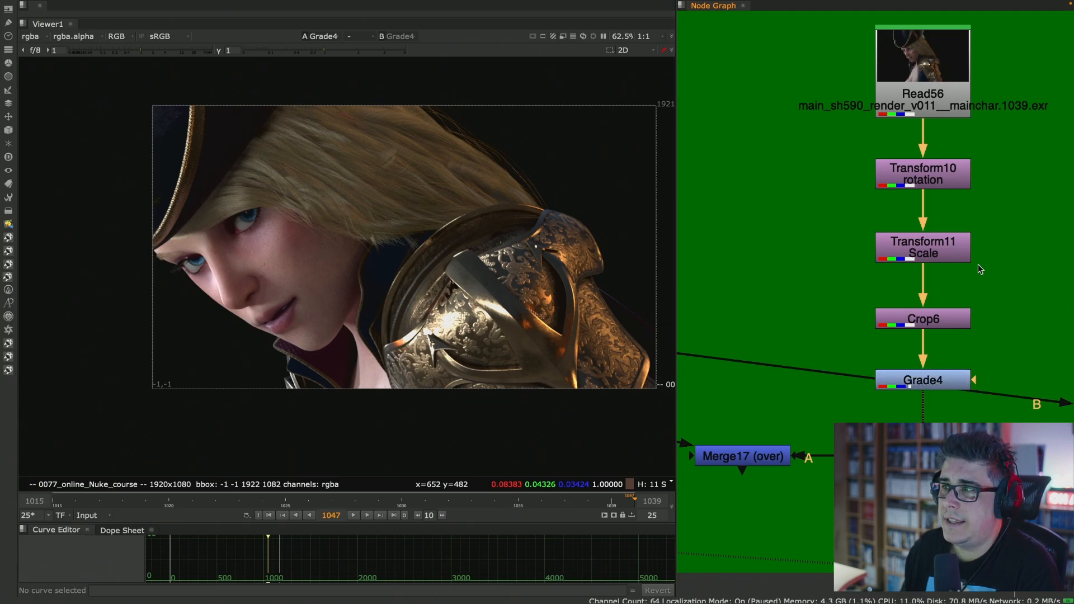
pyautogui.scroll(-5, 985, 230)
pyautogui.moveTo(990, 229); pyautogui.dragTo(773, 244, button='middle')
pyautogui.moveTo(902, 225); pyautogui.dragTo(849, 229, button='middle')
pyautogui.moveTo(770, 230); pyautogui.dragTo(936, 221, button='middle')
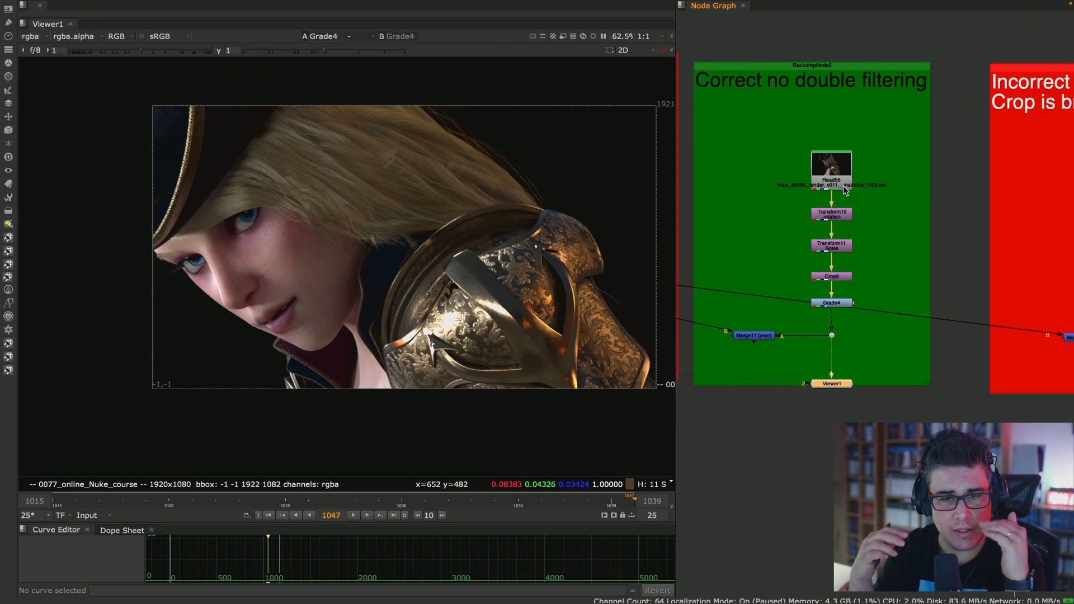
pyautogui.scroll(5, 873, 226)
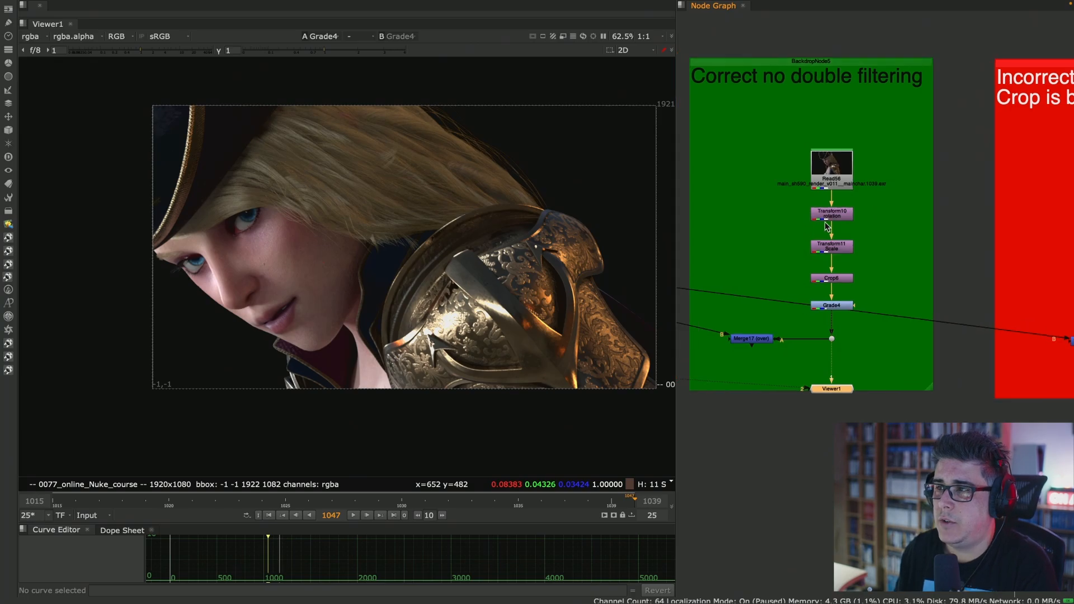
pyautogui.moveTo(761, 151); pyautogui.dragTo(954, 432)
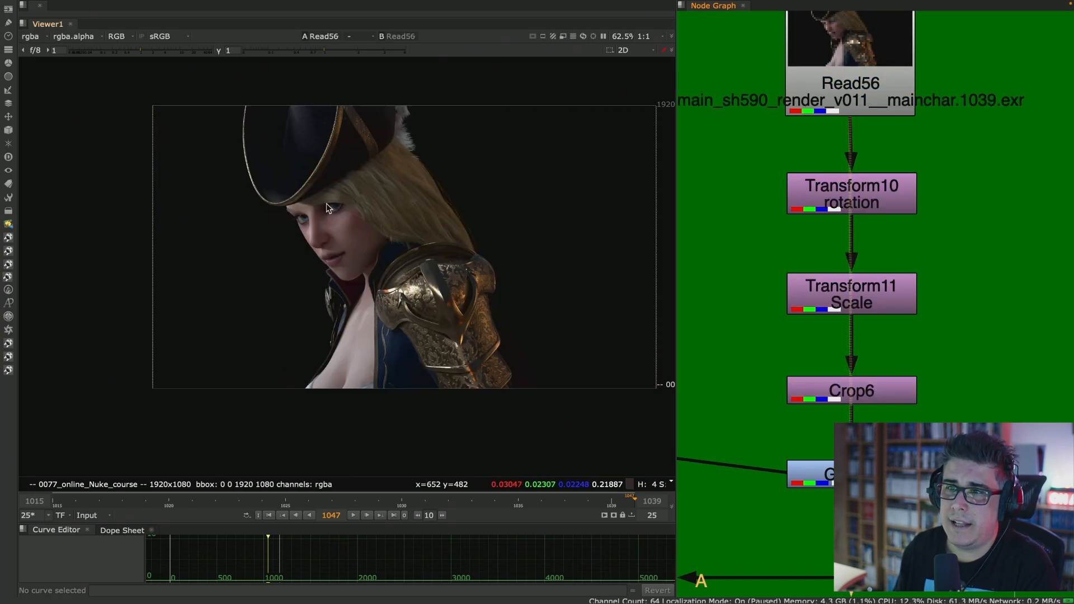
# - View the original Read56 render and the Crop6 output, and inspect the character's nose and mouth up close
pyautogui.scroll(4, 350, 226)
pyautogui.scroll(1, 350, 223)
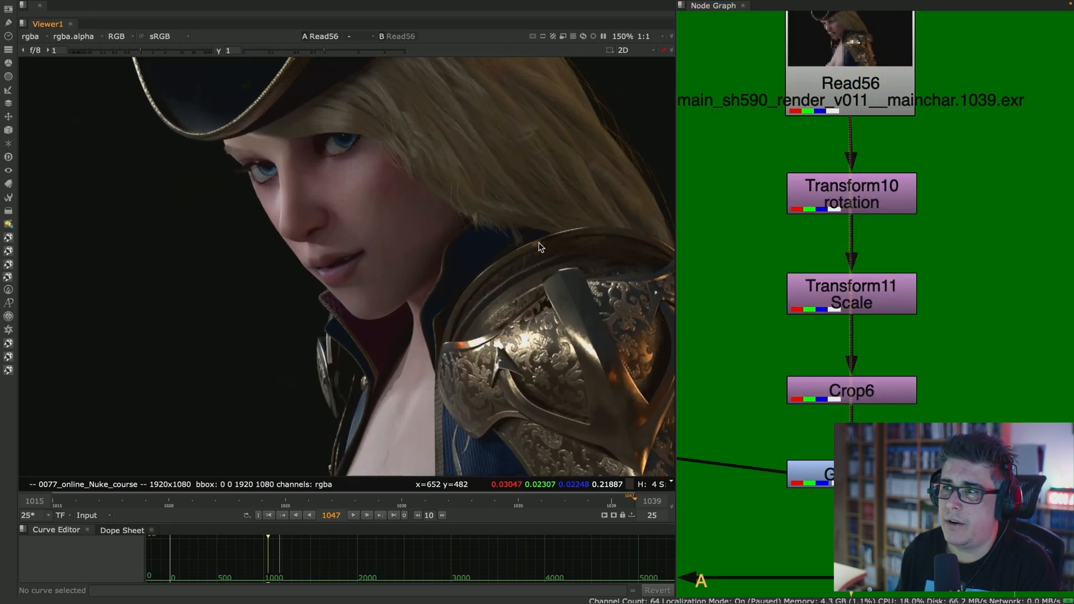
pyautogui.click(866, 401)
pyautogui.press('1')
pyautogui.click(716, 360)
pyautogui.scroll(3, 276, 322)
pyautogui.scroll(3, 305, 261)
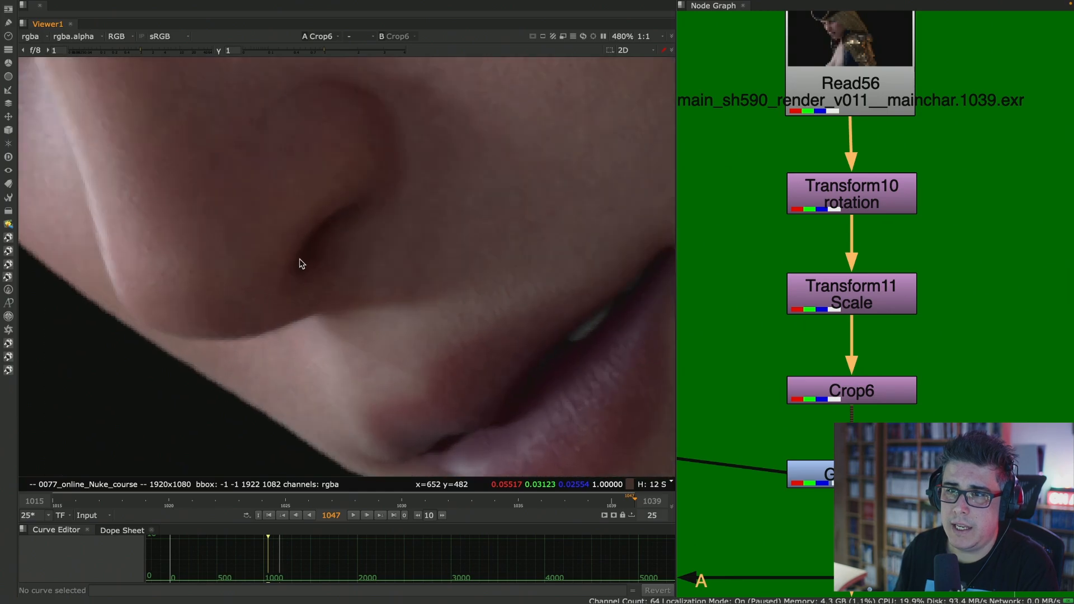
# - Raise the viewer gain to about 2.7 to check the face edges, and reset it to 1
pyautogui.moveTo(326, 51); pyautogui.dragTo(355, 51)
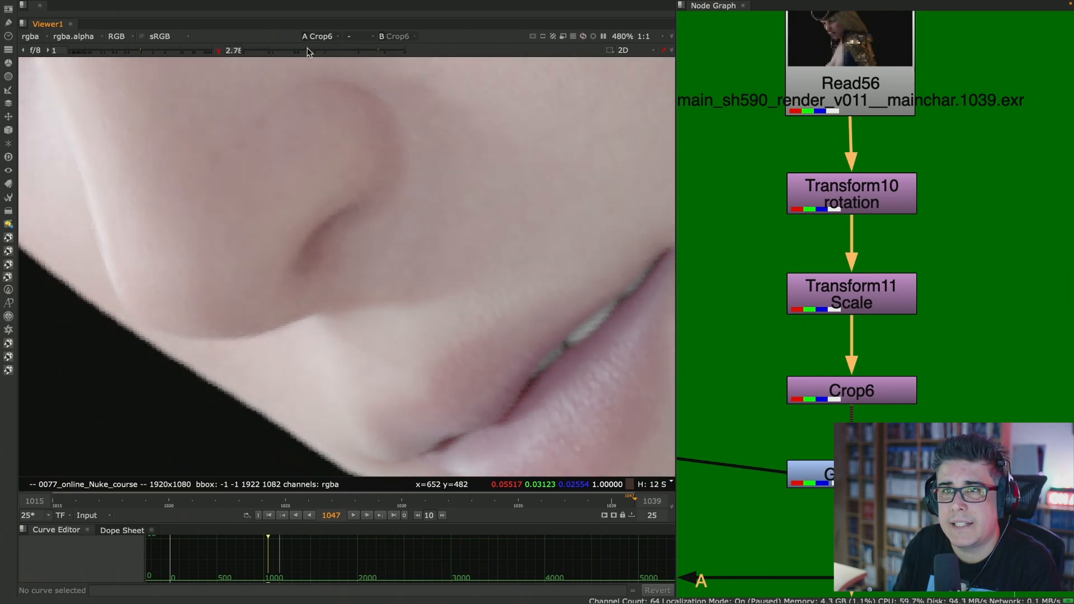
pyautogui.click(220, 51)
pyautogui.scroll(-3, 479, 209)
pyautogui.scroll(-4, 448, 224)
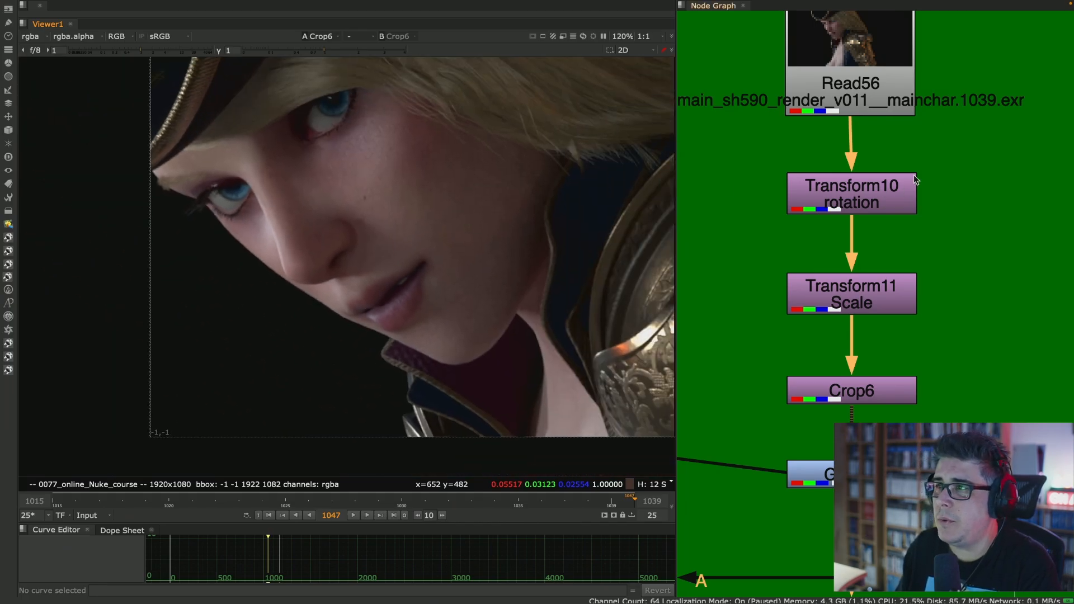
# - Move Read56 higher and insert a Log2Lin node set to lin2log midway between it and Transform10
pyautogui.scroll(3, 890, 123)
pyautogui.click(896, 115)
pyautogui.moveTo(895, 115); pyautogui.dragTo(891, 95)
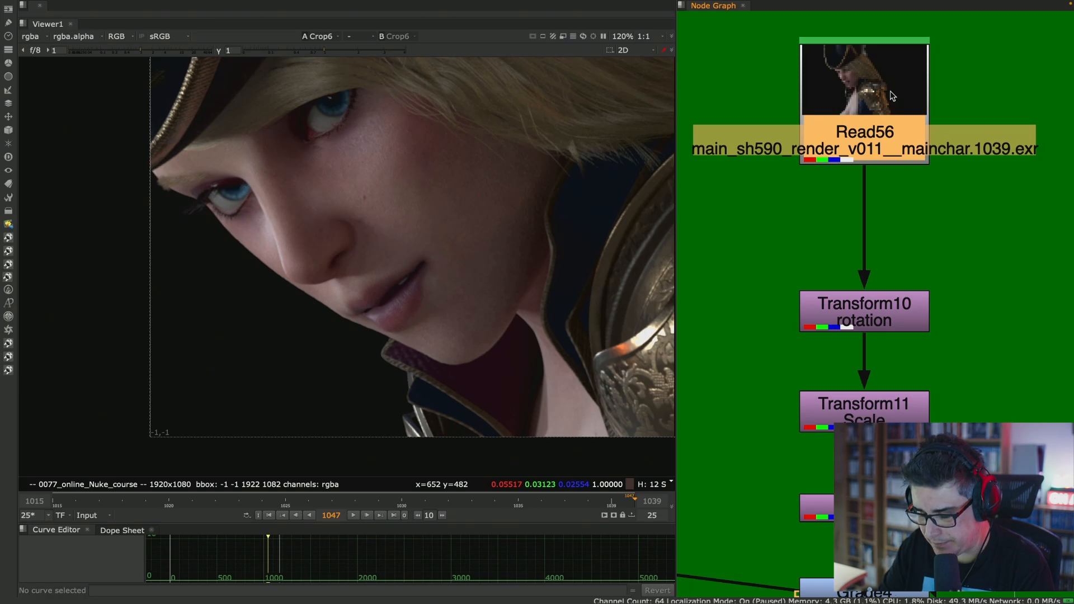
pyautogui.press('Tab')
pyautogui.write('log')
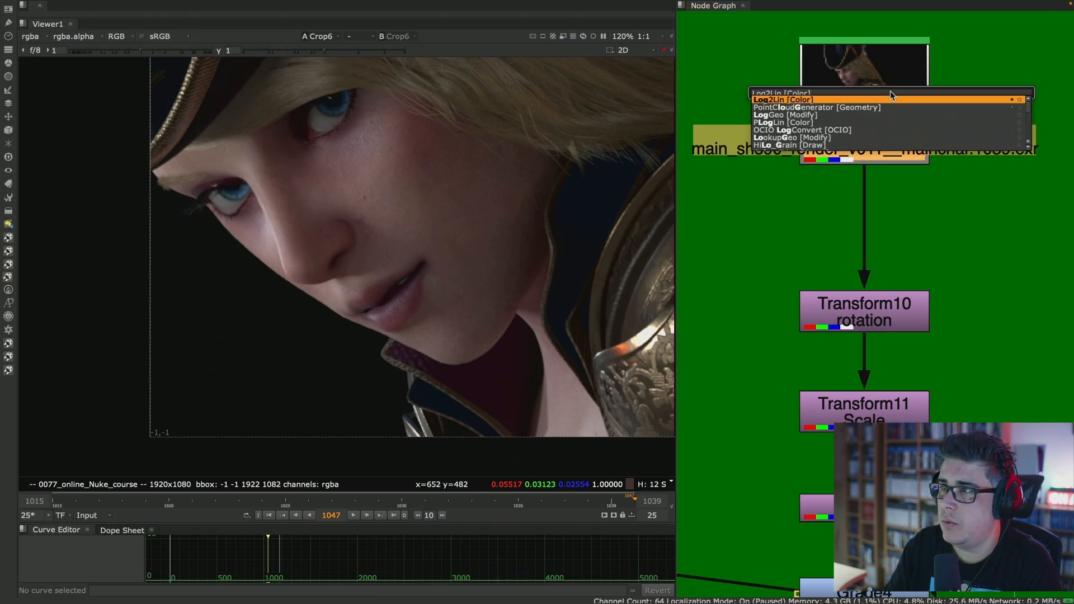
pyautogui.press('Return')
pyautogui.click(573, 173)
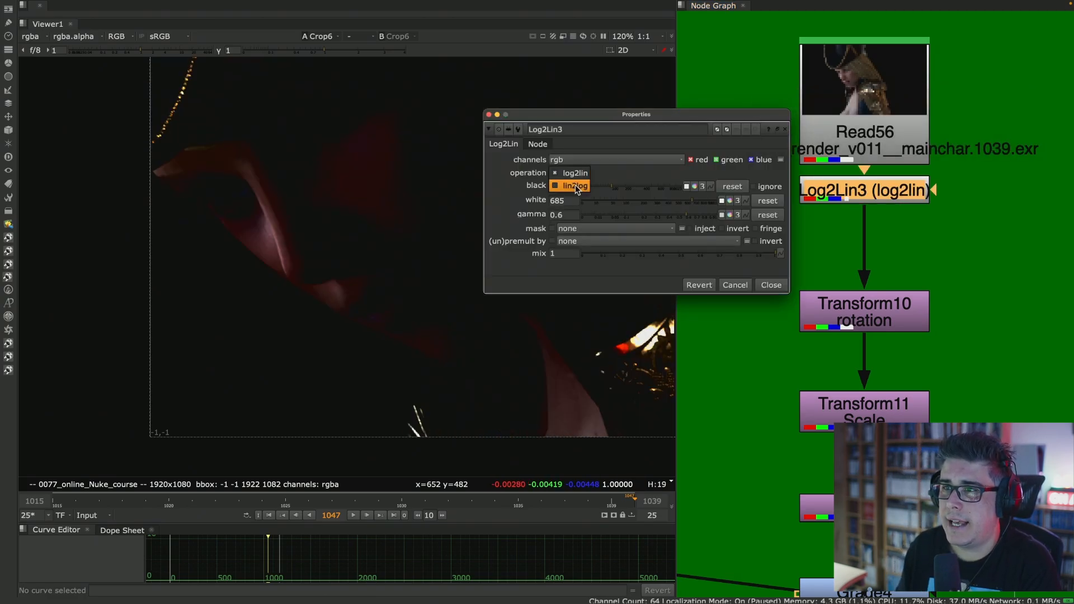
pyautogui.click(575, 185)
pyautogui.click(771, 285)
pyautogui.moveTo(852, 192); pyautogui.dragTo(878, 227)
# - View the Transform10, Transform11 and Crop6 outputs in turn with the log conversion applied
pyautogui.click(878, 302)
pyautogui.press('1')
pyautogui.click(891, 264)
pyautogui.scroll(-4, 456, 278)
pyautogui.moveTo(459, 279); pyautogui.dragTo(385, 286, button='middle')
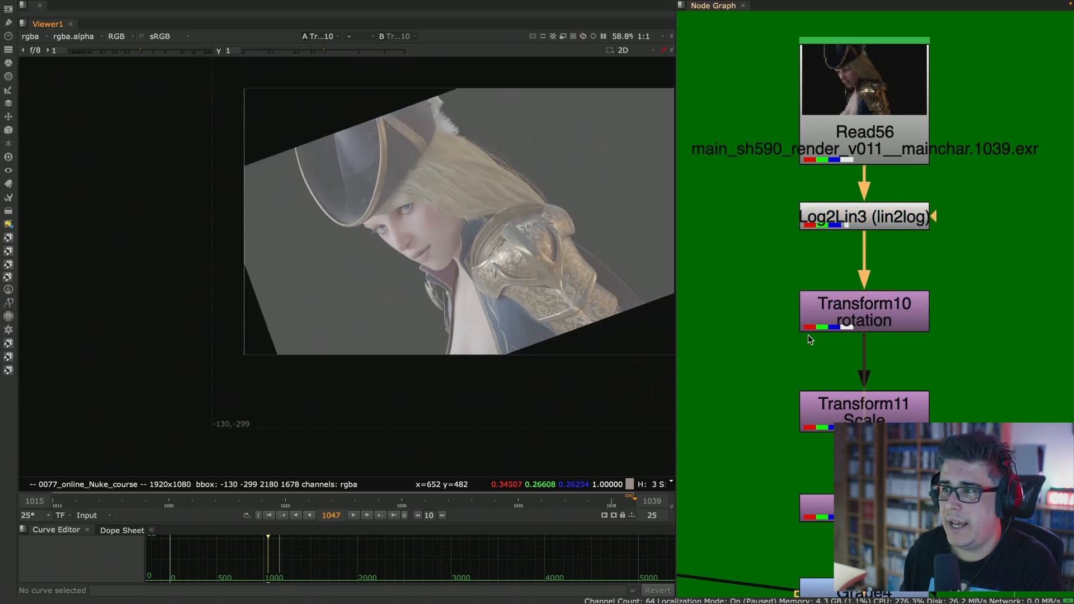
pyautogui.click(882, 408)
pyautogui.press('1')
pyautogui.click(954, 360)
pyautogui.moveTo(954, 360); pyautogui.dragTo(947, 212, button='middle')
pyautogui.click(904, 356)
pyautogui.press('1')
pyautogui.click(908, 380)
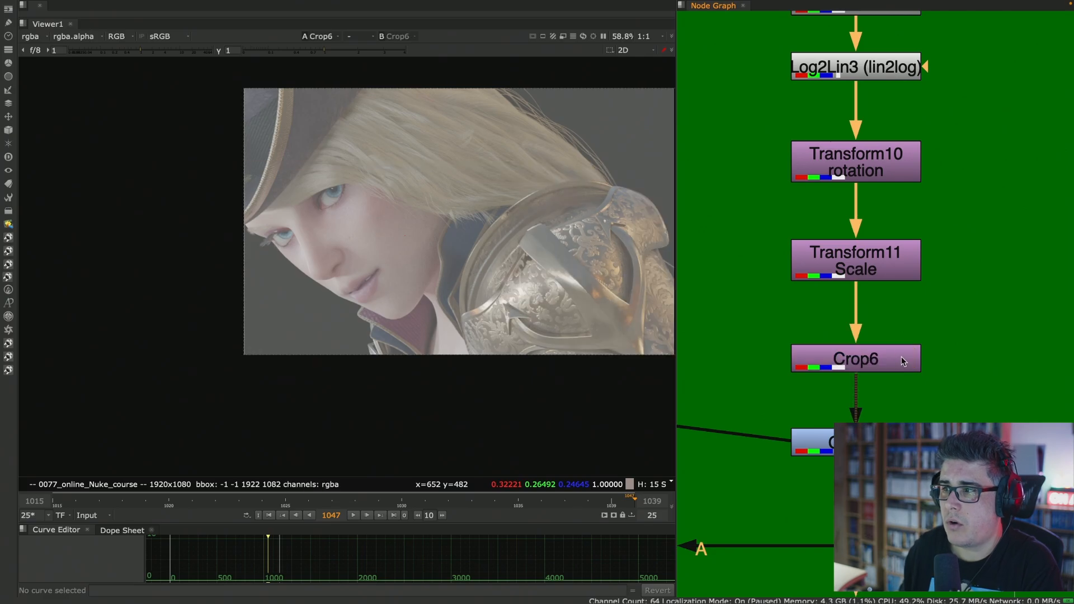
# - Move Crop6 closer to Transform11 and paste a copy of Log2Lin3 after it with the operation set to log2lin
pyautogui.moveTo(904, 357); pyautogui.dragTo(903, 322)
pyautogui.moveTo(938, 113); pyautogui.dragTo(933, 175, button='middle')
pyautogui.click(895, 134)
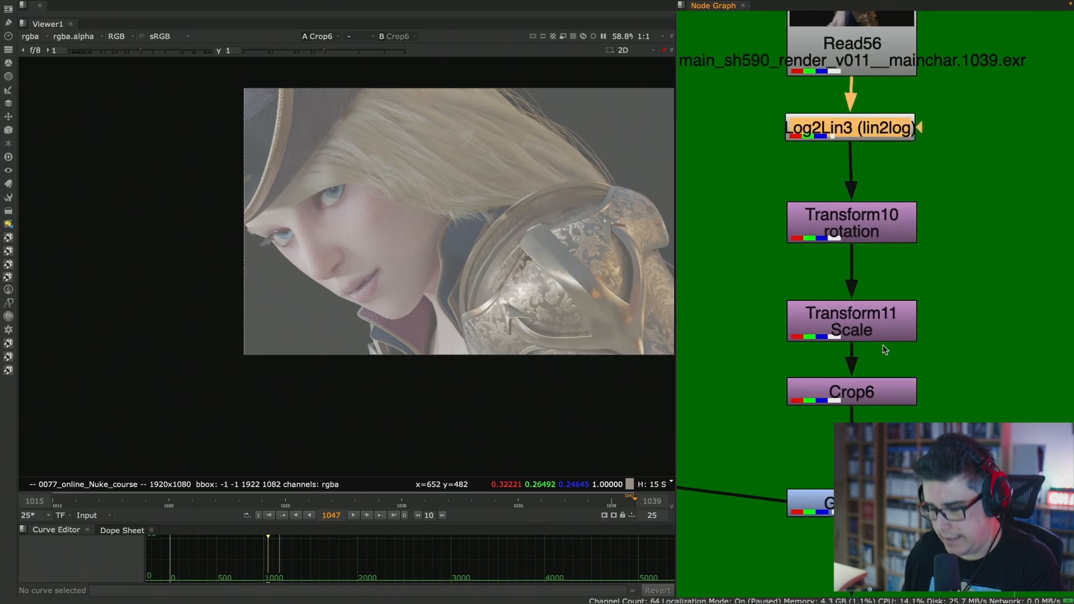
pyautogui.click(876, 386)
pyautogui.hotkey('ctrl', 'v')
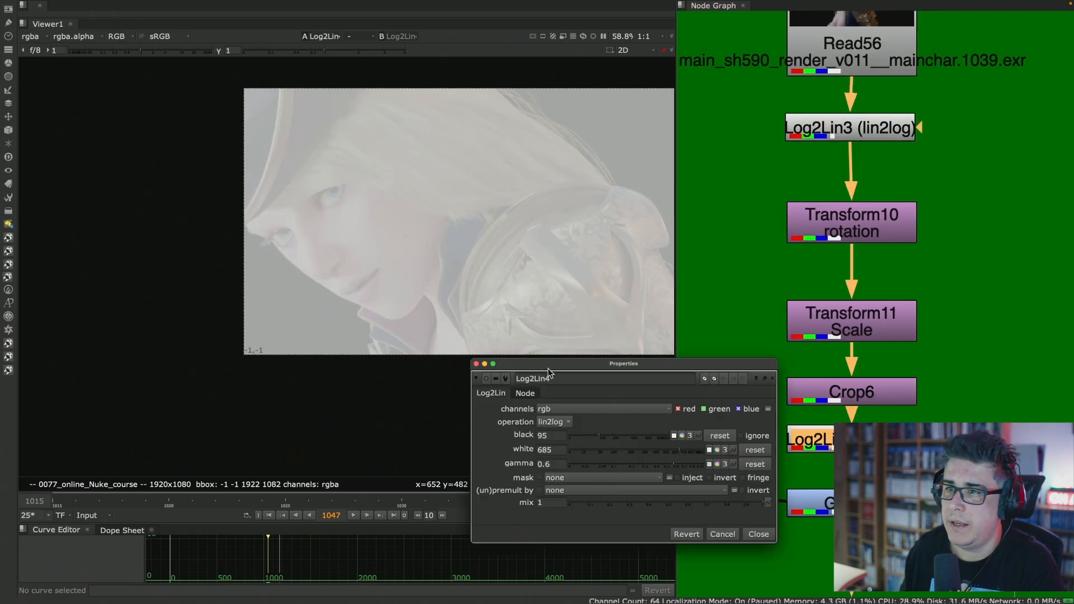
pyautogui.click(550, 424)
pyautogui.click(553, 409)
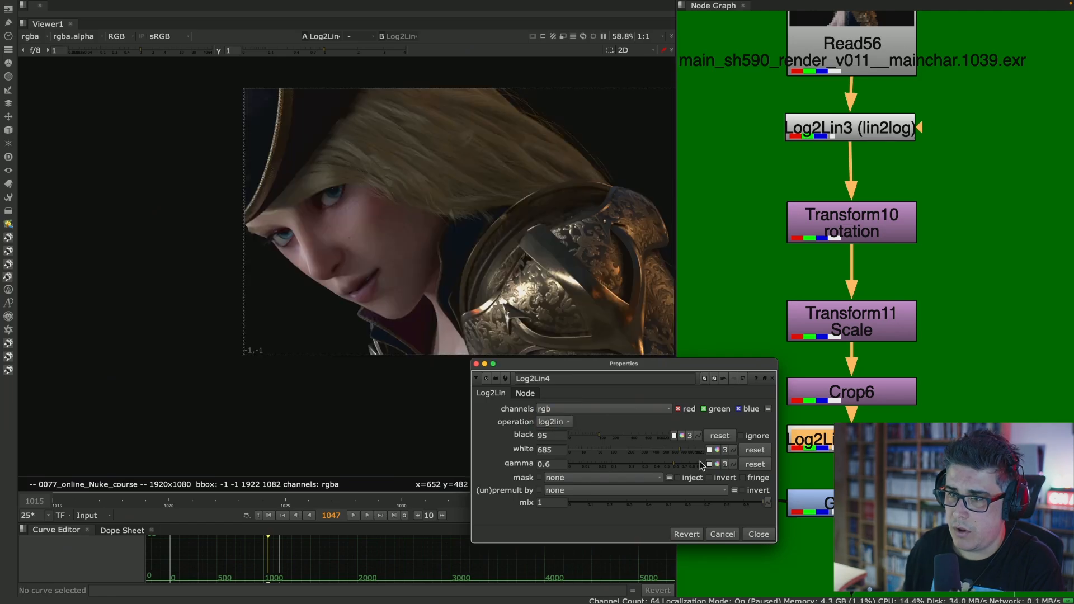
pyautogui.click(761, 534)
# - Straighten Log2Lin3 in the chain and inspect the character's face up close in the Log2Lin4 output
pyautogui.click(880, 134)
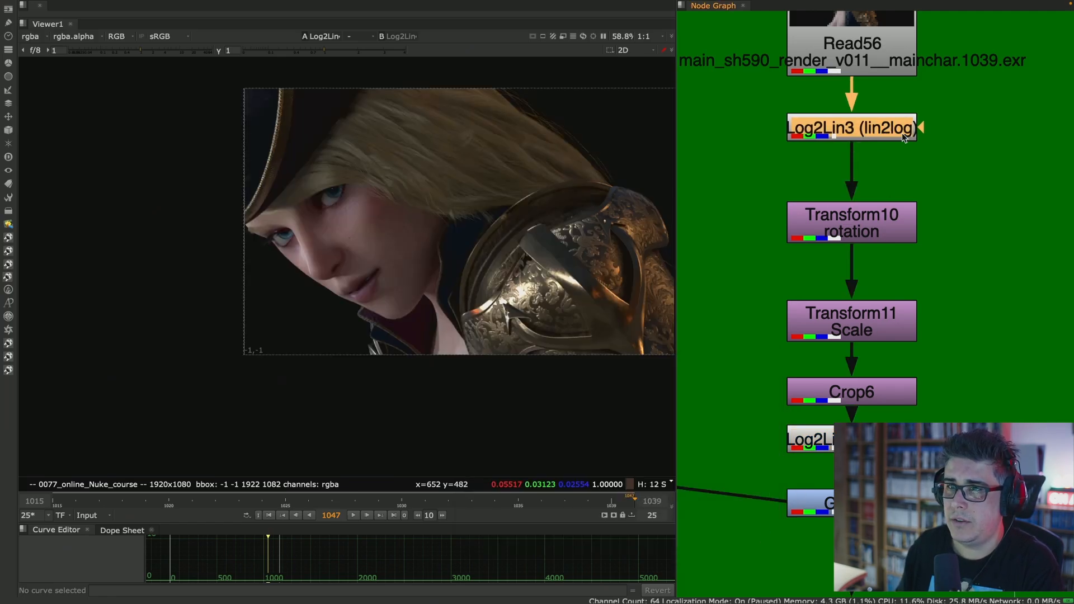
pyautogui.moveTo(901, 379); pyautogui.dragTo(908, 326, button='middle')
pyautogui.click(871, 388)
pyautogui.click(877, 358)
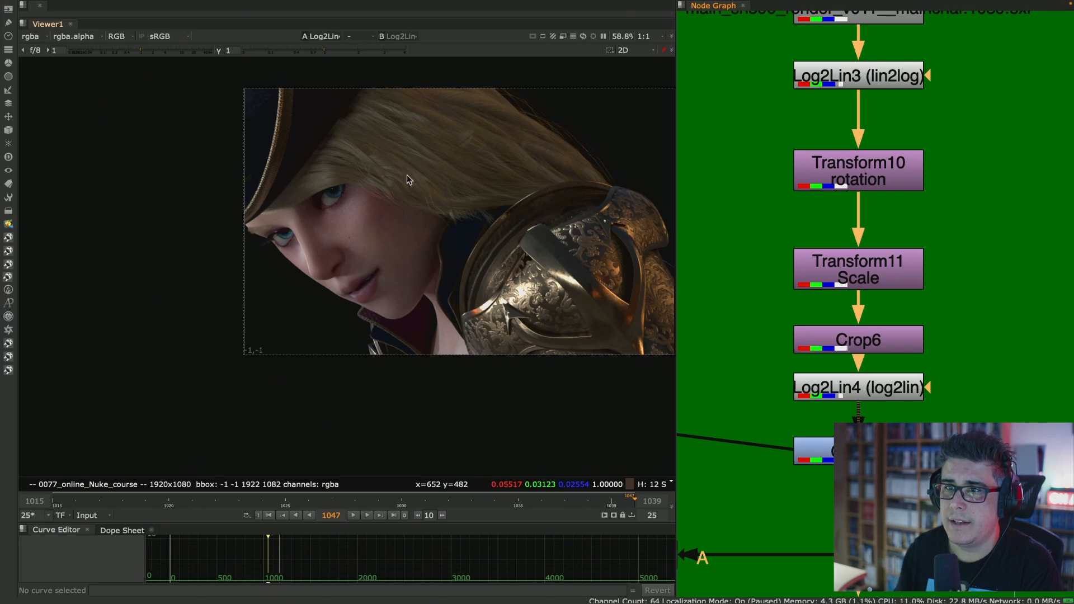
pyautogui.scroll(5, 343, 220)
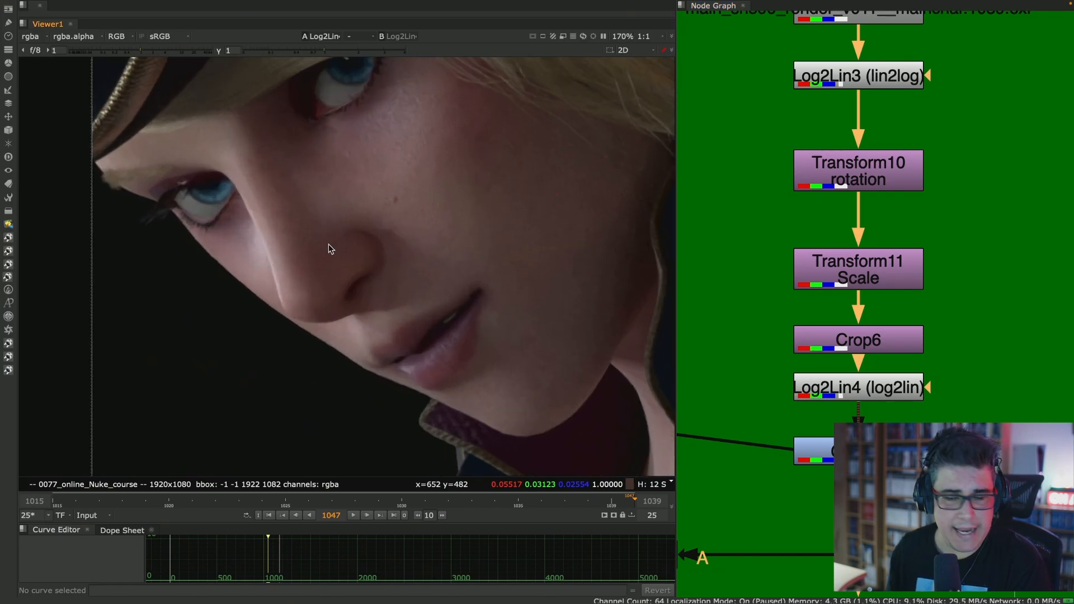
# - Set Transform11's filter to Lanczos6 to match Transform10, and close the properties of both transforms
pyautogui.doubleClick(900, 174)
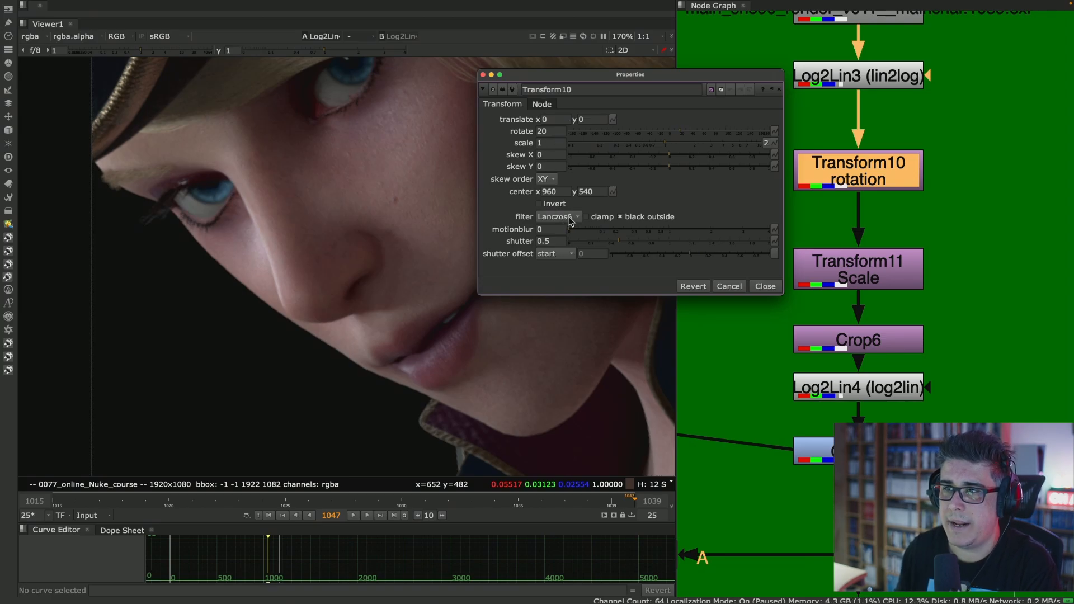
pyautogui.click(569, 218)
pyautogui.click(592, 218)
pyautogui.doubleClick(879, 275)
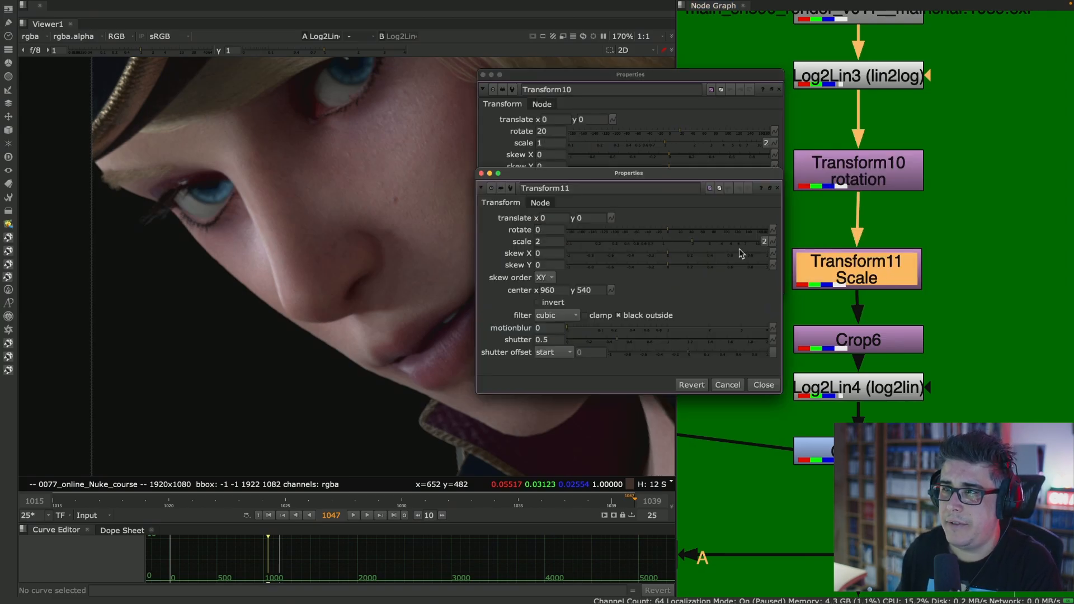
pyautogui.click(567, 318)
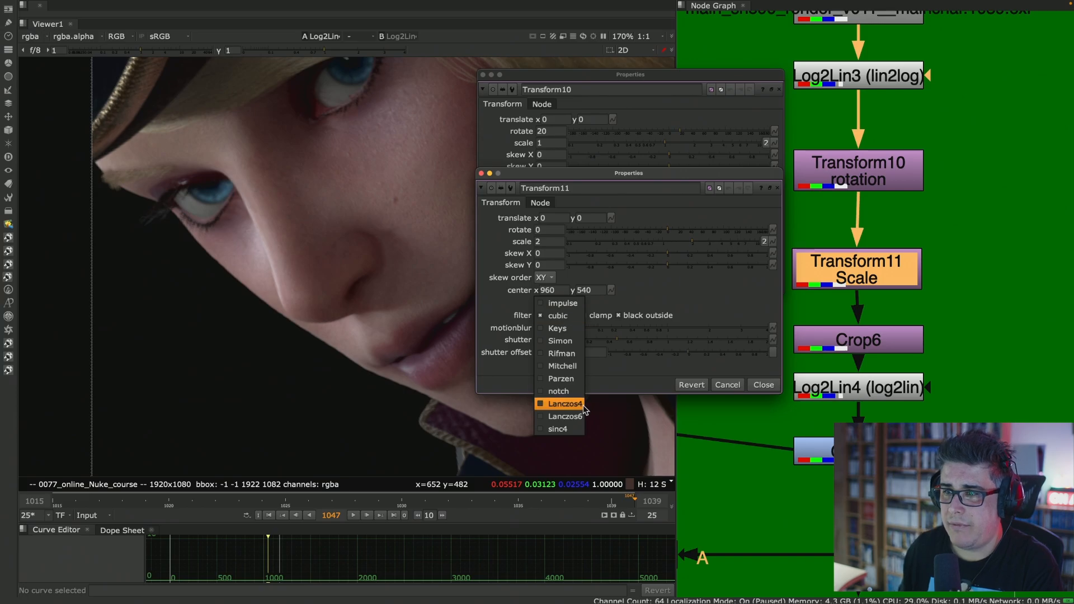
pyautogui.click(560, 415)
pyautogui.doubleClick(880, 188)
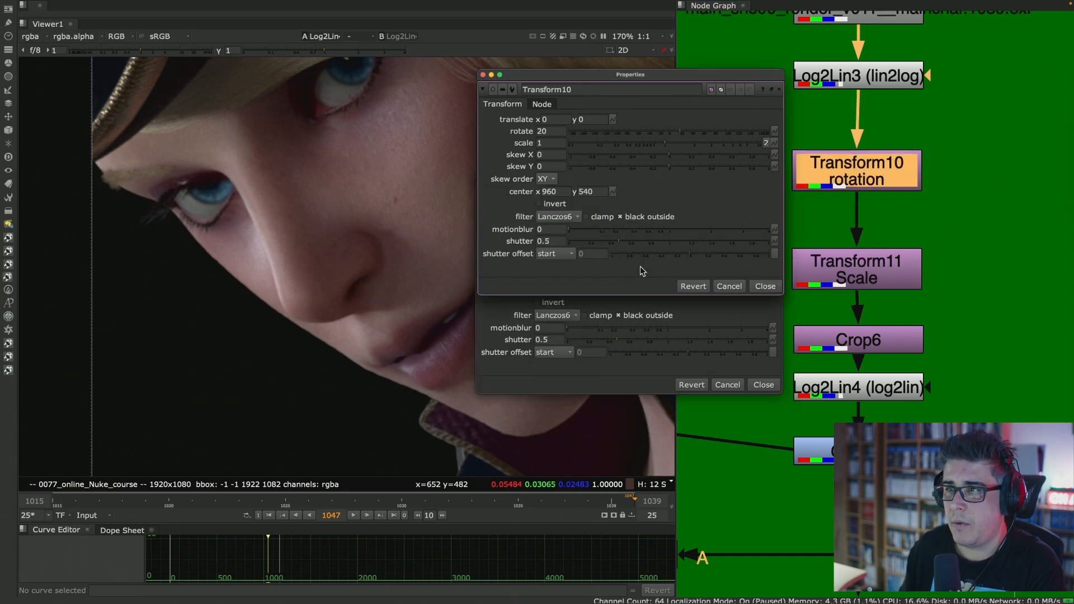
pyautogui.click(777, 287)
pyautogui.click(890, 343)
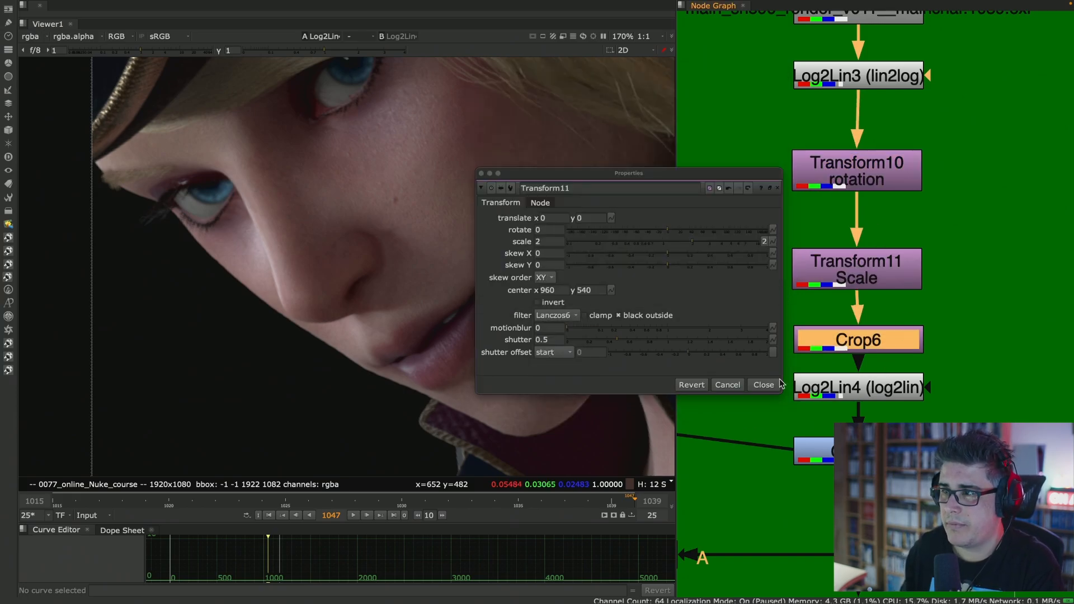
pyautogui.click(759, 385)
# - Move Transform10 and Transform11 slightly higher and line them up vertically in the chain
pyautogui.moveTo(885, 169); pyautogui.dragTo(887, 165)
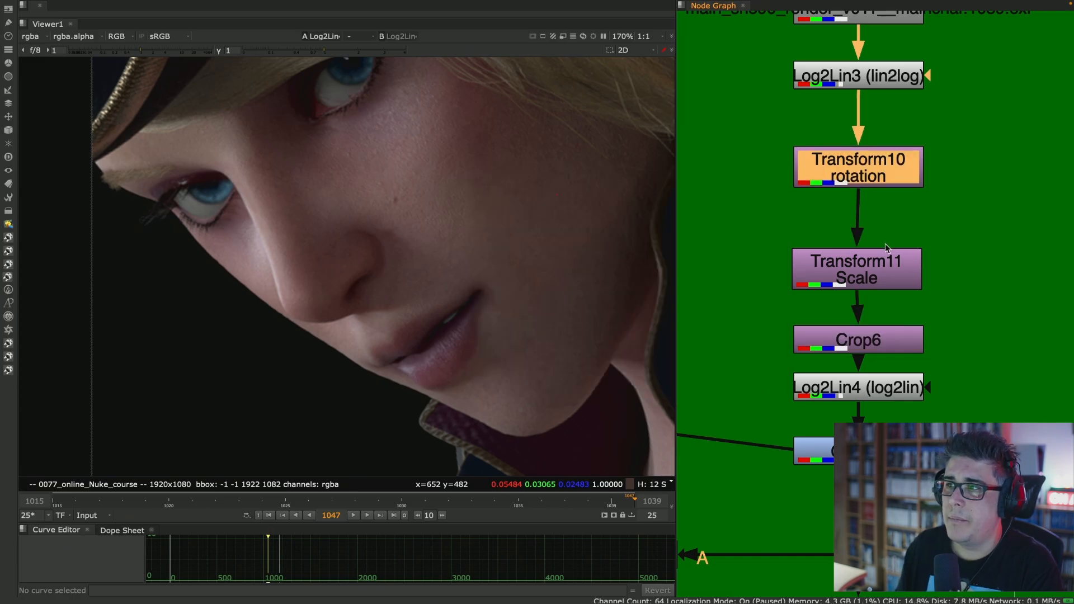
pyautogui.moveTo(883, 266); pyautogui.dragTo(884, 251)
pyautogui.moveTo(890, 178); pyautogui.dragTo(891, 169)
pyautogui.moveTo(886, 253); pyautogui.dragTo(875, 256)
pyautogui.click(879, 166)
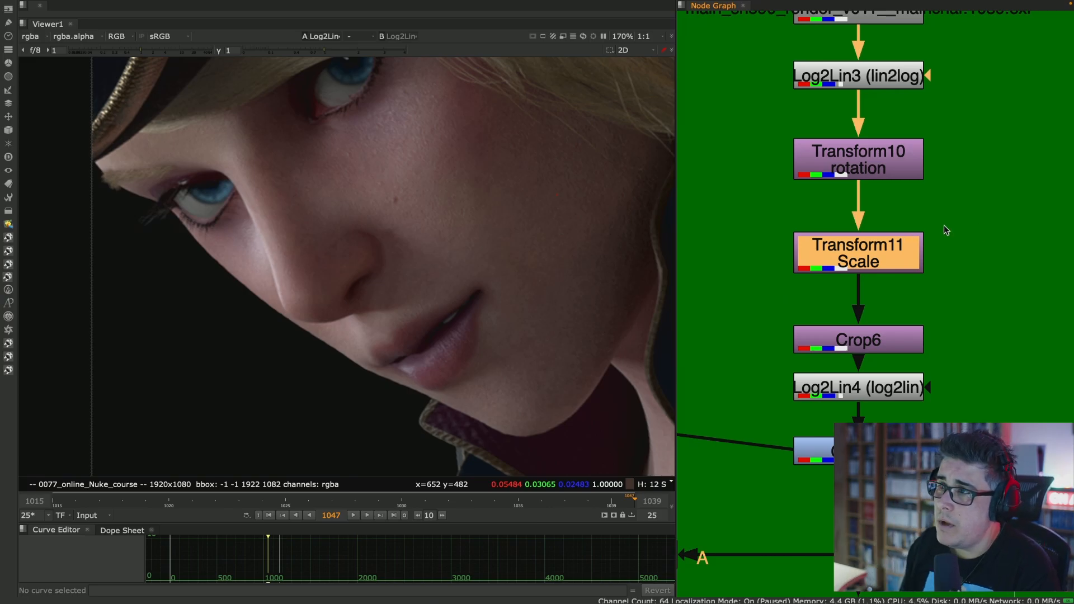
# - View the Read53 and Transform8 outputs in the red Incorrect example where the grade breaks the filtering
pyautogui.scroll(-5, 929, 231)
pyautogui.moveTo(824, 205); pyautogui.dragTo(1066, 264, button='middle')
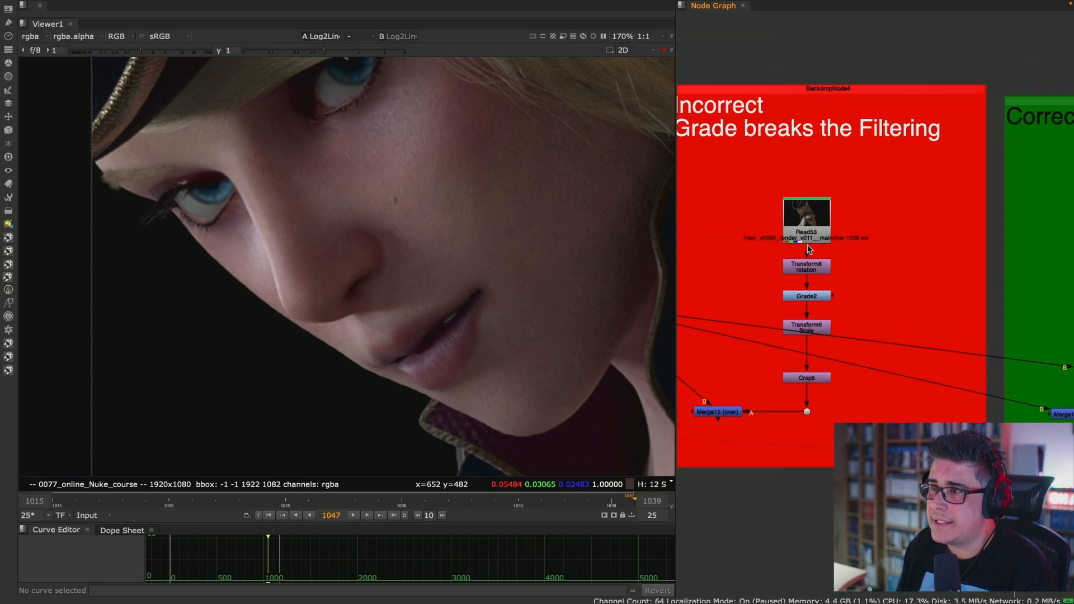
pyautogui.scroll(5, 808, 250)
pyautogui.press('1')
pyautogui.scroll(-3, 422, 244)
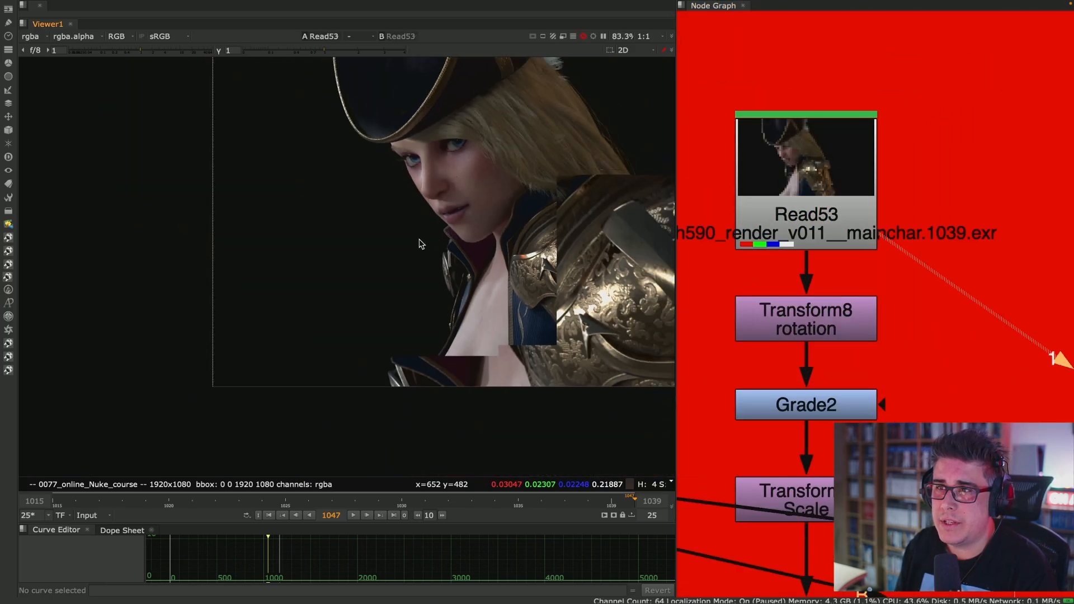
pyautogui.scroll(-1, 424, 242)
pyautogui.click(801, 327)
pyautogui.press('1')
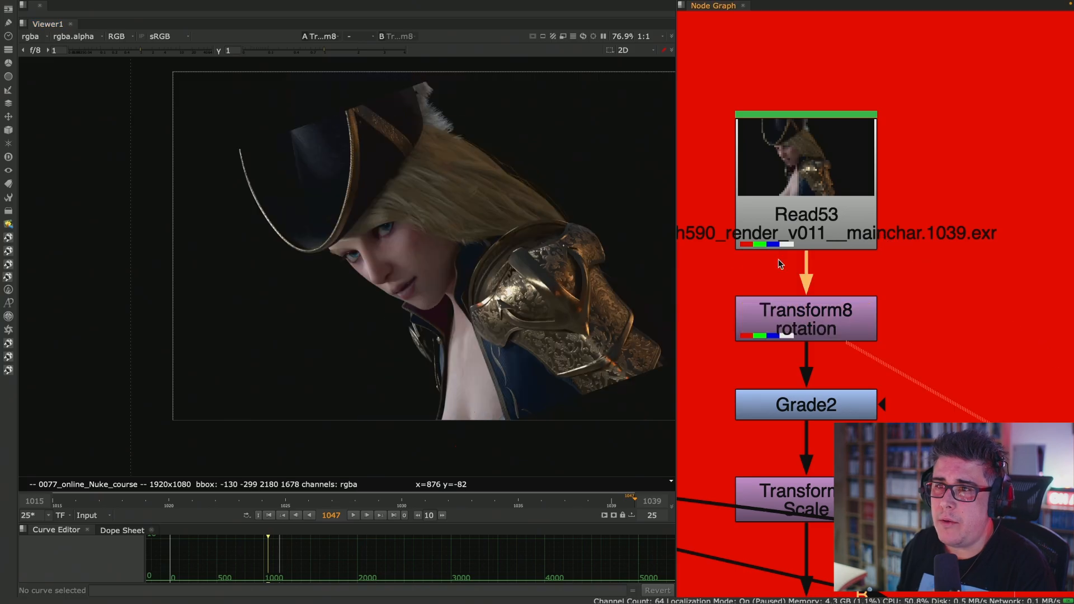
# - View the outputs of Transform9 and Crop5 further down the Incorrect chain
pyautogui.moveTo(847, 495); pyautogui.dragTo(891, 360, button='middle')
pyautogui.click(890, 357)
pyautogui.press('1')
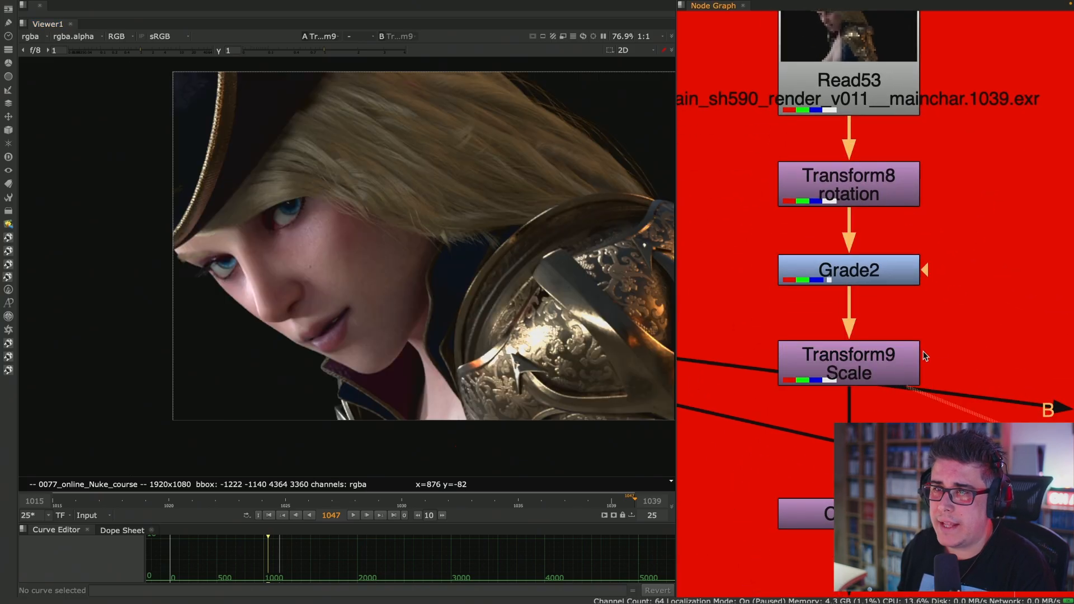
pyautogui.moveTo(959, 332); pyautogui.dragTo(976, 231, button='middle')
pyautogui.click(911, 399)
pyautogui.press('1')
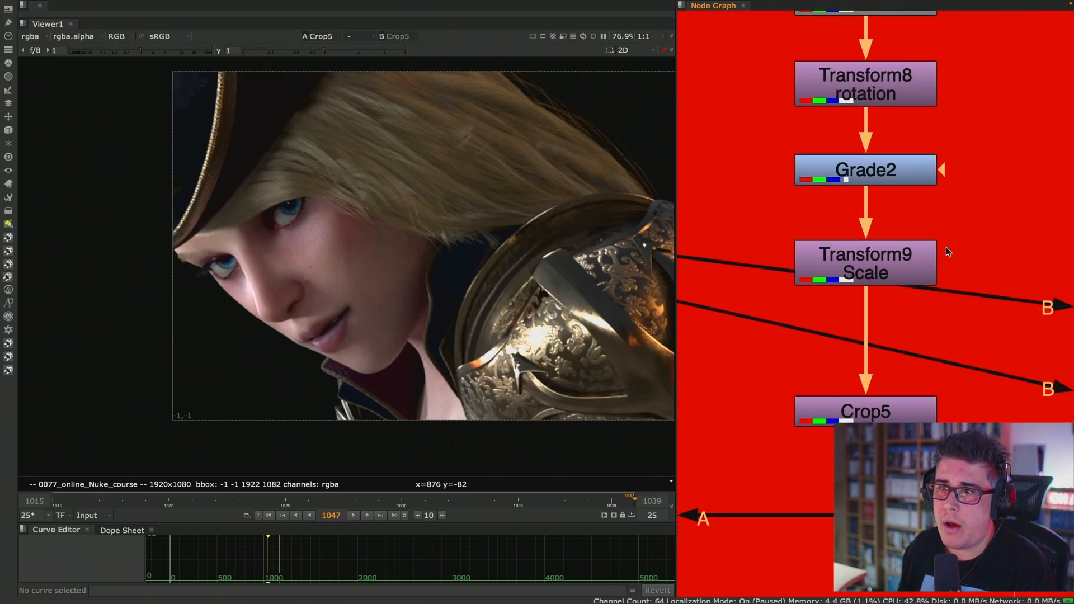
# - Disable and re-enable Grade2 to compare the Crop5 output with and without the grade
pyautogui.click(915, 166)
pyautogui.press('d')
pyautogui.press('d')
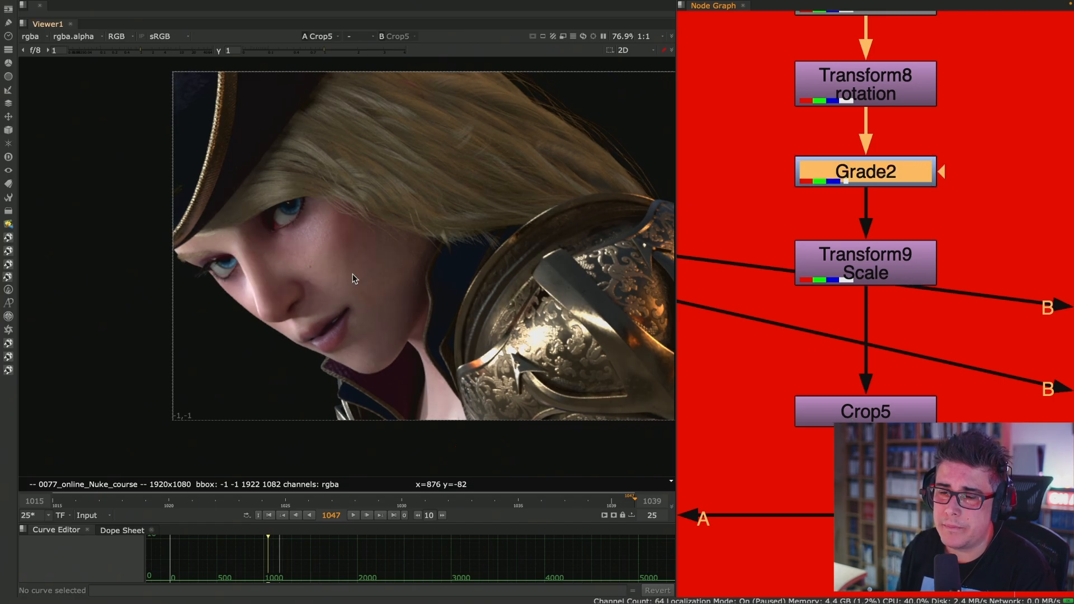
pyautogui.moveTo(1017, 133); pyautogui.dragTo(983, 168, button='middle')
pyautogui.click(983, 168)
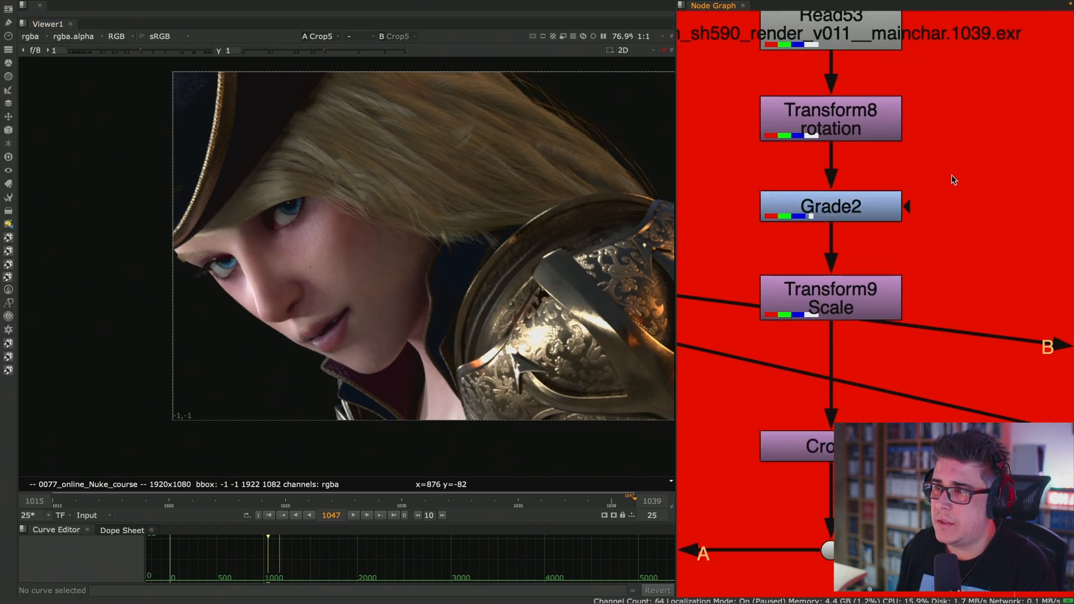
# - Copy the Read53 character render and paste it into an empty area of the node graph
pyautogui.scroll(-10, 952, 179)
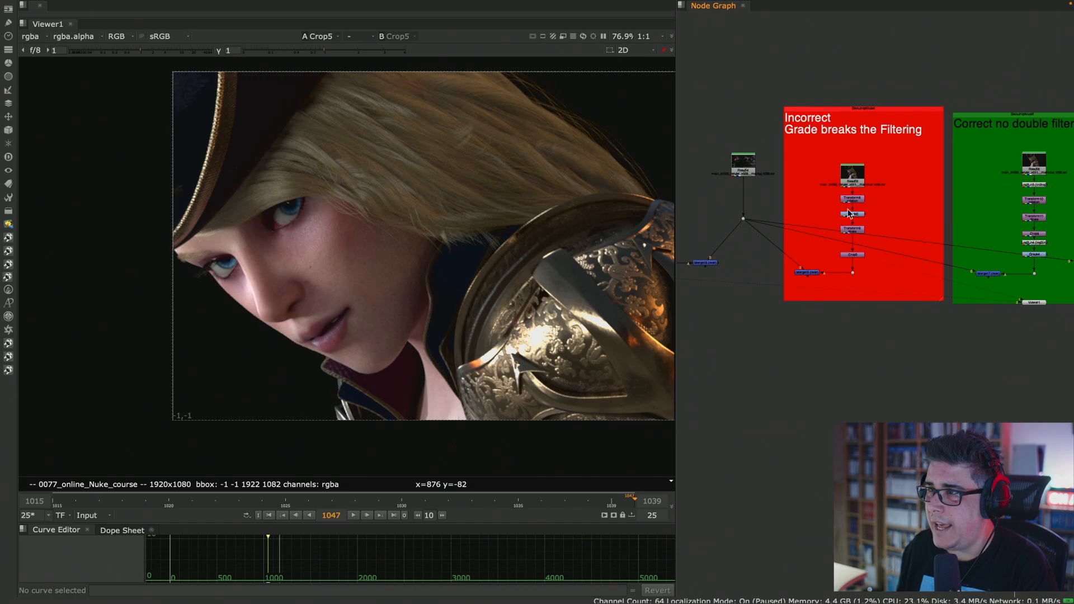
pyautogui.scroll(8, 940, 224)
pyautogui.scroll(2, 907, 171)
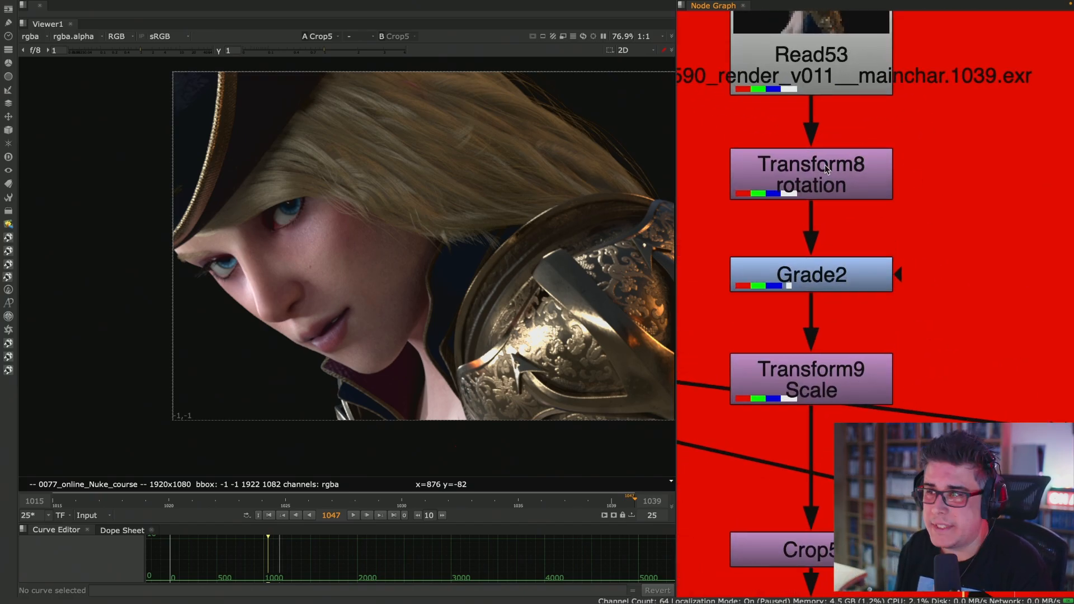
pyautogui.scroll(-5, 797, 199)
pyautogui.click(799, 163)
pyautogui.hotkey('ctrl', 'c')
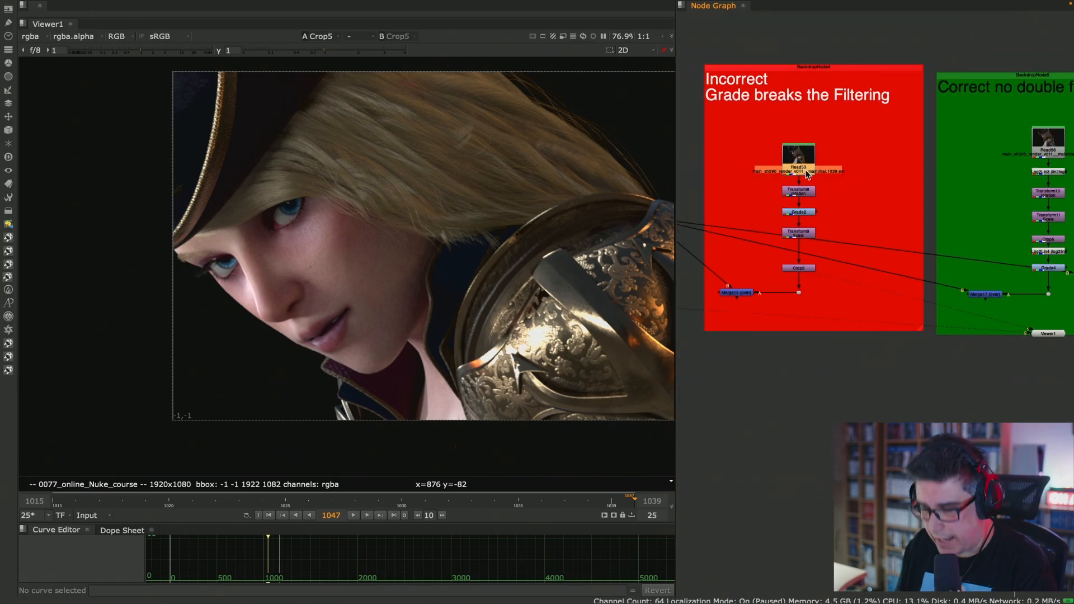
pyautogui.moveTo(908, 54); pyautogui.dragTo(835, 436, button='middle')
pyautogui.click(854, 195)
pyautogui.hotkey('ctrl', 'v')
pyautogui.scroll(3, 850, 209)
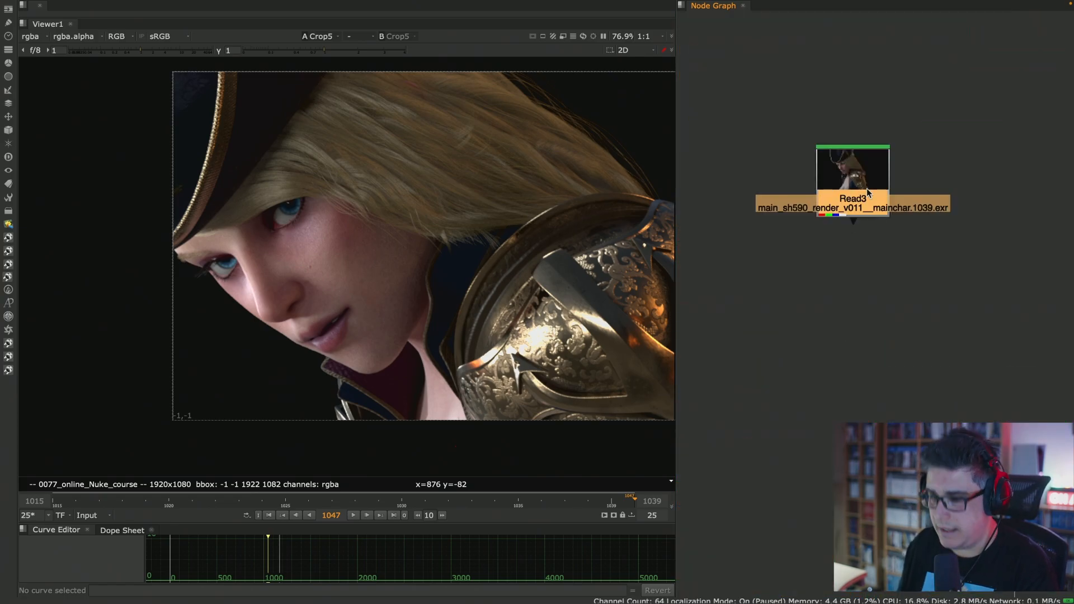
# - Add three Grade nodes in sequence below the pasted read, close their properties, and space out the read and the first grade
pyautogui.press('g')
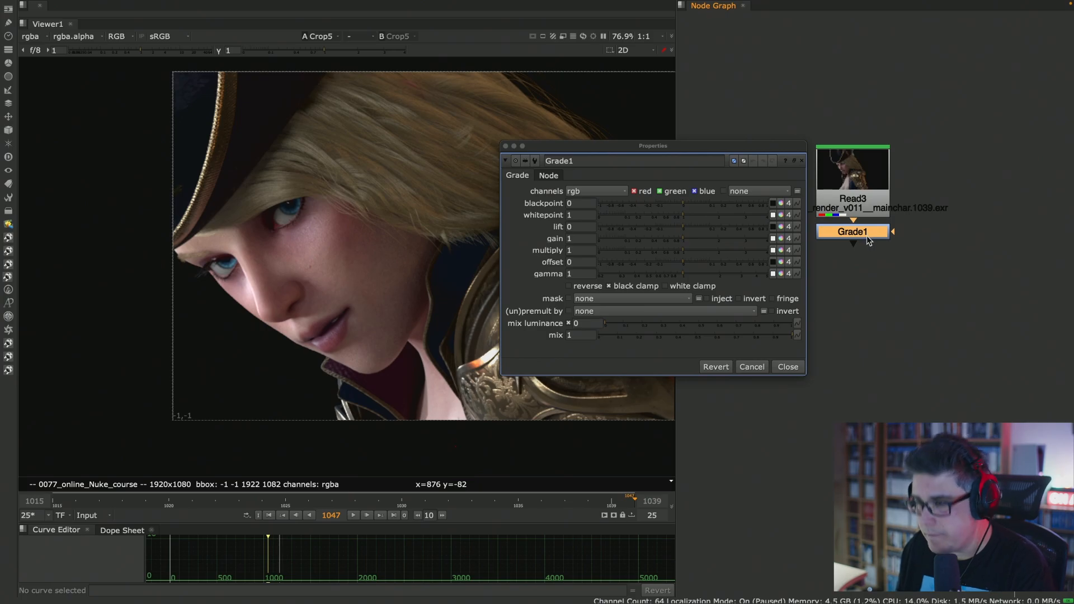
pyautogui.press('g')
pyautogui.press('g')
pyautogui.click(796, 413)
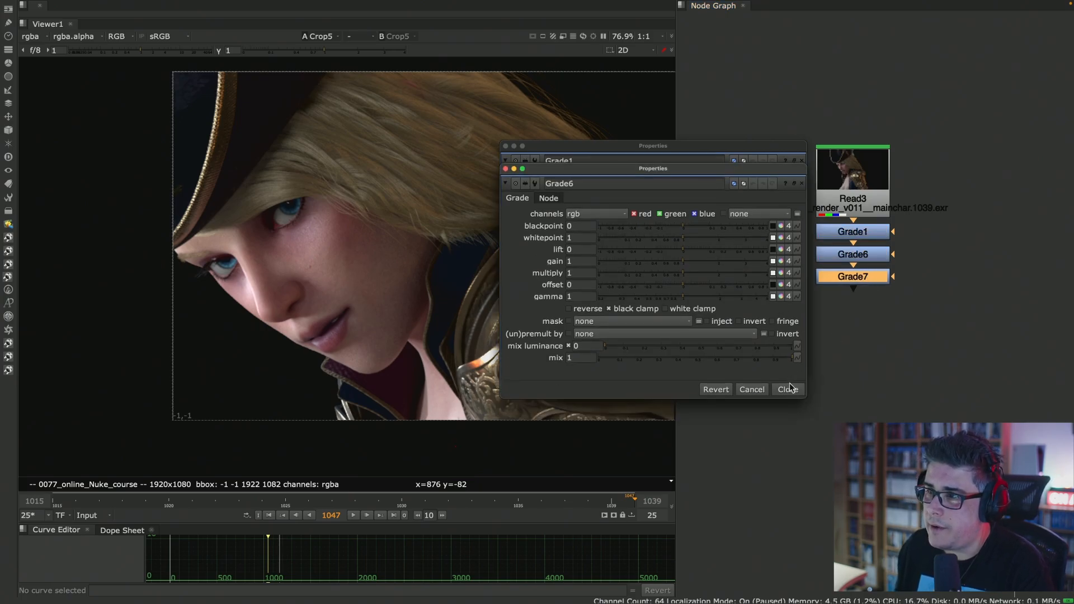
pyautogui.click(790, 389)
pyautogui.click(790, 366)
pyautogui.click(869, 162)
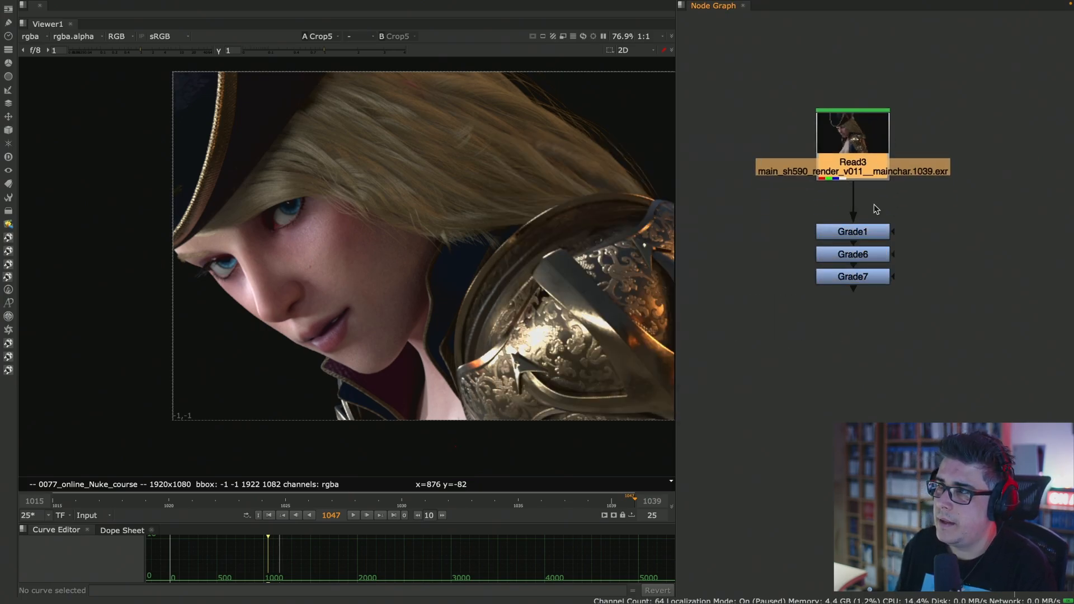
pyautogui.click(864, 232)
# - Open Grade1's properties clear of the nodes and view the Read3 output followed by the Grade1 output
pyautogui.scroll(5, 864, 232)
pyautogui.doubleClick(874, 223)
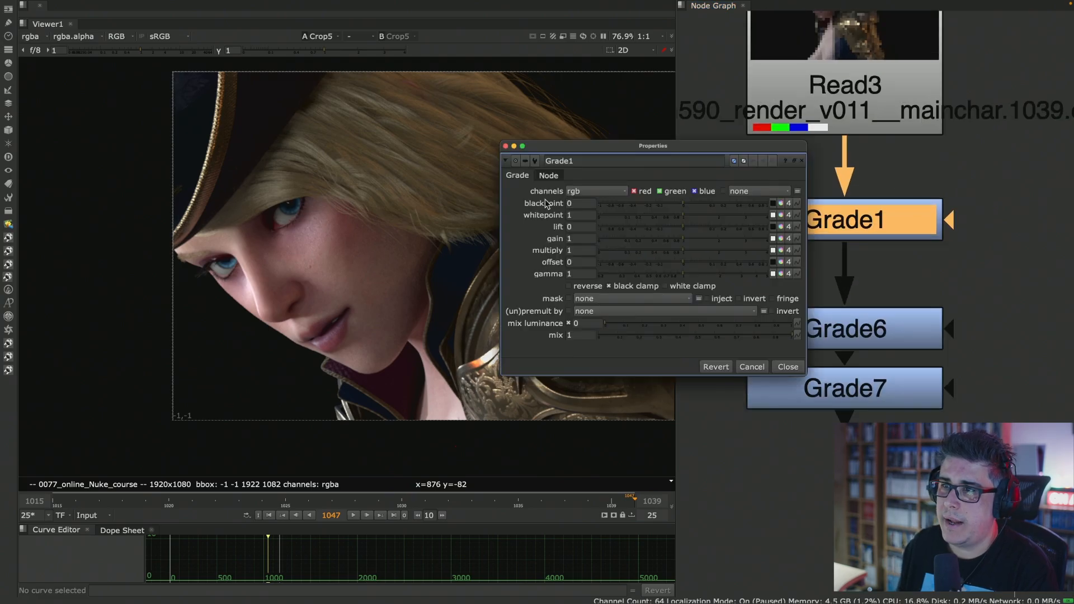
pyautogui.moveTo(582, 150); pyautogui.dragTo(751, 105)
pyautogui.press('1')
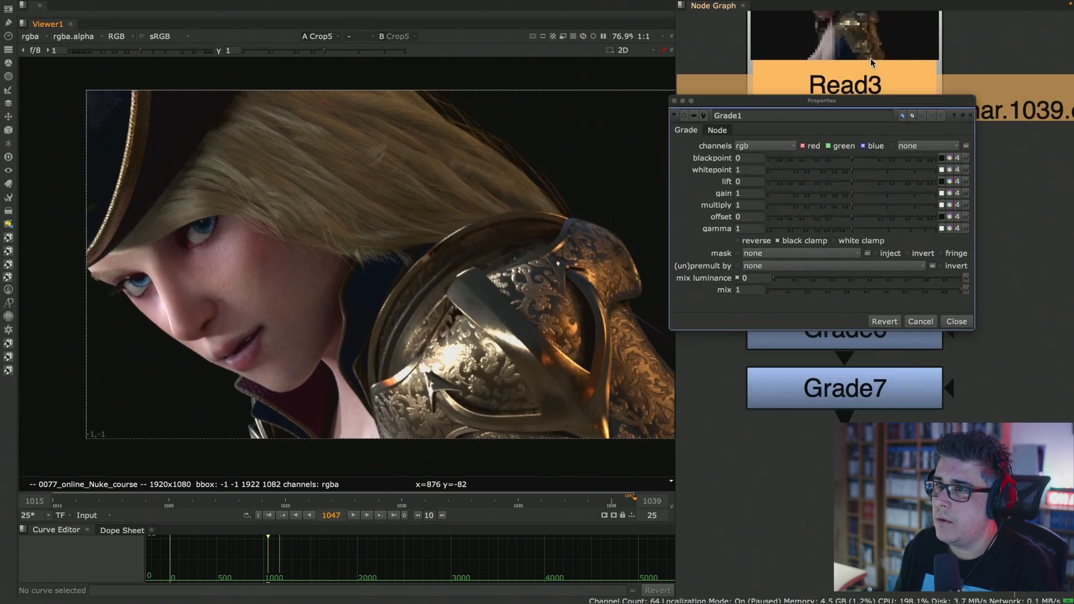
pyautogui.moveTo(882, 101); pyautogui.dragTo(755, 40)
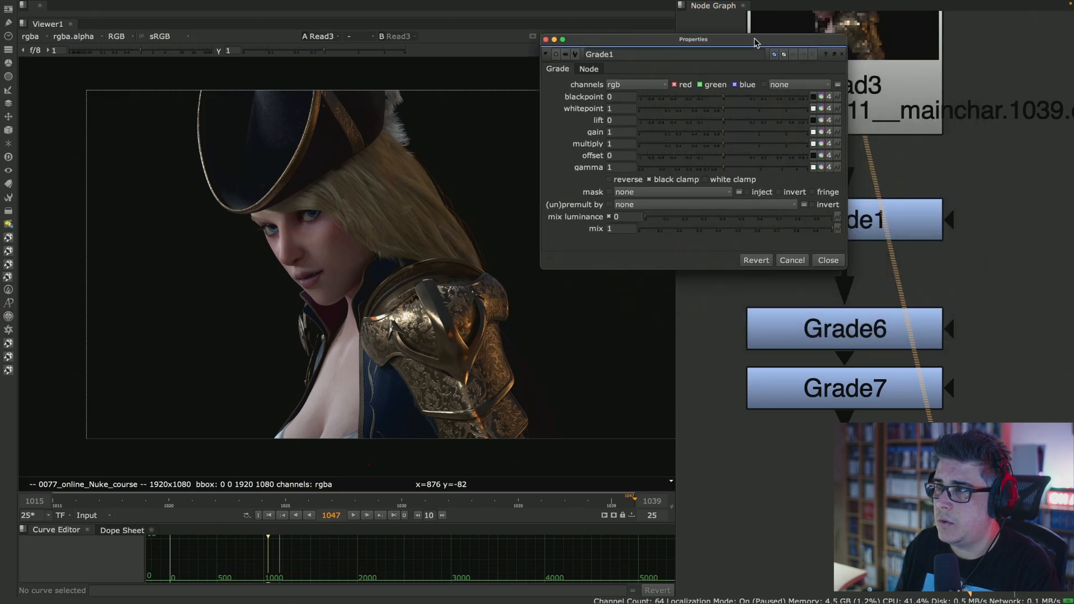
pyautogui.click(902, 217)
pyautogui.press('1')
pyautogui.moveTo(994, 170); pyautogui.dragTo(1069, 244, button='middle')
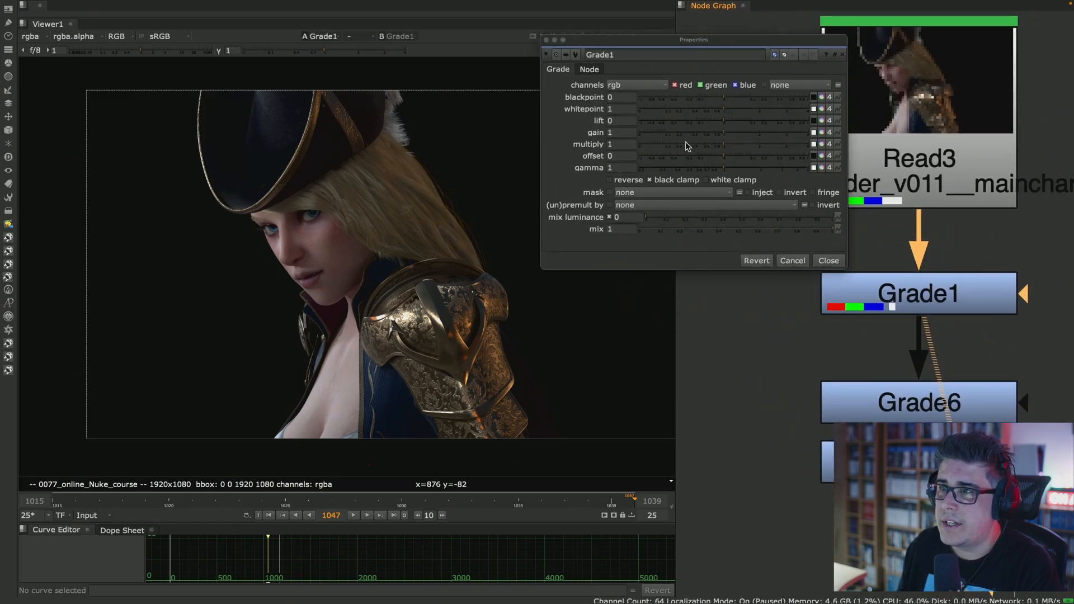
# - Set Grade1's multiply to 20
pyautogui.moveTo(713, 145); pyautogui.dragTo(855, 157)
pyautogui.doubleClick(621, 144)
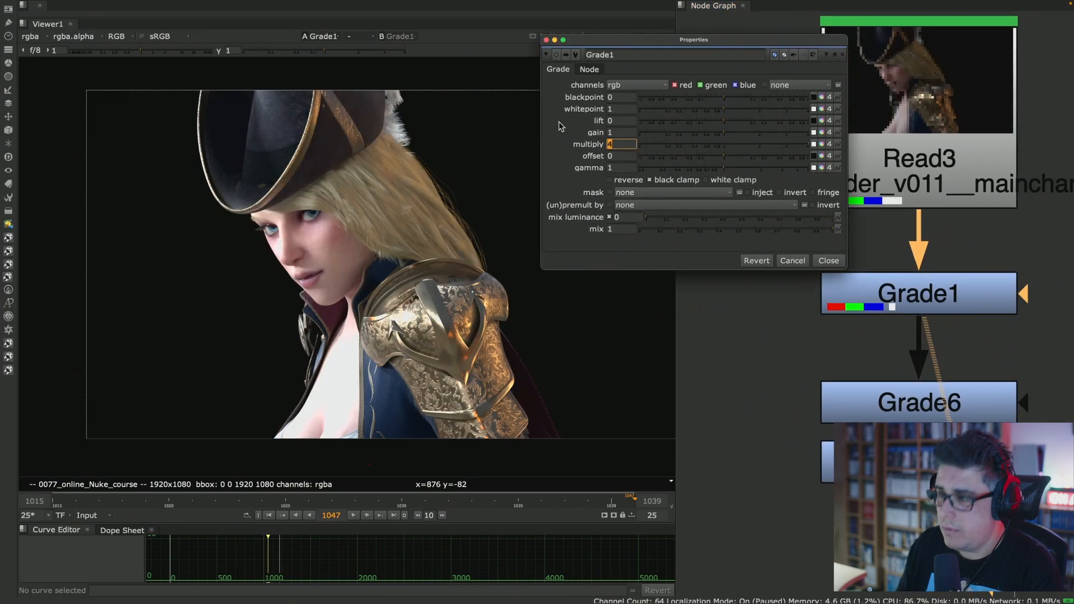
pyautogui.write('20')
pyautogui.press('Return')
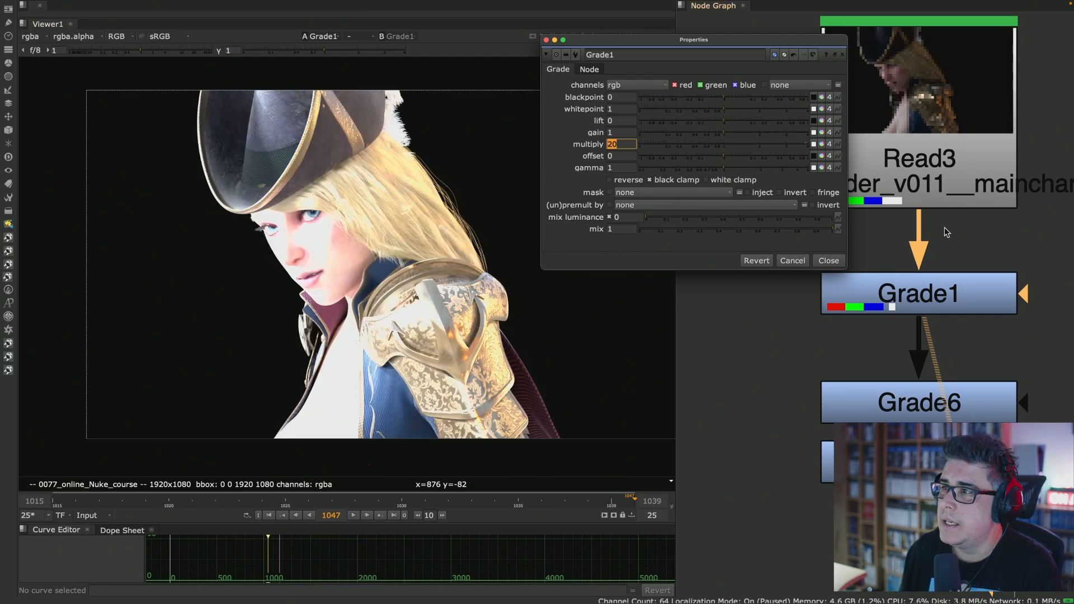
pyautogui.click(906, 288)
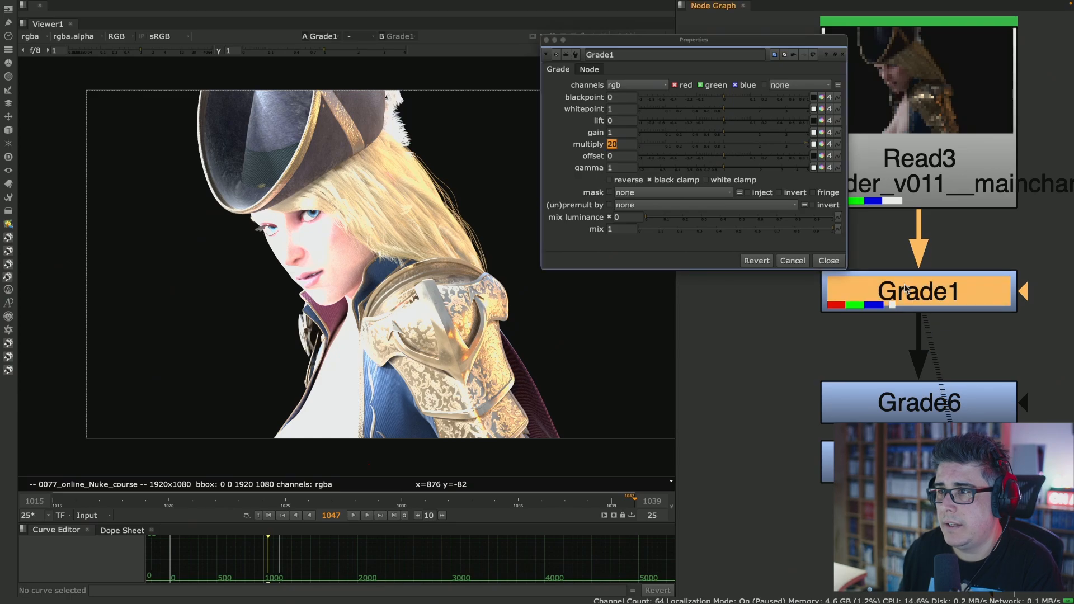
# - Open Grade6's properties beneath Grade1's, view its output, and lower its multiply to 0 and return it to 1
pyautogui.doubleClick(914, 411)
pyautogui.moveTo(741, 171); pyautogui.dragTo(774, 287)
pyautogui.click(613, 374)
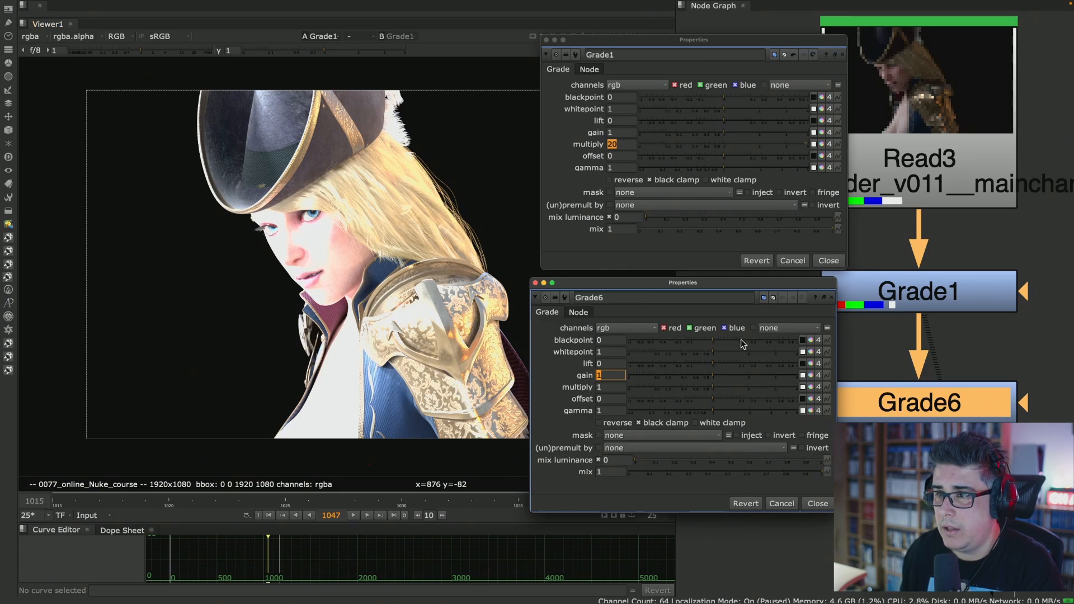
pyautogui.moveTo(709, 386); pyautogui.dragTo(681, 386)
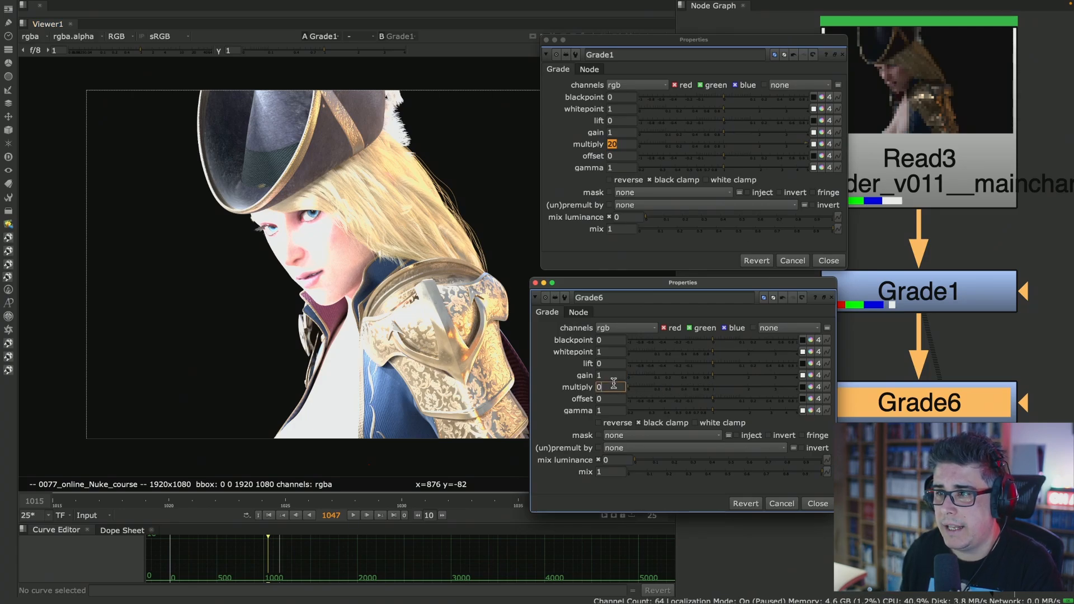
pyautogui.press('1')
pyautogui.moveTo(638, 387); pyautogui.dragTo(711, 391)
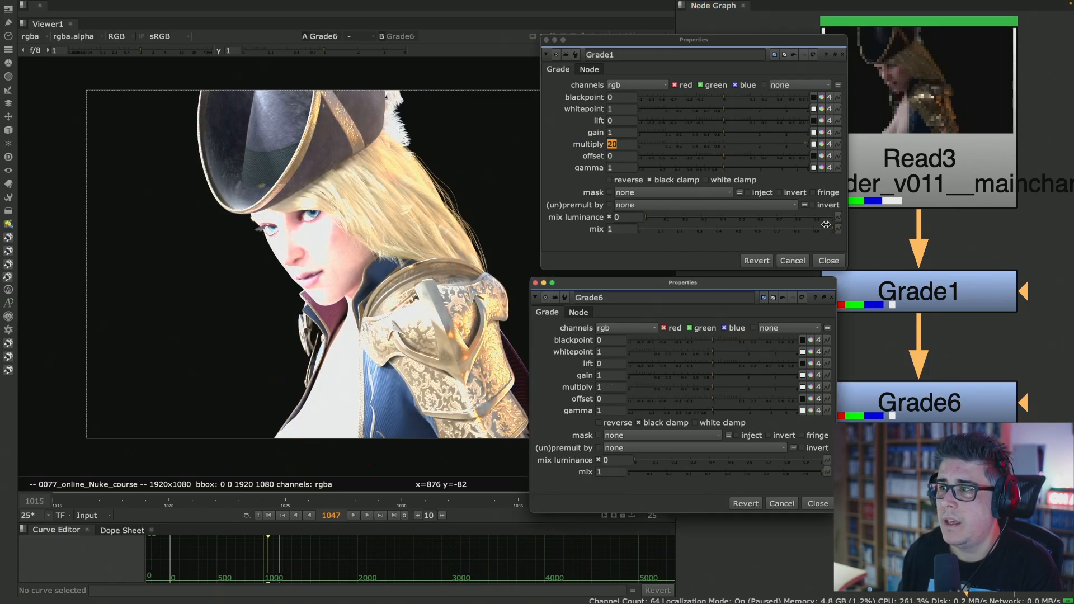
# - Move Grade6 closer to Grade1 and compare the two grades' outputs up close
pyautogui.click(890, 292)
pyautogui.press('1')
pyautogui.click(882, 247)
pyautogui.scroll(2, 312, 245)
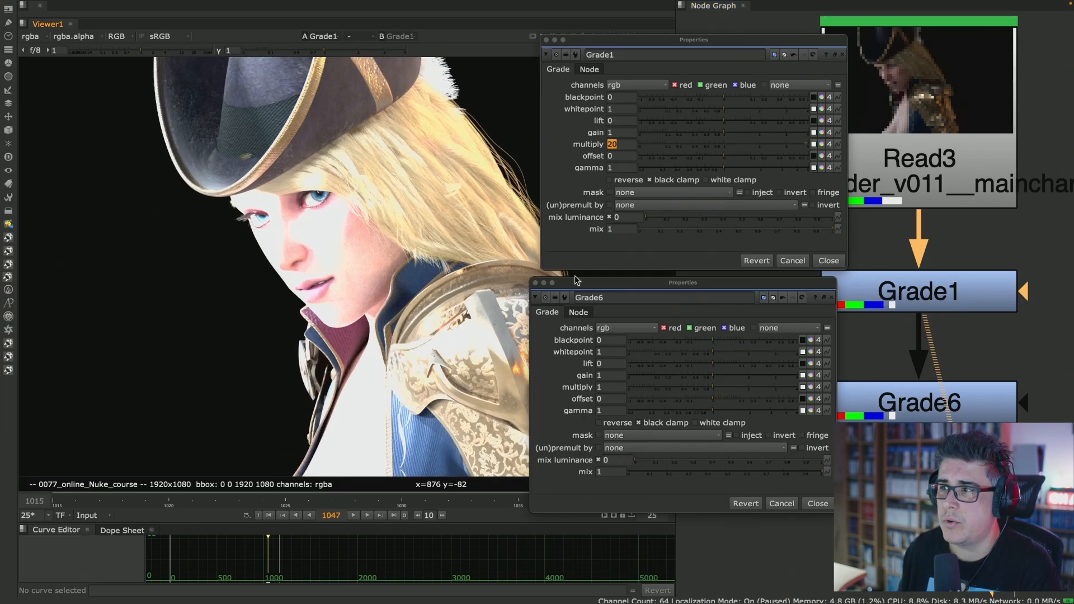
pyautogui.moveTo(951, 403); pyautogui.dragTo(951, 371)
pyautogui.press('1')
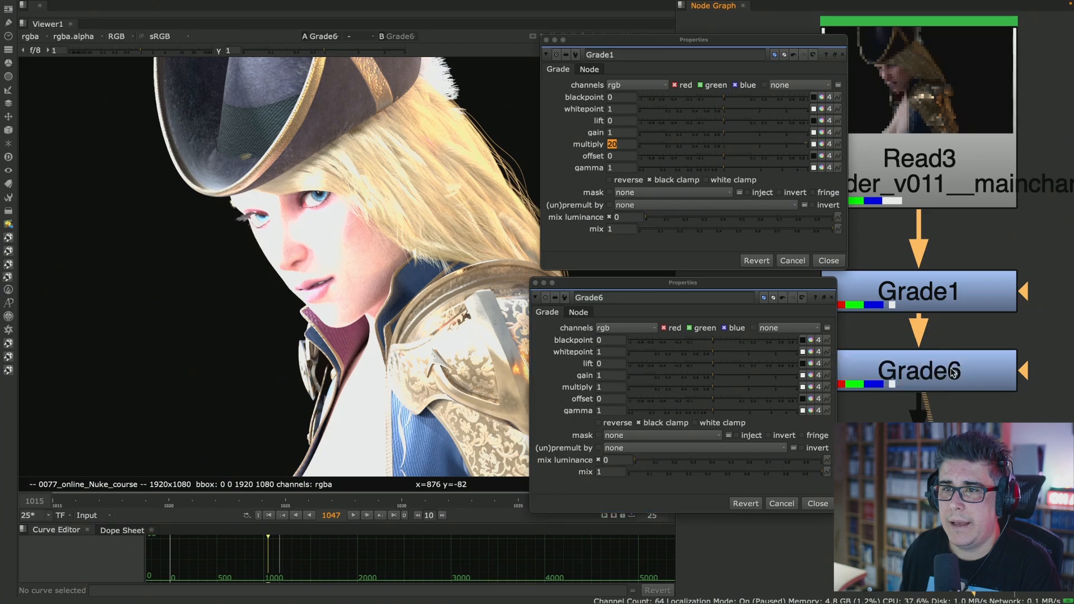
# - Set Grade6's multiply to 0.2 to darken the overexposed character
pyautogui.moveTo(707, 387); pyautogui.dragTo(665, 390)
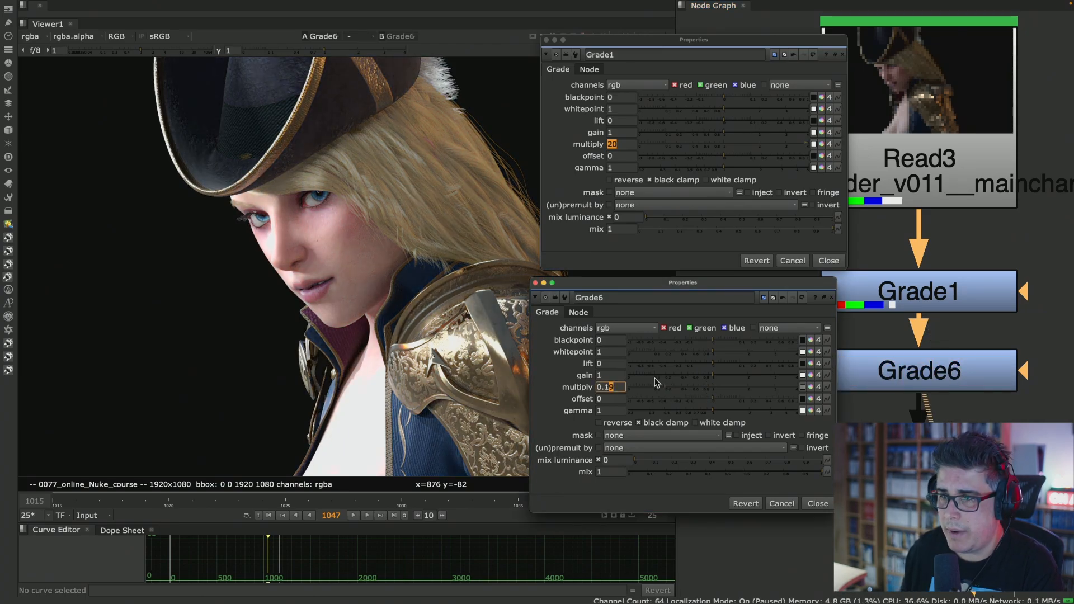
pyautogui.press('BackSpace')
pyautogui.press('BackSpace')
pyautogui.write('2')
pyautogui.press('Return')
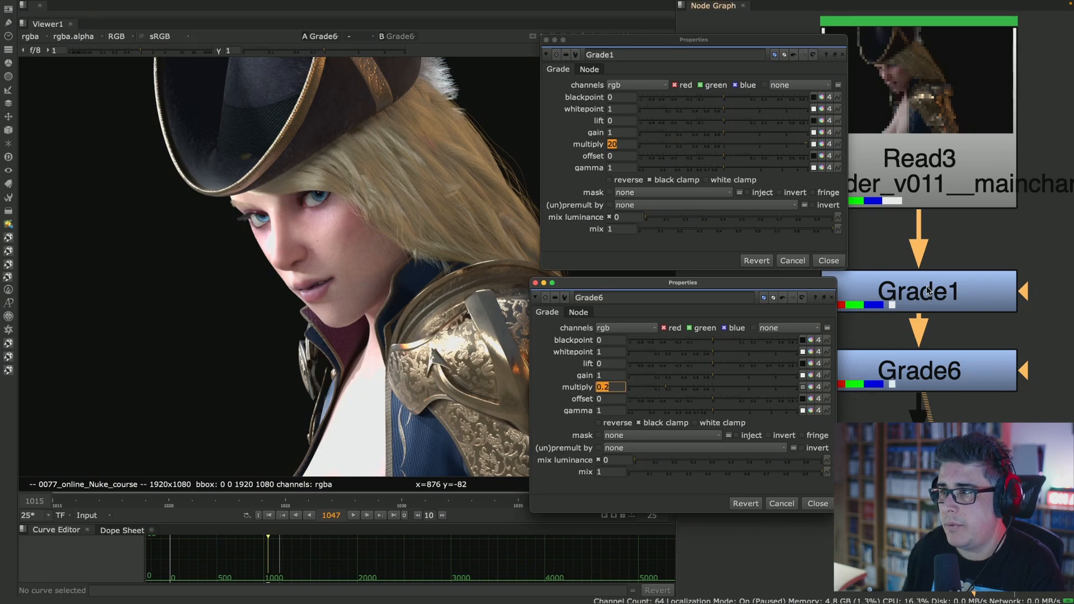
# - View the outputs of Grade1, Read3 and Grade6 in turn to compare the corrected character with the source
pyautogui.click(926, 291)
pyautogui.press('1')
pyautogui.click(940, 182)
pyautogui.press('1')
pyautogui.click(942, 373)
pyautogui.press('1')
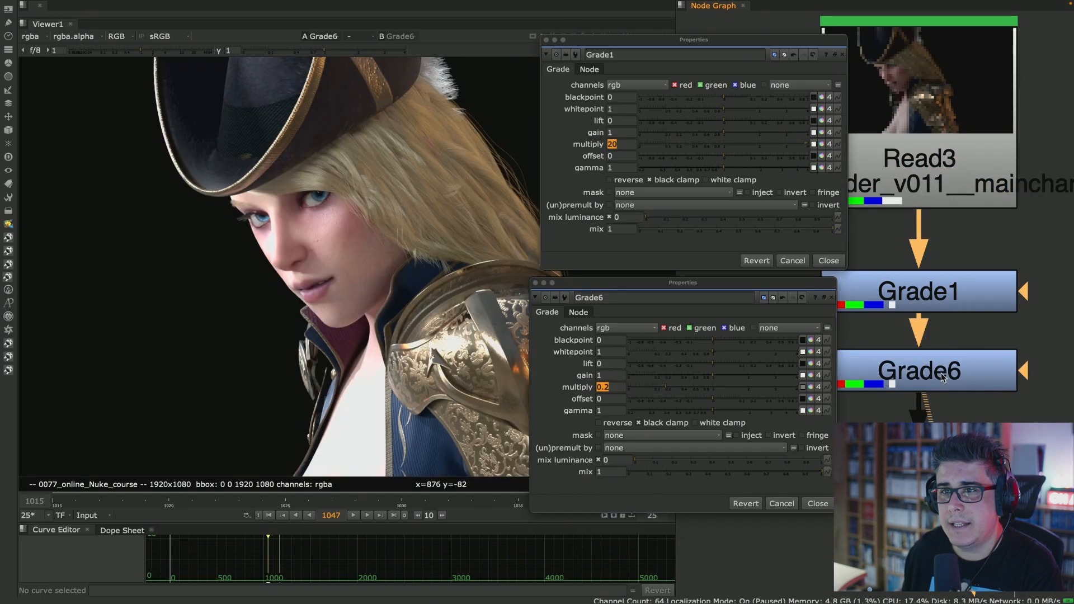
# - Set Grade6's multiply to 0.1 and close the properties of both Grade6 and Grade1
pyautogui.click(611, 388)
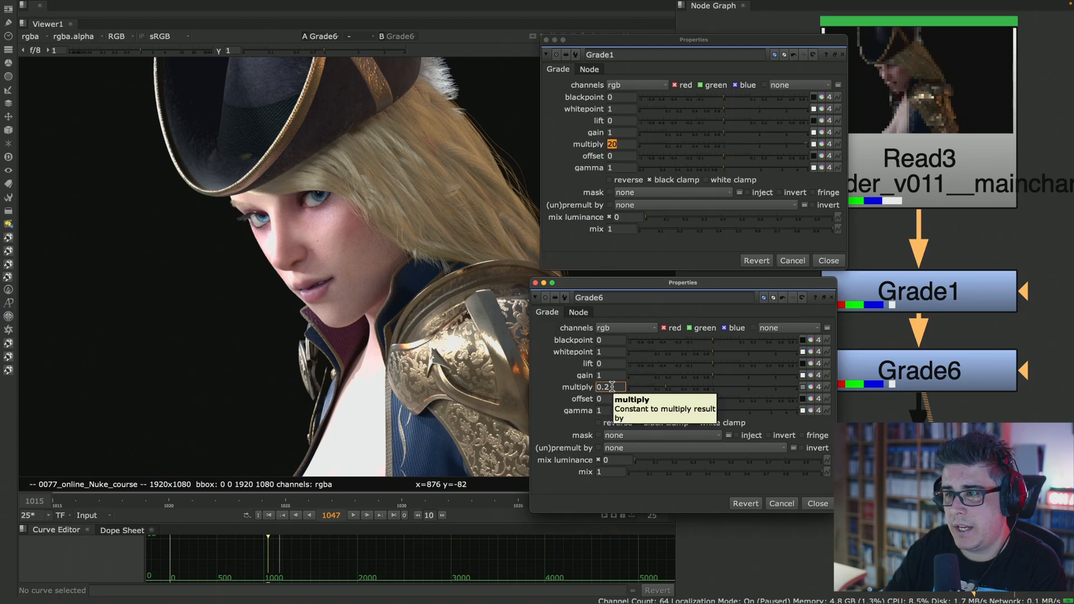
pyautogui.press('Down')
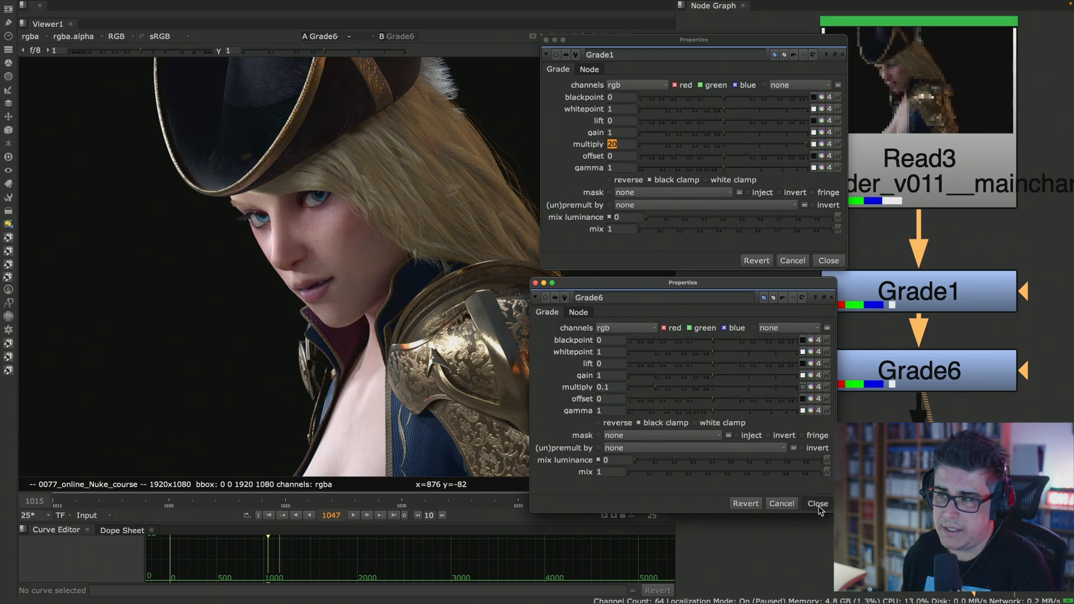
pyautogui.click(818, 504)
pyautogui.click(829, 261)
# - Raise Grade7's multiply to about 2.84 to brighten the character, then close its properties
pyautogui.doubleClick(919, 463)
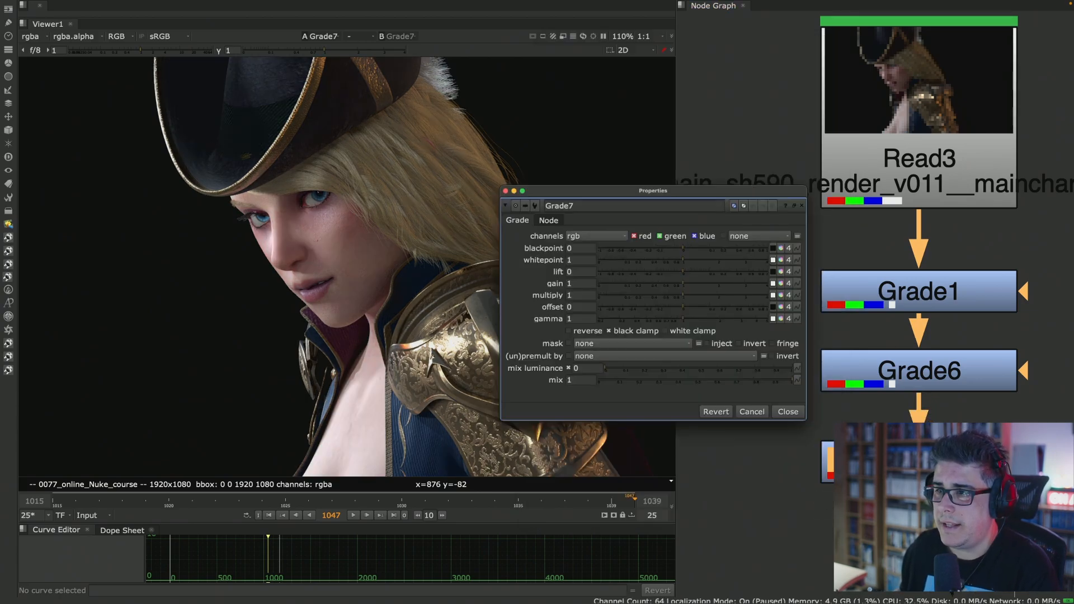
pyautogui.moveTo(684, 296); pyautogui.dragTo(741, 295)
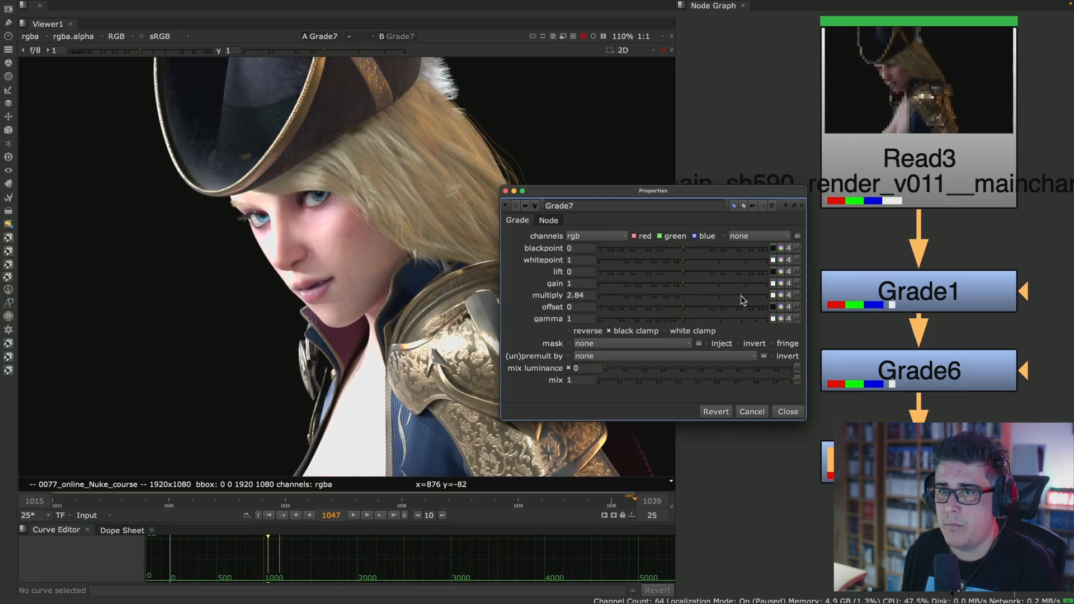
pyautogui.click(789, 411)
pyautogui.moveTo(854, 229); pyautogui.dragTo(750, 109, button='middle')
pyautogui.moveTo(704, 87); pyautogui.dragTo(989, 394)
pyautogui.click(967, 200)
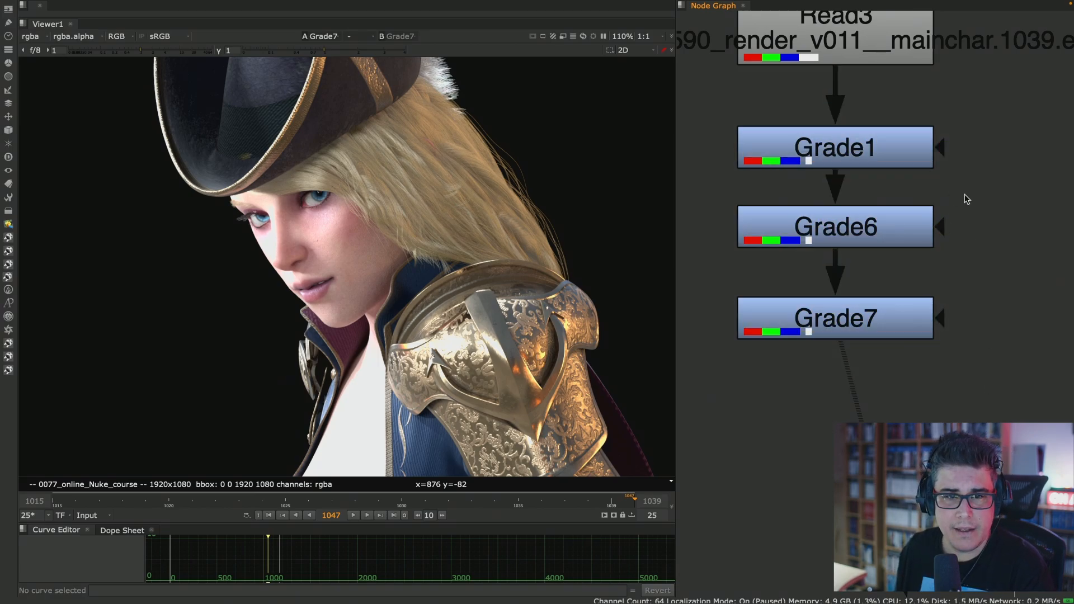
pyautogui.click(884, 149)
pyautogui.click(877, 218)
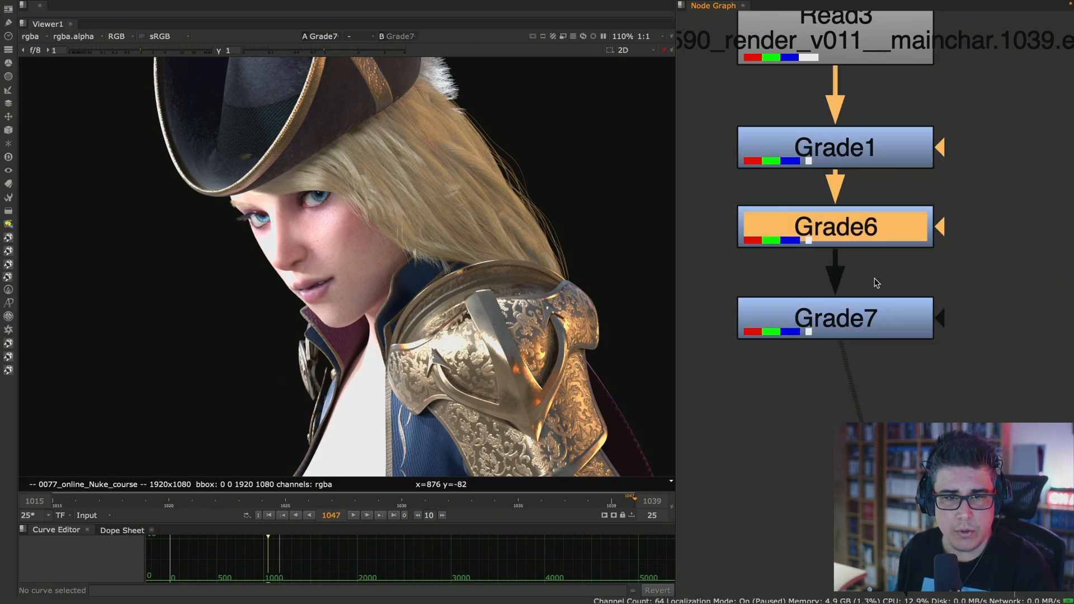
pyautogui.click(873, 307)
pyautogui.click(883, 147)
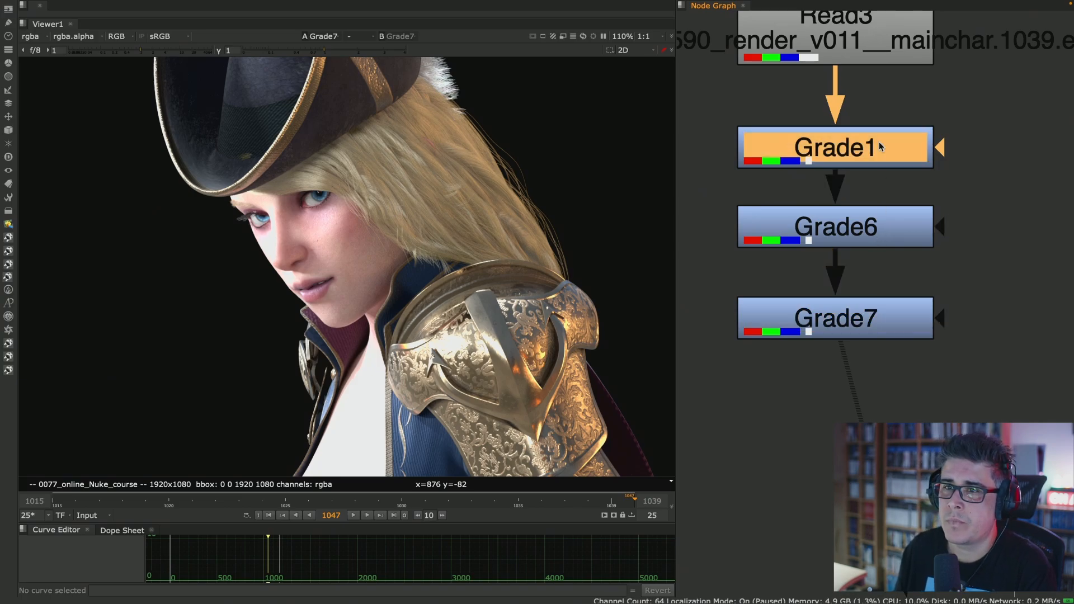
pyautogui.moveTo(961, 109); pyautogui.dragTo(681, 395)
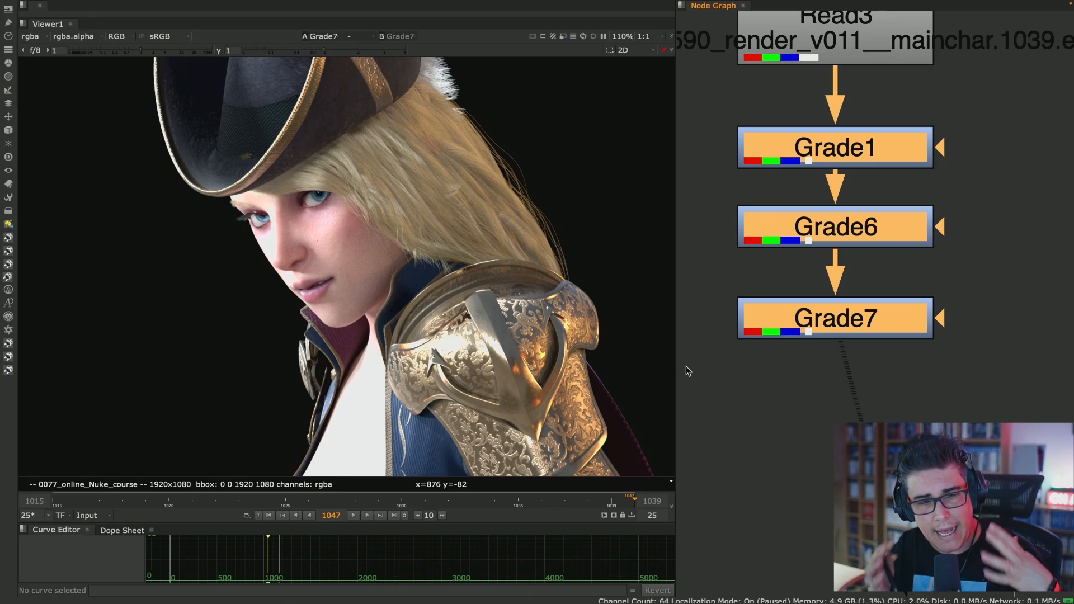
pyautogui.click(888, 96)
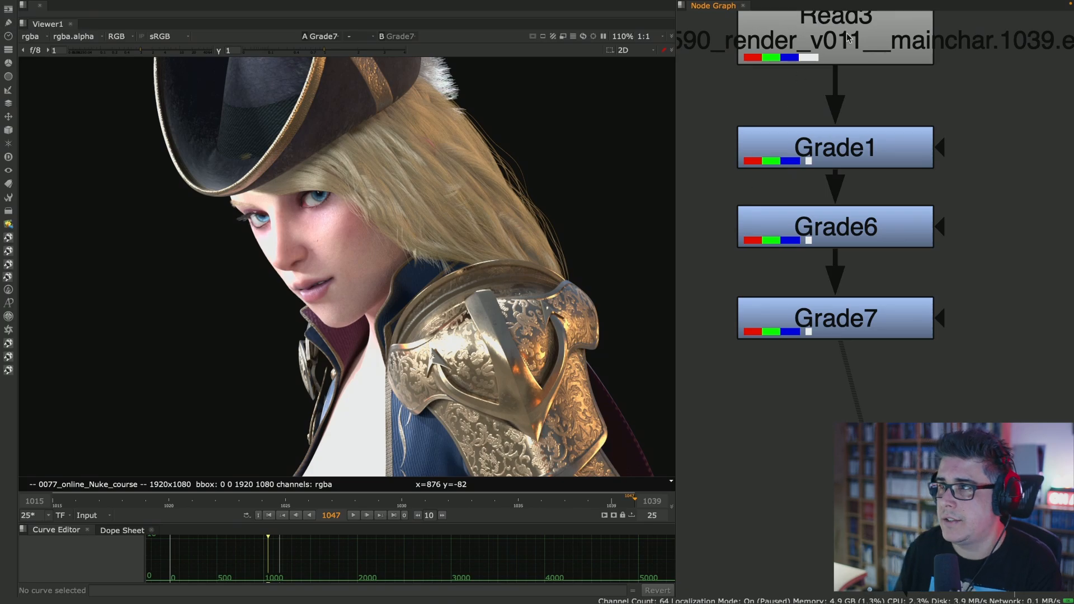
# - View the outputs of Grade1, Grade6 and Grade7 one after another to compare the stacked grades
pyautogui.click(860, 155)
pyautogui.press('1')
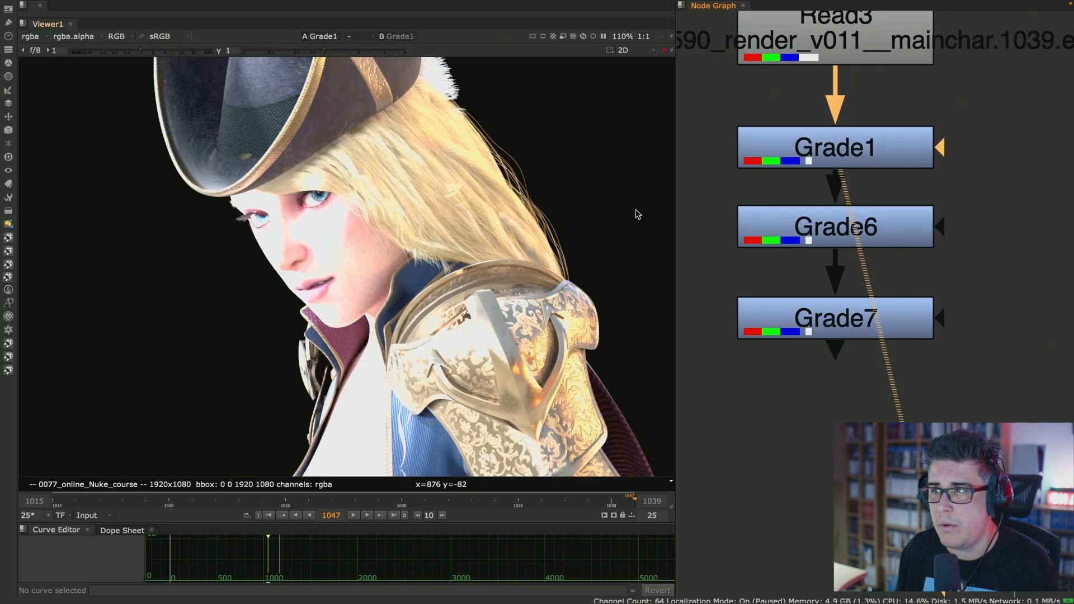
pyautogui.click(793, 223)
pyautogui.press('1')
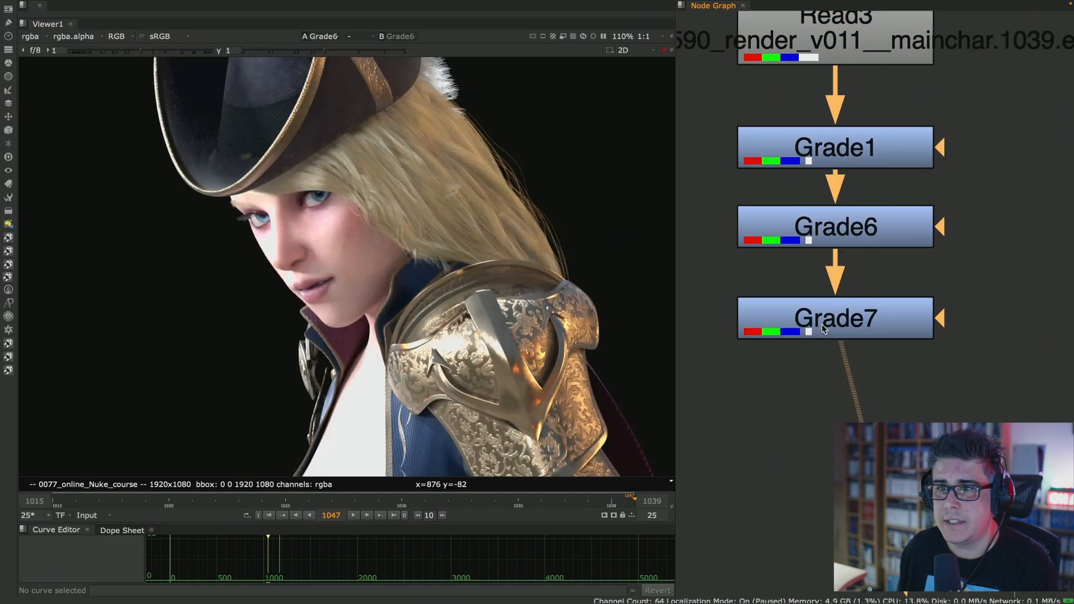
pyautogui.click(823, 324)
pyautogui.press('1')
# - Examine the face up close in Grade7's output, briefly shifting the viewer gain and resetting it
pyautogui.scroll(5, 303, 268)
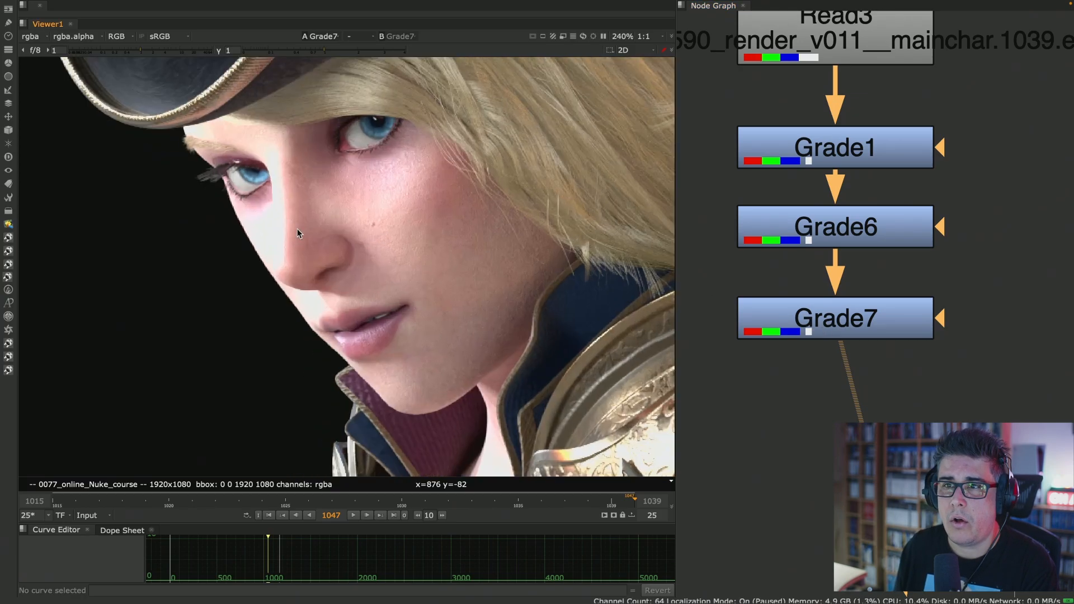
pyautogui.moveTo(139, 47)
pyautogui.mouseDown()
pyautogui.moveTo(122, 46)
pyautogui.moveTo(134, 52)
pyautogui.mouseUp()
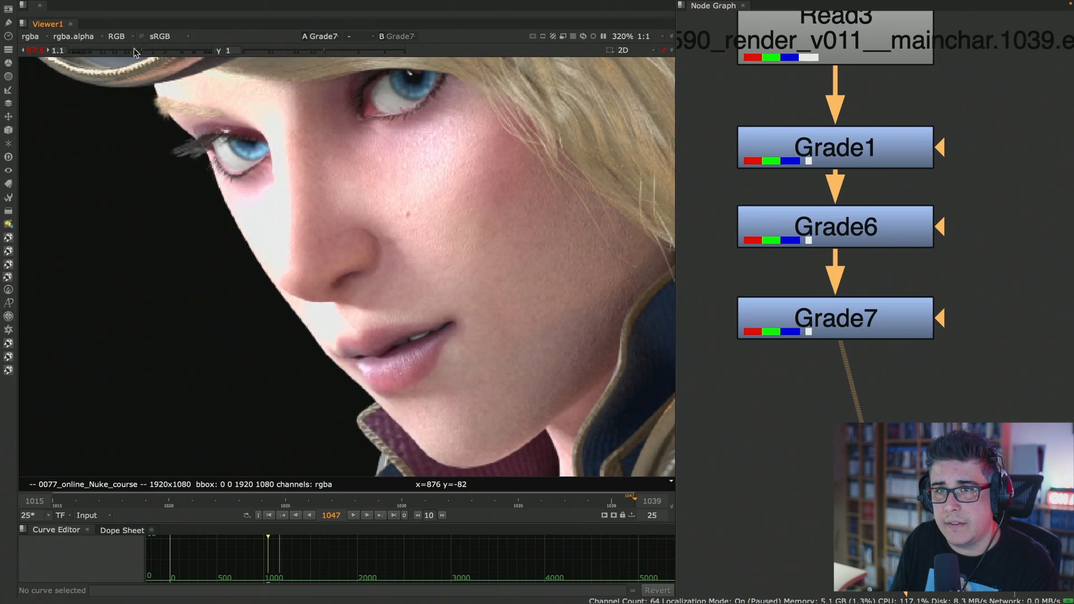
pyautogui.click(46, 51)
# - Go to the Read53 stack on the red backdrop and view Read53's output followed by the rotation Transform8's output
pyautogui.moveTo(975, 96); pyautogui.dragTo(690, 384)
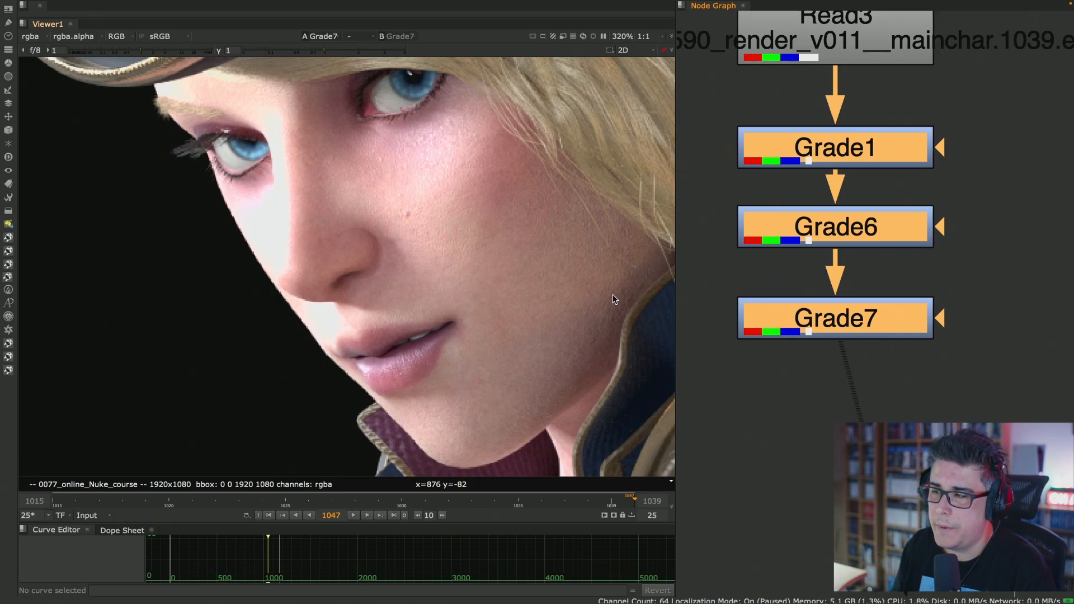
pyautogui.scroll(-4, 889, 250)
pyautogui.moveTo(809, 269); pyautogui.dragTo(897, 297, button='middle')
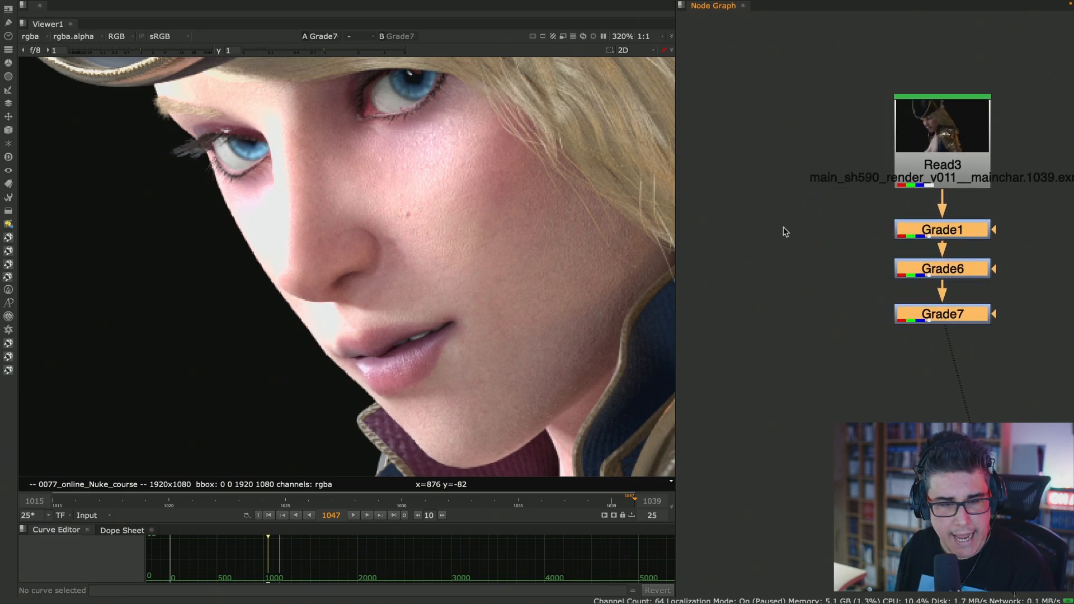
pyautogui.scroll(-5, 866, 203)
pyautogui.moveTo(859, 429); pyautogui.dragTo(831, 168, button='middle')
pyautogui.moveTo(902, 304); pyautogui.dragTo(774, 165, button='middle')
pyautogui.moveTo(715, 231); pyautogui.dragTo(919, 262, button='middle')
pyautogui.scroll(5, 757, 307)
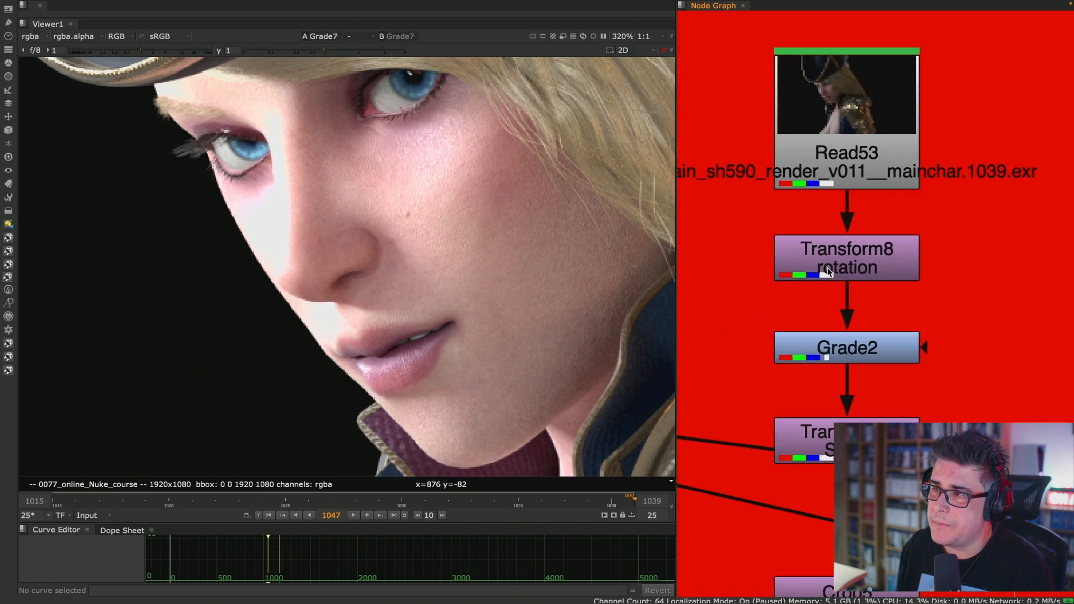
pyautogui.moveTo(893, 202); pyautogui.dragTo(885, 152, button='middle')
pyautogui.click(854, 102)
pyautogui.press('1')
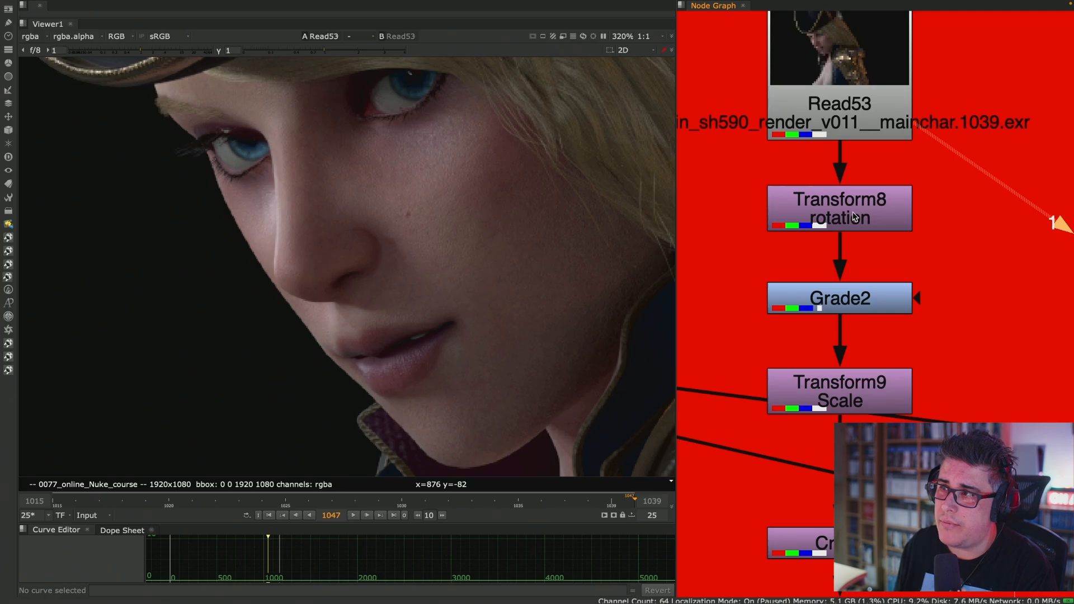
pyautogui.click(854, 221)
pyautogui.press('1')
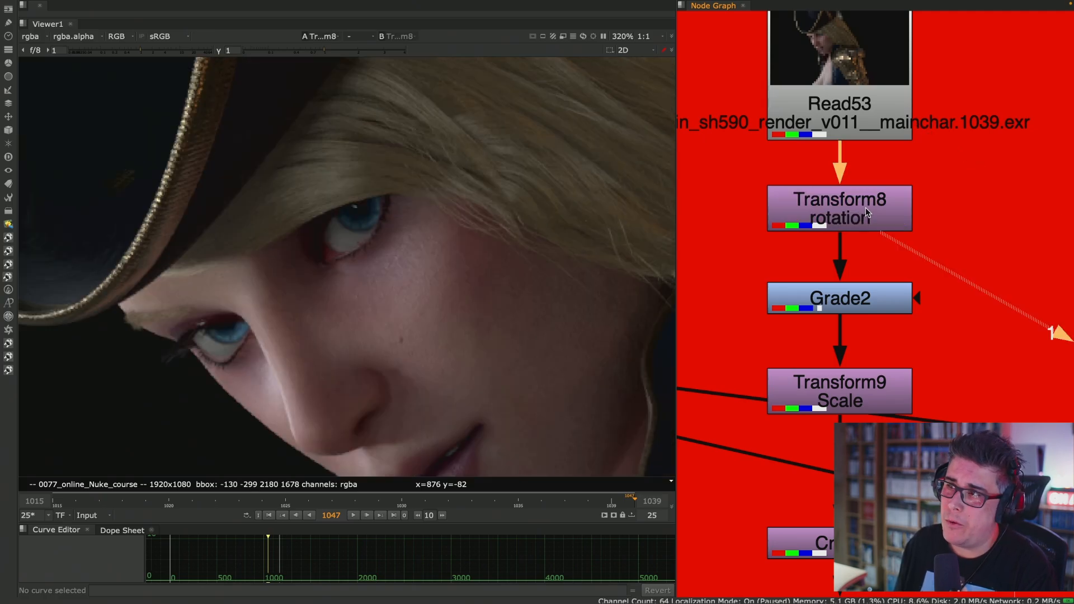
# - Set the scale of the rotation Transform8 to 1.5, check the enlarged character, and close its properties
pyautogui.doubleClick(865, 207)
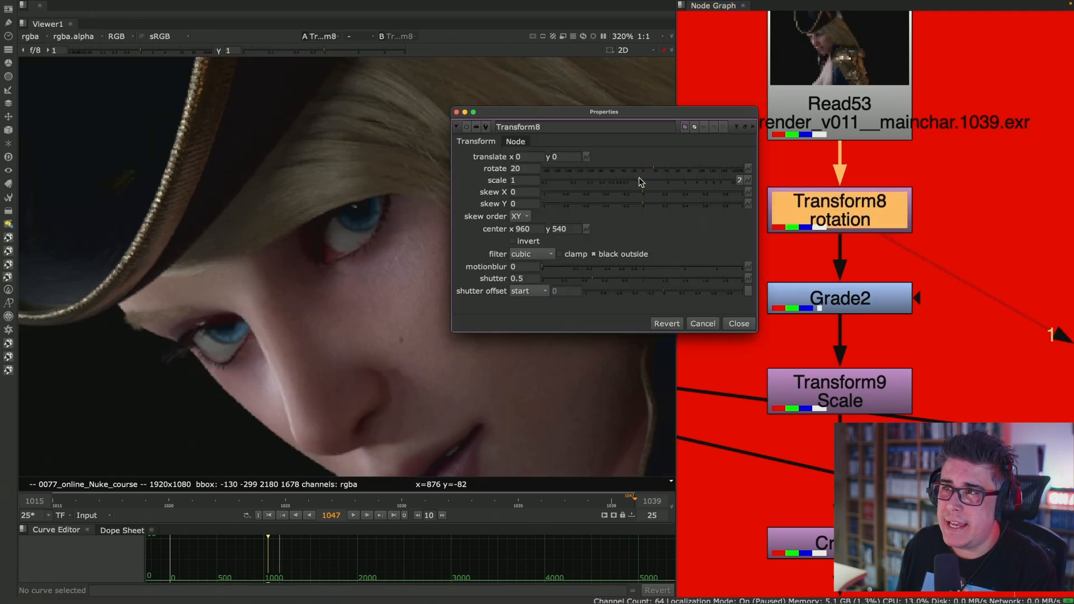
pyautogui.moveTo(639, 179); pyautogui.dragTo(649, 178)
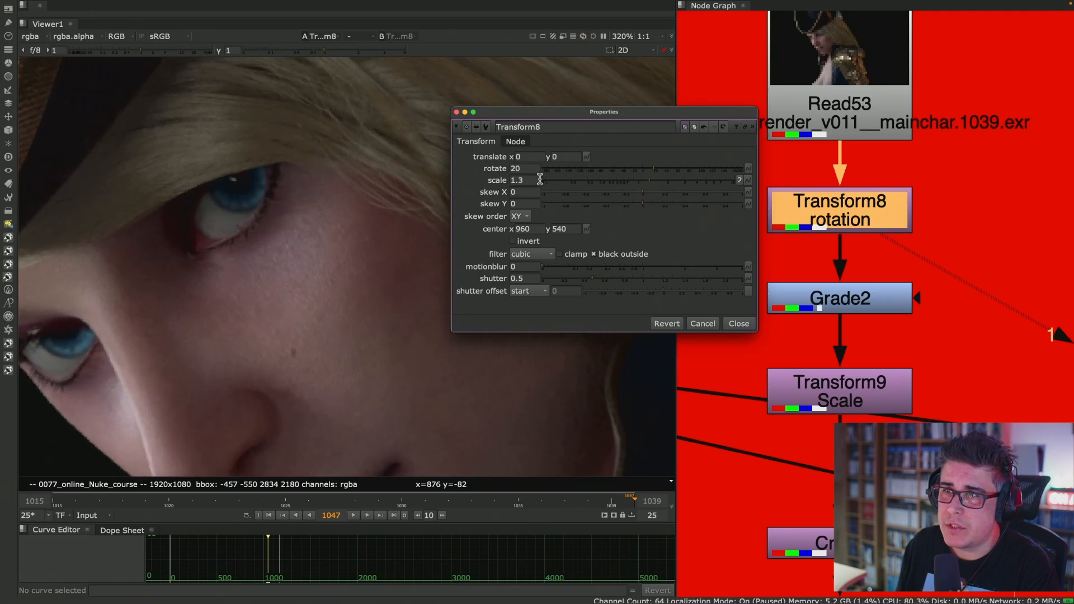
pyautogui.moveTo(540, 179); pyautogui.dragTo(471, 178)
pyautogui.write('1.5')
pyautogui.press('Return')
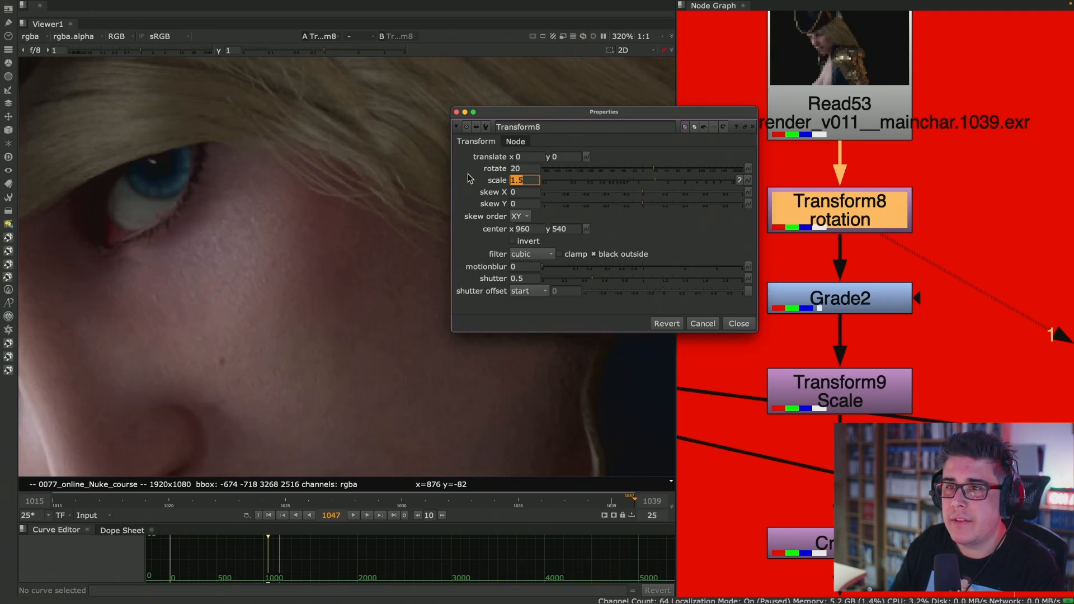
pyautogui.scroll(-5, 282, 226)
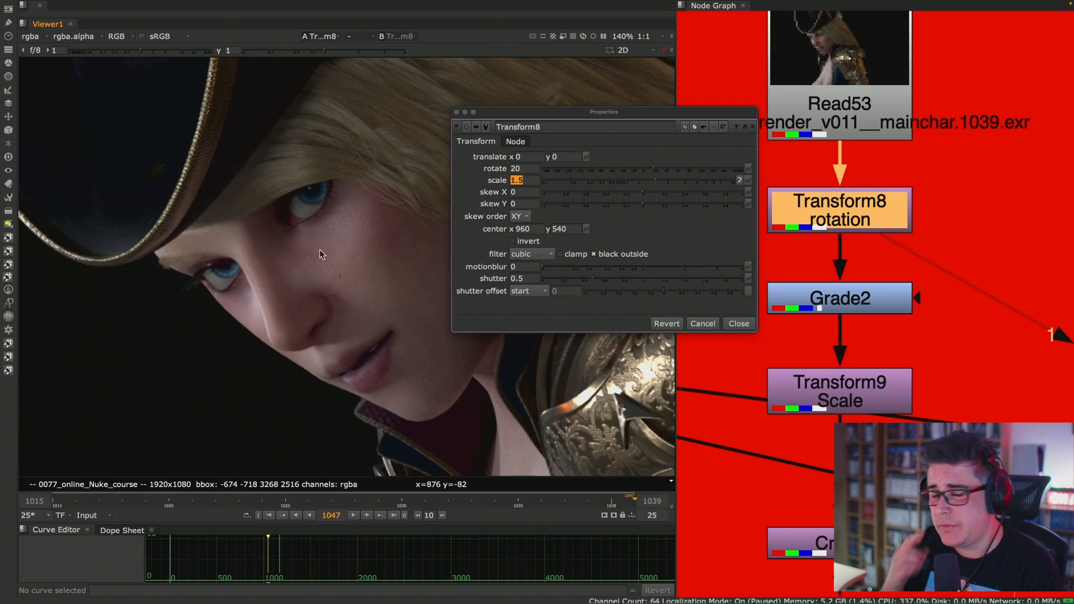
pyautogui.click(738, 324)
# - View Grade2's output, set its multiply to 3, and close its properties
pyautogui.click(837, 298)
pyautogui.press('1')
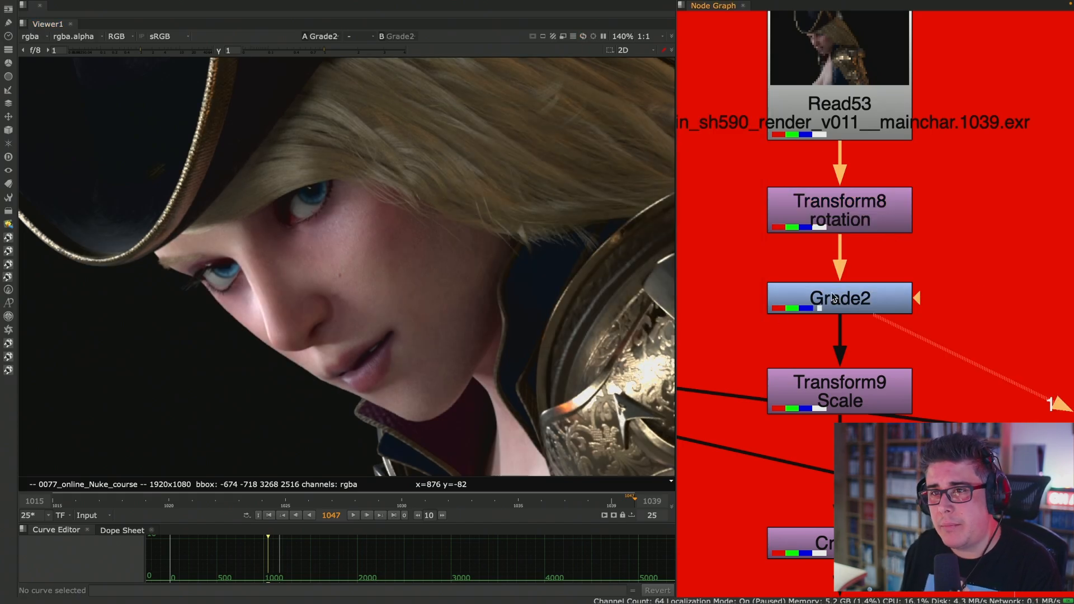
pyautogui.doubleClick(834, 303)
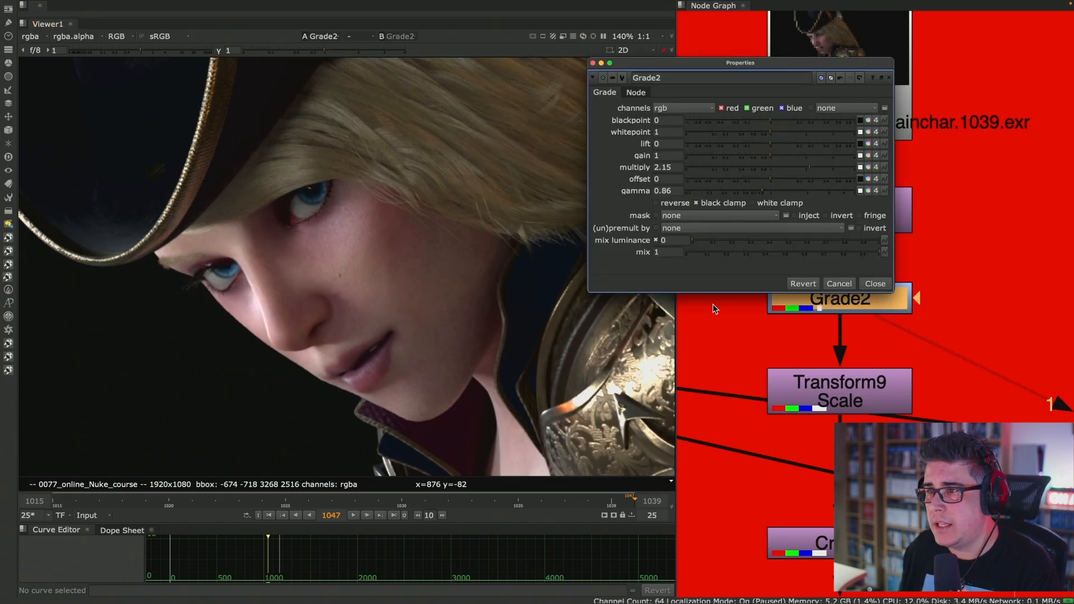
pyautogui.moveTo(669, 168); pyautogui.dragTo(603, 146)
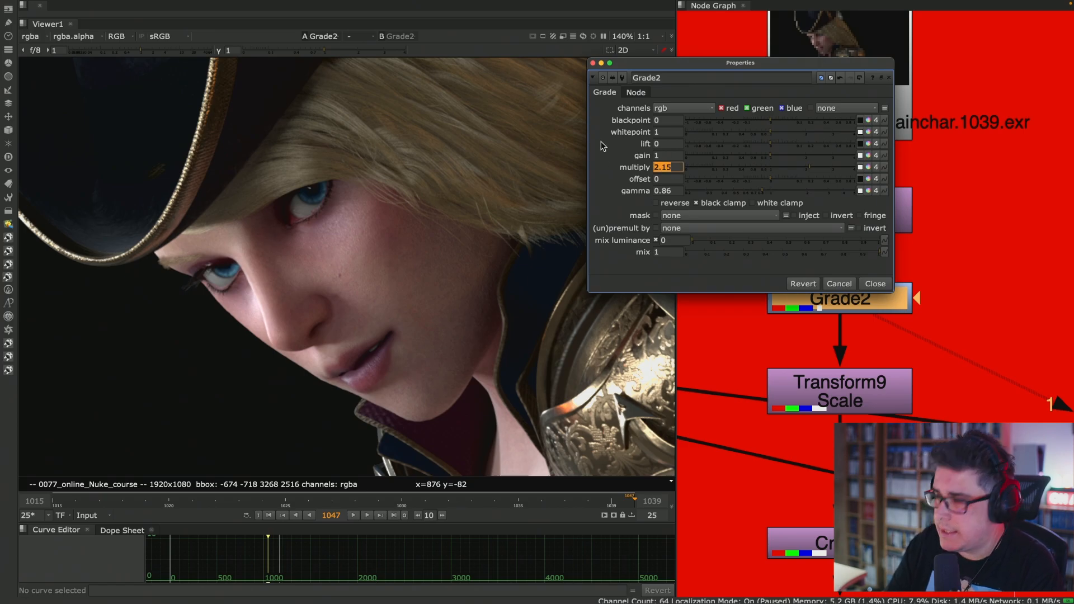
pyautogui.write('3')
pyautogui.click(877, 284)
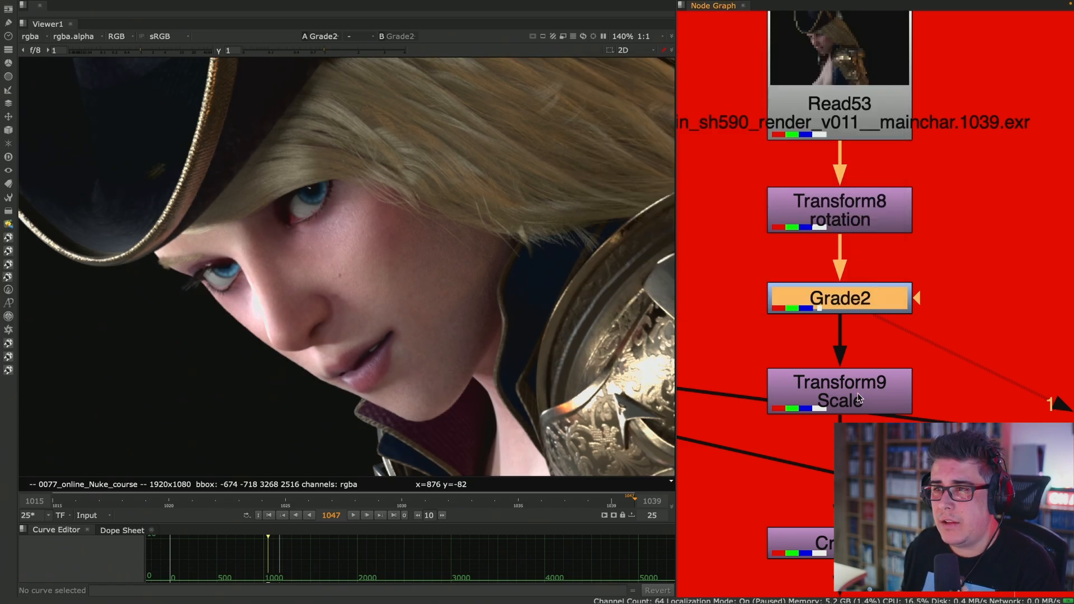
# - View the output of the scale Transform9 and that of Crop5 below it to compare the framing
pyautogui.press('1')
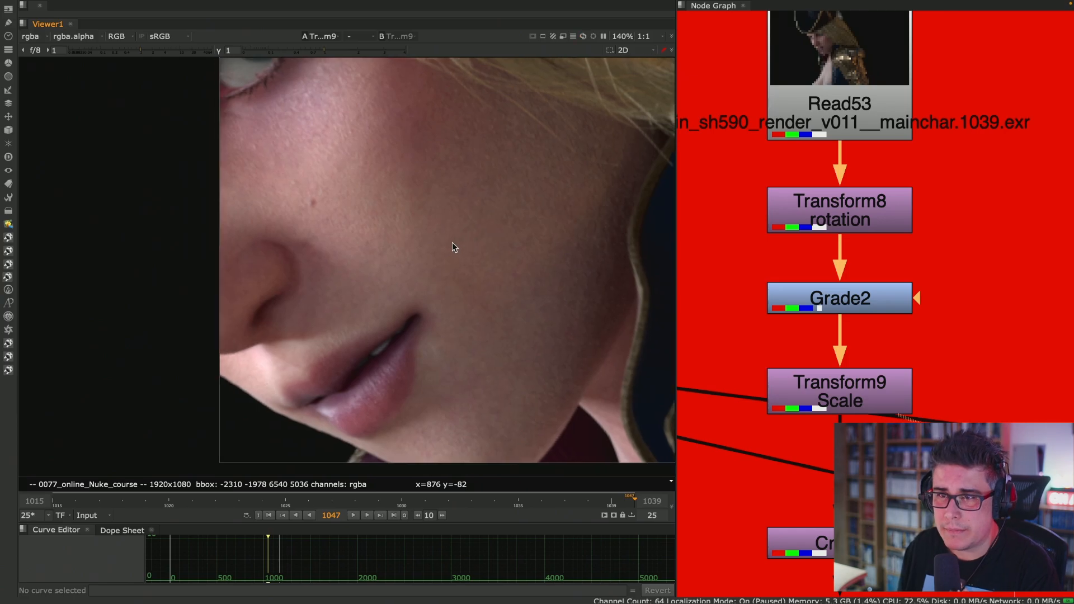
pyautogui.moveTo(939, 370); pyautogui.dragTo(951, 240, button='middle')
pyautogui.click(884, 411)
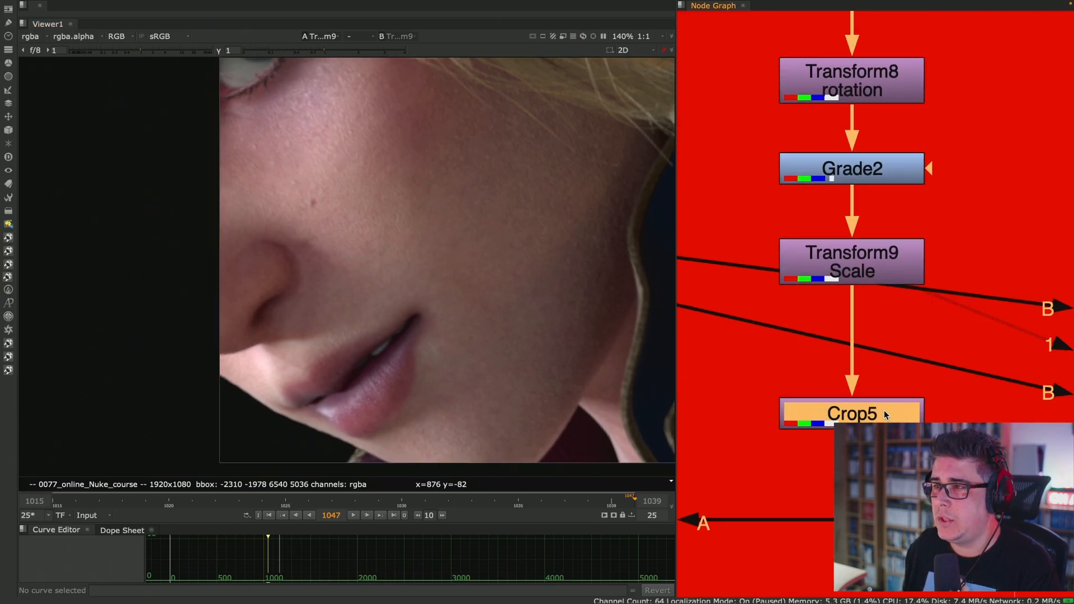
pyautogui.press('1')
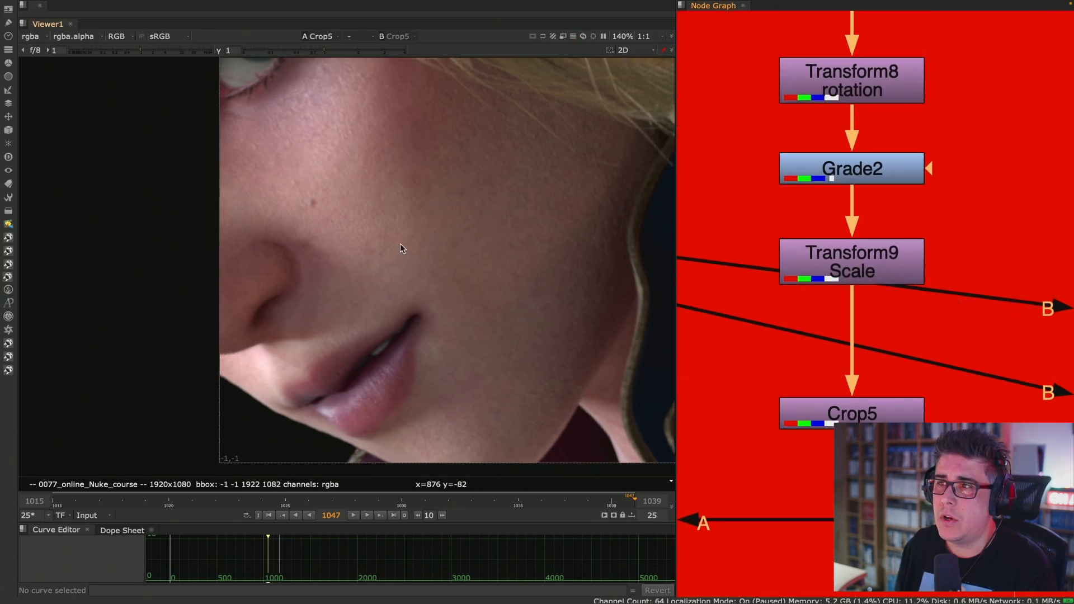
pyautogui.scroll(-4, 401, 244)
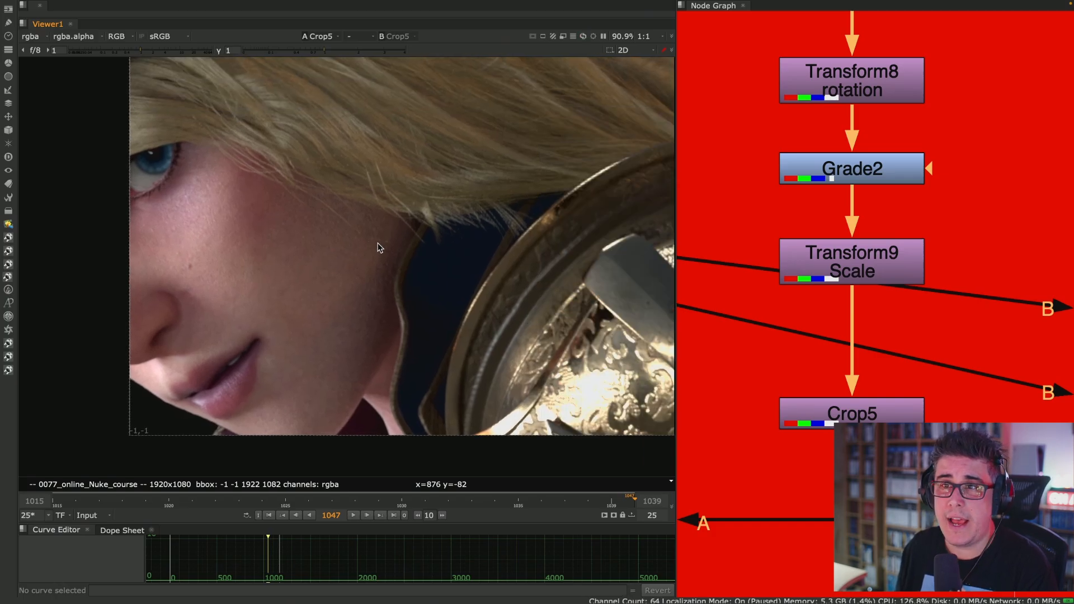
# - Set the scale of Transform9 to 1.5, inspect the face's detail through Crop5, and close the properties
pyautogui.doubleClick(875, 253)
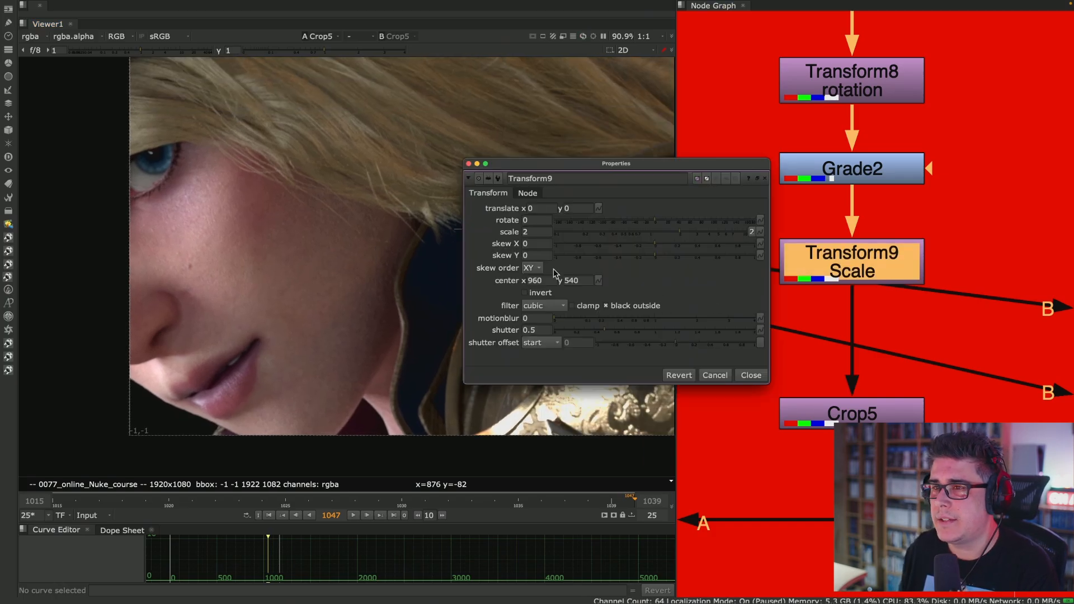
pyautogui.doubleClick(537, 231)
pyautogui.write('1.5')
pyautogui.press('Return')
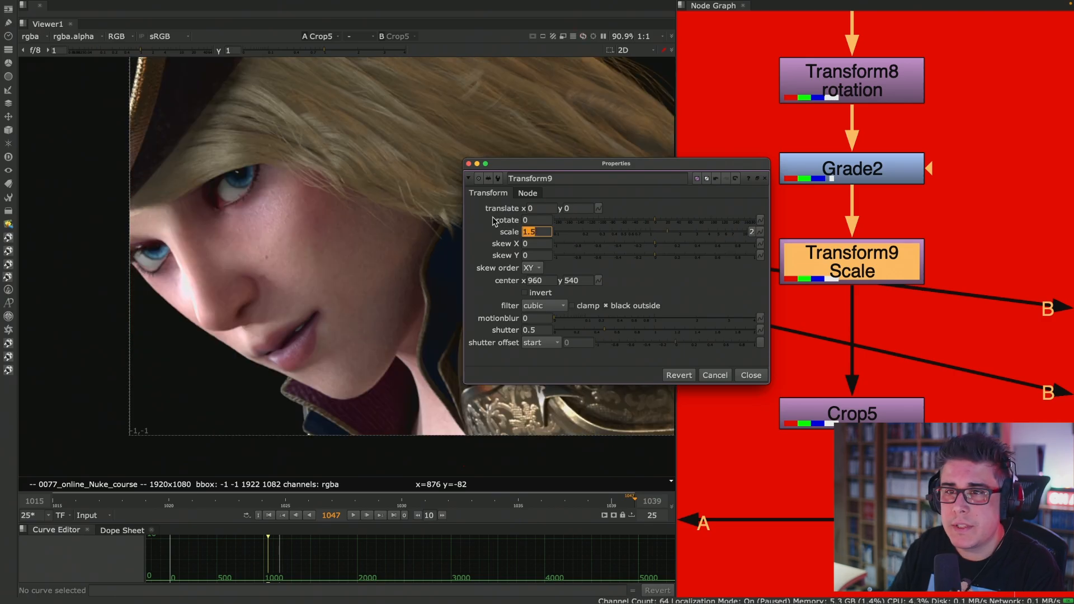
pyautogui.scroll(5, 258, 284)
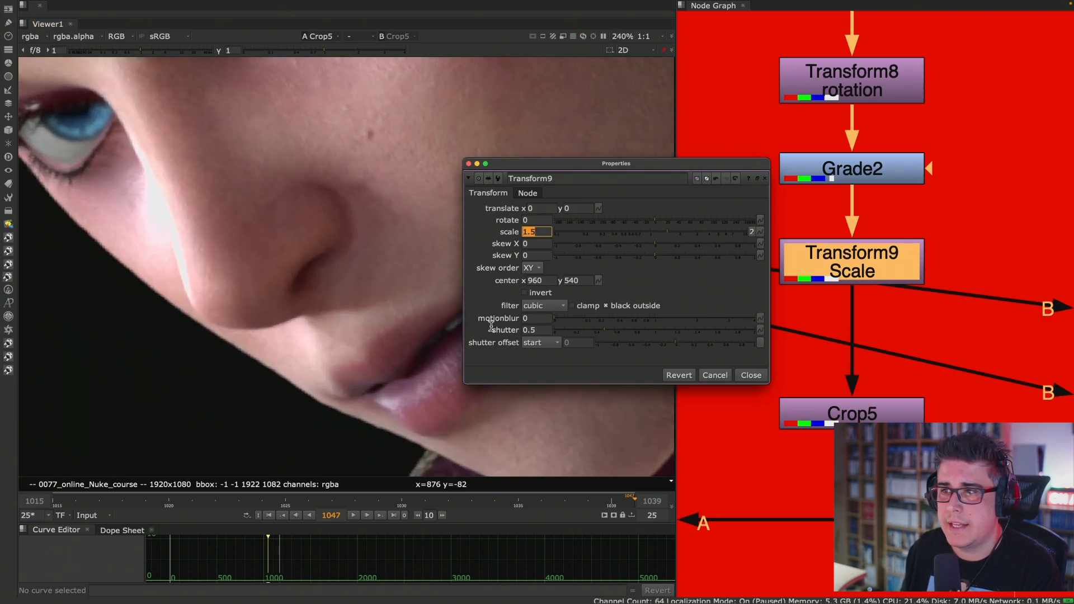
pyautogui.click(744, 375)
pyautogui.scroll(-4, 852, 231)
pyautogui.moveTo(849, 231); pyautogui.dragTo(798, 269, button='middle')
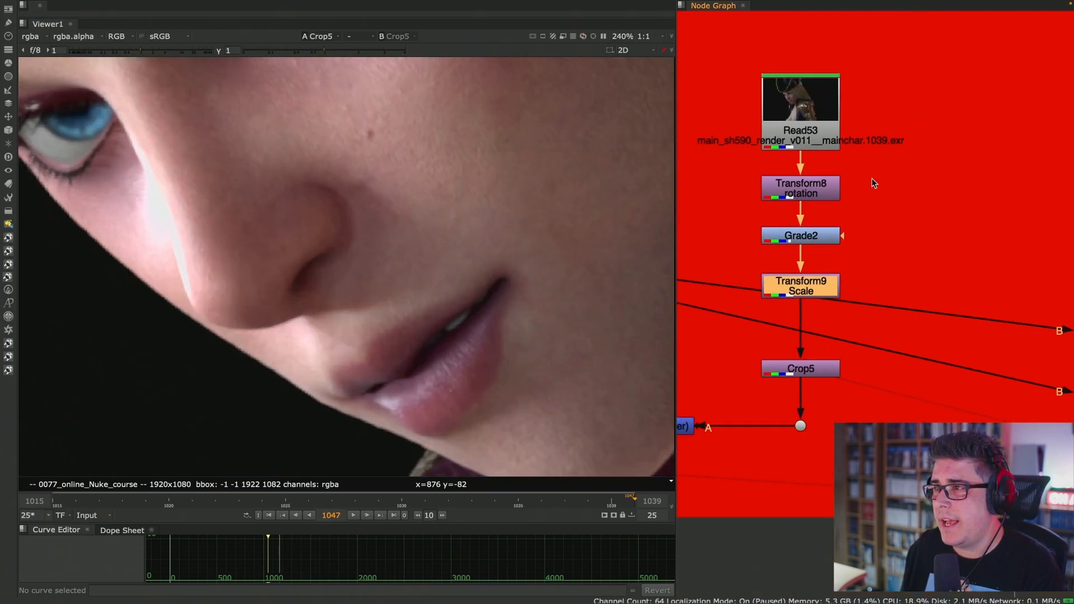
# - Replace the two transforms and Crop6 in the green stack with pasted copies of Transform8, Grade2 and Transform9
pyautogui.moveTo(887, 156); pyautogui.dragTo(732, 324)
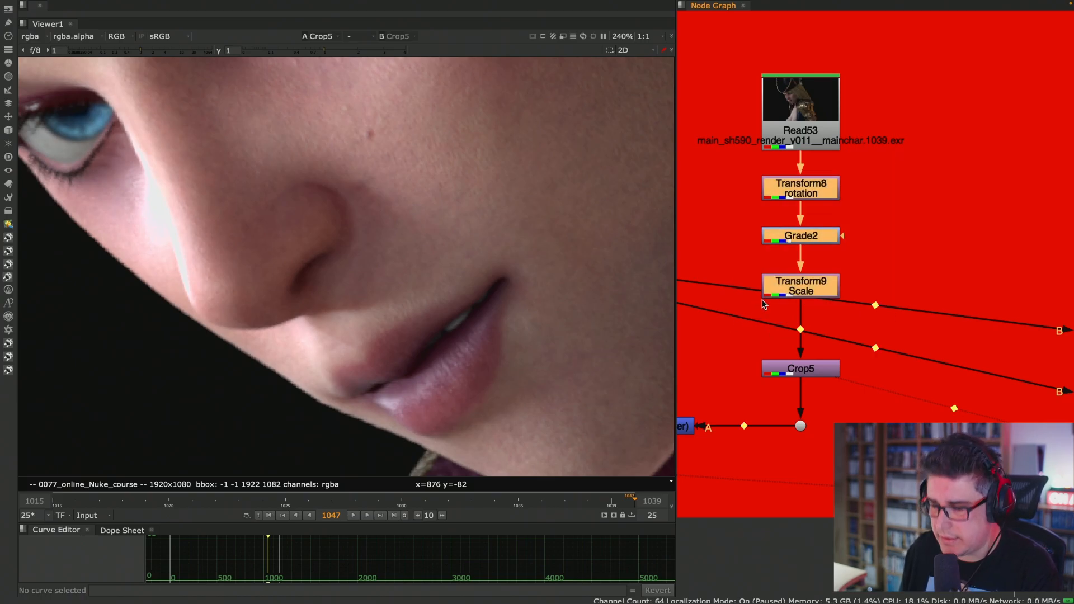
pyautogui.moveTo(989, 223); pyautogui.dragTo(713, 212, button='middle')
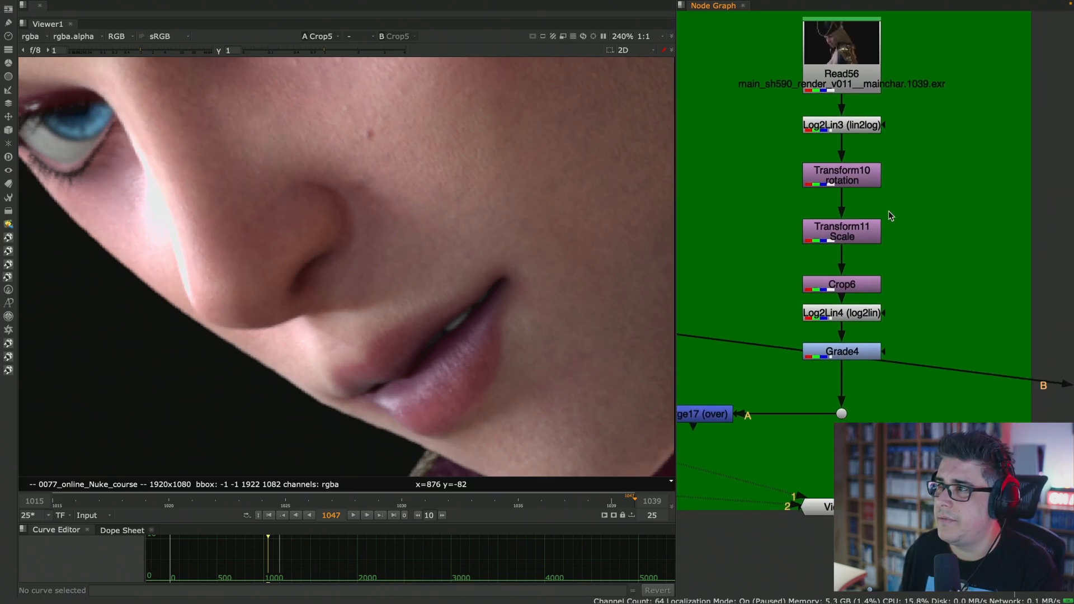
pyautogui.moveTo(924, 149); pyautogui.dragTo(763, 297)
pyautogui.press('Delete')
pyautogui.hotkey('ctrl', 'v')
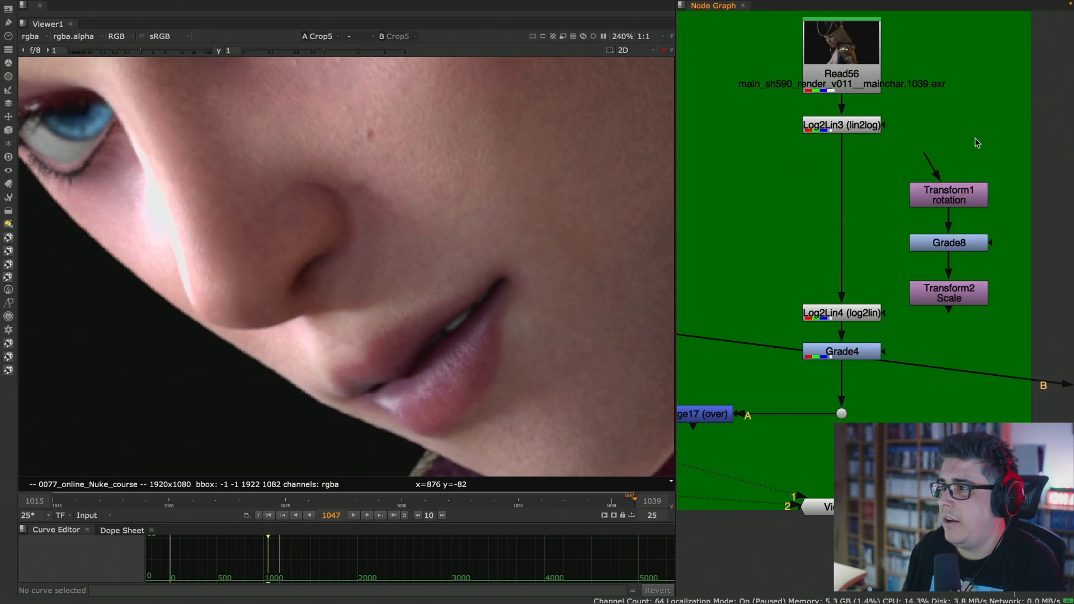
# - Set the pasted grade aside and insert the pasted rotation and scale transforms in order between Log2Lin3 and Log2Lin4
pyautogui.moveTo(960, 246); pyautogui.dragTo(1036, 241)
pyautogui.moveTo(957, 201); pyautogui.dragTo(852, 175)
pyautogui.moveTo(945, 294); pyautogui.dragTo(850, 230)
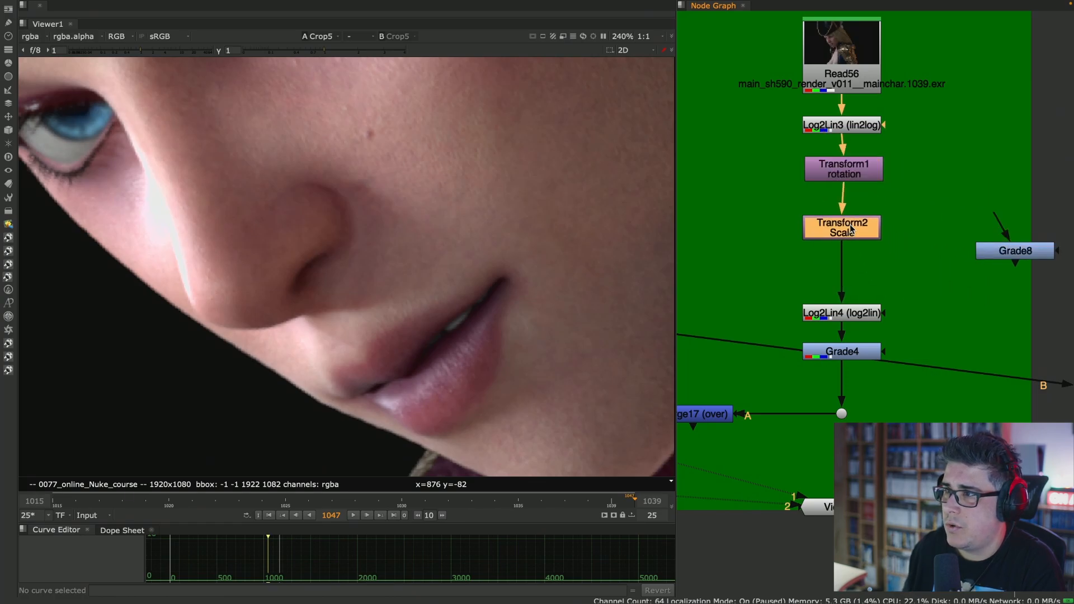
# - Delete Grade4, insert the pasted grade below Log2Lin4 in its place, and align the rotation transform with the stack
pyautogui.click(862, 352)
pyautogui.press('Delete')
pyautogui.moveTo(1016, 251); pyautogui.dragTo(842, 377)
pyautogui.click(886, 307)
pyautogui.moveTo(862, 176); pyautogui.dragTo(860, 175)
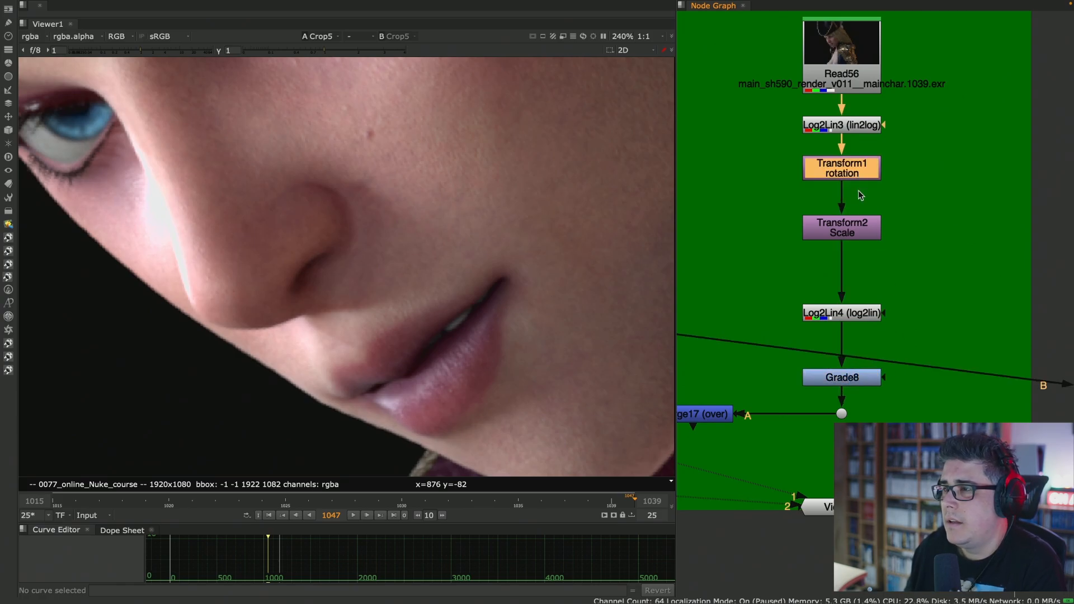
# - Copy Crop5 from the red stack and insert the copy between the green stack's scale transform and Log2Lin4
pyautogui.scroll(8, 784, 241)
pyautogui.scroll(-9, 774, 241)
pyautogui.moveTo(694, 293); pyautogui.dragTo(1064, 245, button='middle')
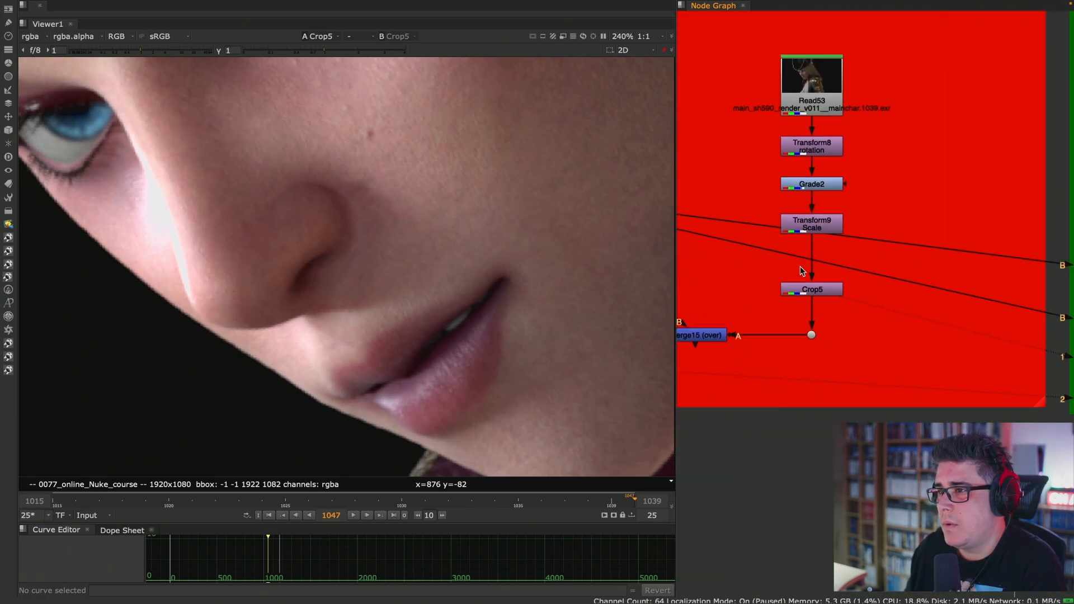
pyautogui.moveTo(915, 249); pyautogui.dragTo(734, 229, button='middle')
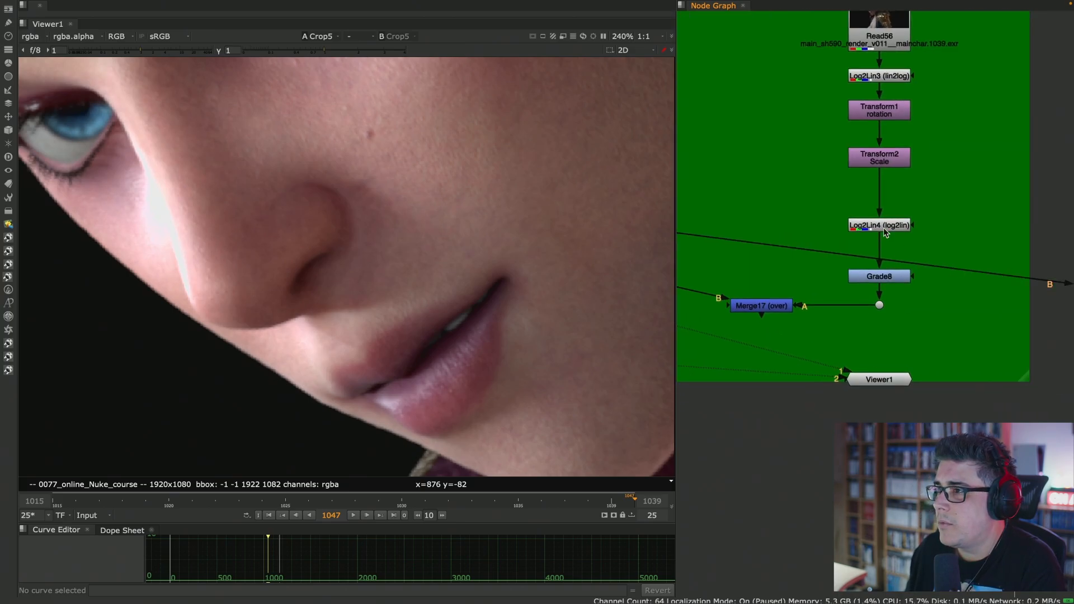
pyautogui.hotkey('ctrl', 'v')
pyautogui.moveTo(898, 179); pyautogui.dragTo(902, 236)
pyautogui.moveTo(812, 198); pyautogui.dragTo(871, 196, button='middle')
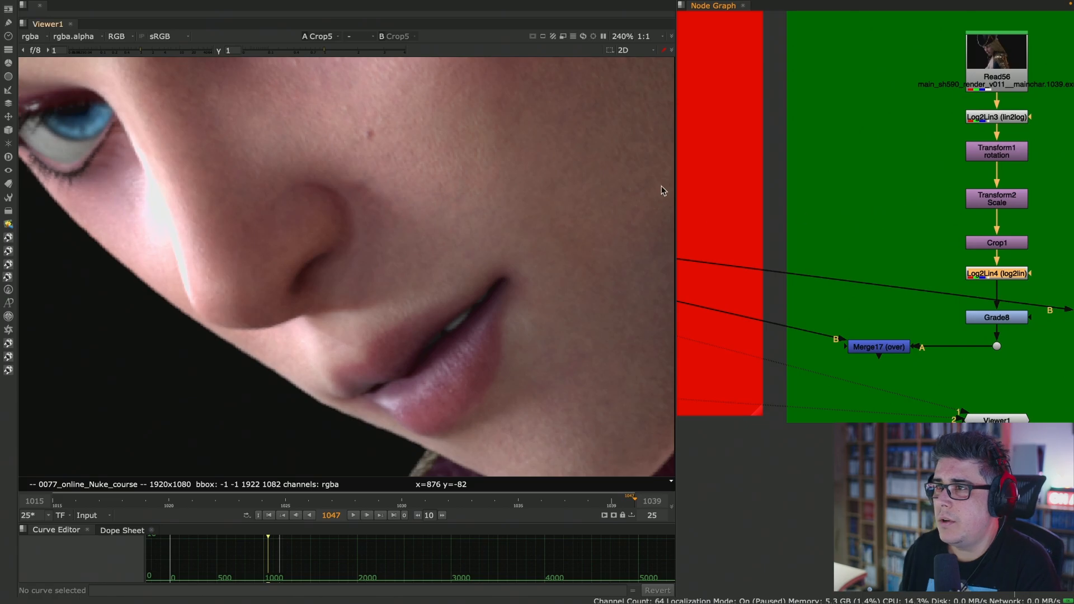
# - Widen the Node Graph pane and move the Read53 stack closer to the middle of its red backdrop
pyautogui.moveTo(676, 179); pyautogui.dragTo(560, 170)
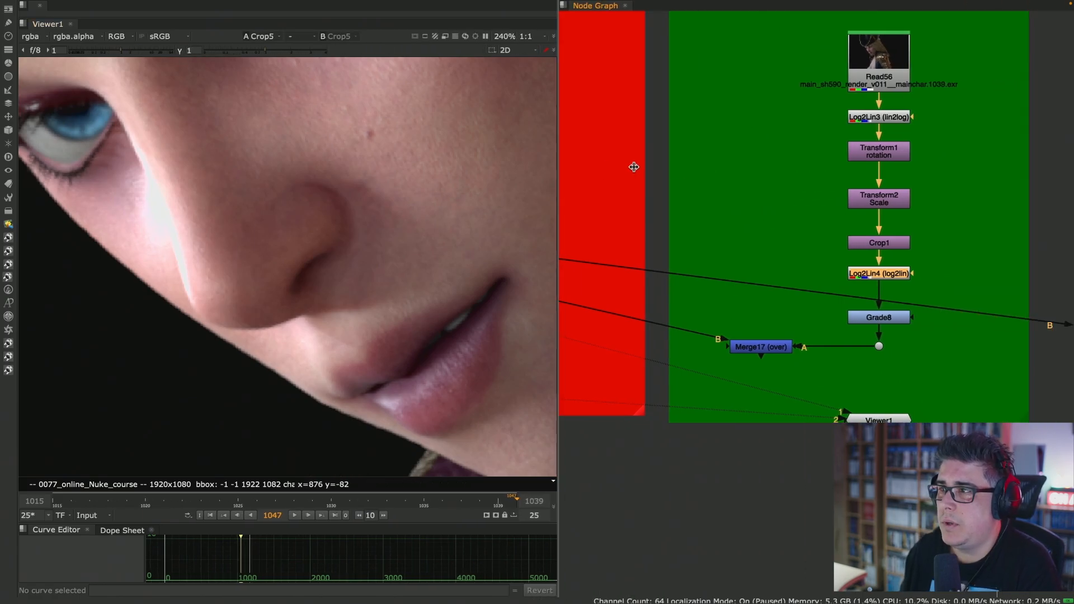
pyautogui.moveTo(635, 165); pyautogui.dragTo(774, 190, button='middle')
pyautogui.scroll(-3, 727, 194)
pyautogui.scroll(3, 727, 194)
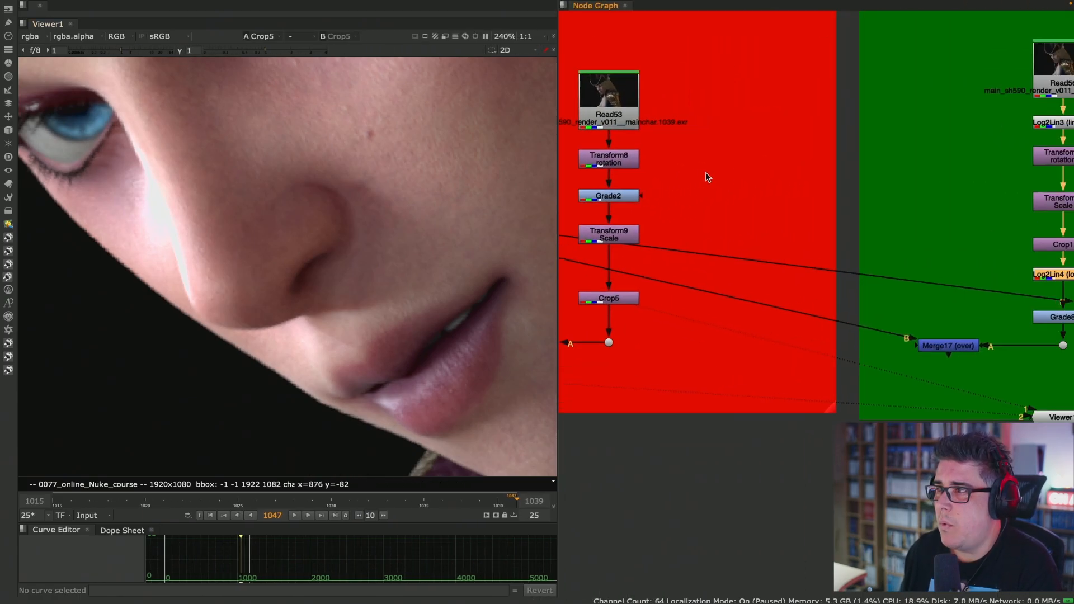
pyautogui.moveTo(697, 163); pyautogui.dragTo(707, 165, button='middle')
pyautogui.moveTo(704, 46); pyautogui.dragTo(581, 364)
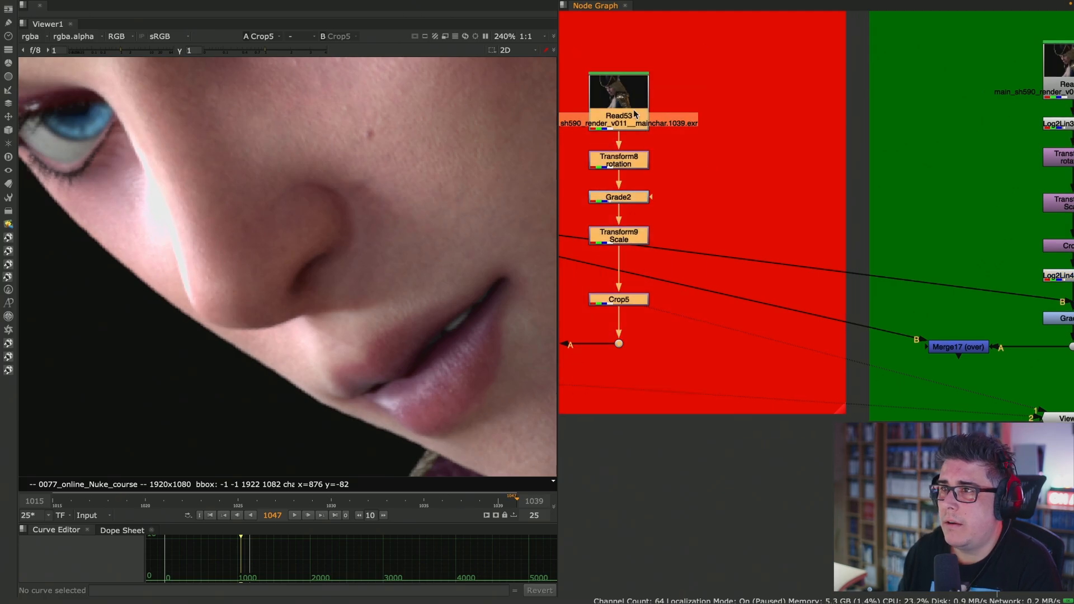
pyautogui.moveTo(638, 106); pyautogui.dragTo(726, 106)
pyautogui.click(782, 108)
pyautogui.scroll(3, 697, 179)
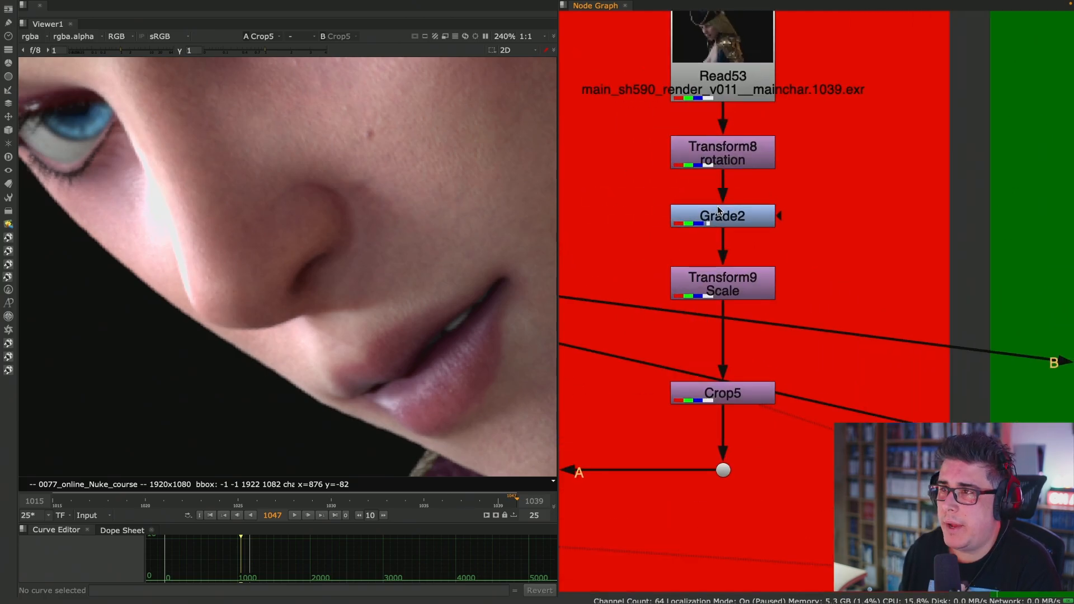
# - Point out Grade2 between the two transforms and assign Crop5 to the viewer for comparison
pyautogui.moveTo(646, 180); pyautogui.dragTo(852, 228)
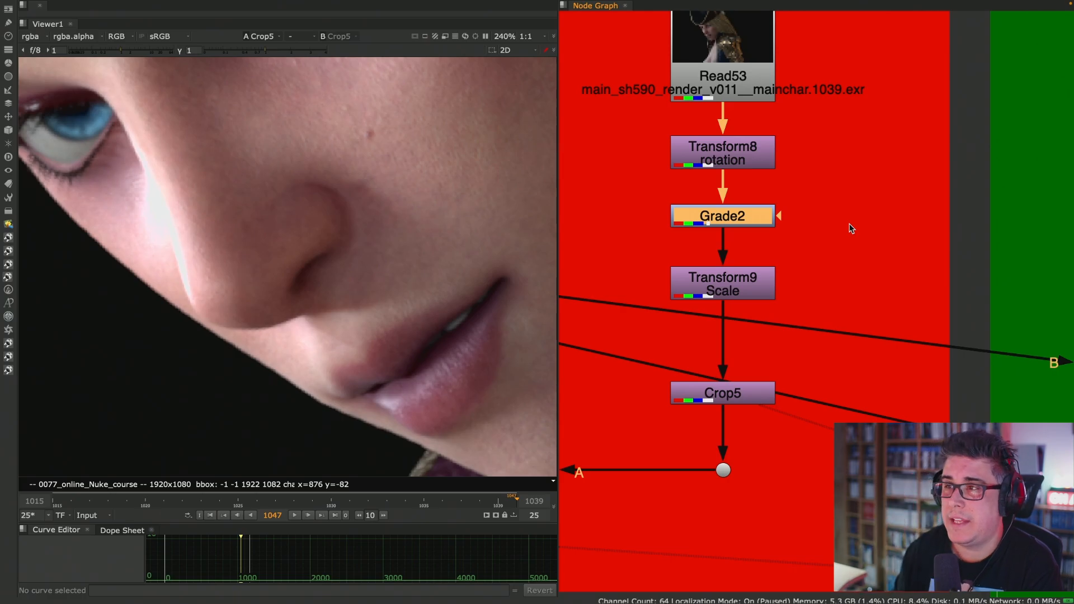
pyautogui.click(814, 201)
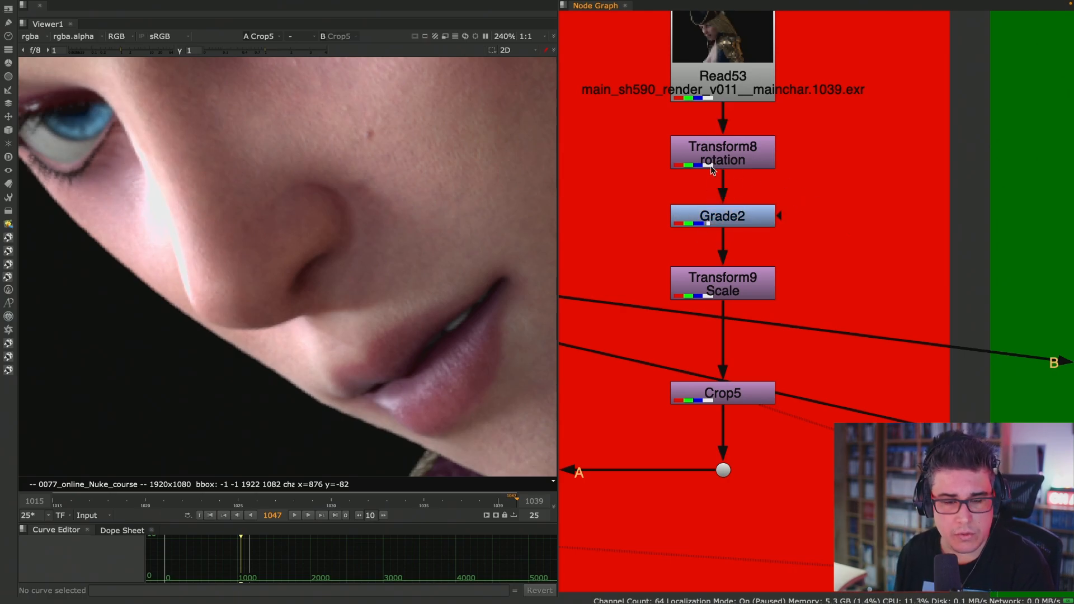
pyautogui.click(739, 393)
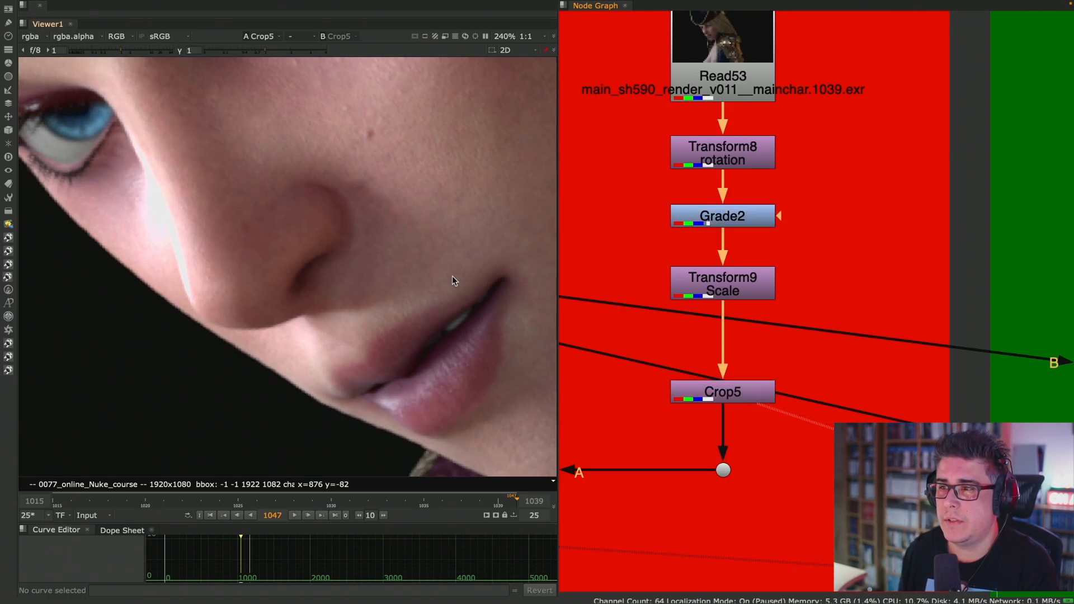
# - Review the adjacent transforms in the green stack and view Grade8's output in the maximized viewer
pyautogui.moveTo(900, 270); pyautogui.dragTo(660, 247, button='middle')
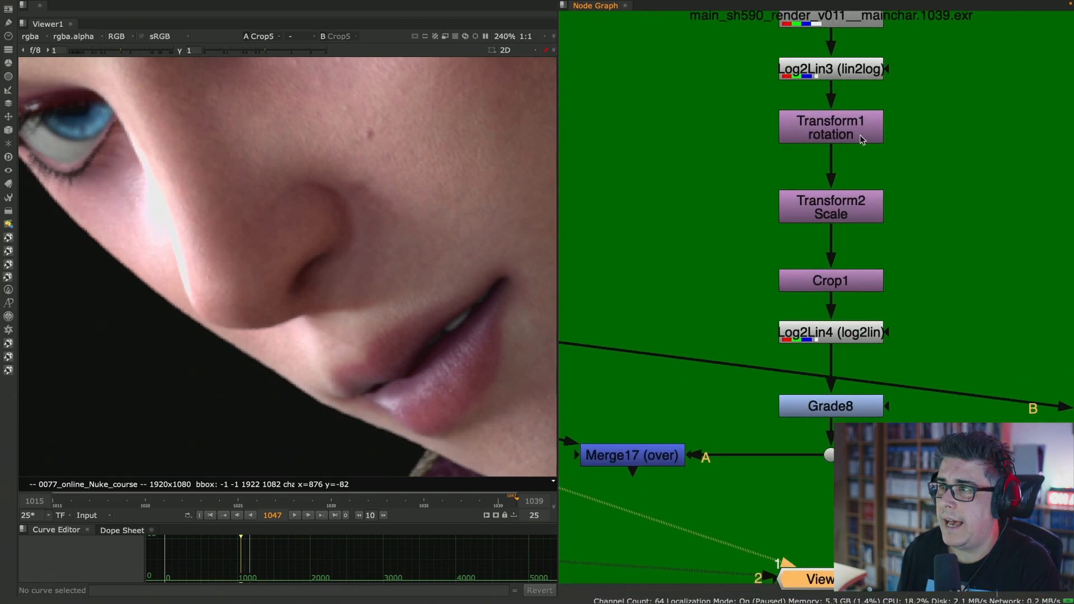
pyautogui.moveTo(937, 96); pyautogui.dragTo(704, 305)
pyautogui.click(868, 411)
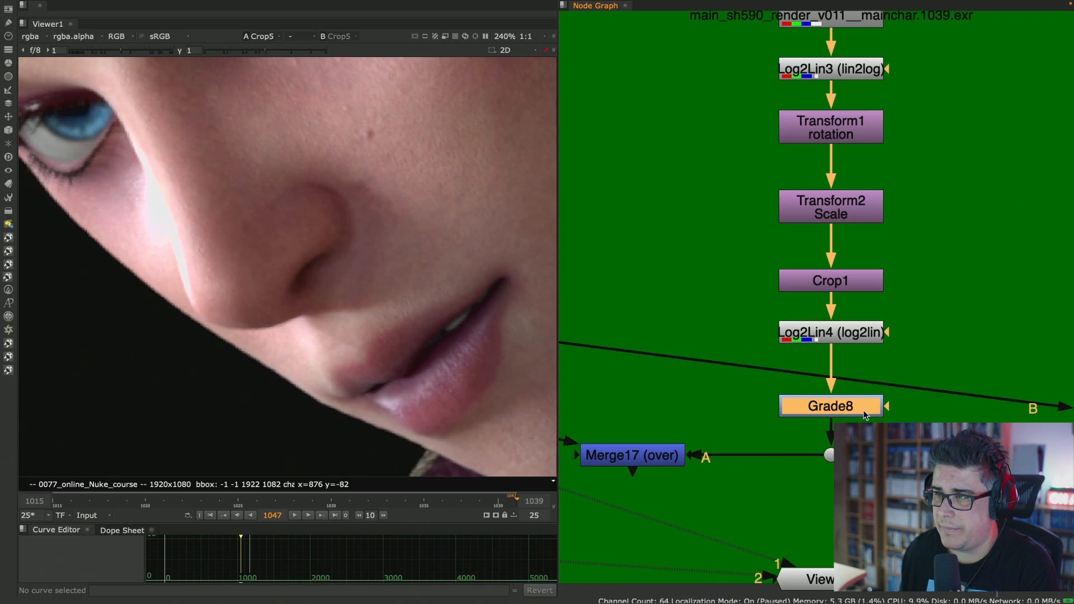
pyautogui.press('1')
pyautogui.press('space')
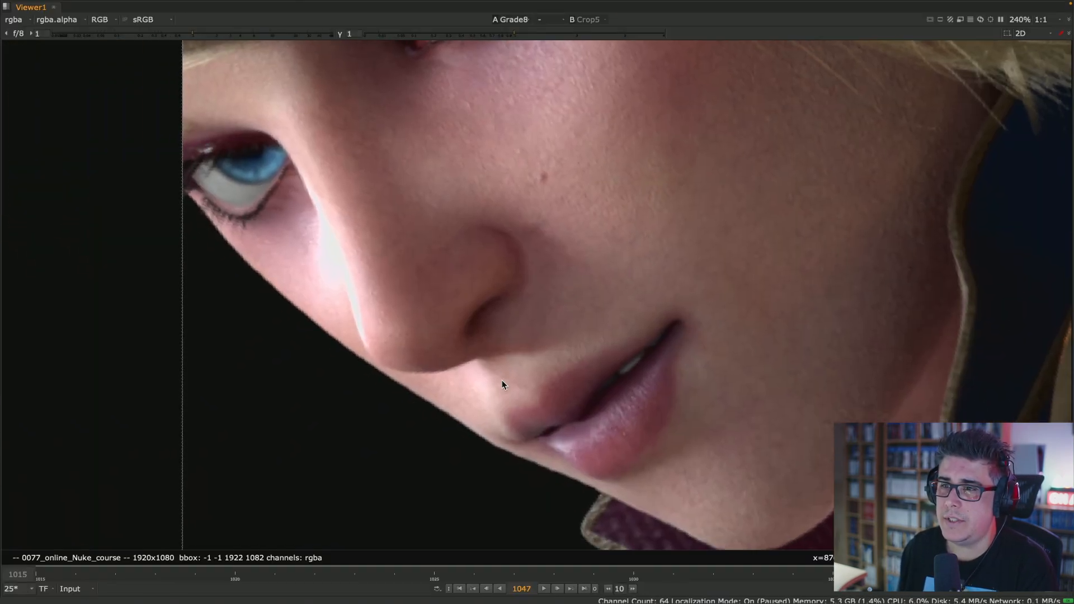
# - Compare Crop5 and Grade8 up close along the face's edge, and return to the whole frame in the normal layout
pyautogui.scroll(10, 446, 389)
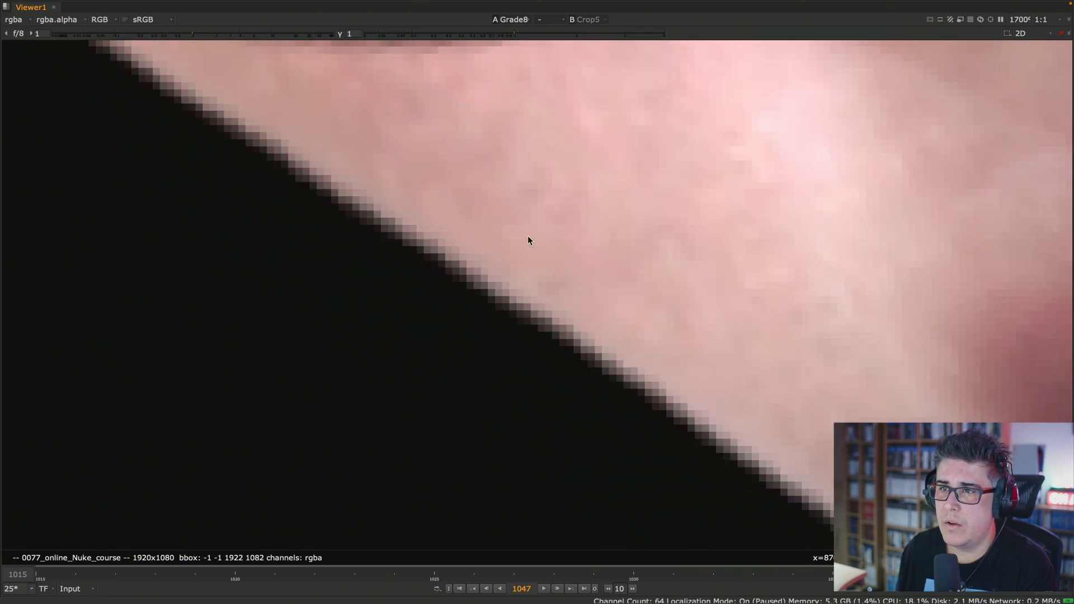
pyautogui.press('2')
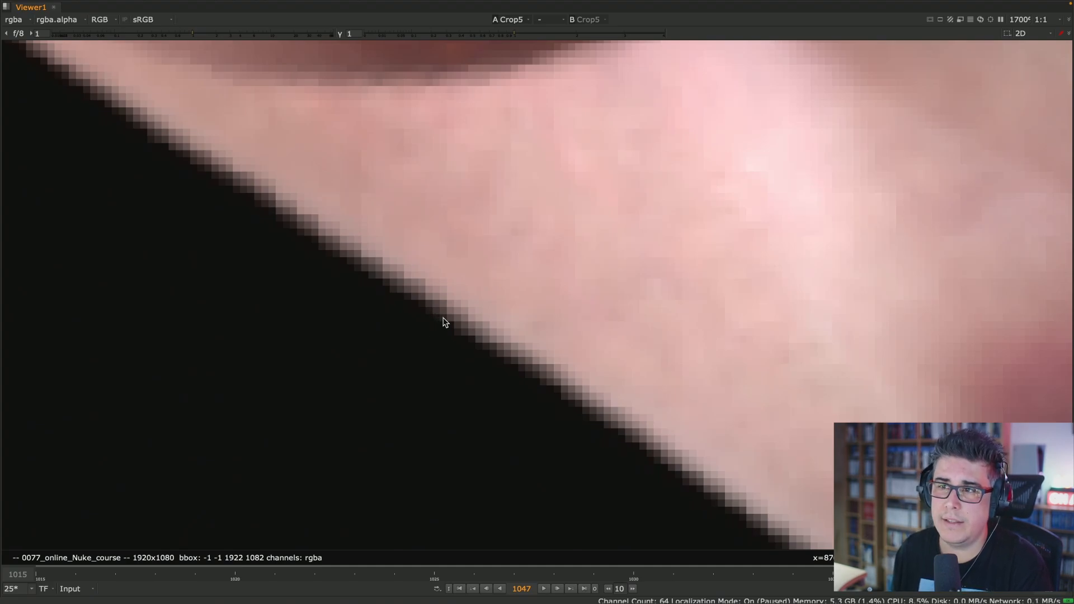
pyautogui.press('1')
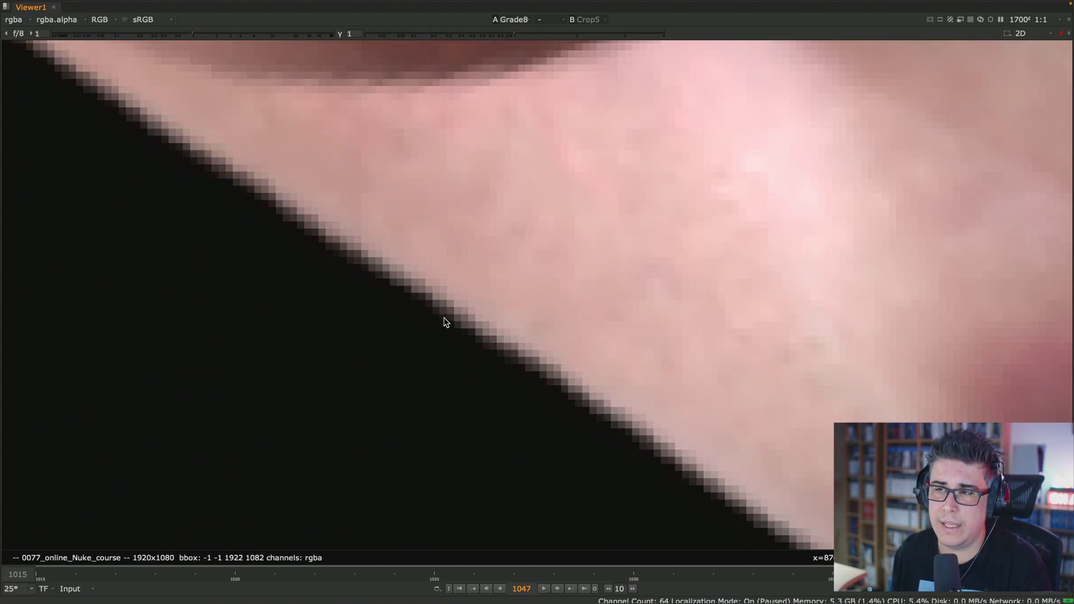
pyautogui.press('space')
pyautogui.scroll(-6, 384, 230)
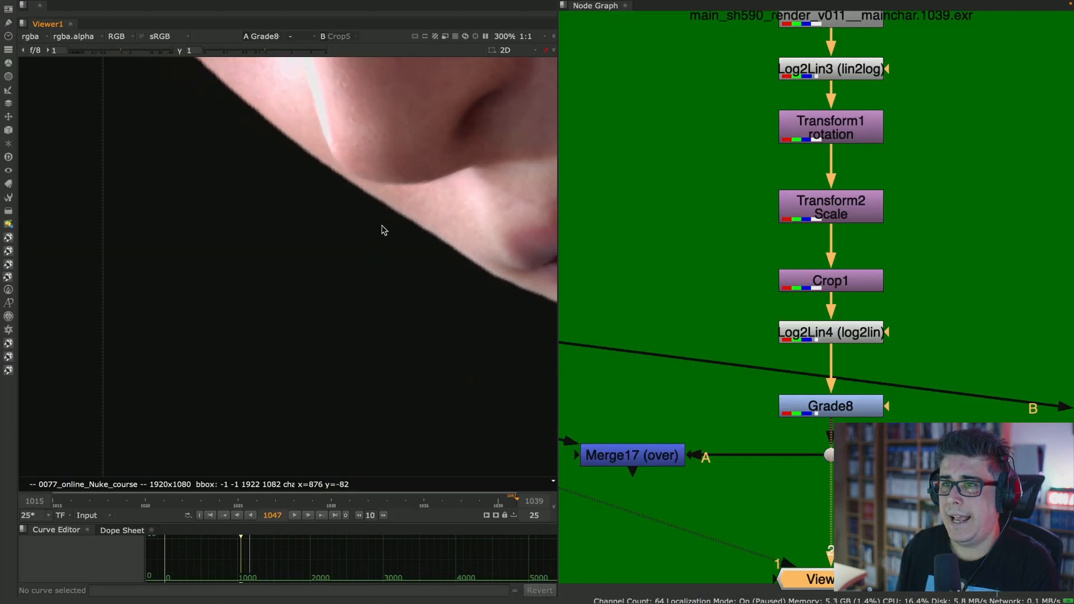
pyautogui.scroll(-7, 384, 230)
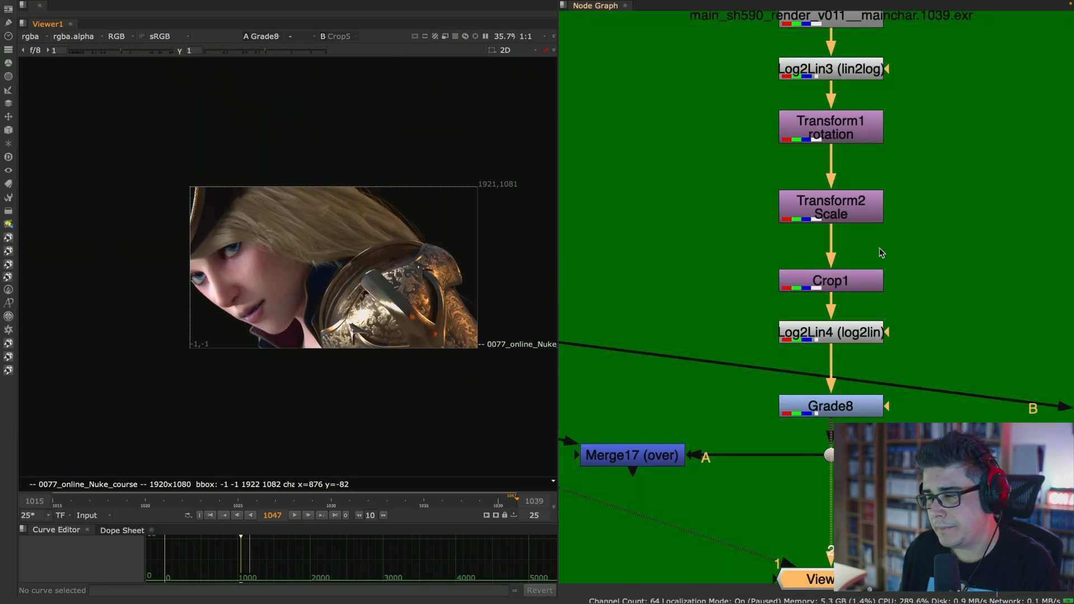
# - Assign Grade8 to the viewer's second input and view Grade5's output from the "Crop is breaking filtering" stack
pyautogui.scroll(-7, 834, 268)
pyautogui.moveTo(891, 307); pyautogui.dragTo(733, 317, button='middle')
pyautogui.press('2')
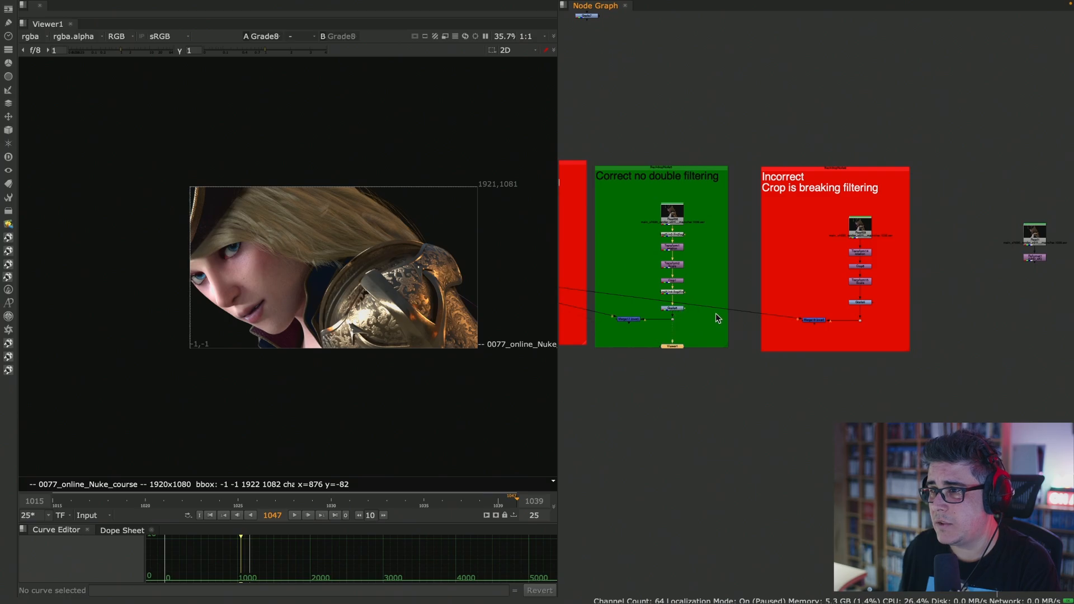
pyautogui.press('1')
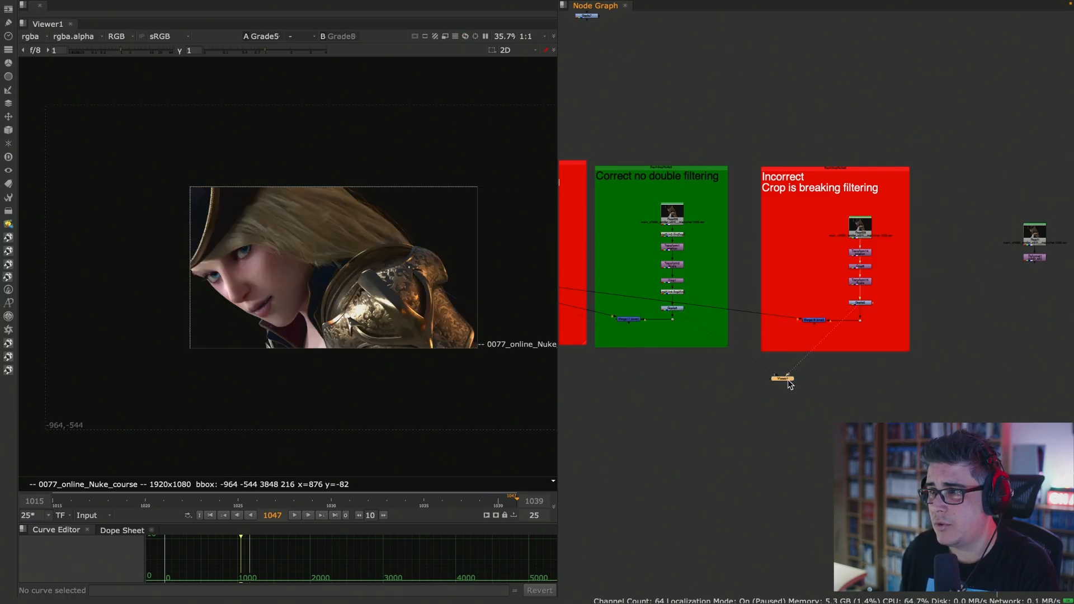
pyautogui.scroll(3, 870, 311)
pyautogui.click(877, 296)
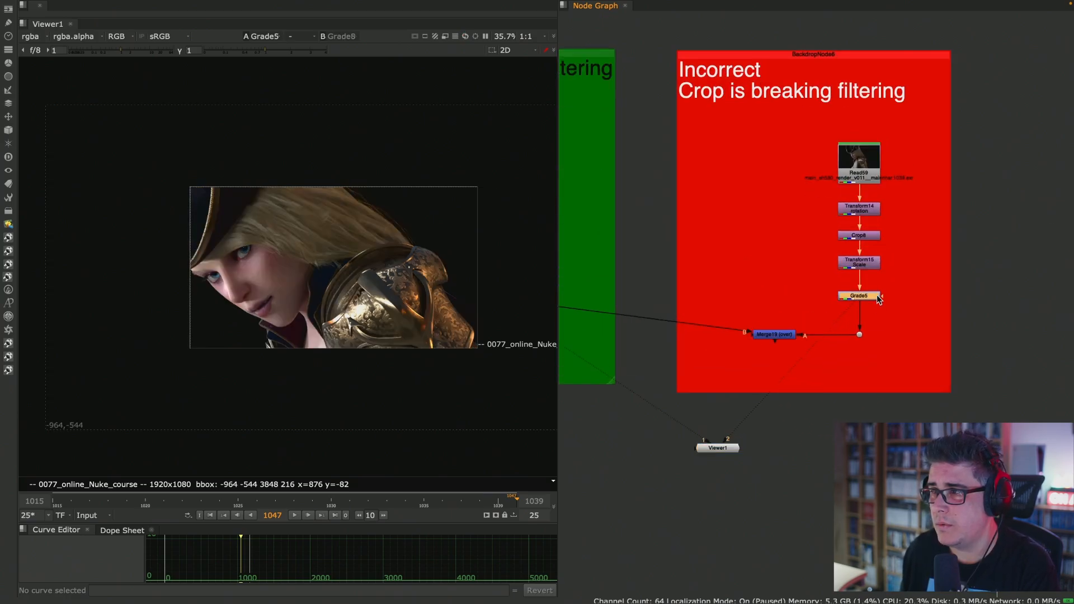
# - Toggle the viewer repeatedly between Crop5 of the Grade-breaks-filtering stack and Grade8 of the correct stack to compare the full frame
pyautogui.moveTo(717, 268); pyautogui.dragTo(828, 288, button='middle')
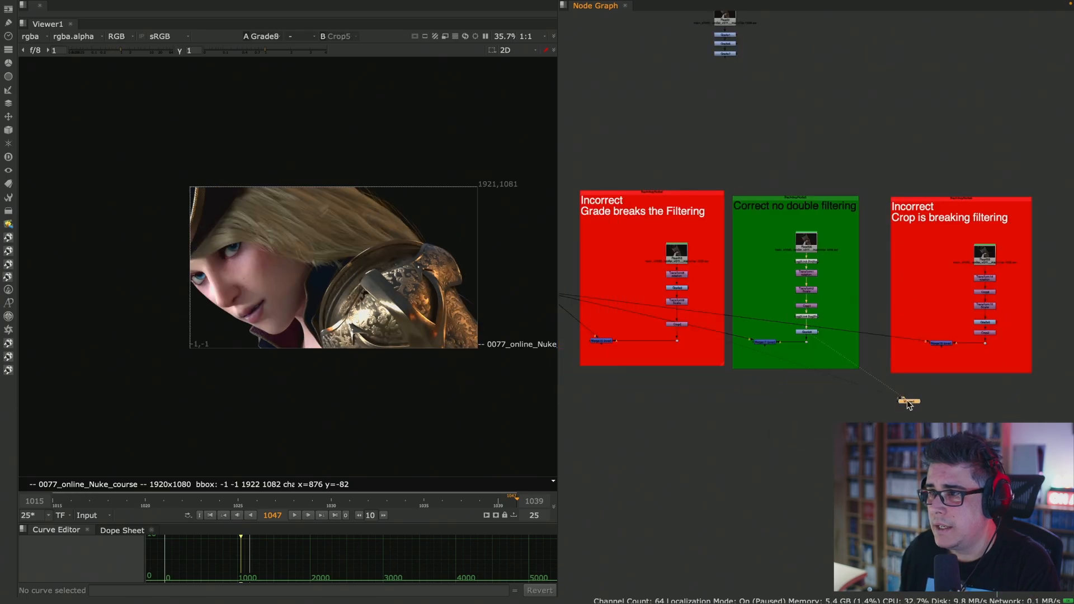
pyautogui.moveTo(911, 406); pyautogui.dragTo(724, 393)
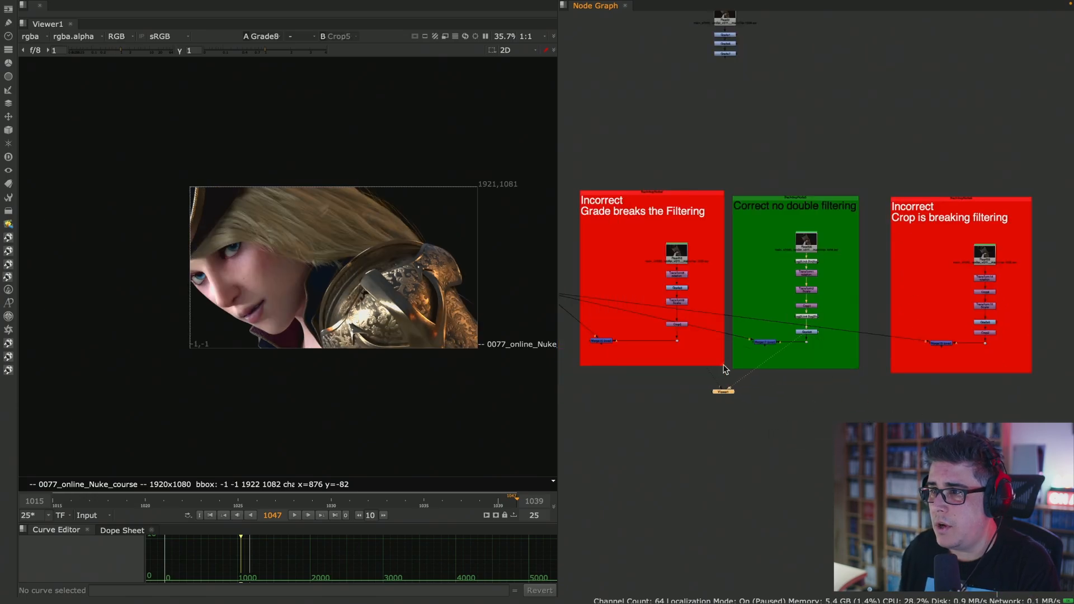
pyautogui.scroll(5, 709, 337)
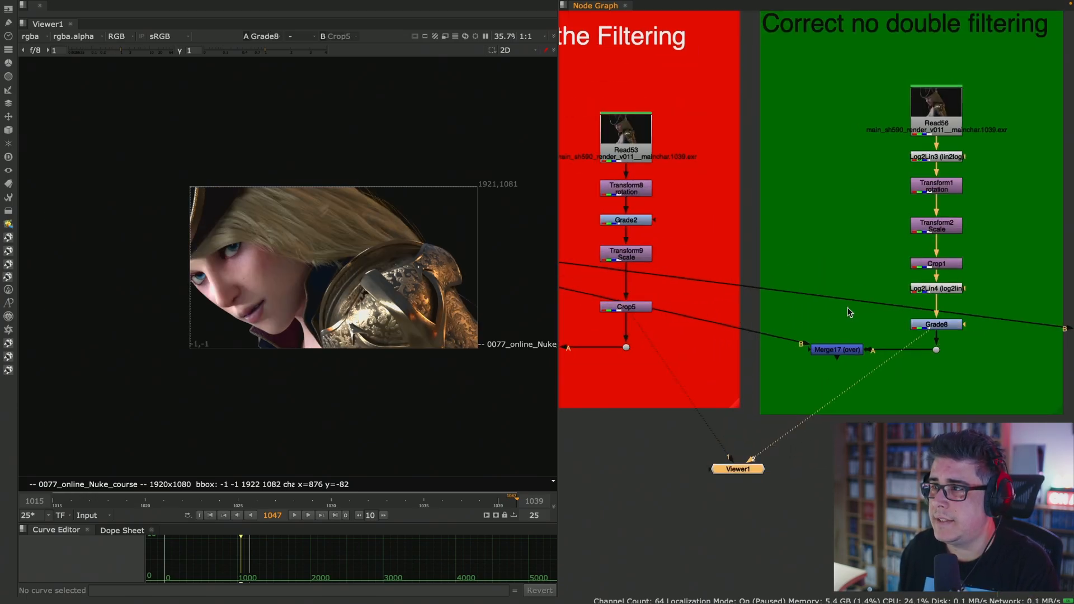
pyautogui.press('1')
pyautogui.press('2')
pyautogui.press('1')
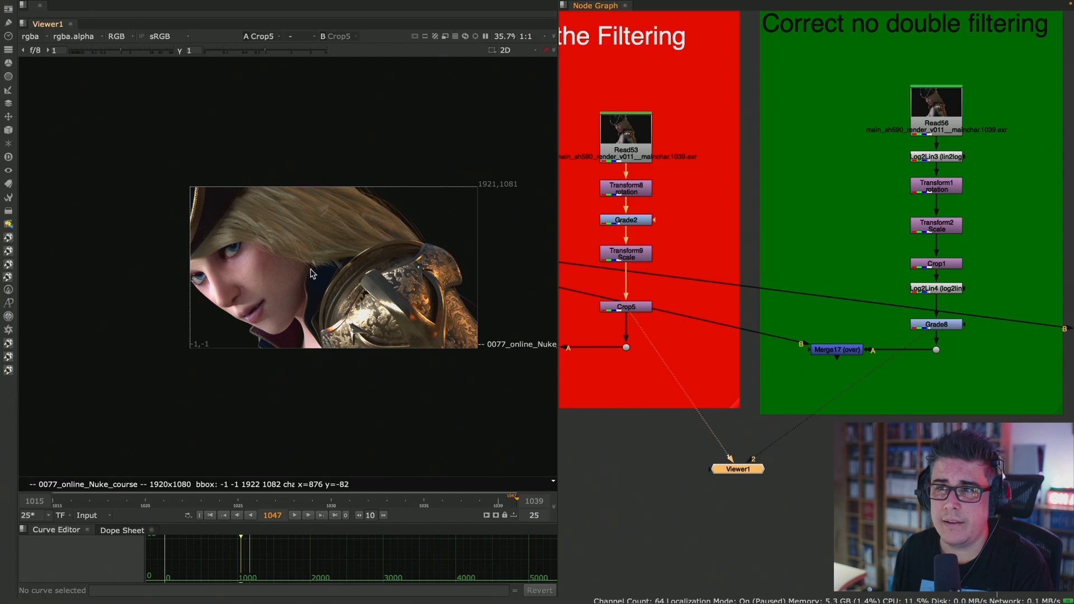
pyautogui.press('2')
pyautogui.press('1')
pyautogui.press('2')
pyautogui.press('1')
pyautogui.press('2')
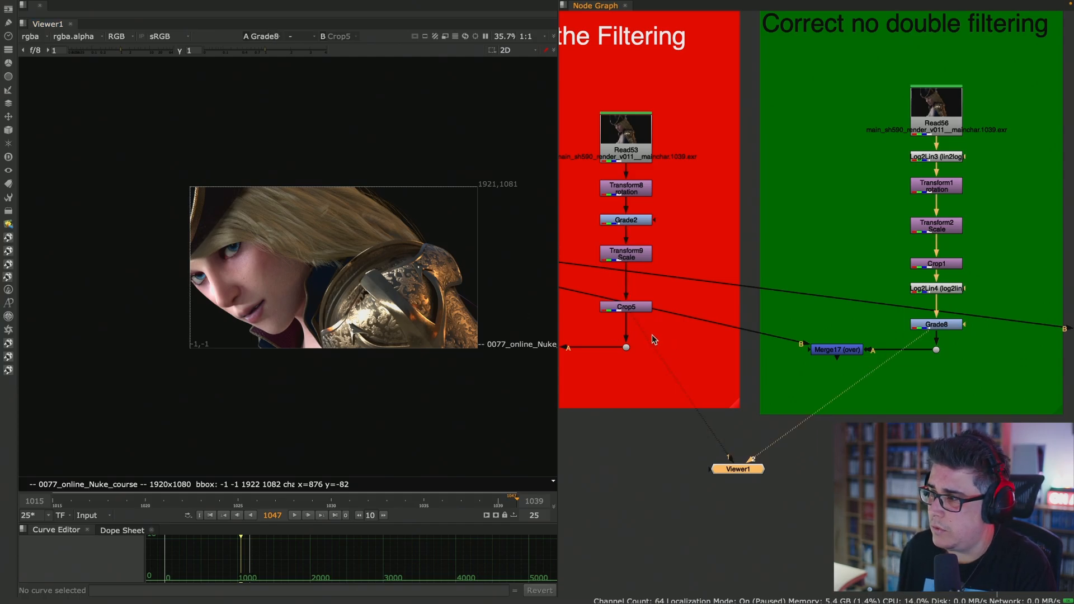
pyautogui.press('1')
pyautogui.press('2')
pyautogui.press('1')
pyautogui.press('2')
pyautogui.press('1')
pyautogui.press('2')
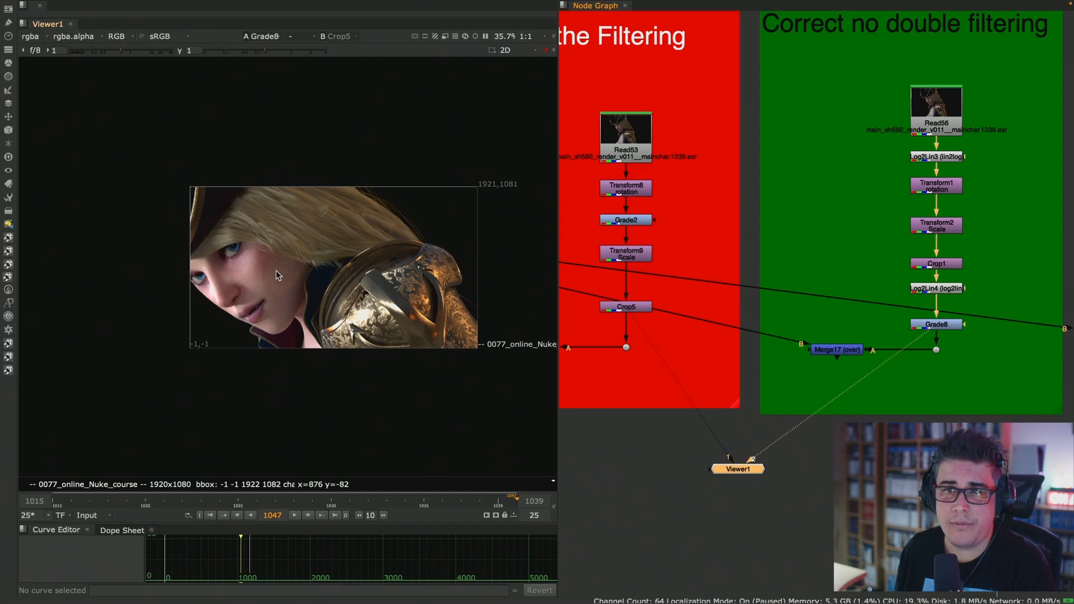
# - Compare the engraved shoulder armour's detail between Crop5 and Grade8 at 600% zoom
pyautogui.scroll(1, 280, 275)
pyautogui.moveTo(290, 270); pyautogui.dragTo(270, 267, button='middle')
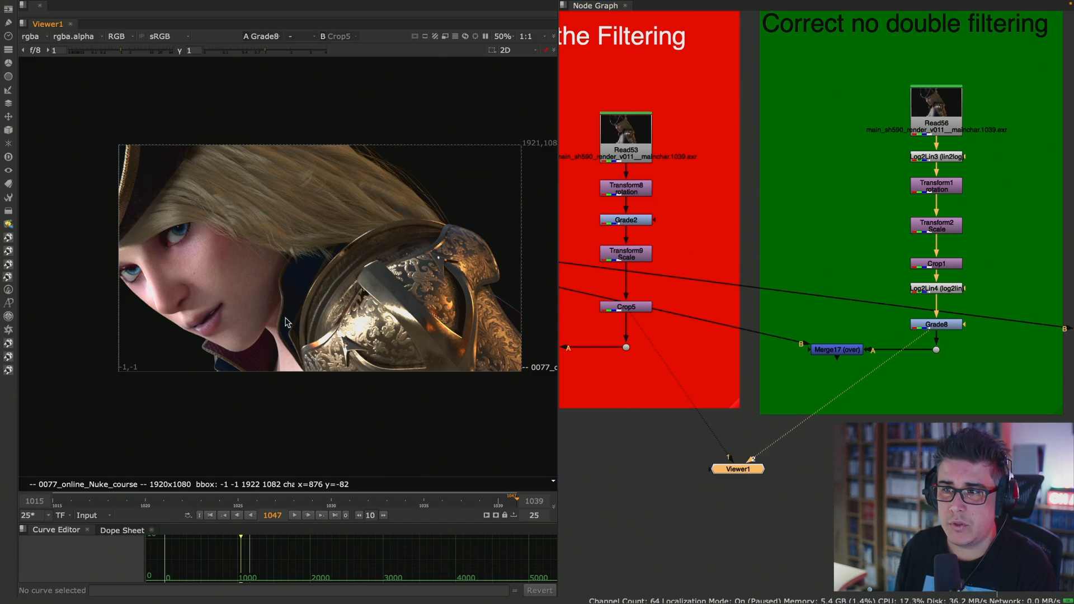
pyautogui.scroll(10, 286, 322)
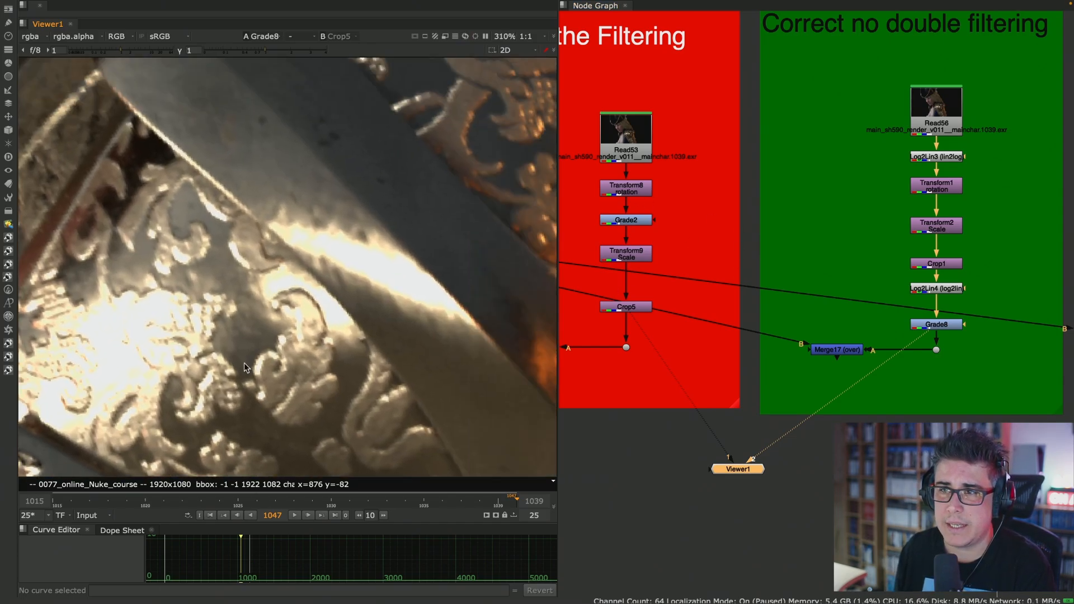
pyautogui.scroll(6, 297, 317)
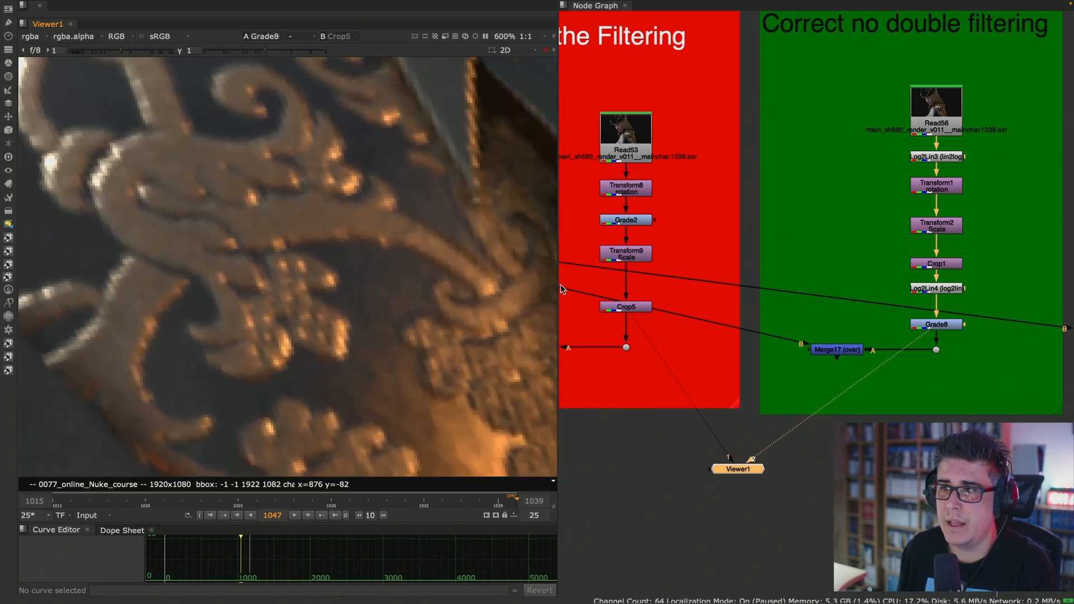
pyautogui.press('1')
pyautogui.press('2')
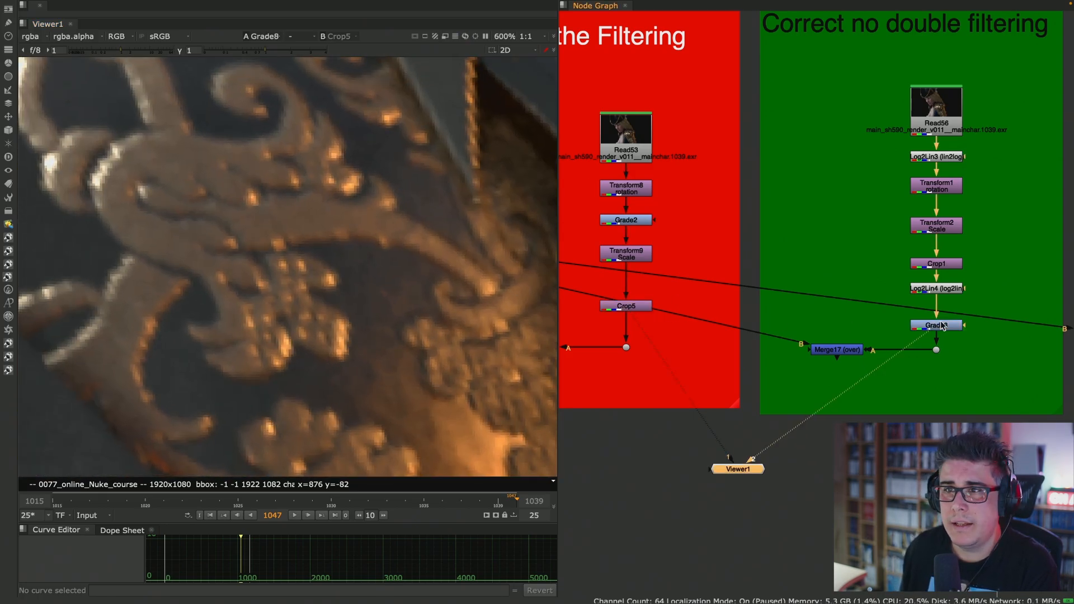
# - Alternate the viewer between Crop5 and Grade8 on the magnified armour engraving, finishing on Grade8
pyautogui.press('1')
pyautogui.press('2')
pyautogui.press('1')
pyautogui.press('2')
pyautogui.press('1')
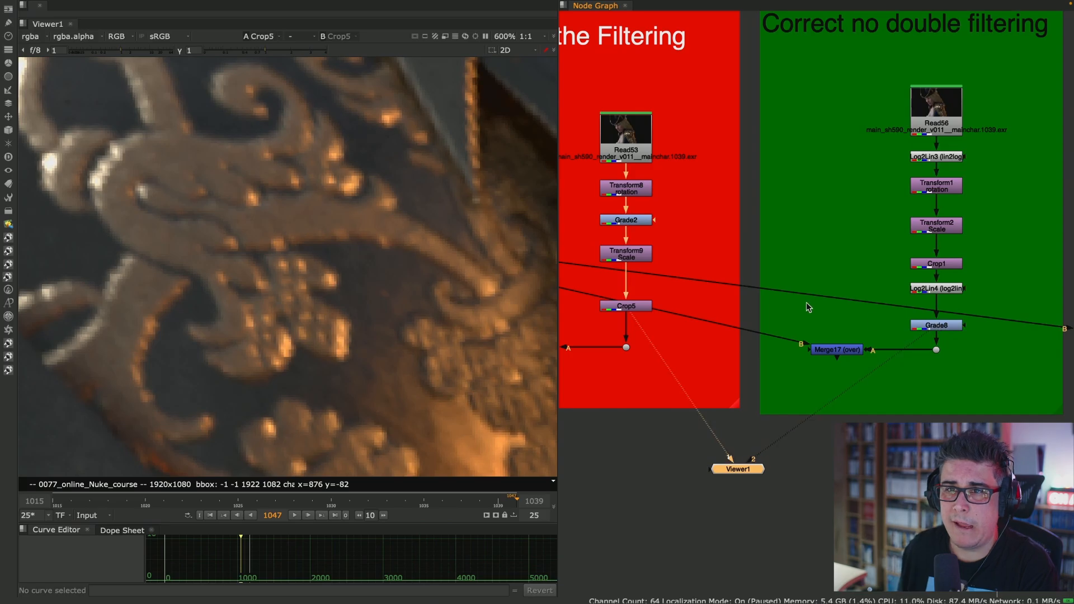
pyautogui.press('2')
pyautogui.press('1')
pyautogui.press('2')
pyautogui.press('1')
pyautogui.press('2')
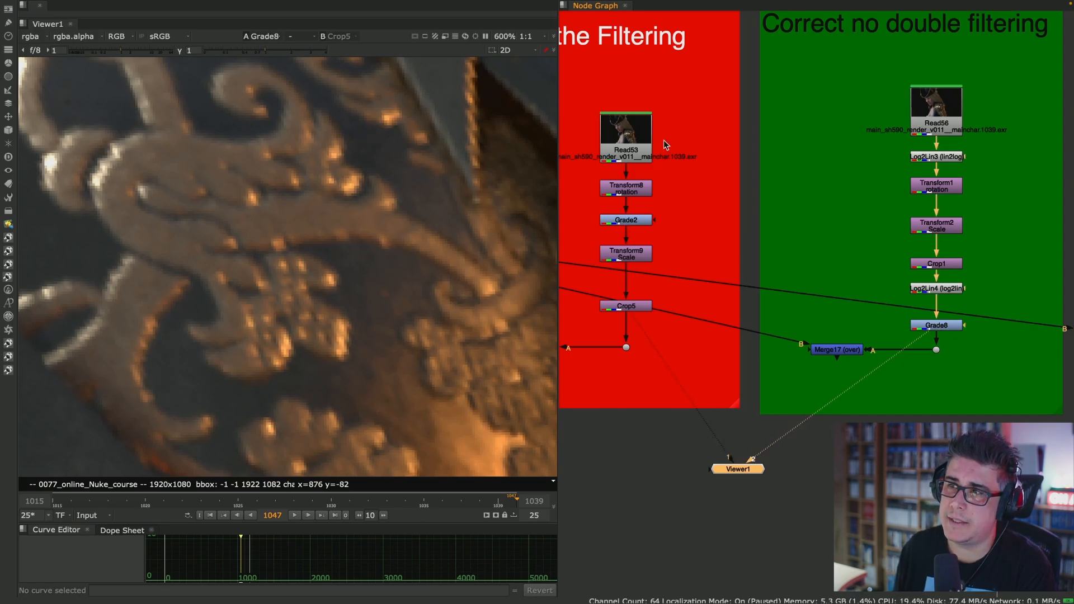
pyautogui.press('1')
pyautogui.press('2')
# - Highlight the adjacent Transform1 rotation and Transform2 Scale nodes in the correct stack, and clear the selection
pyautogui.scroll(5, 933, 200)
pyautogui.moveTo(1015, 150); pyautogui.dragTo(882, 157, button='middle')
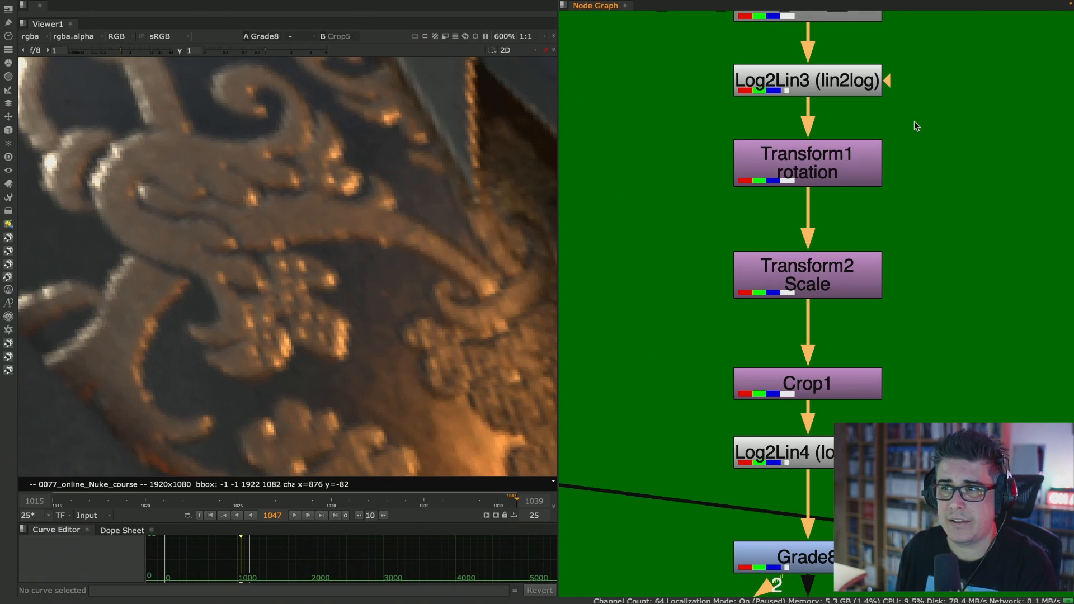
pyautogui.moveTo(941, 111); pyautogui.dragTo(662, 211)
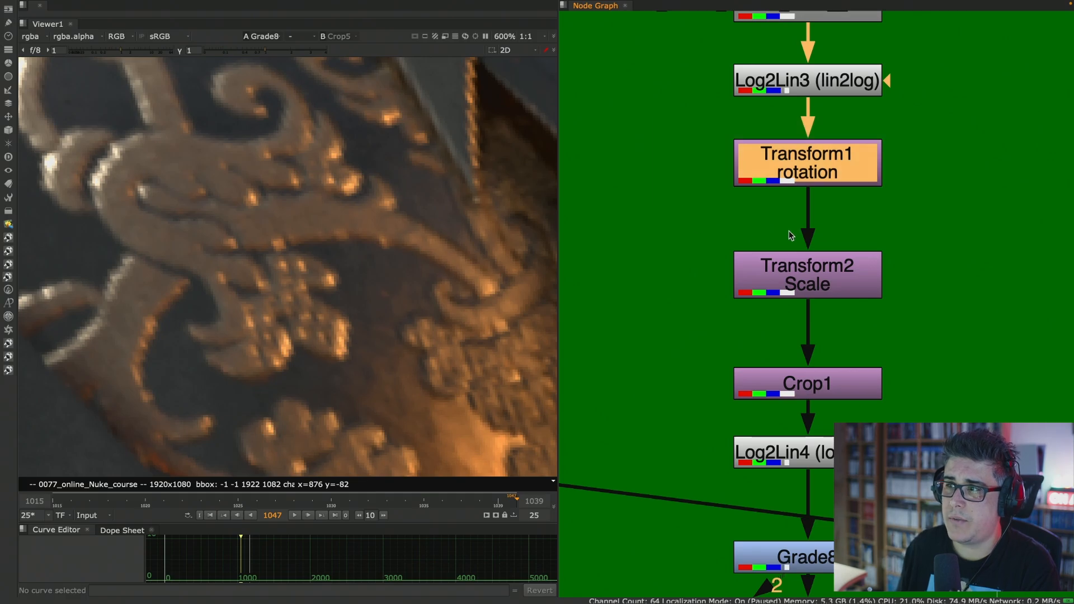
pyautogui.moveTo(937, 200); pyautogui.dragTo(696, 297)
pyautogui.moveTo(953, 115); pyautogui.dragTo(642, 348)
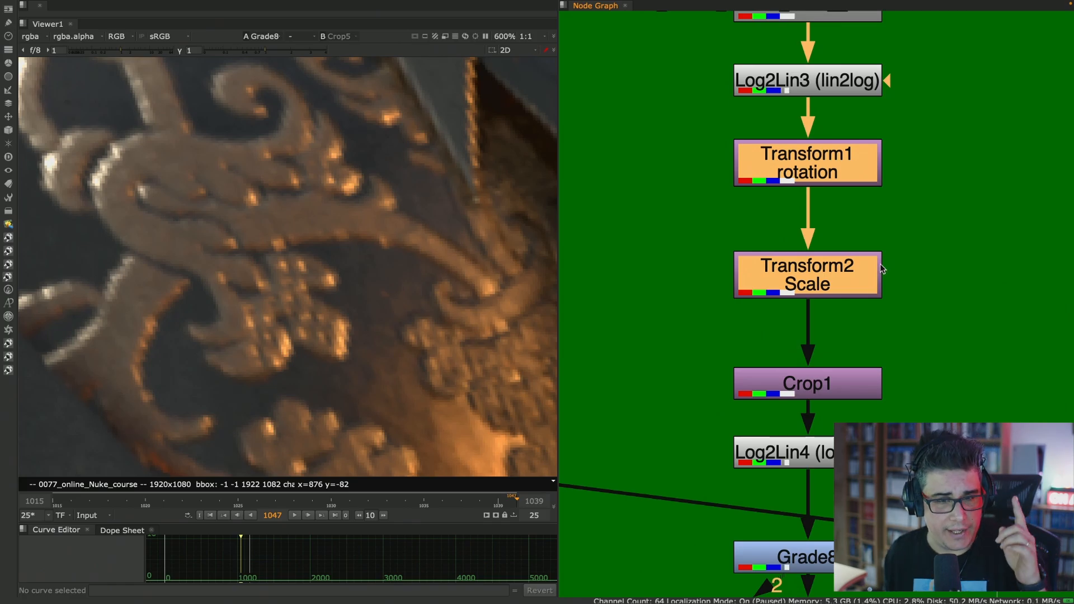
pyautogui.click(958, 210)
# - Inspect the properties of Transform1 and Transform2 one above the other, and close both
pyautogui.doubleClick(849, 166)
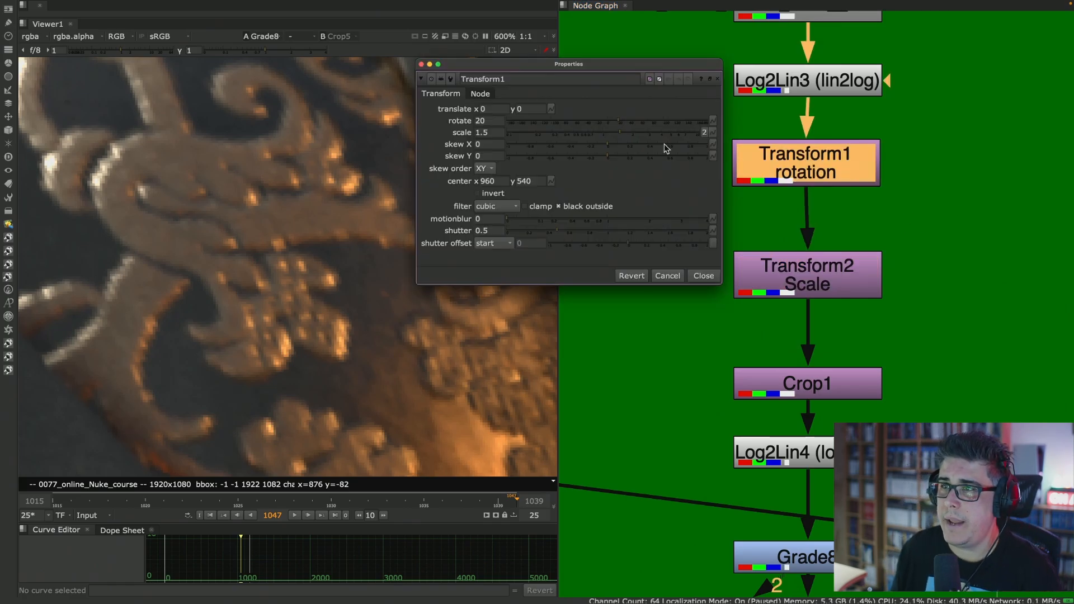
pyautogui.click(803, 164)
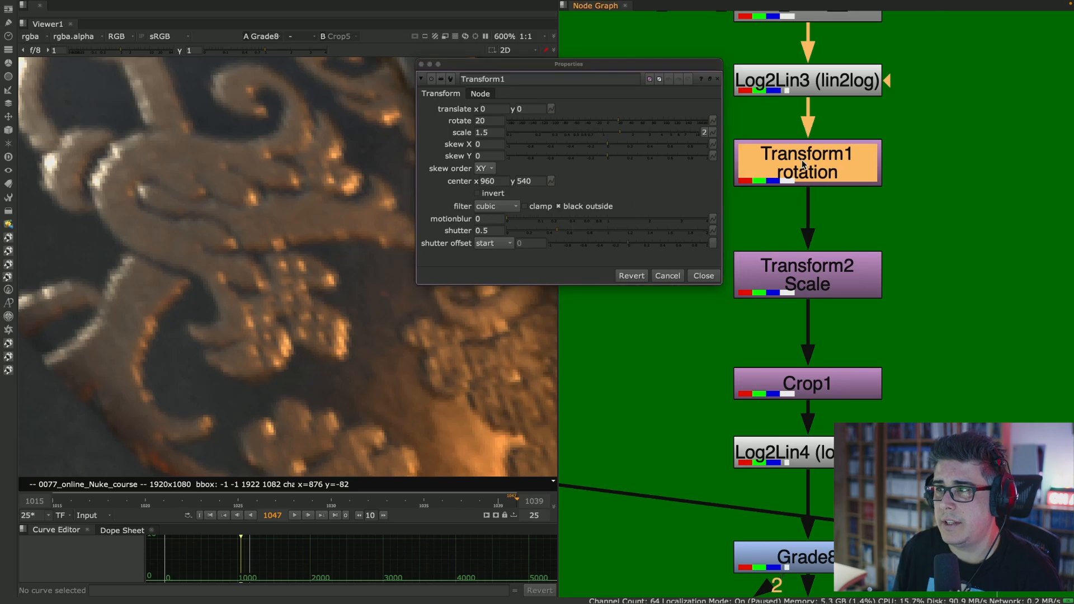
pyautogui.doubleClick(841, 280)
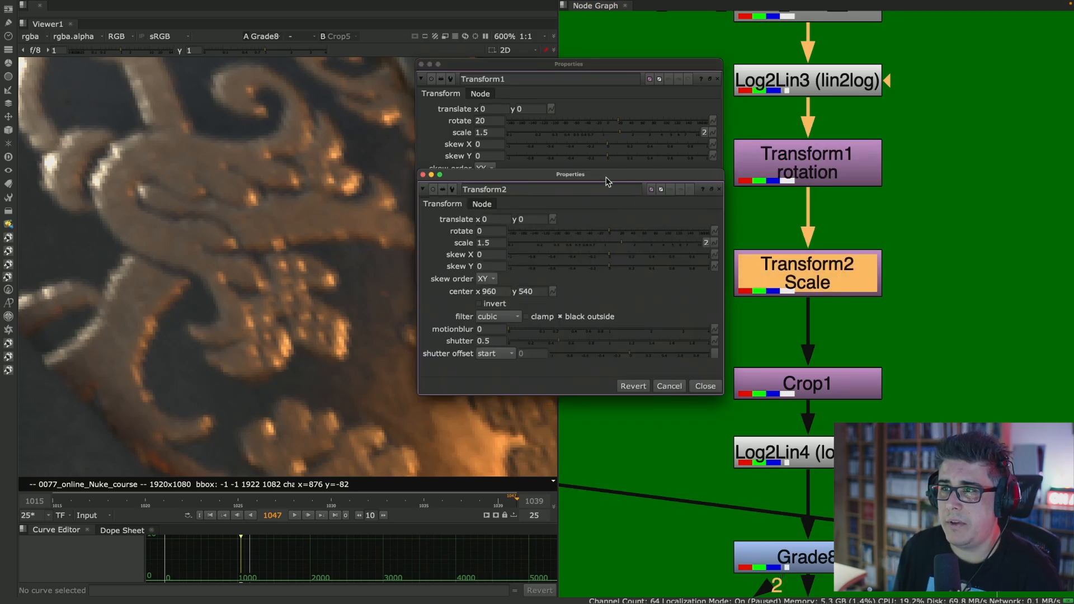
pyautogui.moveTo(607, 181); pyautogui.dragTo(586, 312)
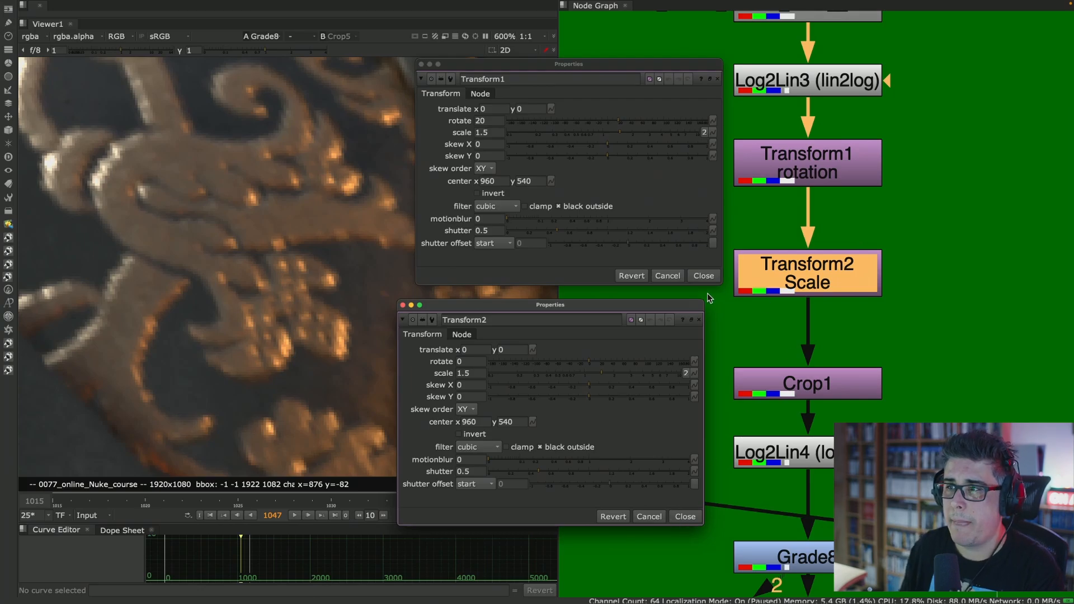
pyautogui.click(704, 276)
pyautogui.click(689, 515)
# - Open Transform8's properties in the stack where the Grade breaks the filtering, and view Grade2's output
pyautogui.moveTo(637, 333); pyautogui.dragTo(946, 350, button='middle')
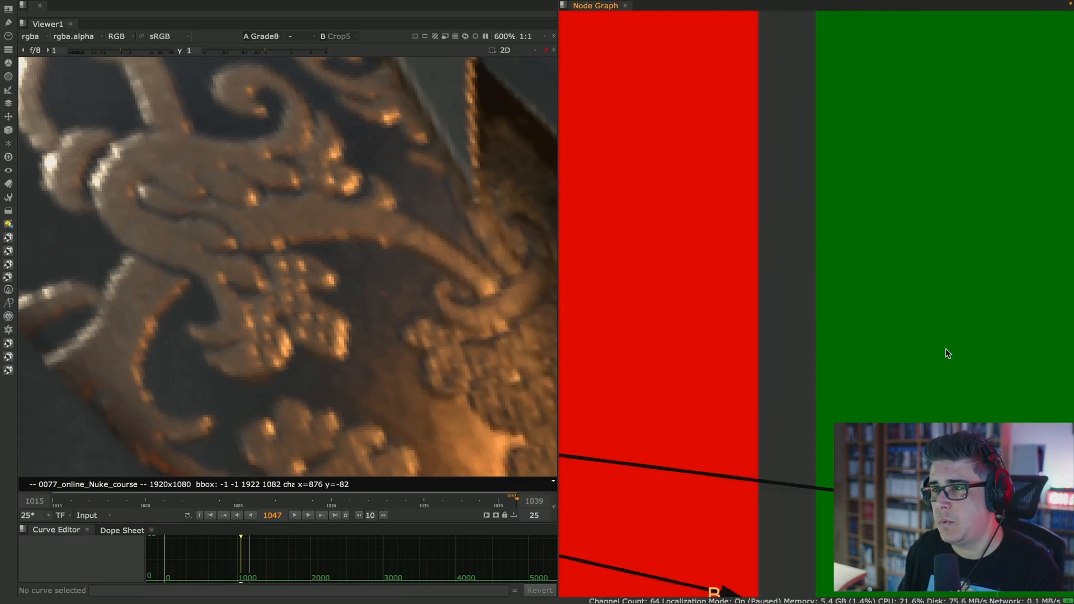
pyautogui.moveTo(588, 269); pyautogui.dragTo(829, 220, button='middle')
pyautogui.doubleClick(684, 174)
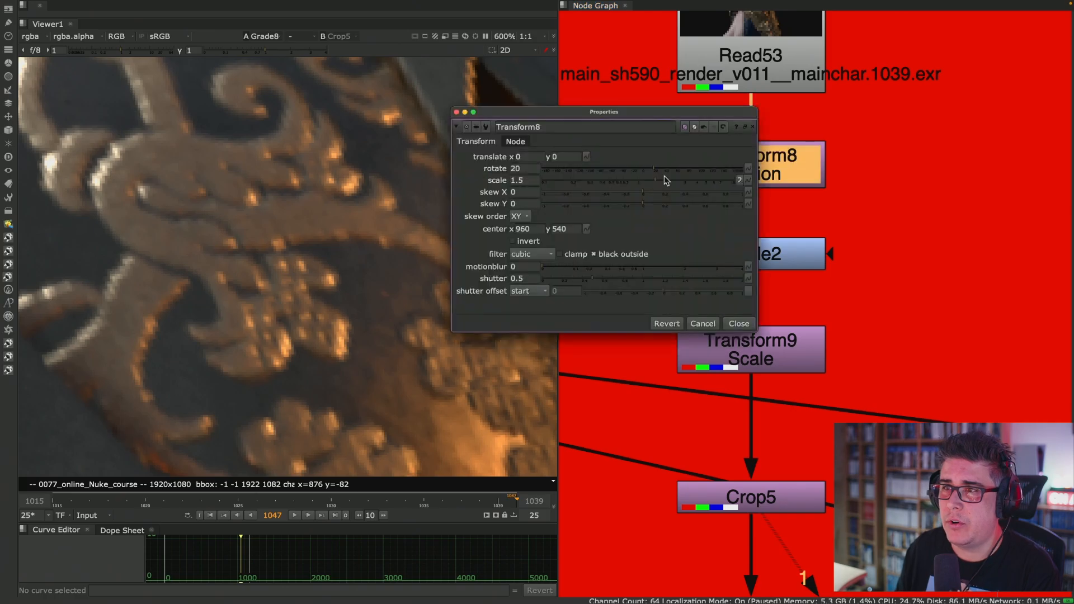
pyautogui.moveTo(594, 114); pyautogui.dragTo(443, 76)
pyautogui.click(772, 259)
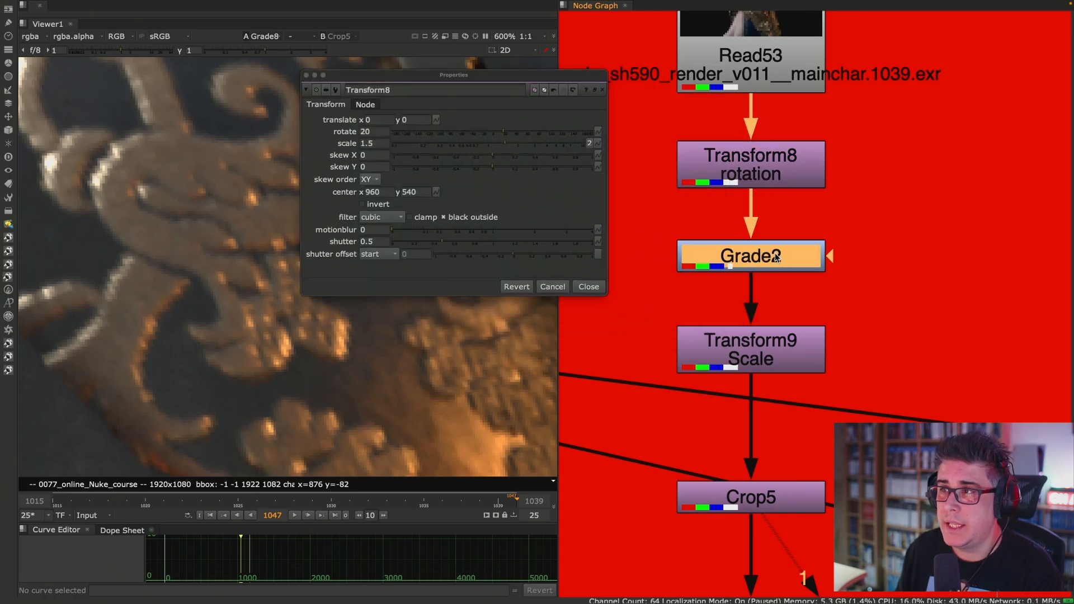
pyautogui.press('1')
pyautogui.click(778, 263)
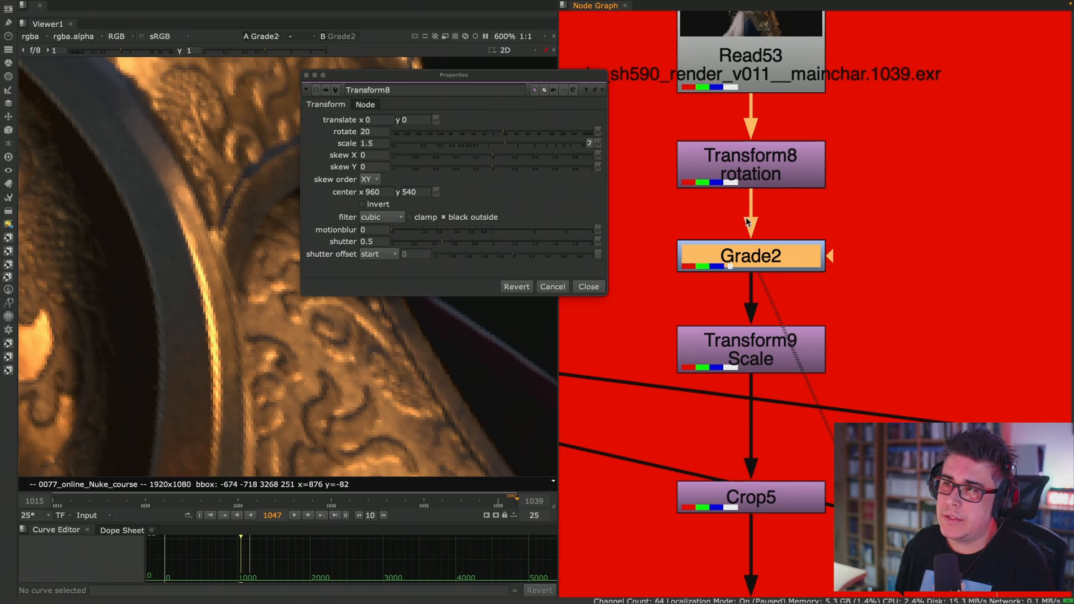
# - Inspect Transform9's properties below Transform8's, highlight Grade2 between the two transforms, and close both property windows
pyautogui.doubleClick(769, 361)
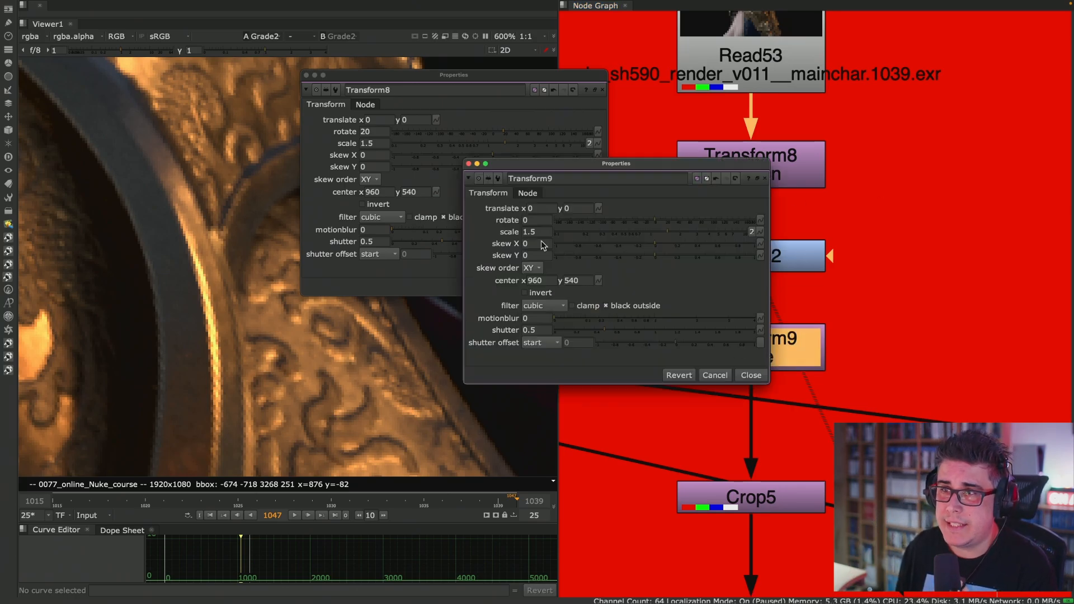
pyautogui.moveTo(587, 174); pyautogui.dragTo(437, 317)
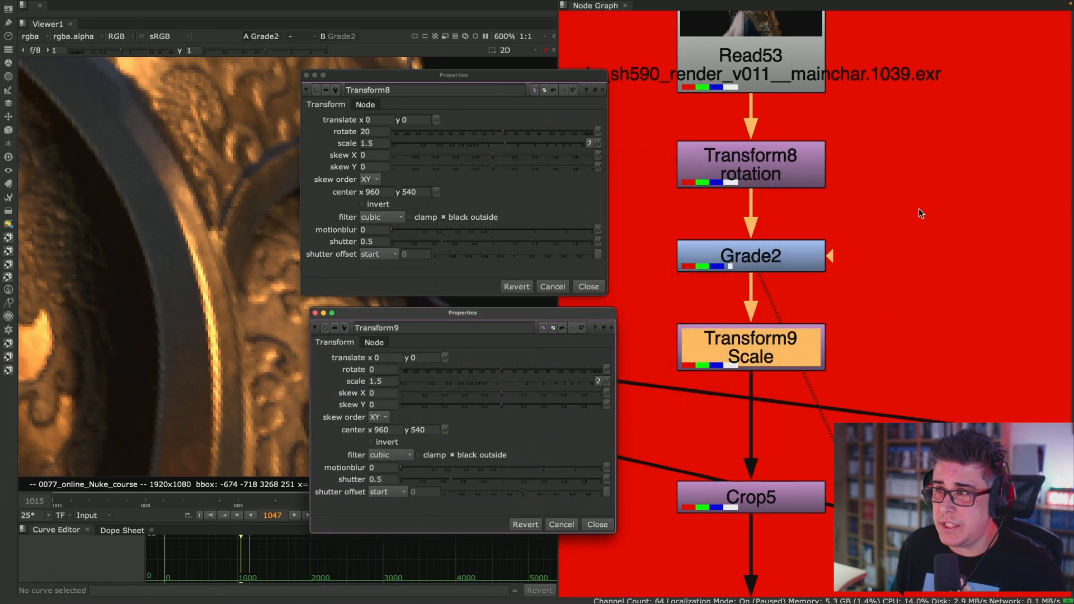
pyautogui.moveTo(919, 208); pyautogui.dragTo(637, 297)
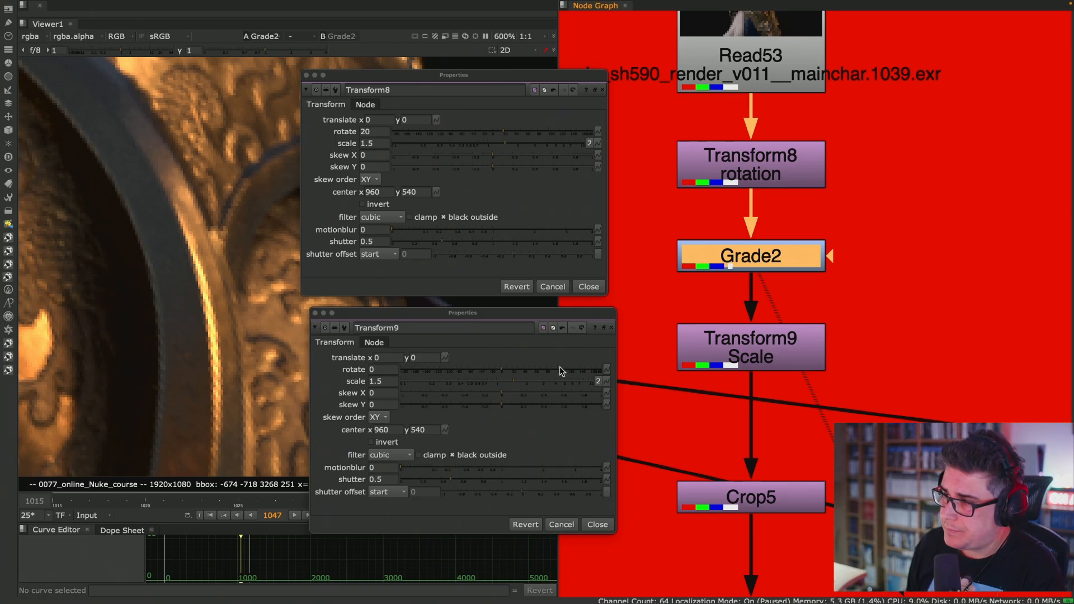
pyautogui.click(588, 287)
pyautogui.click(597, 524)
# - Assign Crop5 to the viewer's first input and Grade8 from the correct stack to its second input
pyautogui.scroll(-3, 693, 375)
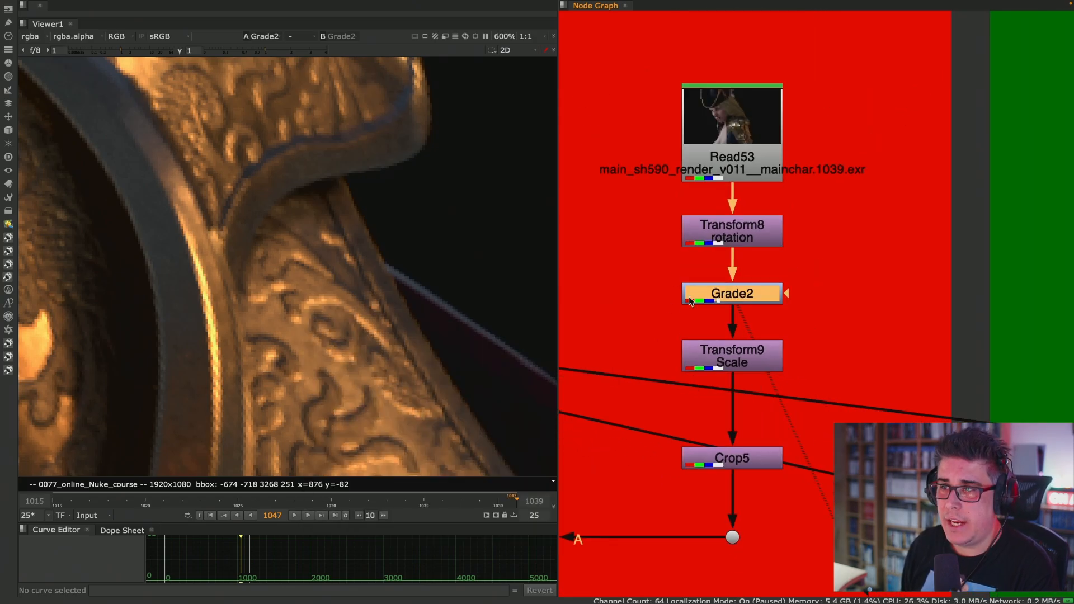
pyautogui.scroll(-5, 694, 325)
pyautogui.scroll(4, 677, 336)
pyautogui.click(674, 333)
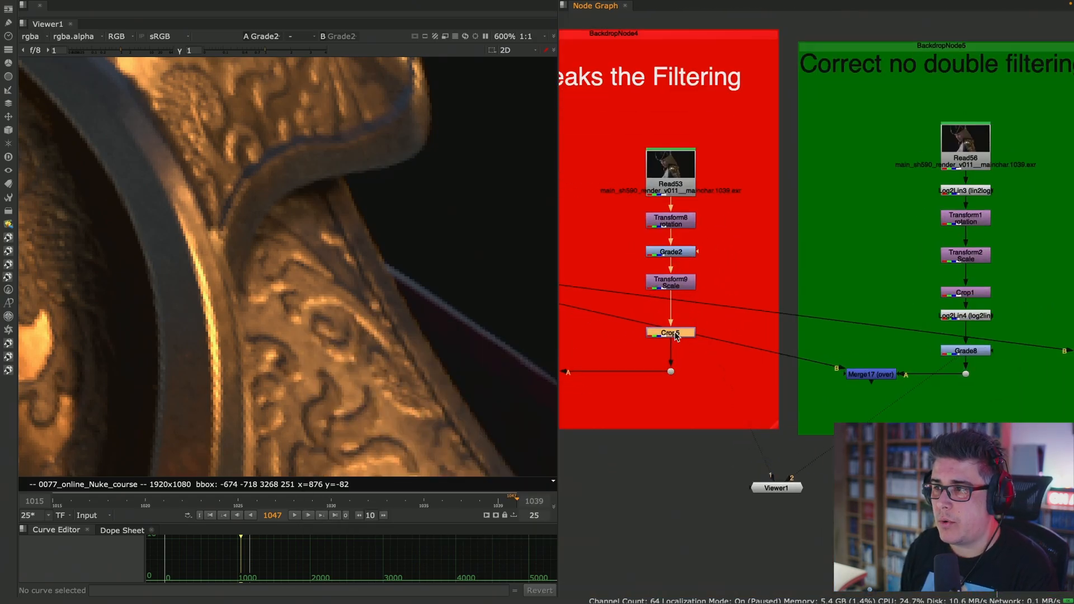
pyautogui.press('1')
pyautogui.click(968, 352)
pyautogui.press('2')
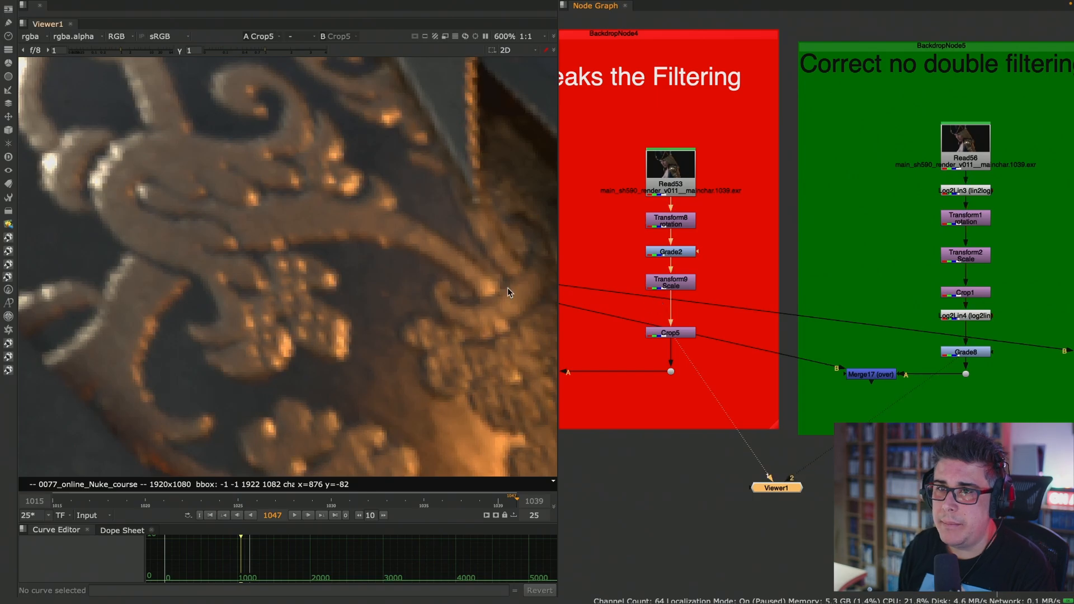
# - Examine the character's eyes at about 530% zoom, first in Crop5 and then in Grade8
pyautogui.press('1')
pyautogui.scroll(-4, 336, 297)
pyautogui.moveTo(455, 269); pyautogui.dragTo(538, 266, button='middle')
pyautogui.moveTo(224, 269); pyautogui.dragTo(537, 296, button='middle')
pyautogui.moveTo(336, 140); pyautogui.dragTo(524, 359, button='middle')
pyautogui.scroll(4, 463, 223)
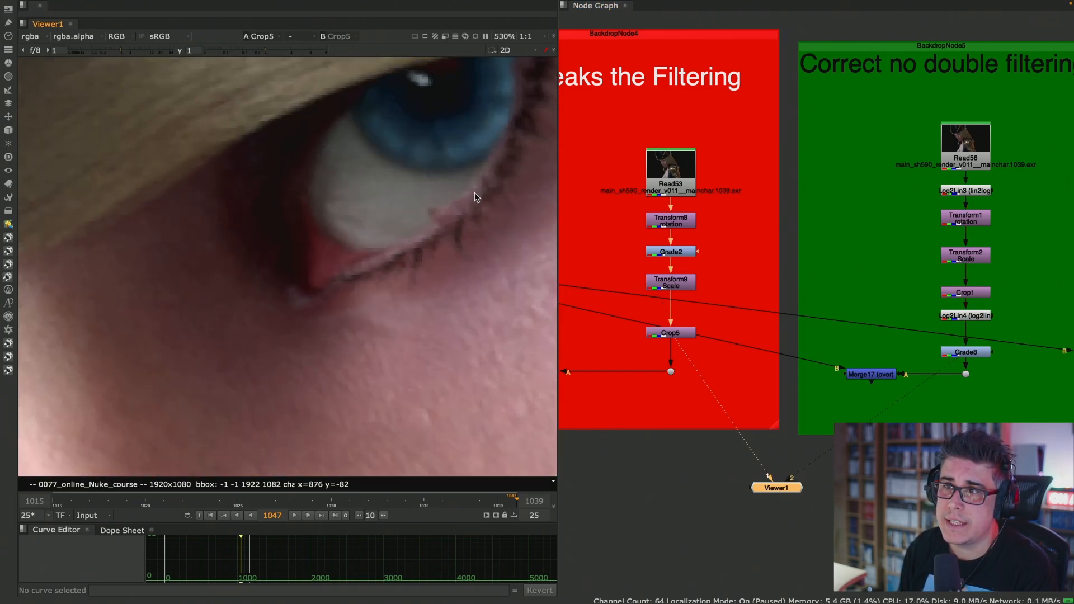
pyautogui.press('2')
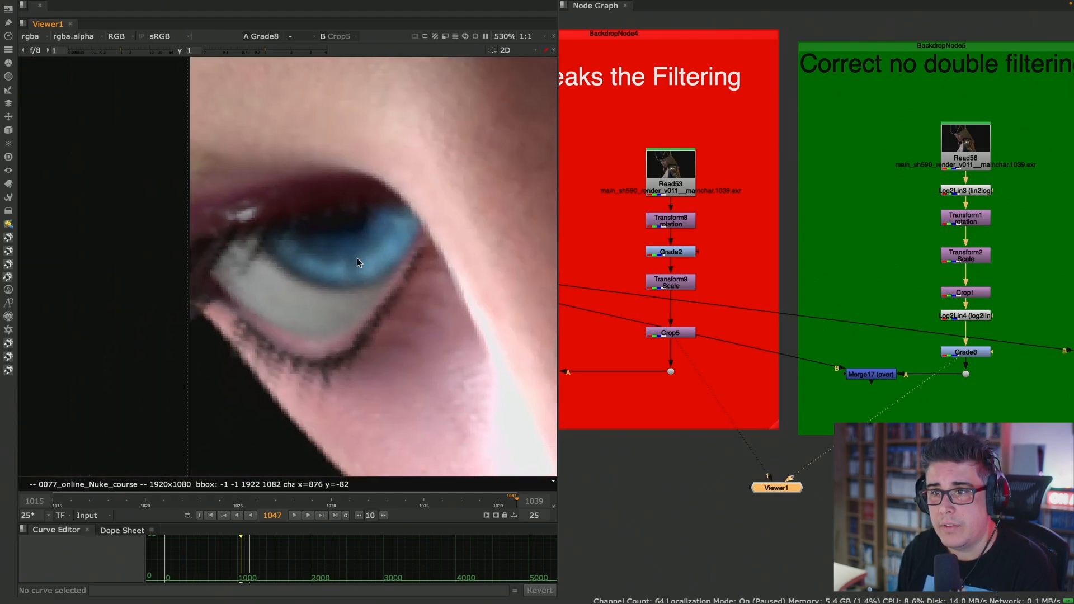
# - Maximise the viewer and magnify the face's outer edge below the eye in Grade8 to individual pixels
pyautogui.press('space')
pyautogui.moveTo(334, 324); pyautogui.dragTo(483, 281, button='middle')
pyautogui.scroll(4, 484, 257)
pyautogui.scroll(-2, 494, 244)
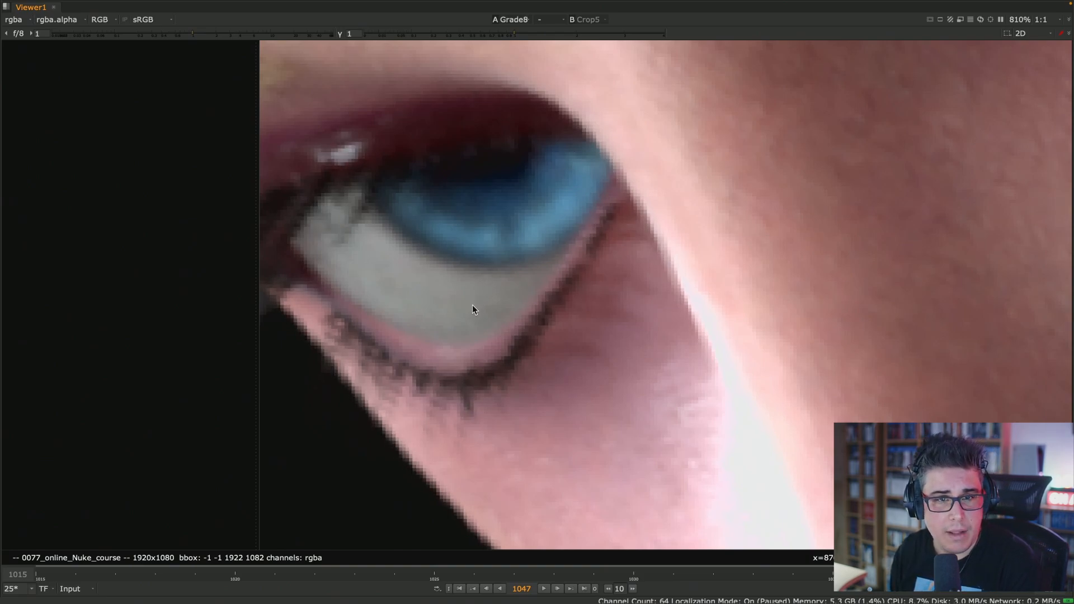
pyautogui.scroll(4, 427, 374)
pyautogui.moveTo(348, 471); pyautogui.dragTo(426, 303, button='middle')
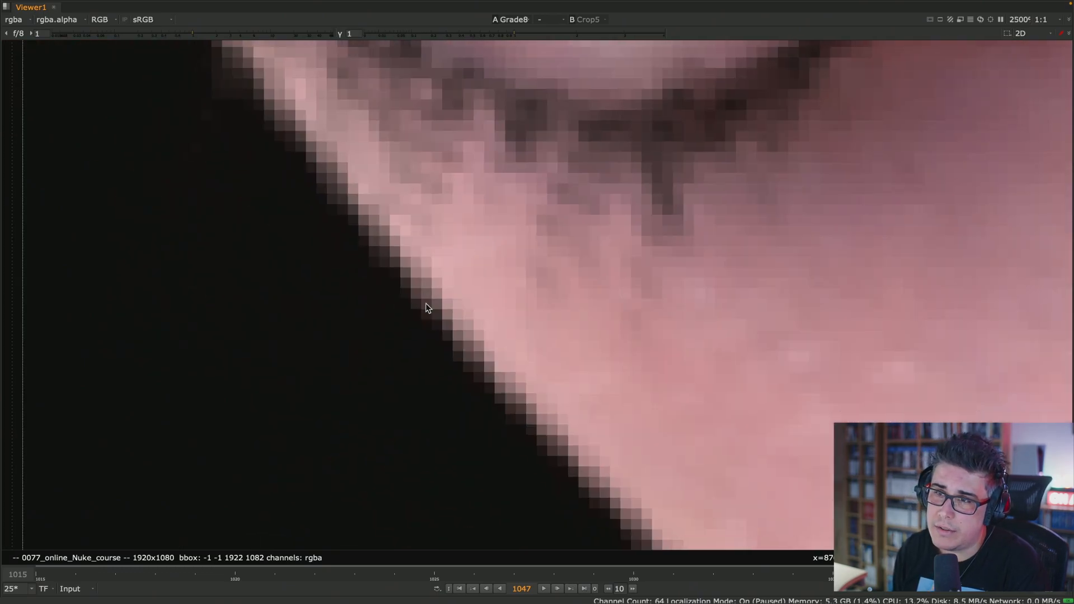
# - Compare the face edge's pixels between Crop5 and Grade8 repeatedly, then return to the whole frame and the normal layout
pyautogui.press('2')
pyautogui.press('1')
pyautogui.press('2')
pyautogui.press('1')
pyautogui.press('2')
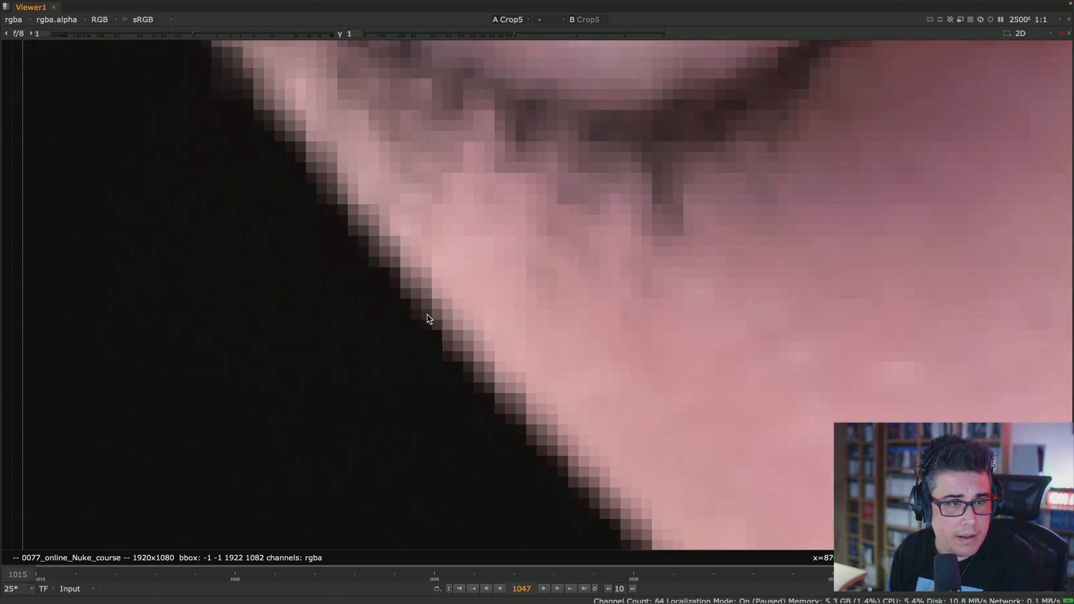
pyautogui.press('1')
pyautogui.press('2')
pyautogui.press('1')
pyautogui.press('2')
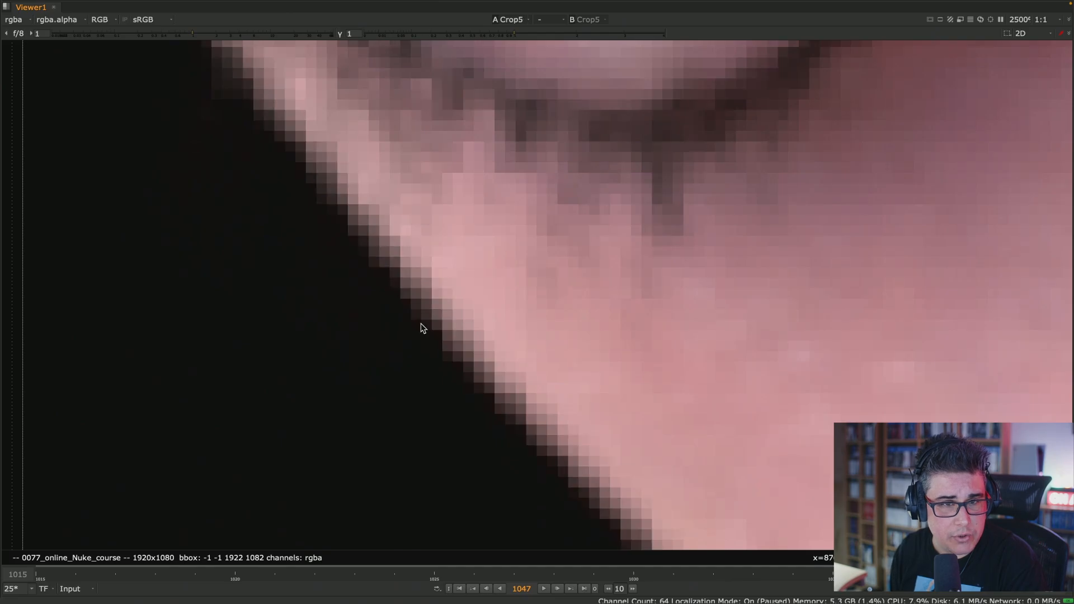
pyautogui.press('1')
pyautogui.press('2')
pyautogui.press('1')
pyautogui.press('2')
pyautogui.scroll(-15, 421, 322)
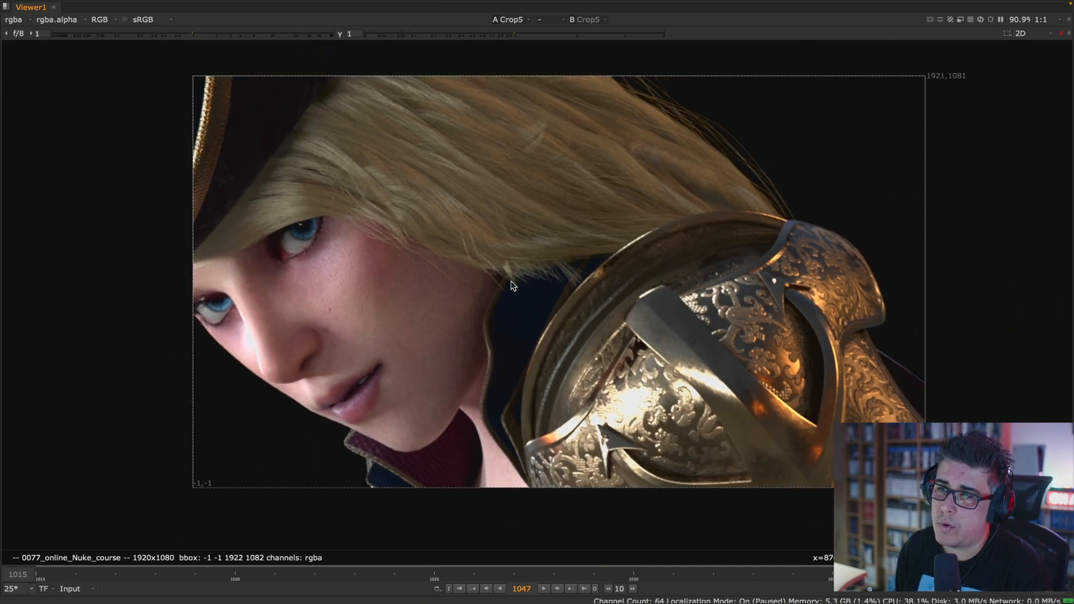
pyautogui.press('space')
# - Switch to the Foundry documentation on Nuke's filters in Safari and reduce the page zoom by three levels
pyautogui.press('super+Tab')
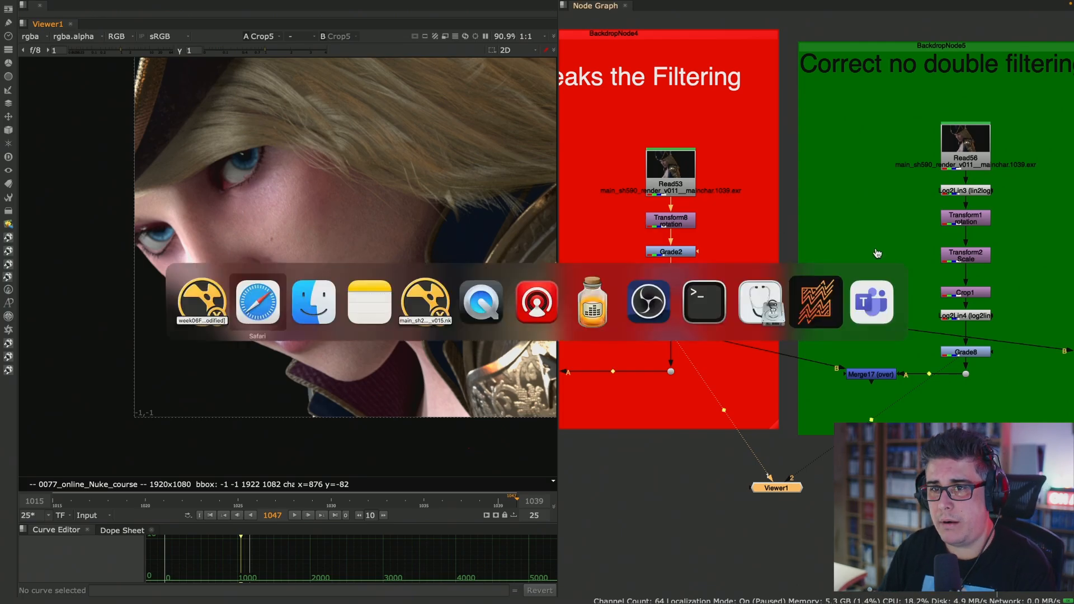
pyautogui.press('super+Tab')
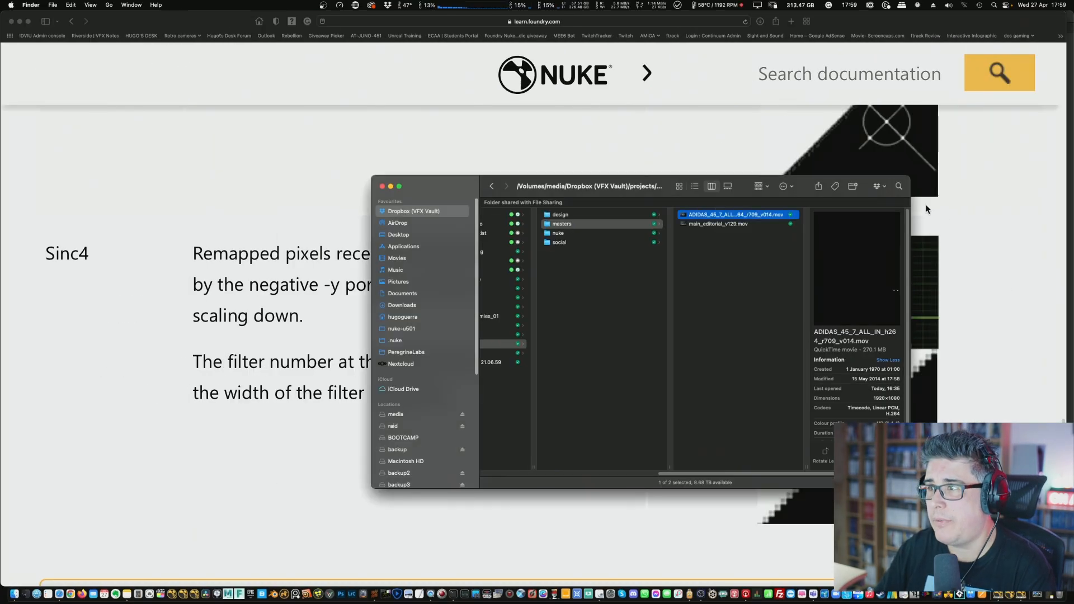
pyautogui.click(979, 196)
pyautogui.scroll(5, 1007, 255)
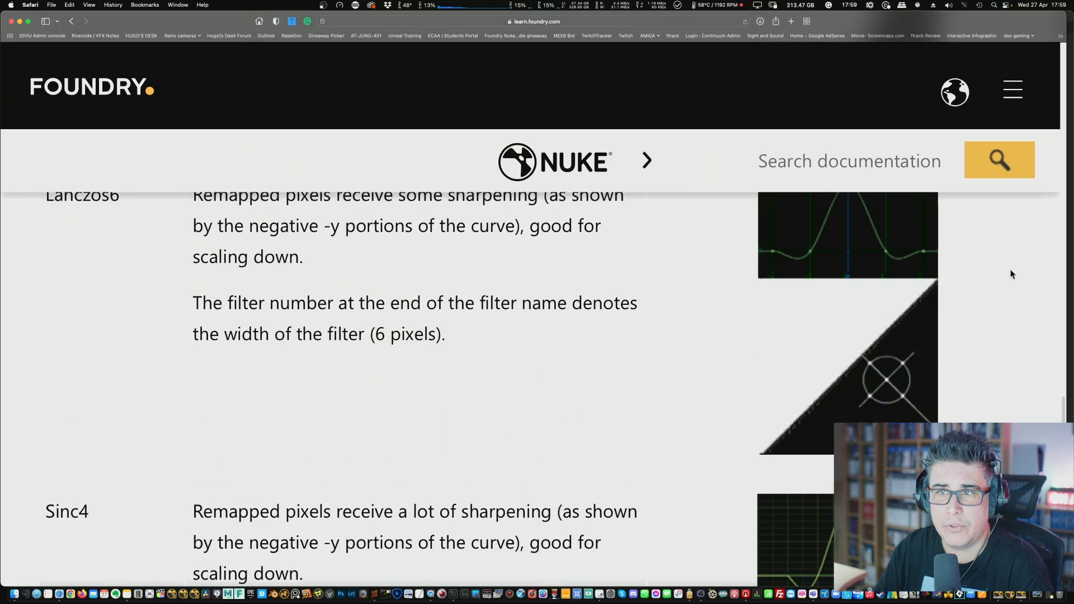
pyautogui.scroll(2, 1007, 274)
pyautogui.press('super+minus')
pyautogui.press('super+minus')
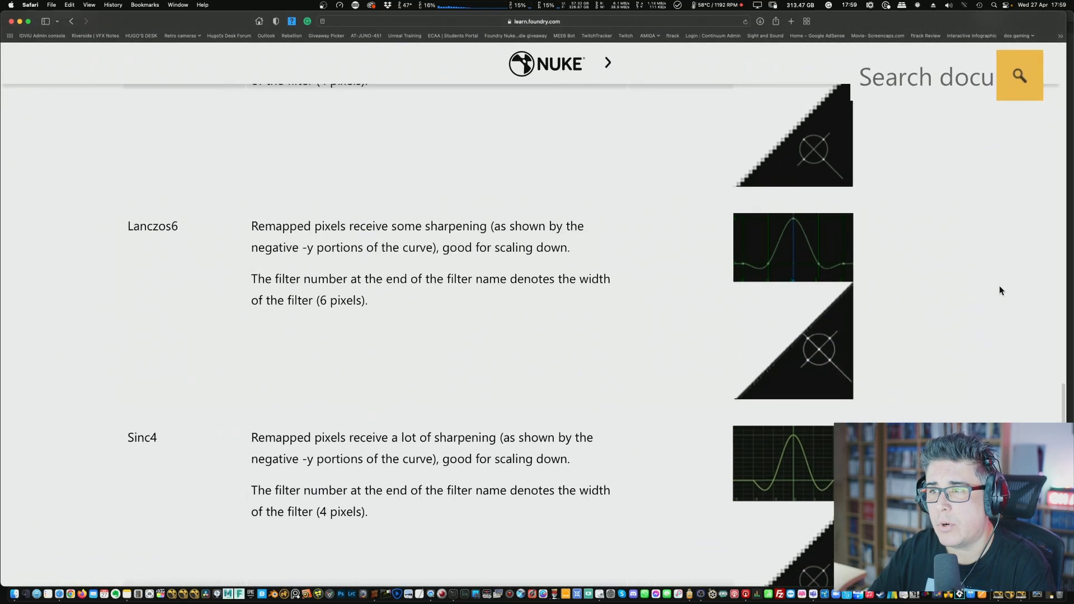
pyautogui.press('super+minus')
# - Examine the documentation's filter descriptions and curves, from Lanczos6 back up to Cubic, and return to Simon and Rifman
pyautogui.scroll(5, 984, 302)
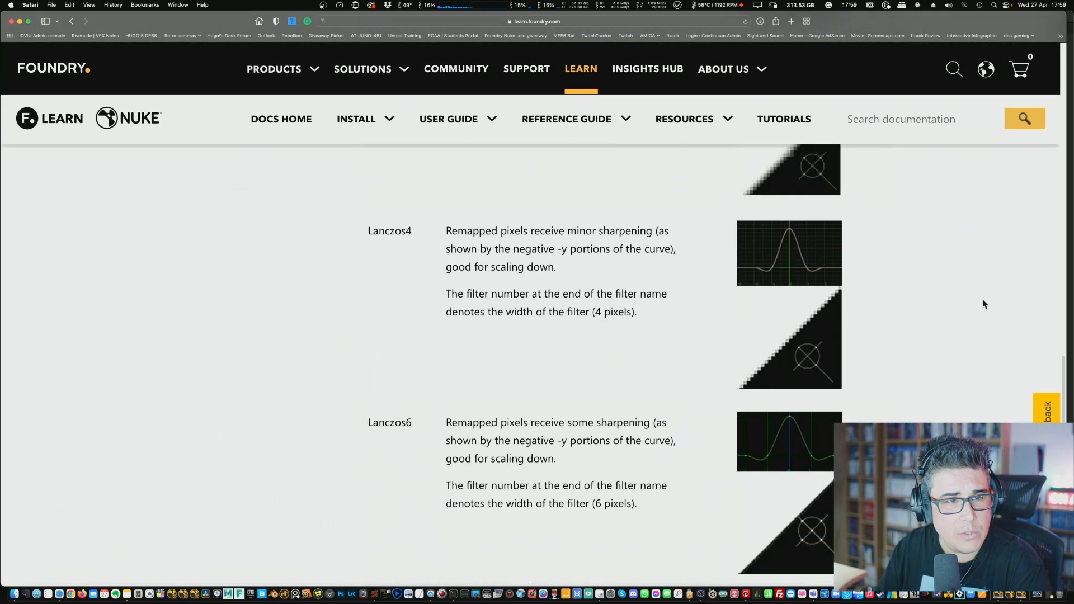
pyautogui.scroll(10, 982, 303)
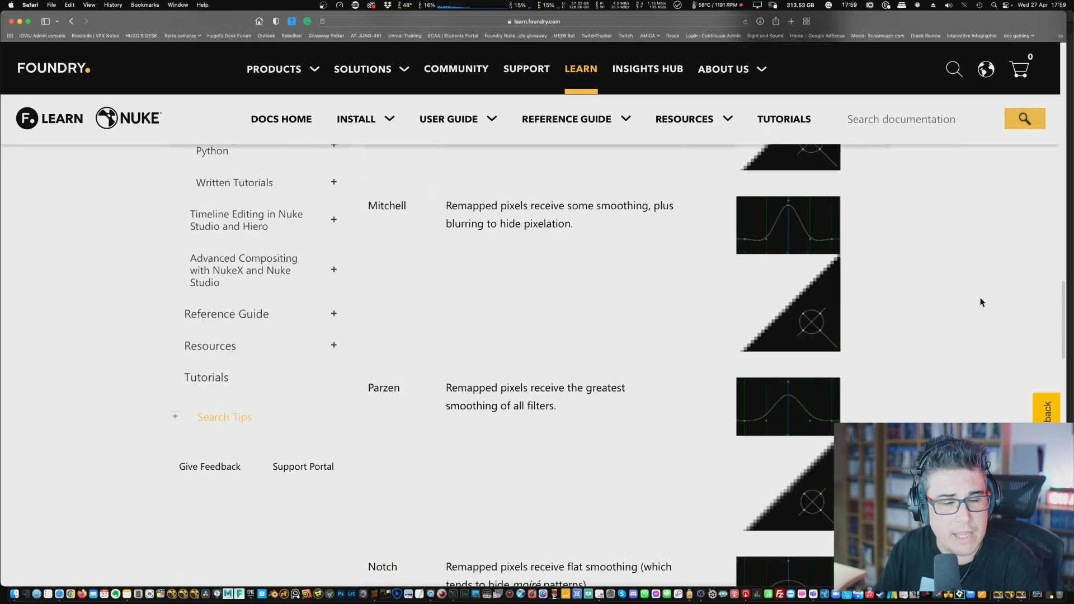
pyautogui.scroll(5, 981, 305)
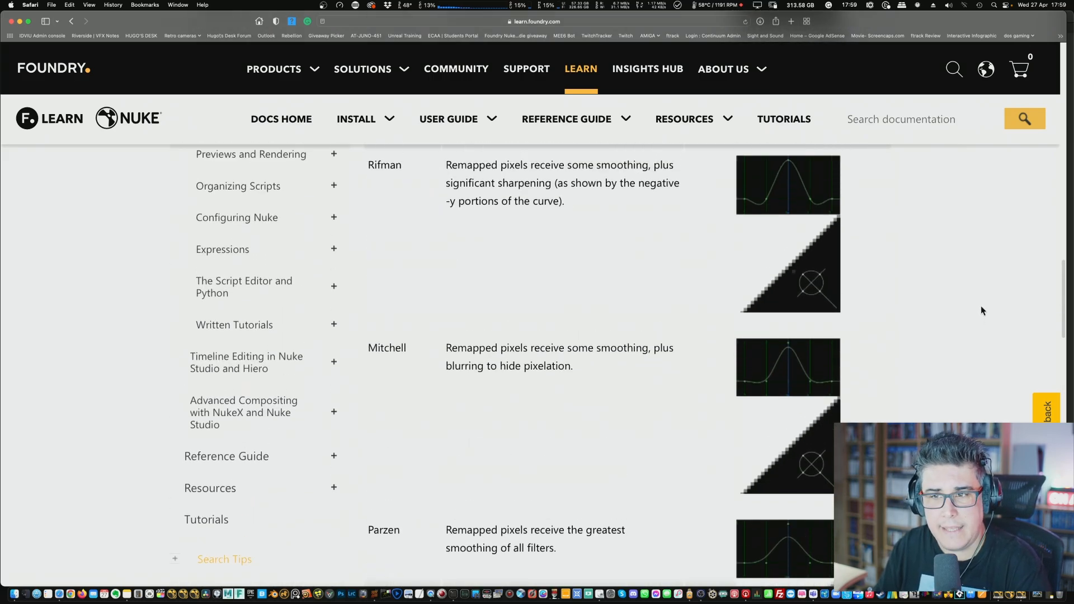
pyautogui.scroll(5, 982, 308)
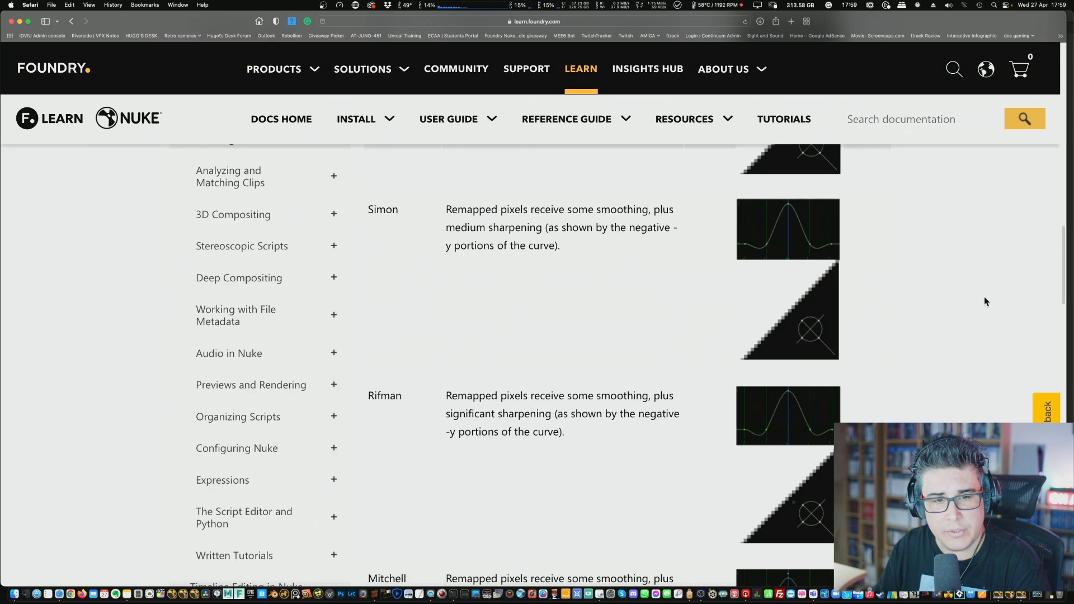
pyautogui.scroll(3, 996, 305)
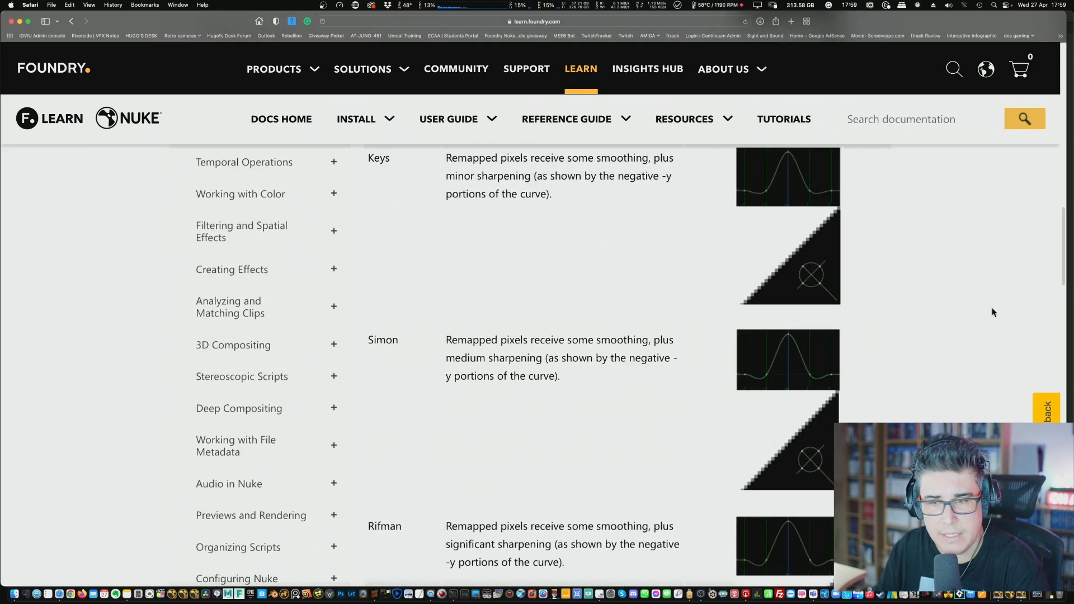
pyautogui.scroll(6, 994, 310)
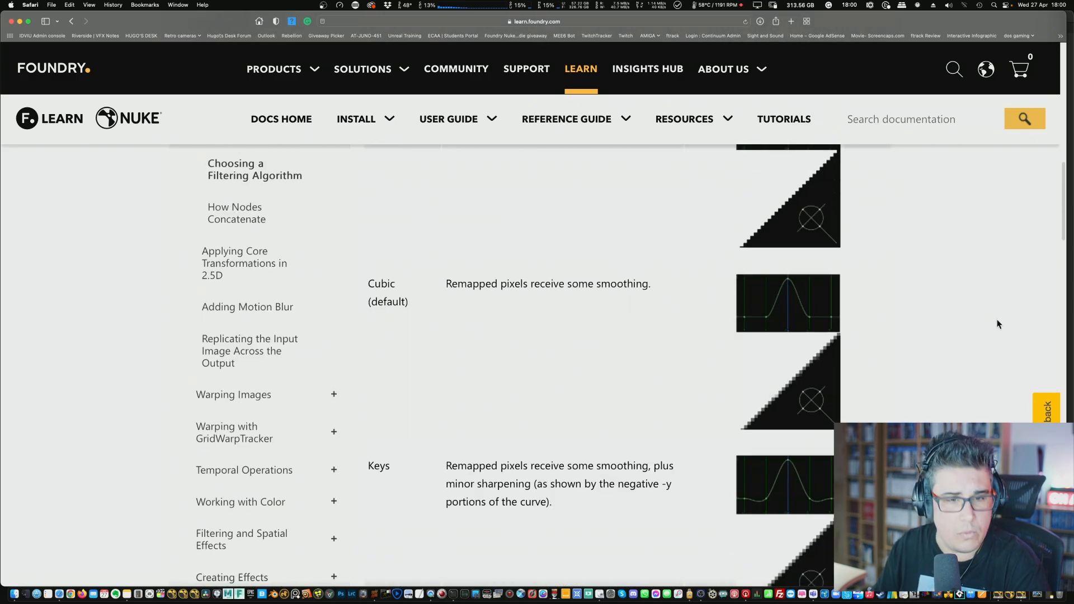
pyautogui.scroll(1, 996, 318)
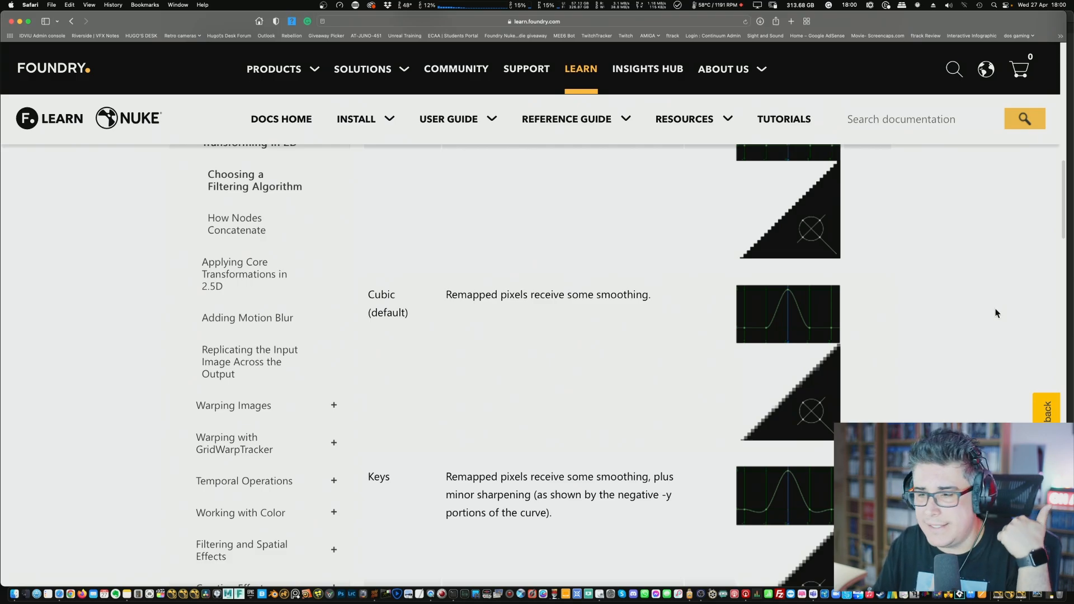
pyautogui.scroll(-10, 995, 311)
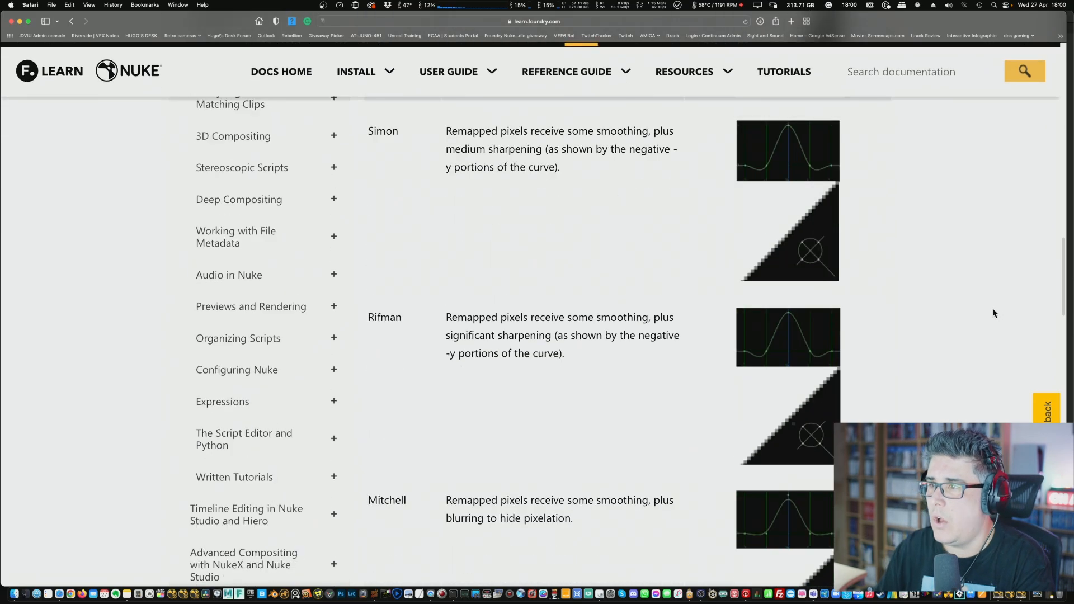
# - Switch to Nuke, maximise the node graph on the loose node row and point out Transform5, Reformat4 and Card3D2
pyautogui.press('super+Tab')
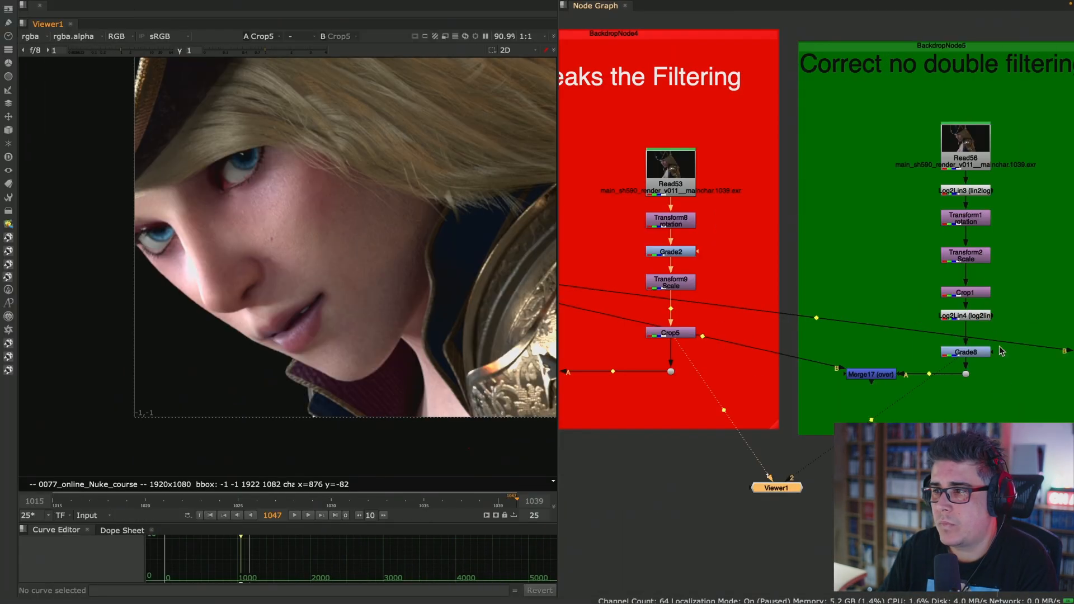
pyautogui.scroll(-3, 690, 246)
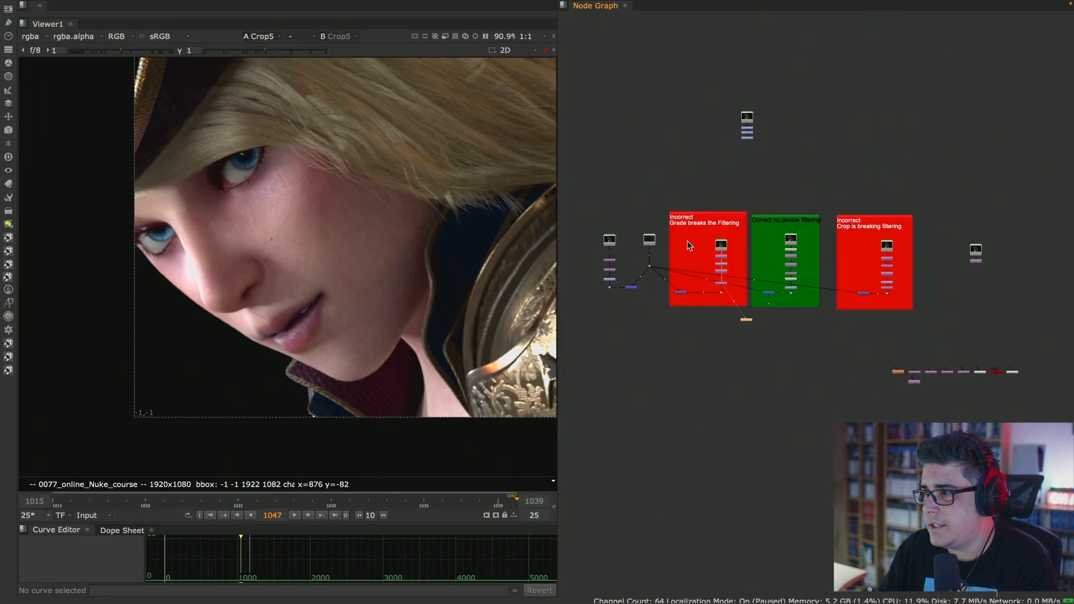
pyautogui.moveTo(1014, 451); pyautogui.dragTo(745, 302, button='middle')
pyautogui.moveTo(737, 254); pyautogui.dragTo(559, 287, button='middle')
pyautogui.scroll(5, 420, 281)
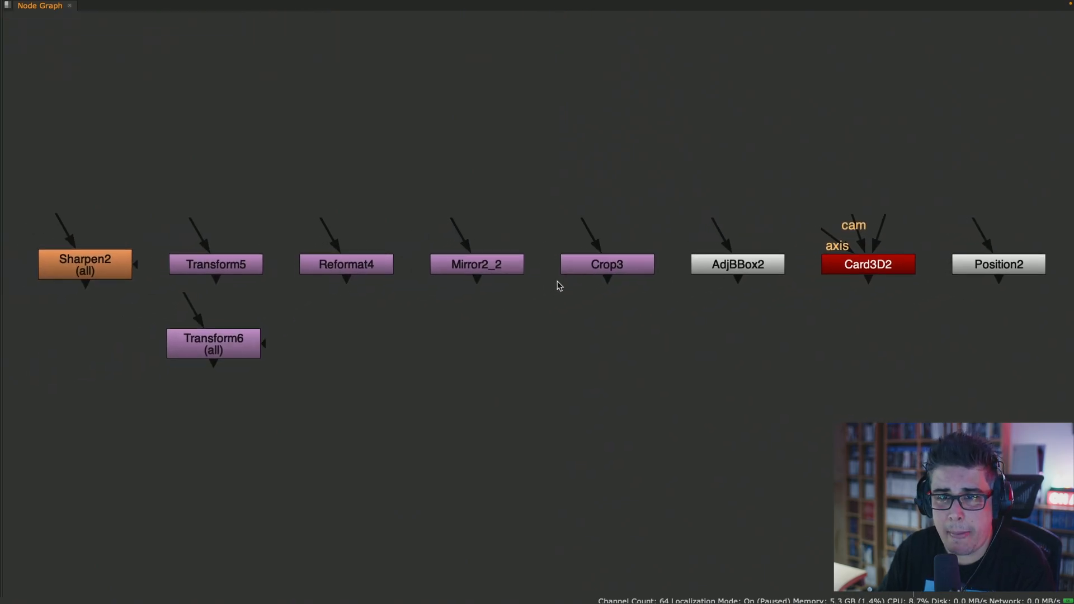
pyautogui.click(226, 265)
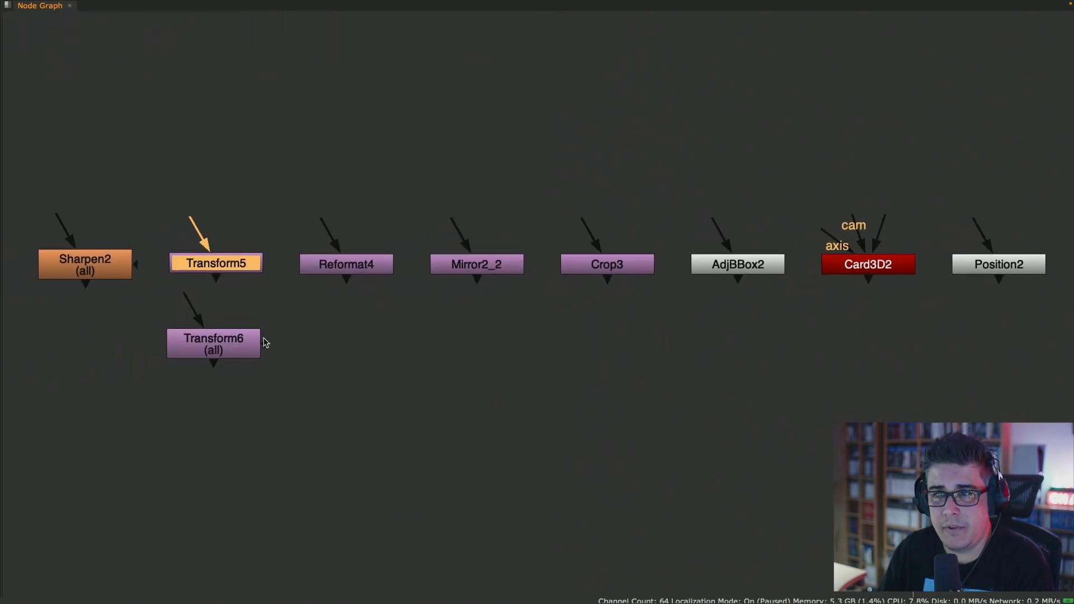
pyautogui.click(359, 267)
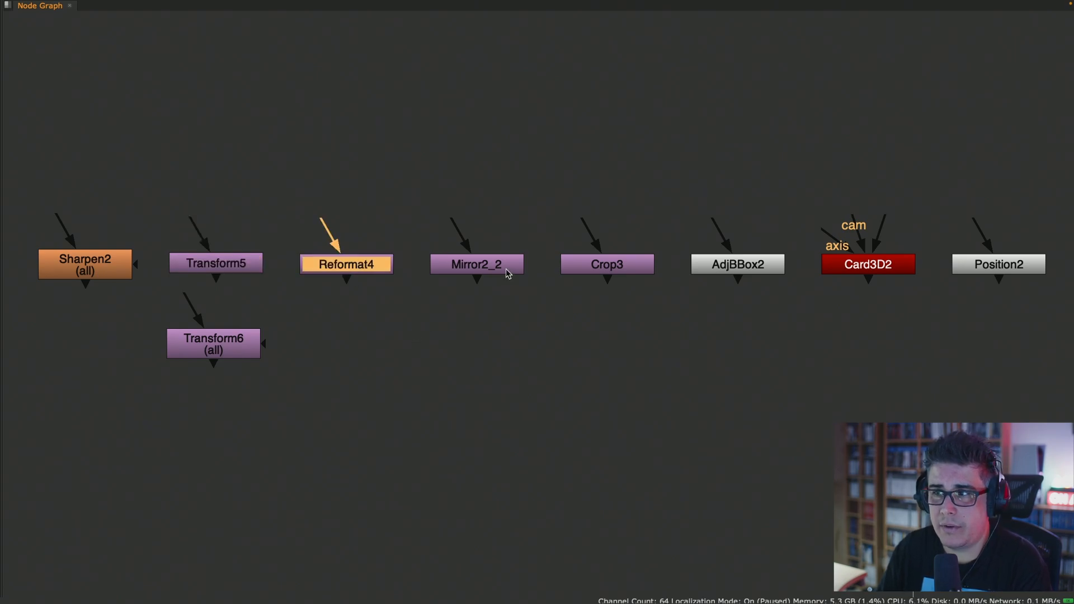
pyautogui.click(895, 267)
# - Check the Position2 and AdjBBox2 nodes' properties and delete both nodes from the row
pyautogui.doubleClick(1031, 274)
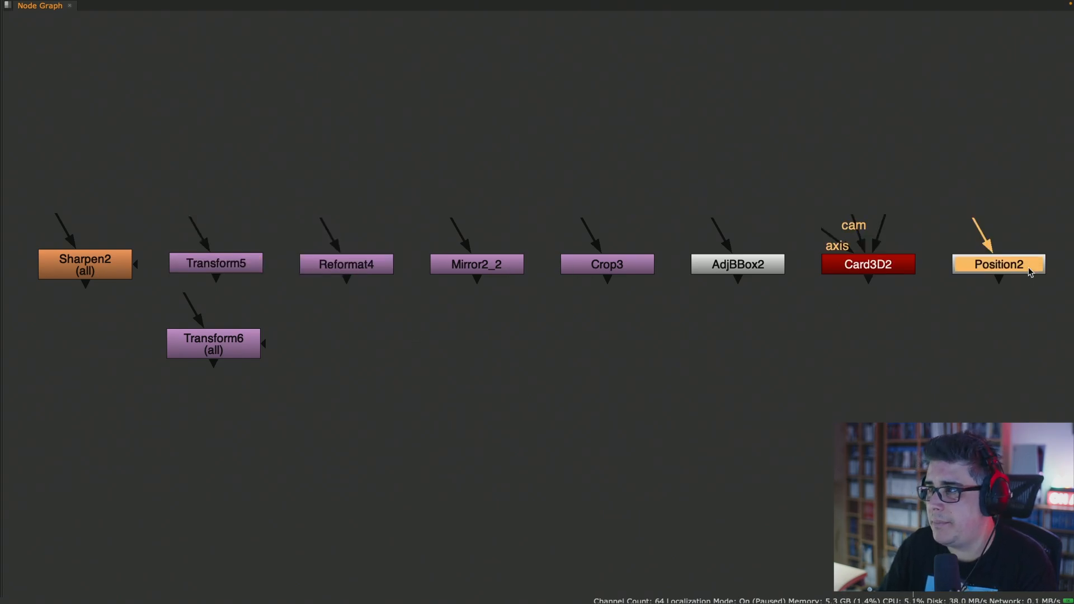
pyautogui.click(930, 352)
pyautogui.press('Delete')
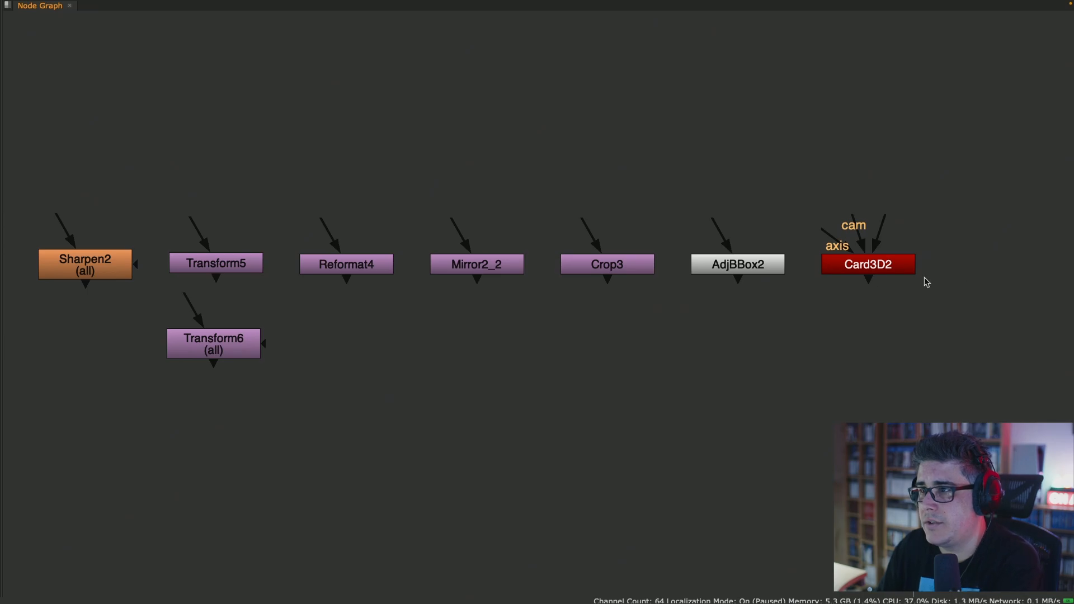
pyautogui.doubleClick(734, 268)
pyautogui.press('Delete')
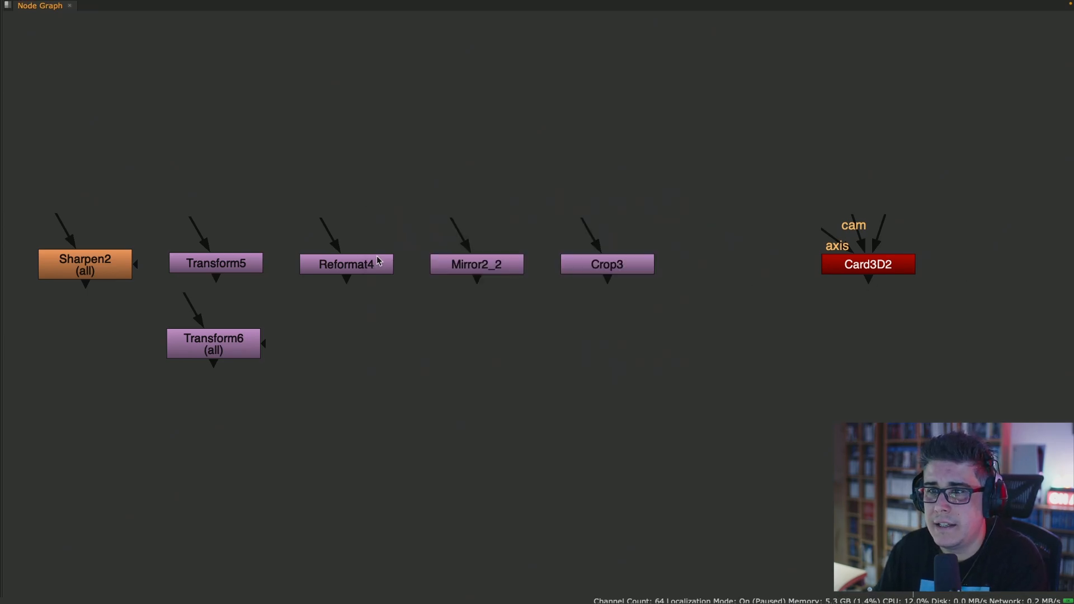
# - Delete the Mirror2_2 and Crop3 nodes and move Card3D2 beside Reformat4
pyautogui.click(348, 264)
pyautogui.doubleClick(462, 264)
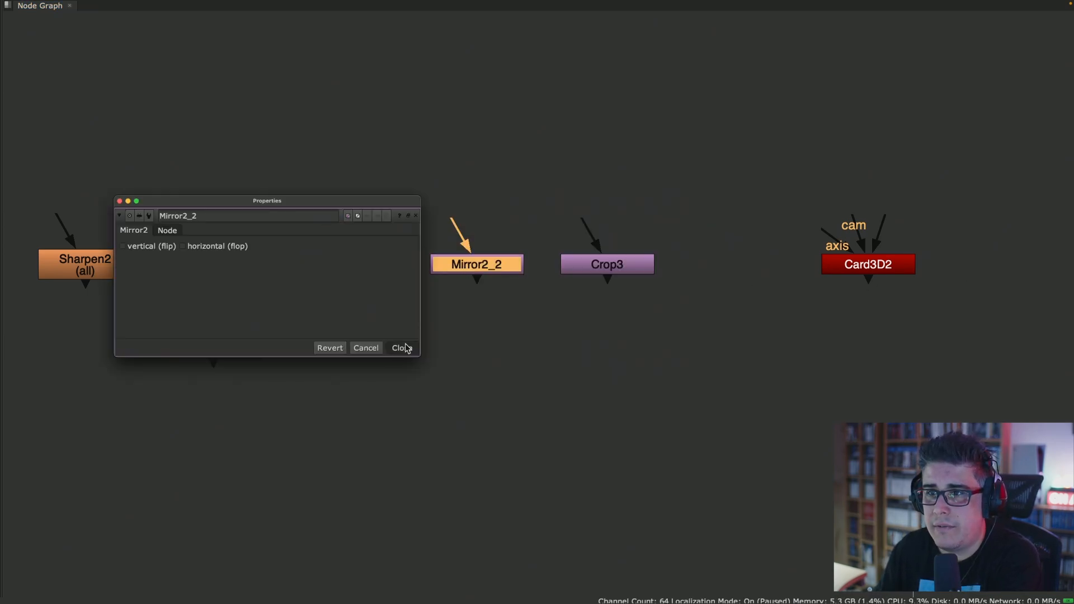
pyautogui.click(402, 348)
pyautogui.press('Delete')
pyautogui.doubleClick(604, 264)
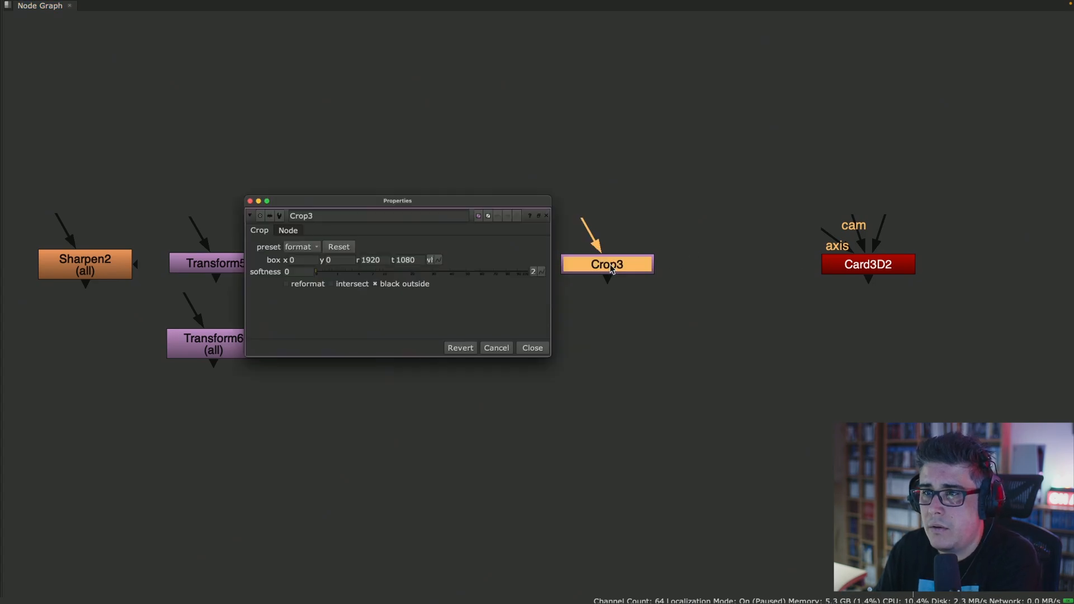
pyautogui.press('Delete')
pyautogui.moveTo(839, 267); pyautogui.dragTo(452, 270)
pyautogui.moveTo(413, 295); pyautogui.dragTo(639, 291, button='middle')
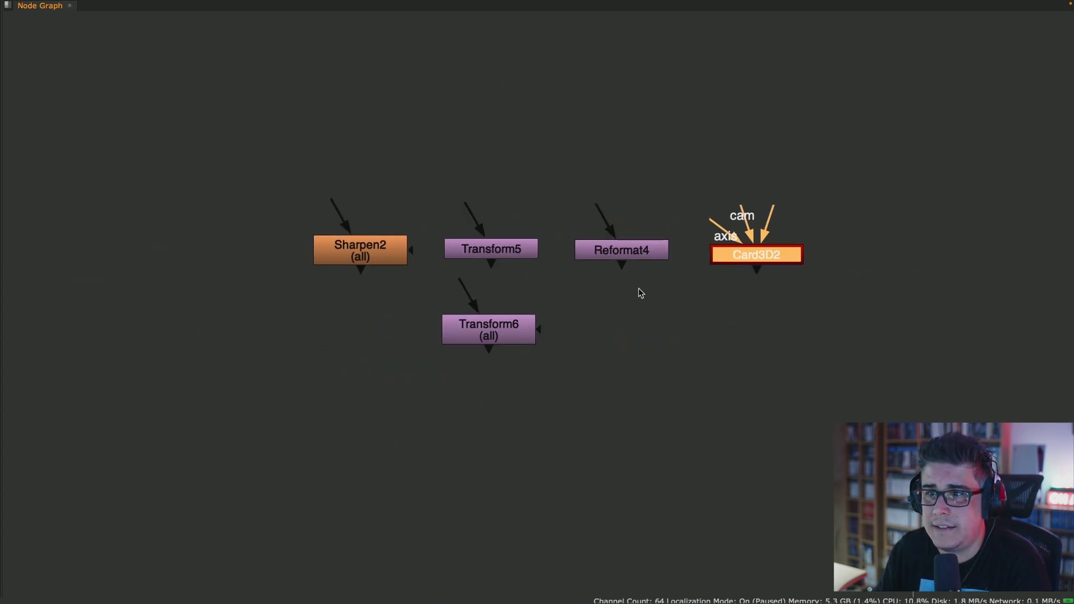
# - Inspect the filter choices in Sharpen2's properties, keep gaussian and close the properties
pyautogui.doubleClick(364, 254)
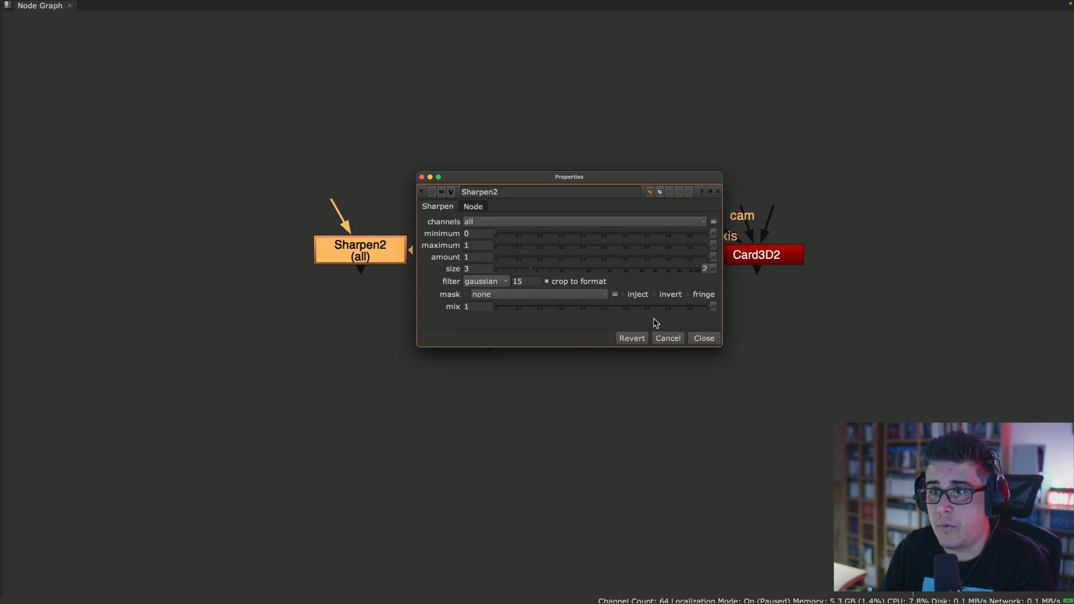
pyautogui.moveTo(505, 181); pyautogui.dragTo(525, 167)
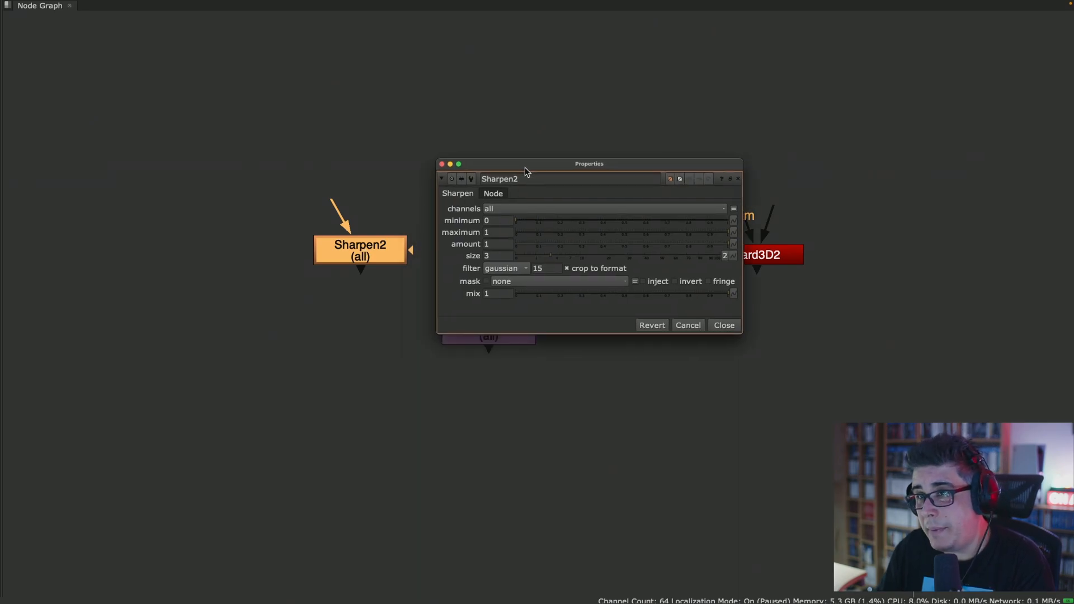
pyautogui.click(520, 270)
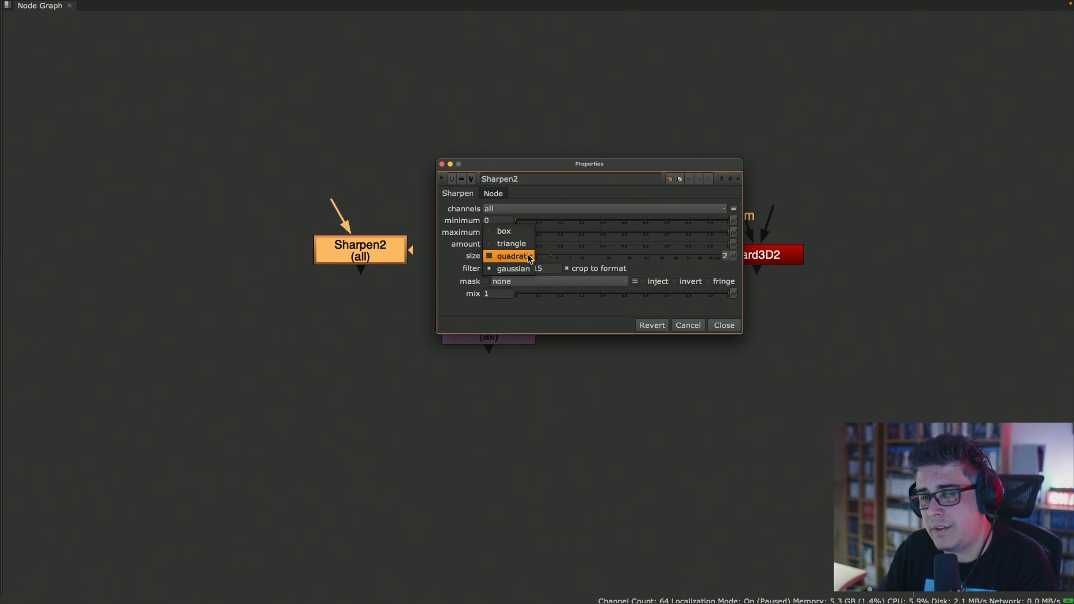
pyautogui.click(526, 270)
pyautogui.click(724, 325)
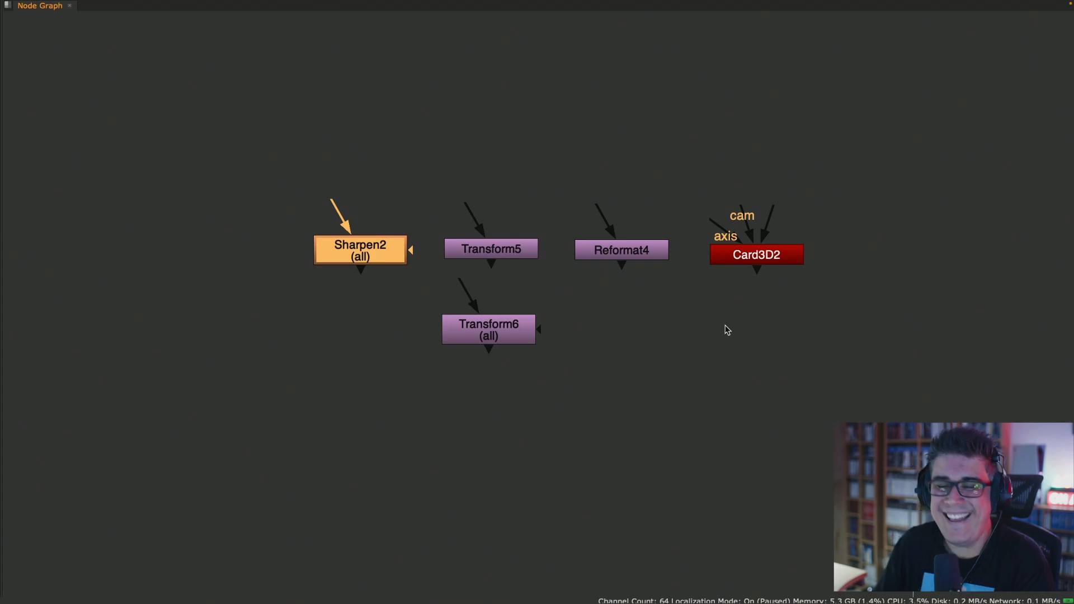
# - Open the Transform5 and Reformat4 properties and place them so both filter settings can be seen
pyautogui.doubleClick(526, 252)
pyautogui.doubleClick(609, 247)
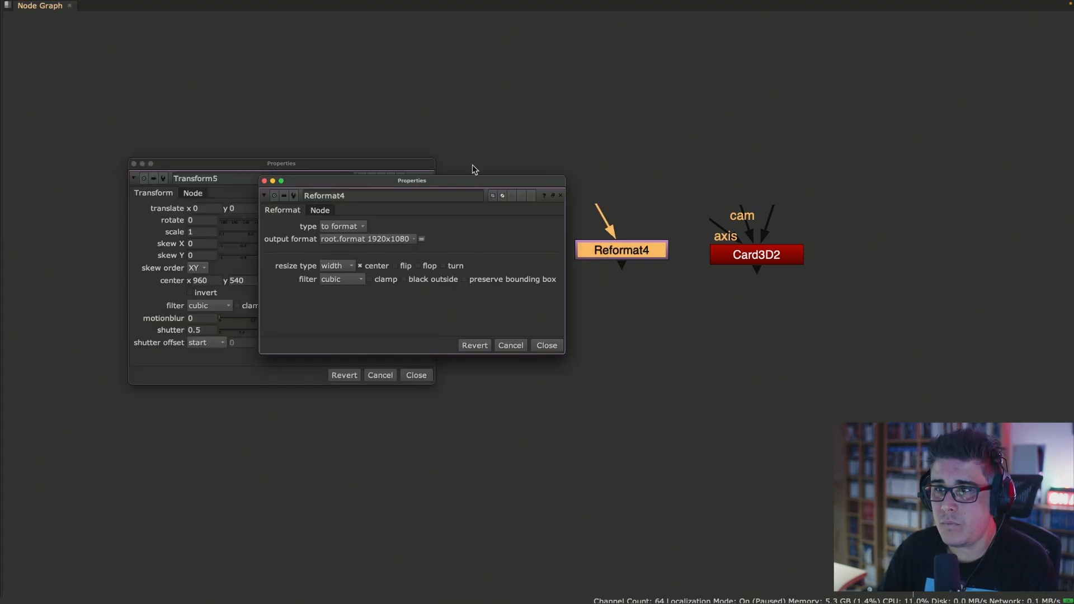
pyautogui.moveTo(479, 185); pyautogui.dragTo(671, 52)
# - Add a LensDistortion node and a ScanlineRender node to the empty area below Card3D2
pyautogui.click(706, 359)
pyautogui.press('Tab')
pyautogui.write('len')
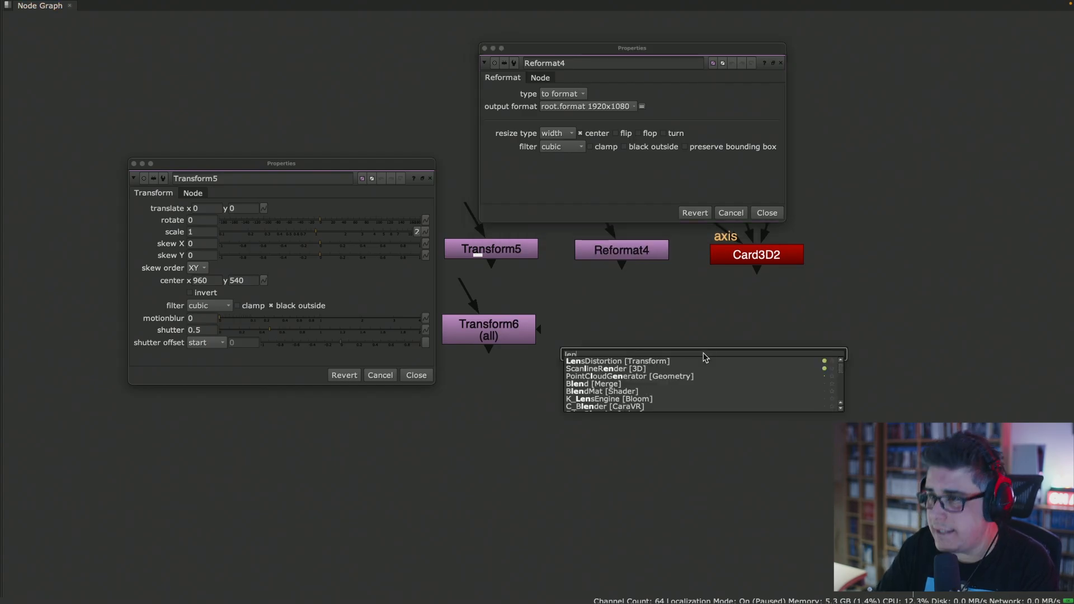
pyautogui.press('Return')
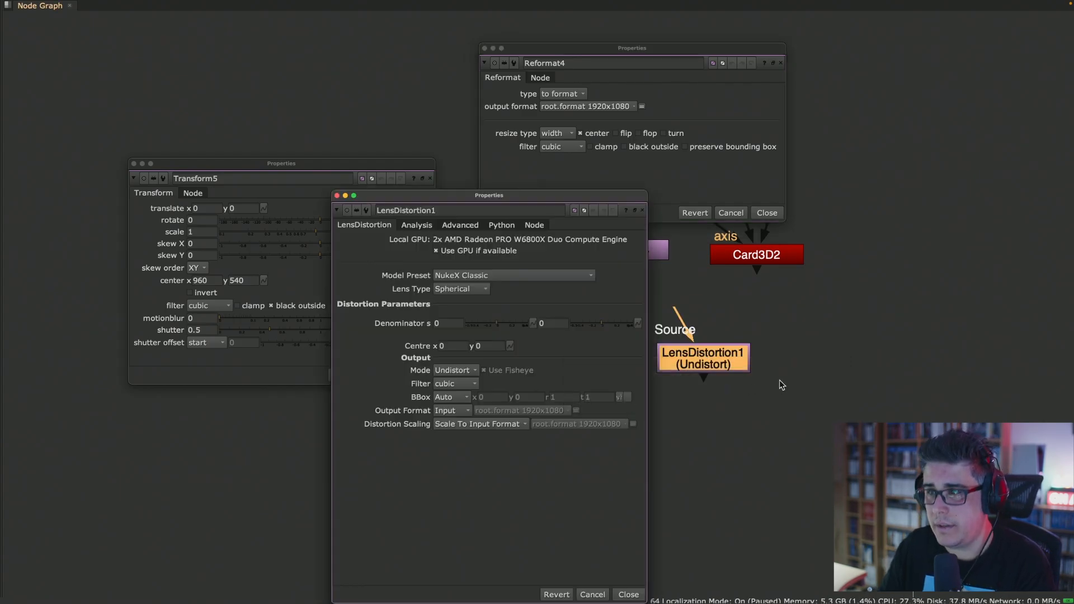
pyautogui.press('Tab')
pyautogui.write('scan')
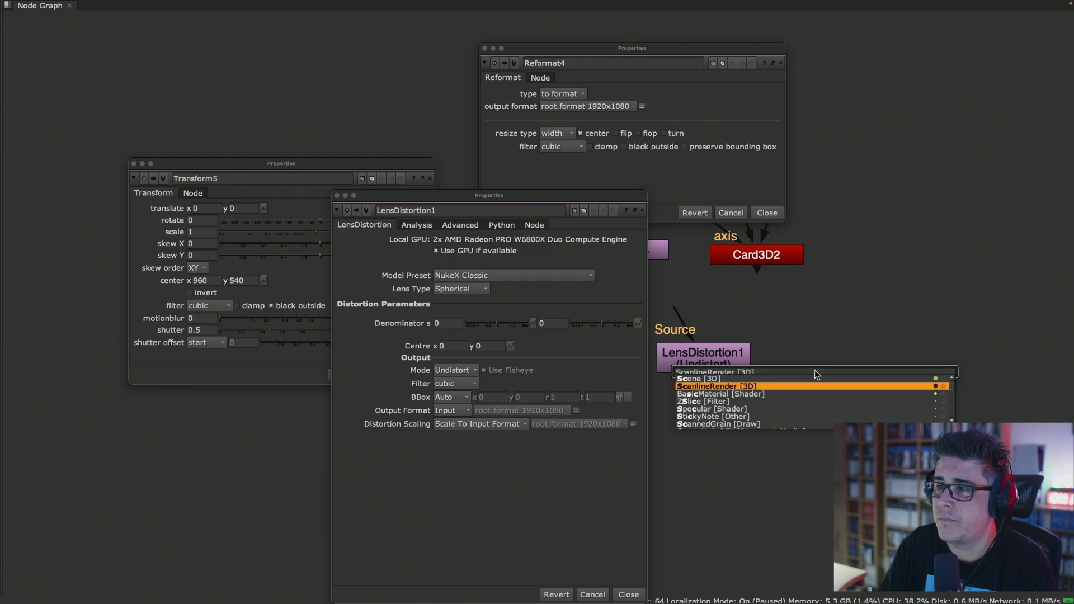
pyautogui.press('Return')
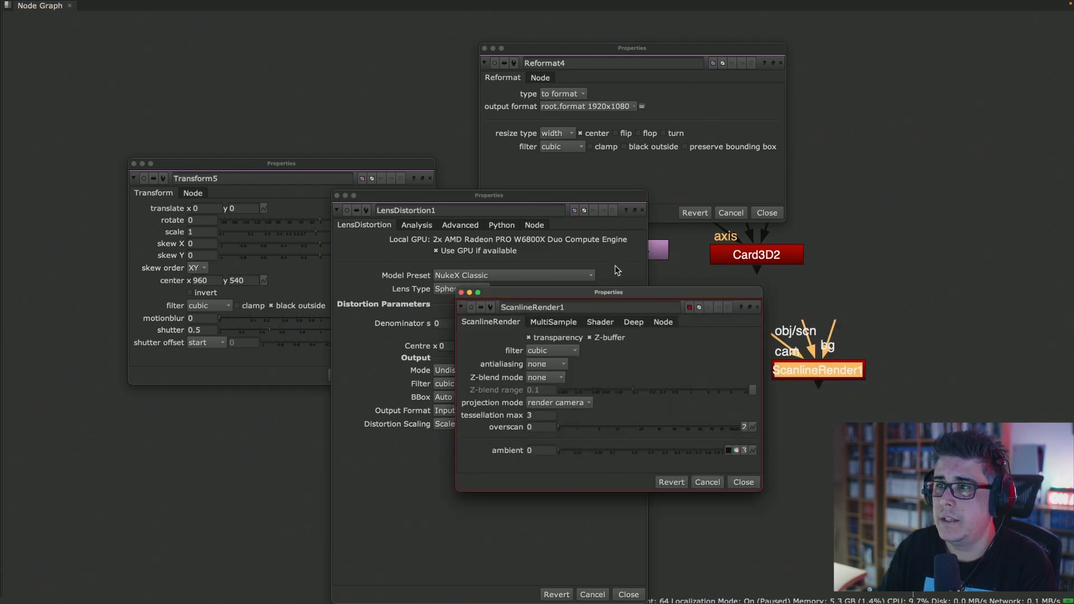
# - Spread out the ScanlineRender1 and Reformat4 properties and inspect the filter choices of Reformat4 and LensDistortion1
pyautogui.moveTo(645, 296); pyautogui.dragTo(833, 271)
pyautogui.moveTo(587, 47); pyautogui.dragTo(781, 31)
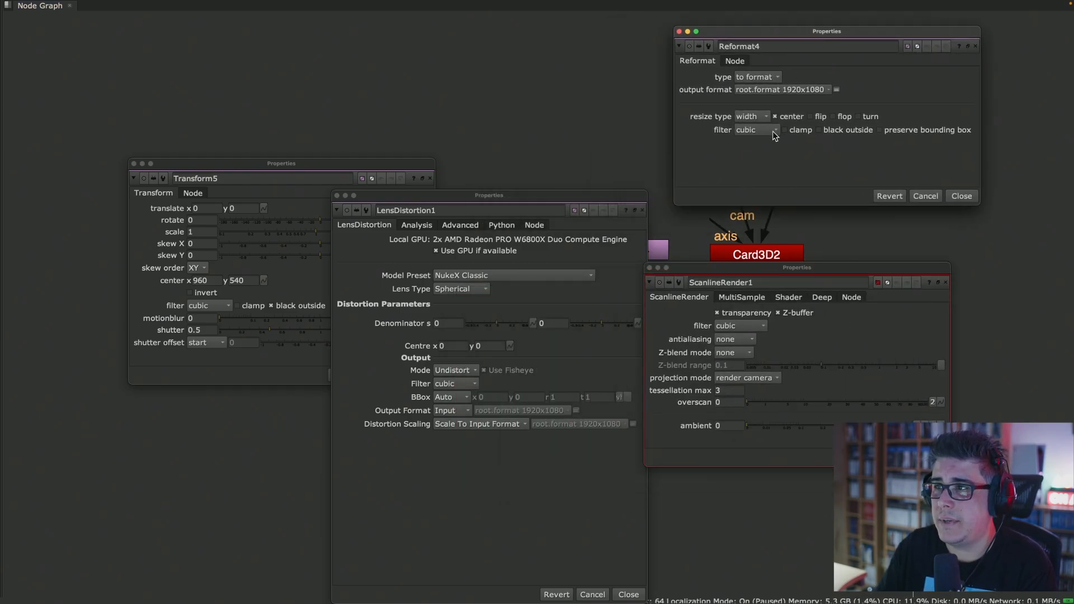
pyautogui.click(768, 131)
pyautogui.click(469, 466)
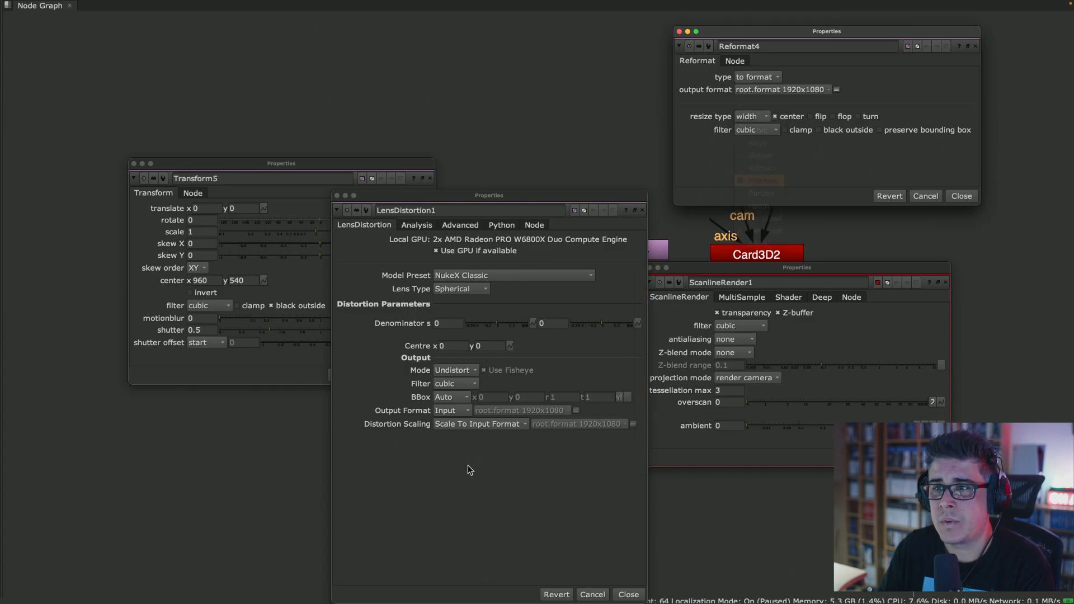
pyautogui.click(466, 382)
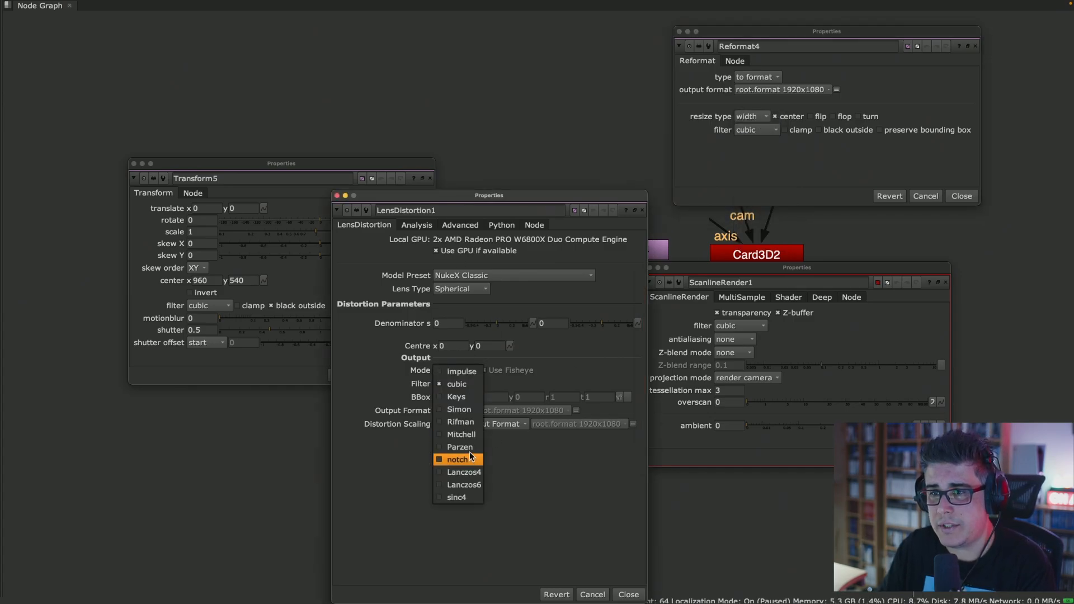
pyautogui.click(274, 367)
# - Inspect the filter choices of Transform5 and ScanlineRender1, moving their properties clear of the LensDistortion1 properties
pyautogui.click(220, 306)
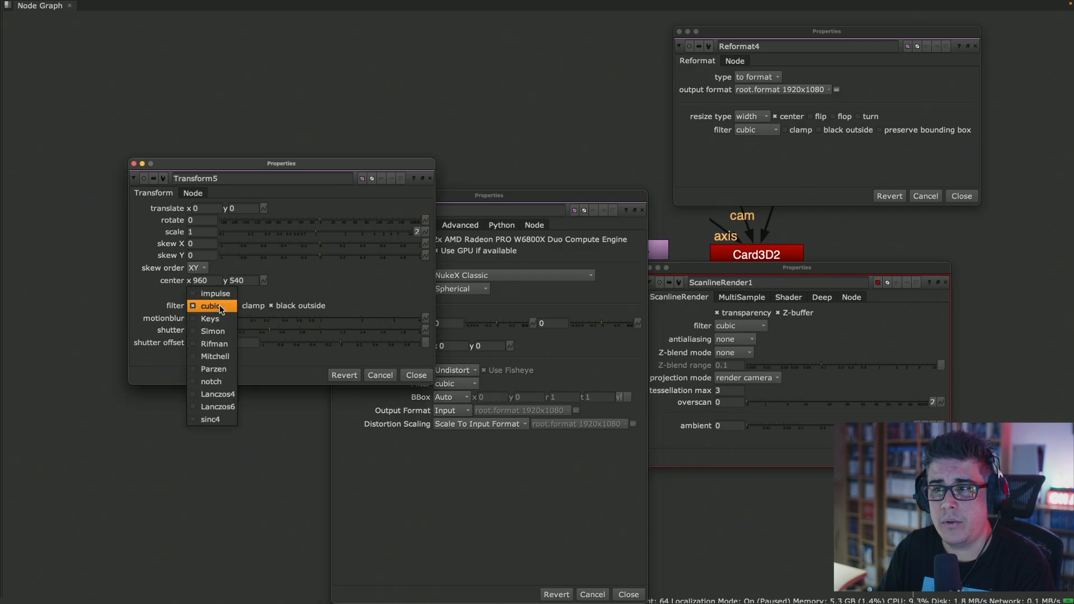
pyautogui.click(370, 165)
pyautogui.moveTo(371, 164); pyautogui.dragTo(346, 29)
pyautogui.click(809, 455)
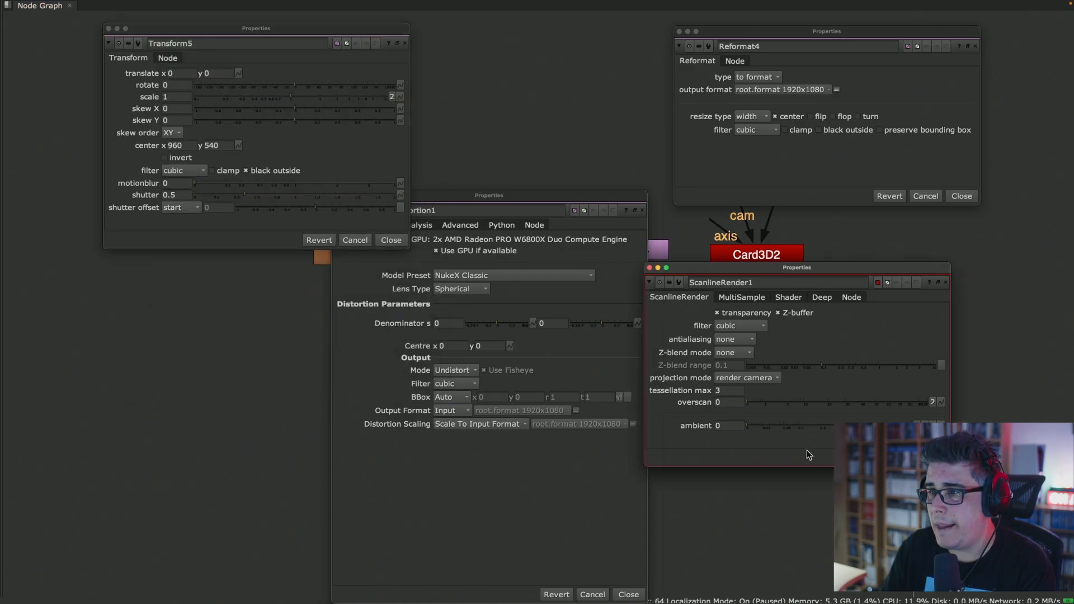
pyautogui.click(756, 329)
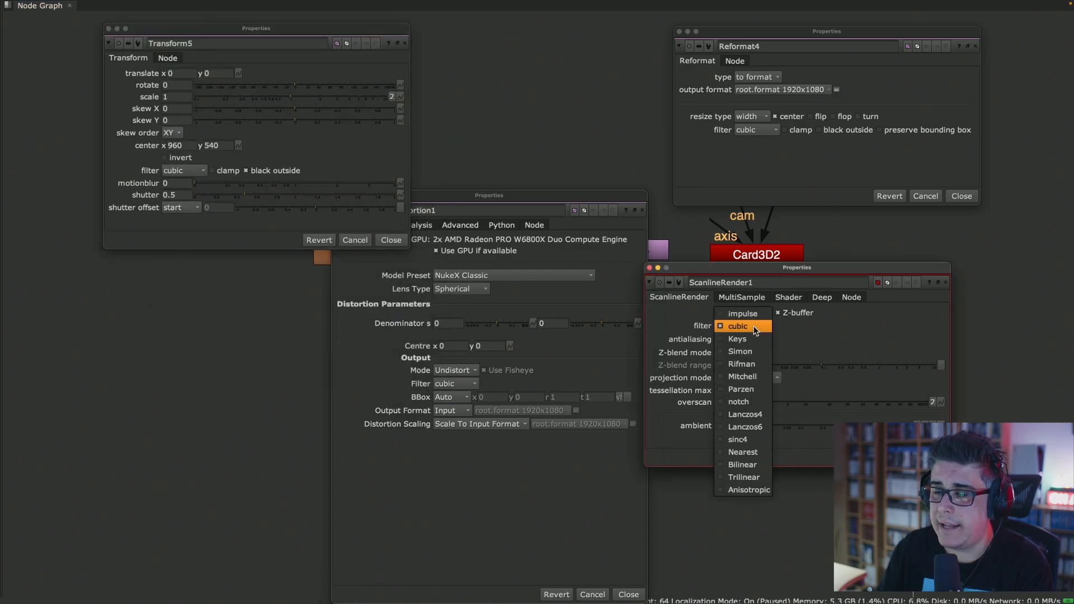
pyautogui.click(809, 333)
pyautogui.moveTo(809, 277); pyautogui.dragTo(844, 272)
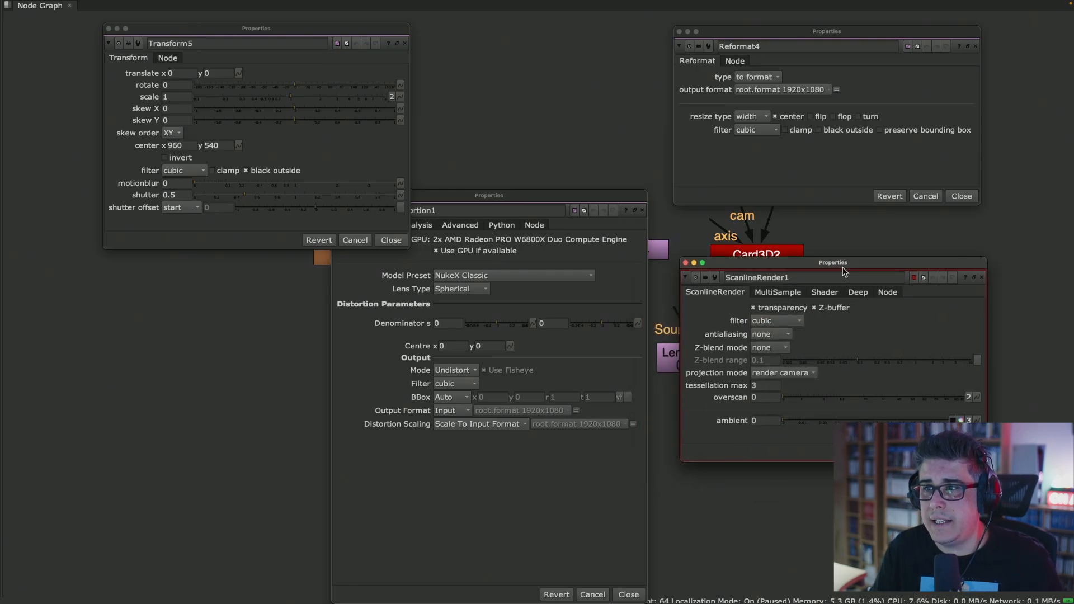